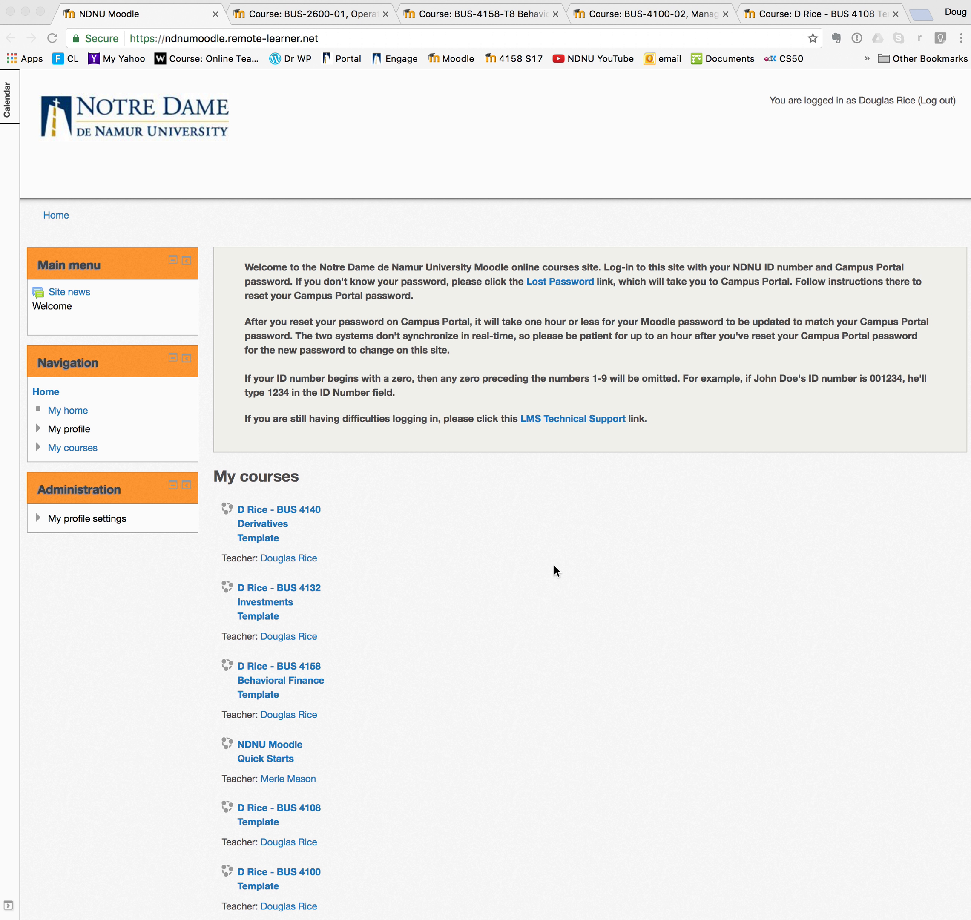
Examine the My courses list on the Moodle home page, including the course templates, current Spring 16-17 courses and greyed-out past courses
scroll(554, 566, "down", 3)
scroll(448, 612, "down", 20)
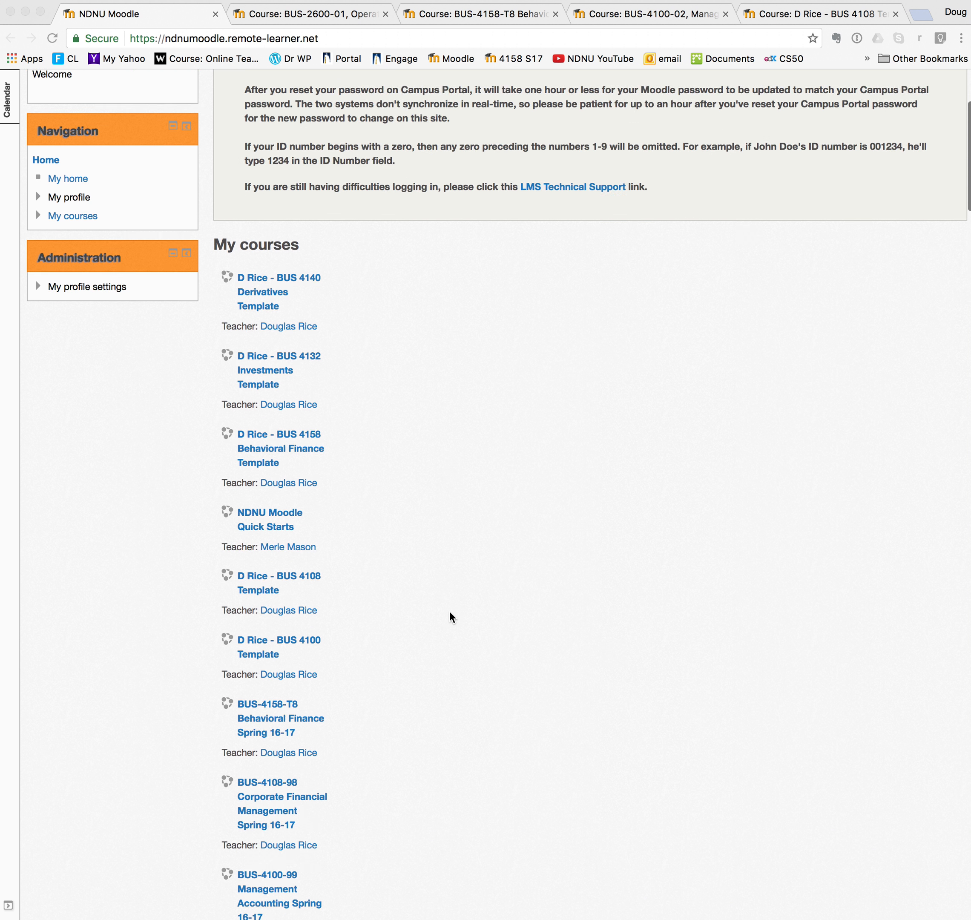
scroll(449, 612, "down", 20)
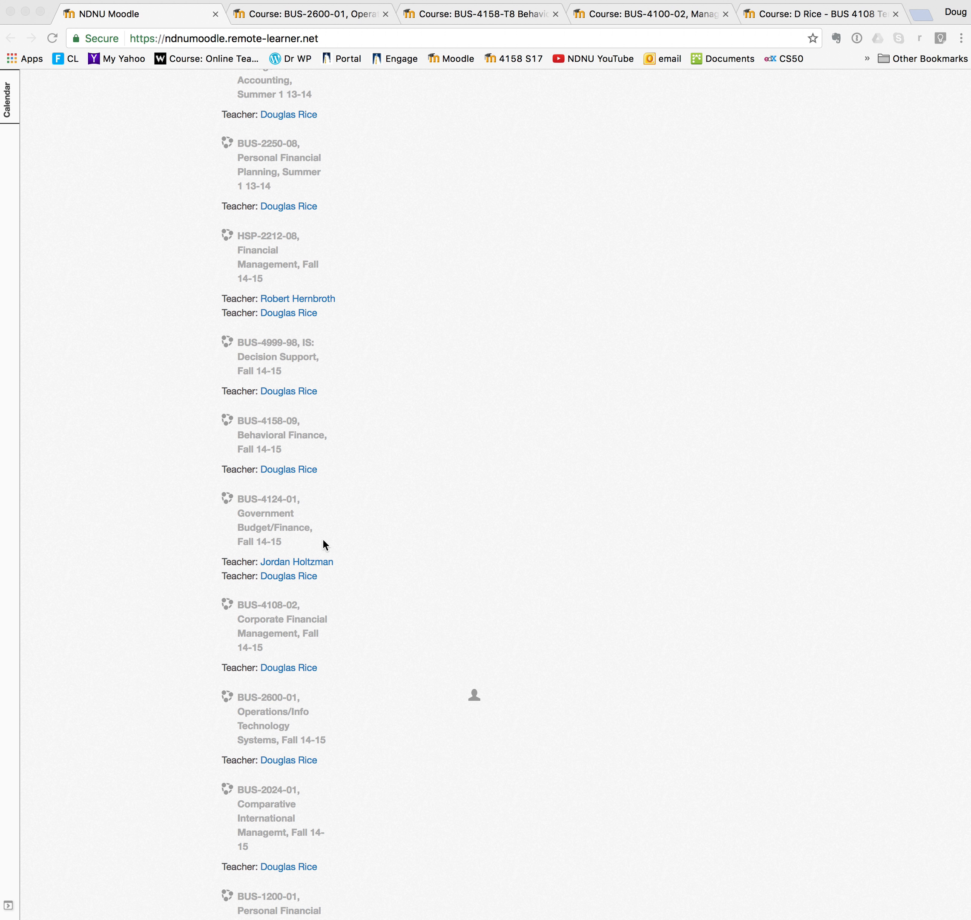
scroll(464, 526, "down", 20)
scroll(464, 526, "up", 20)
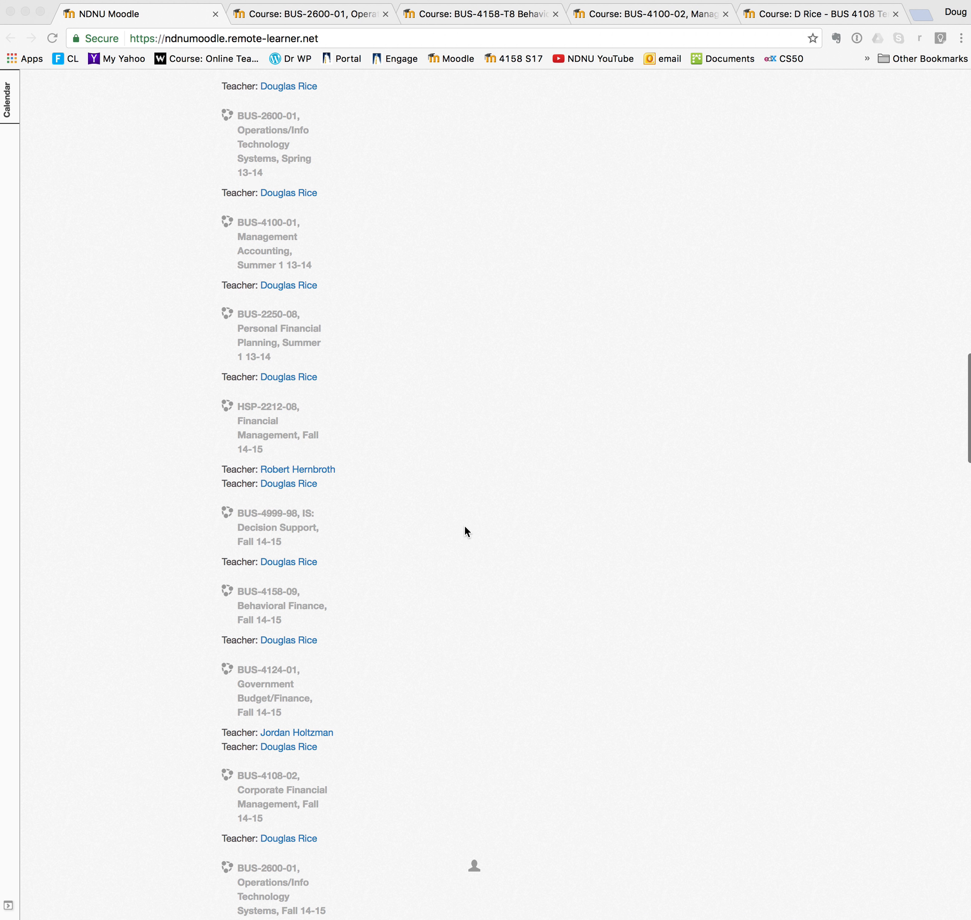
scroll(435, 352, "up", 20)
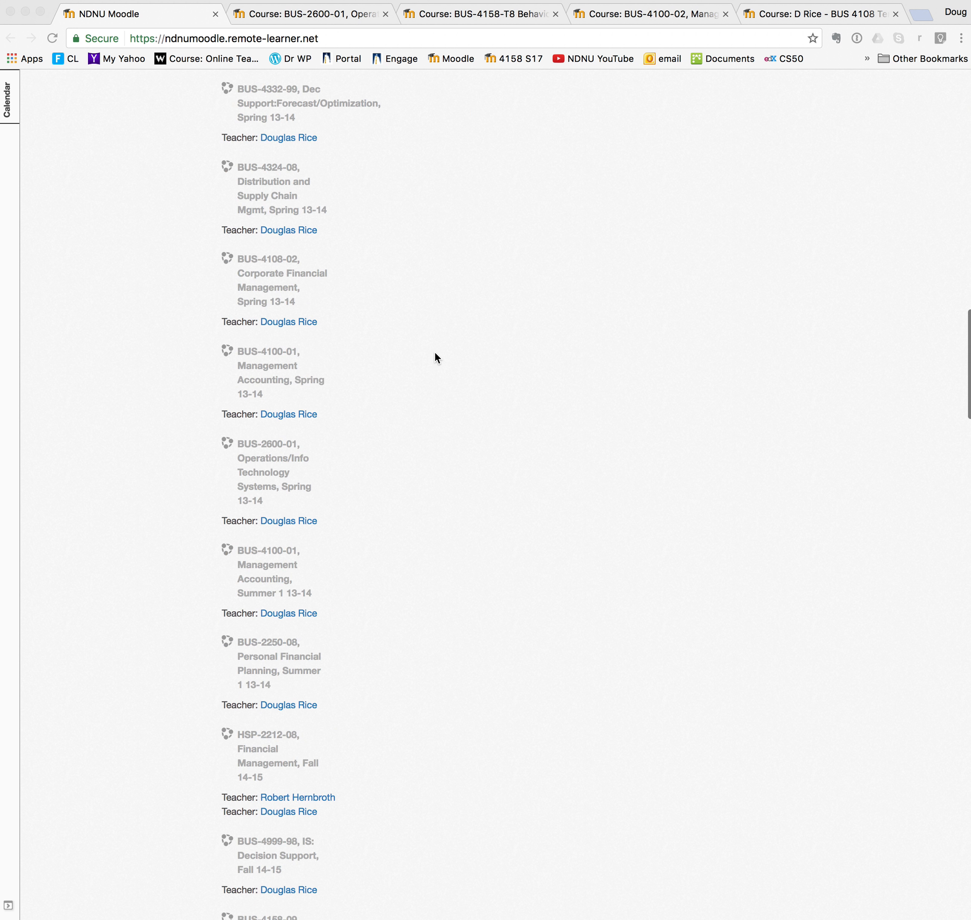
scroll(435, 352, "up", 5)
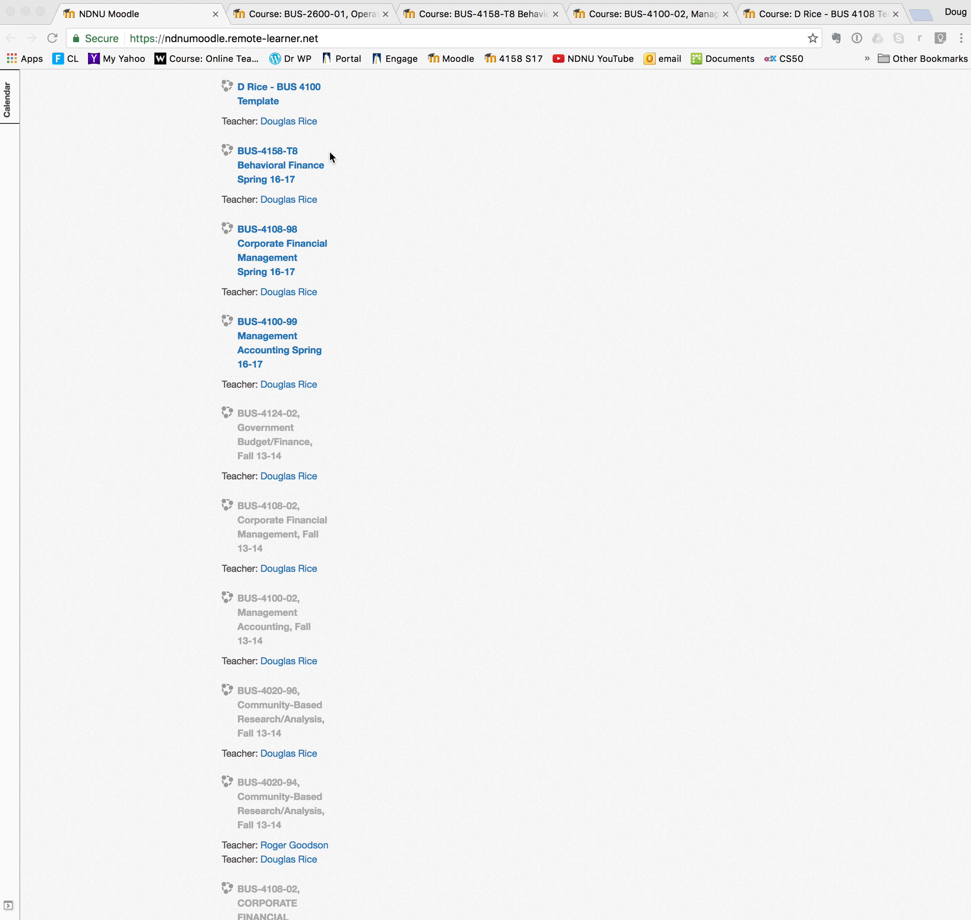
scroll(444, 177, "up", 10)
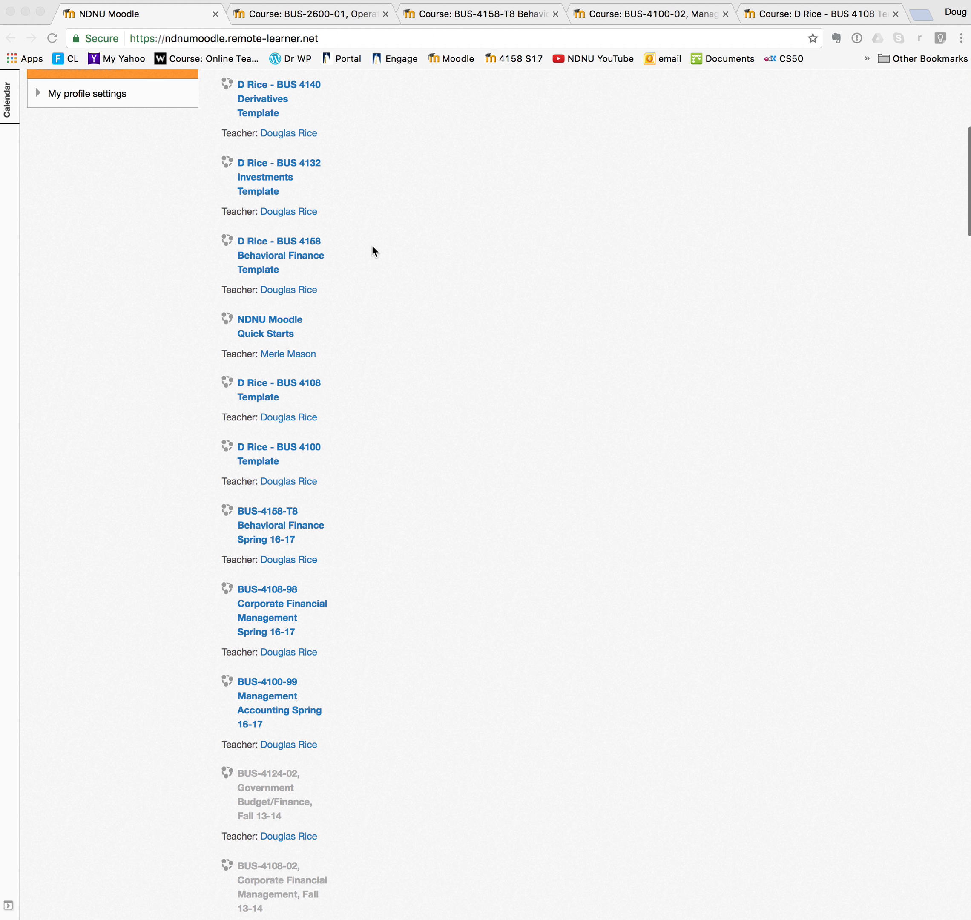
scroll(426, 242, "up", 4)
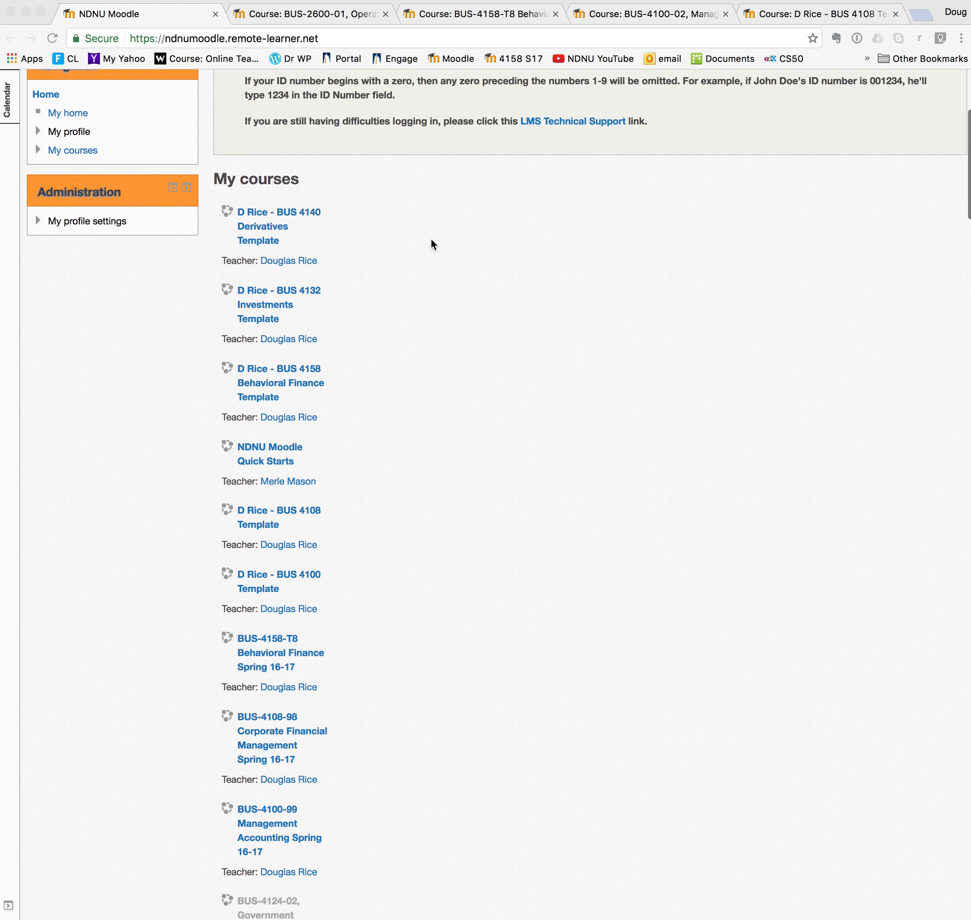
left_click(453, 597)
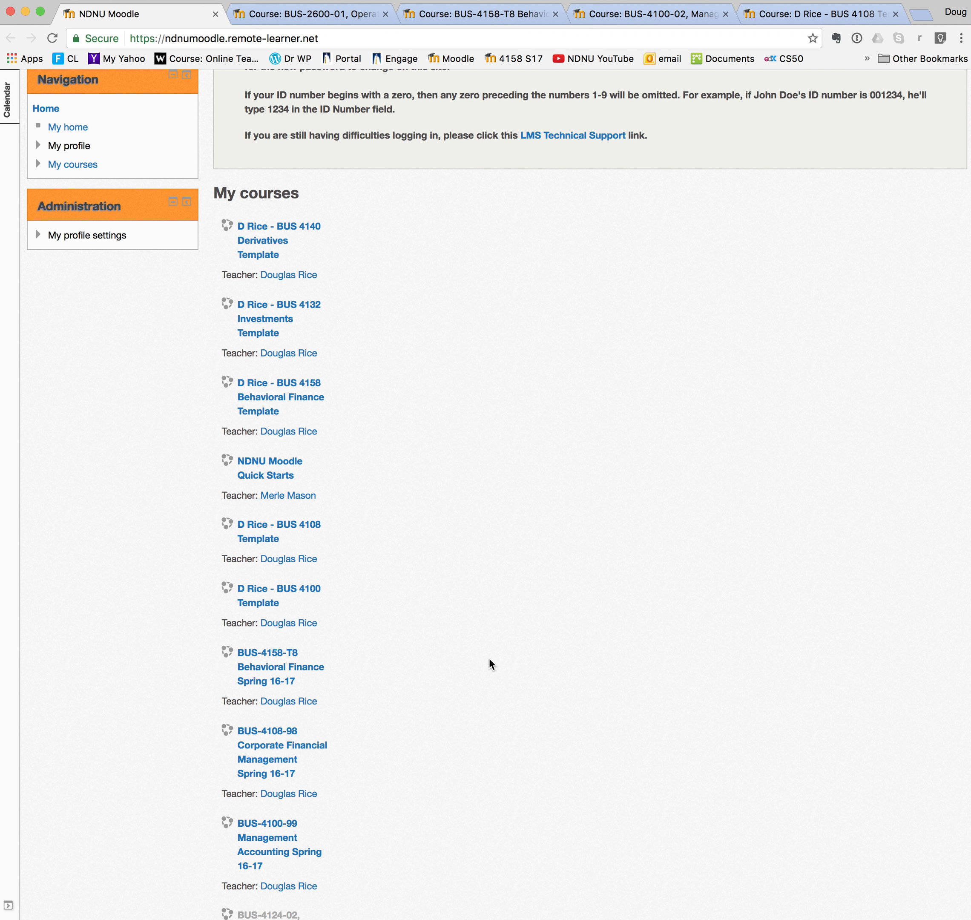
scroll(407, 594, "down", 8)
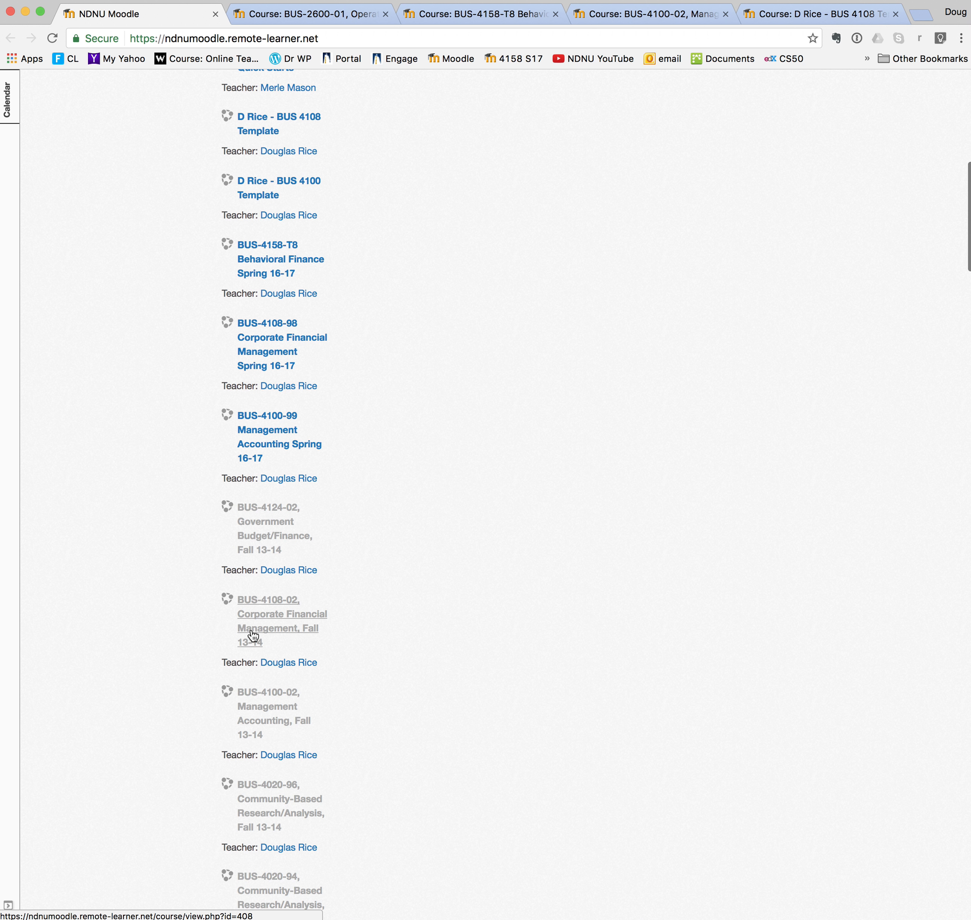
scroll(474, 554, "up", 6)
scroll(474, 555, "up", 8)
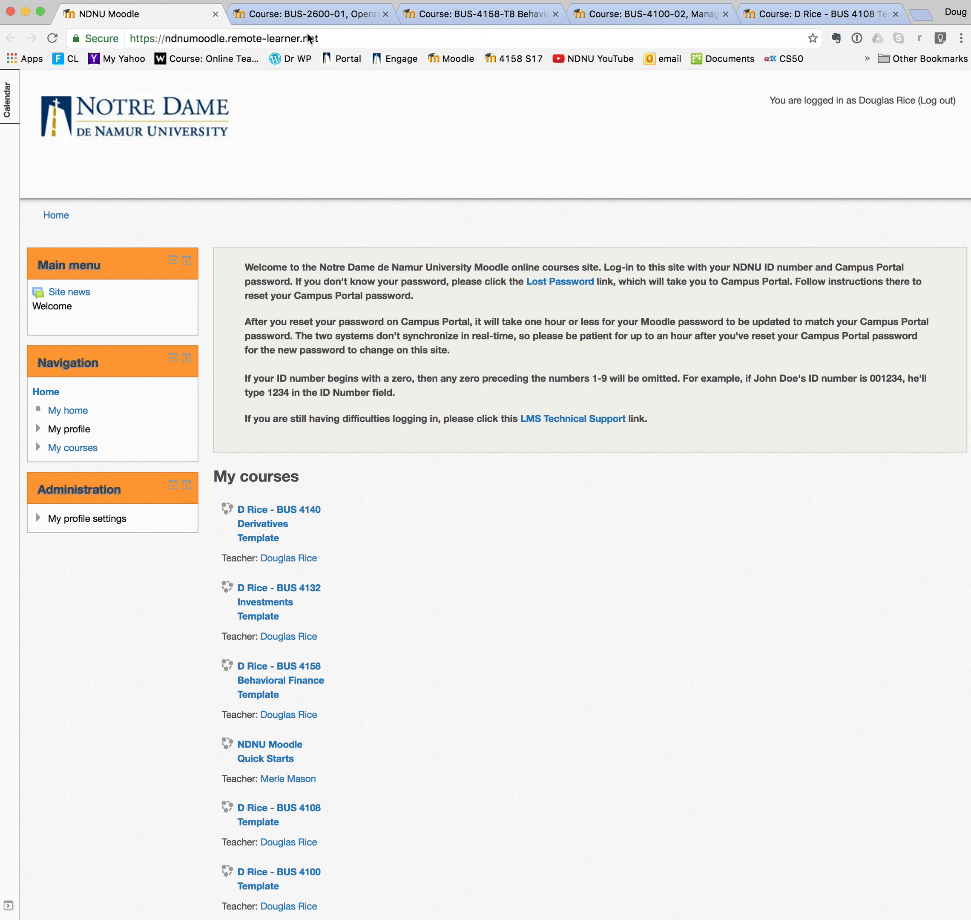
Switch to the already open BUS-2600-01 course page and look over its Topic 1 section and side blocks
left_click(320, 12)
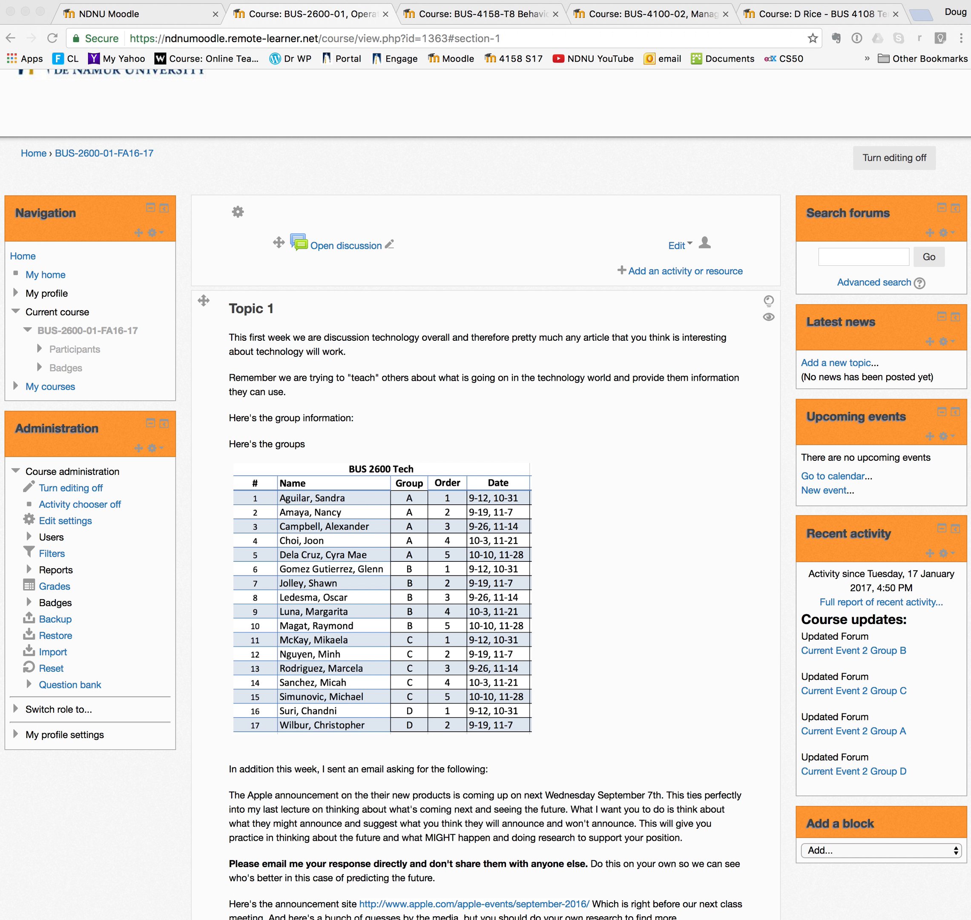
left_click(316, 173)
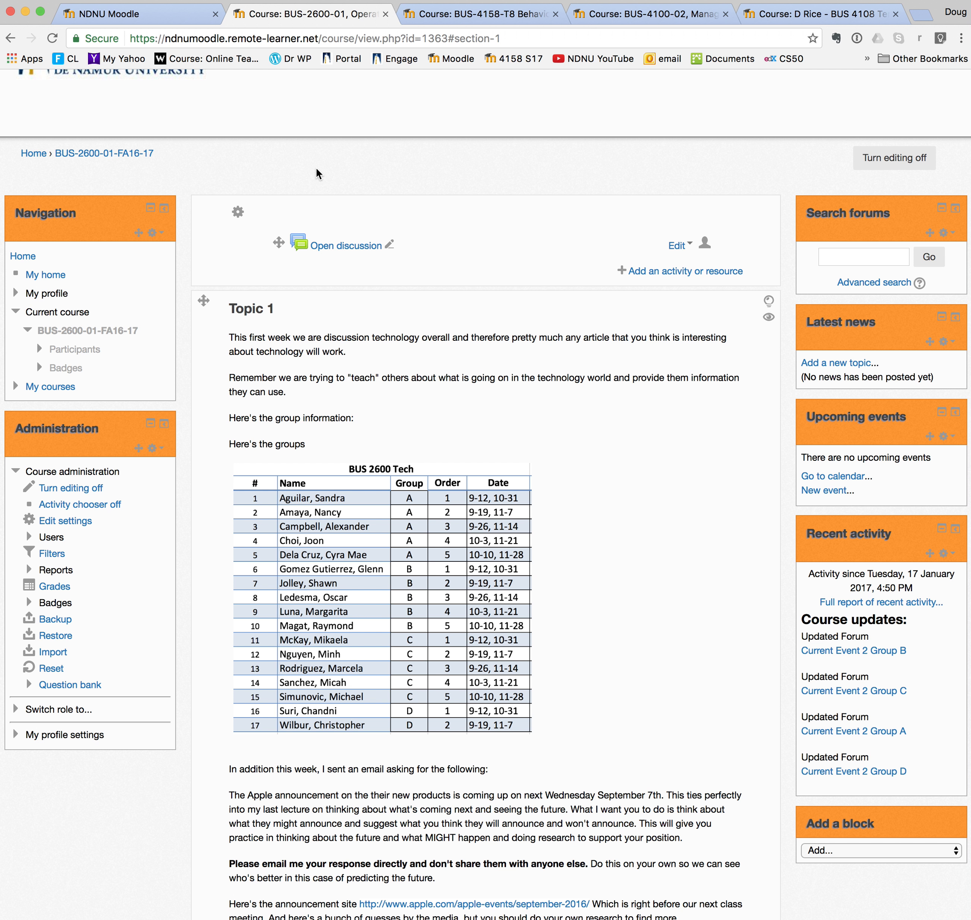
scroll(317, 173, "up", 3)
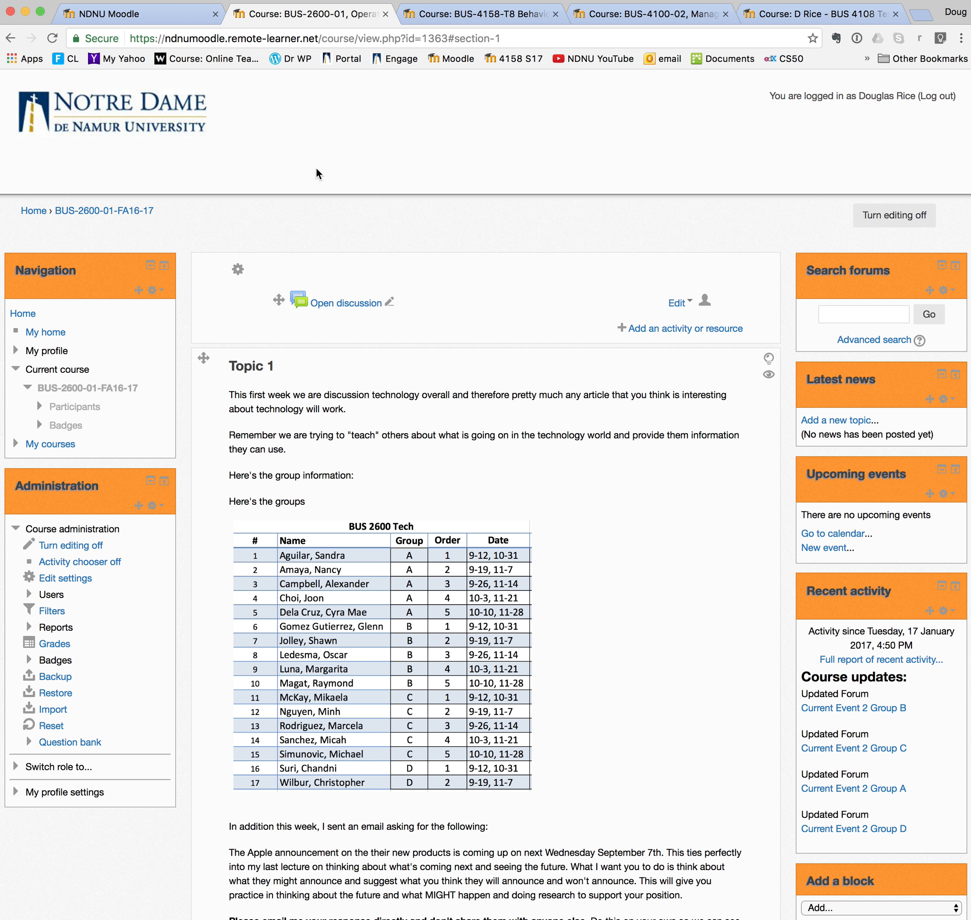
scroll(317, 173, "down", 3)
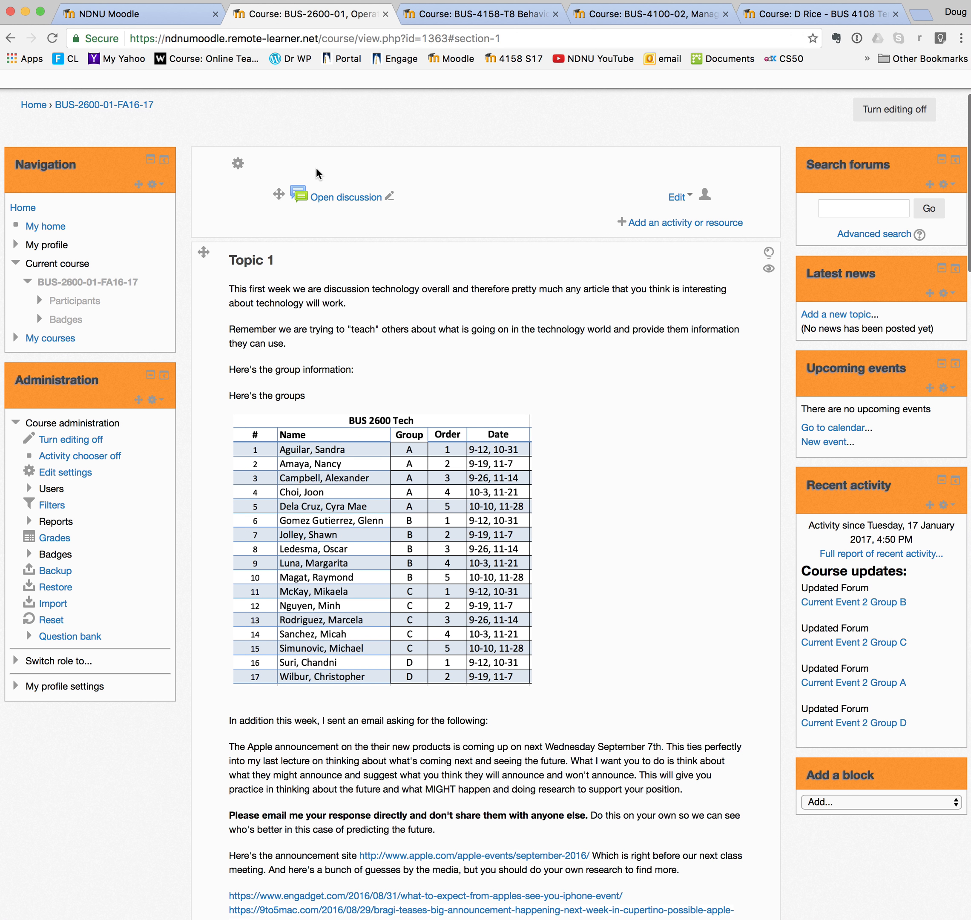
scroll(503, 342, "up", 3)
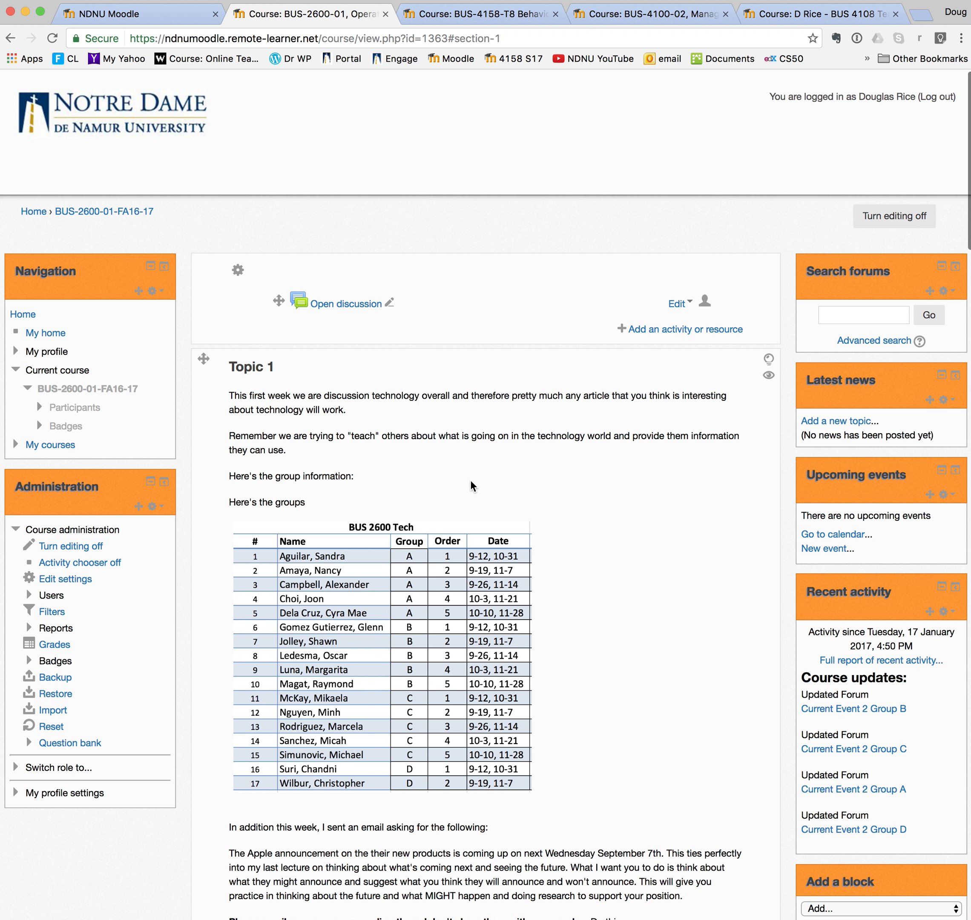
Turn course editing off and back on to compare both views, and examine the editing controls around the Topic 1 activities
left_click(65, 547)
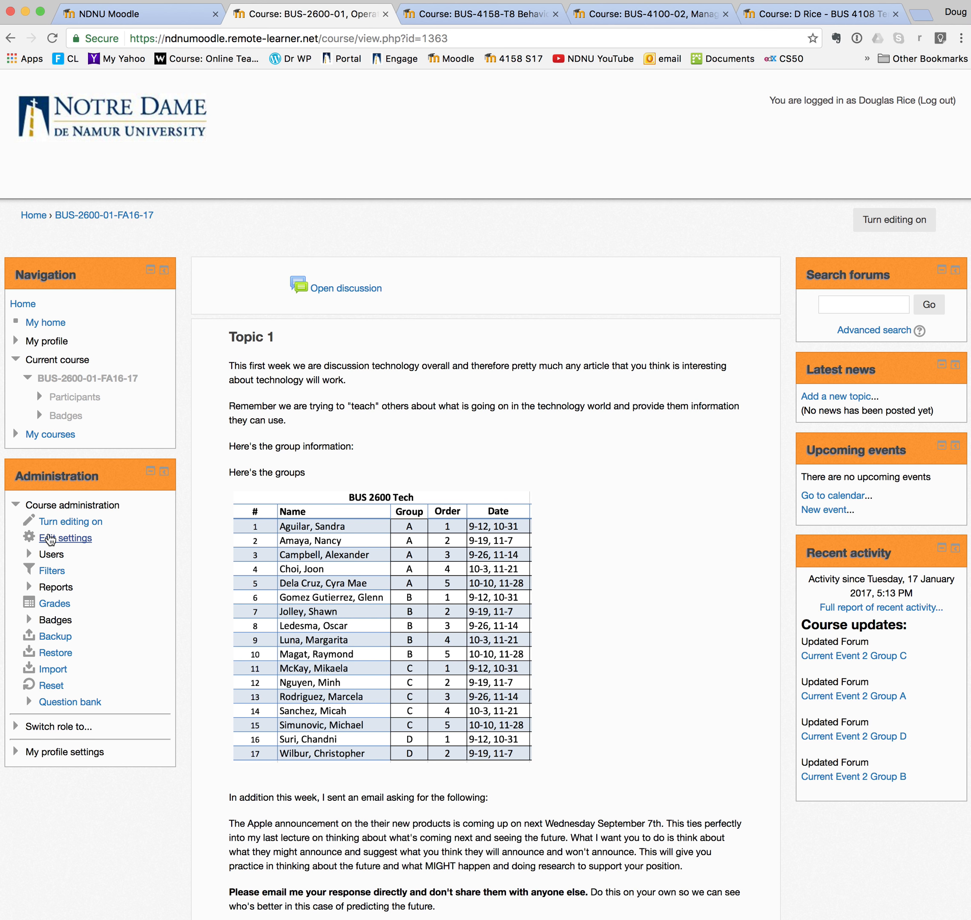
left_click(72, 523)
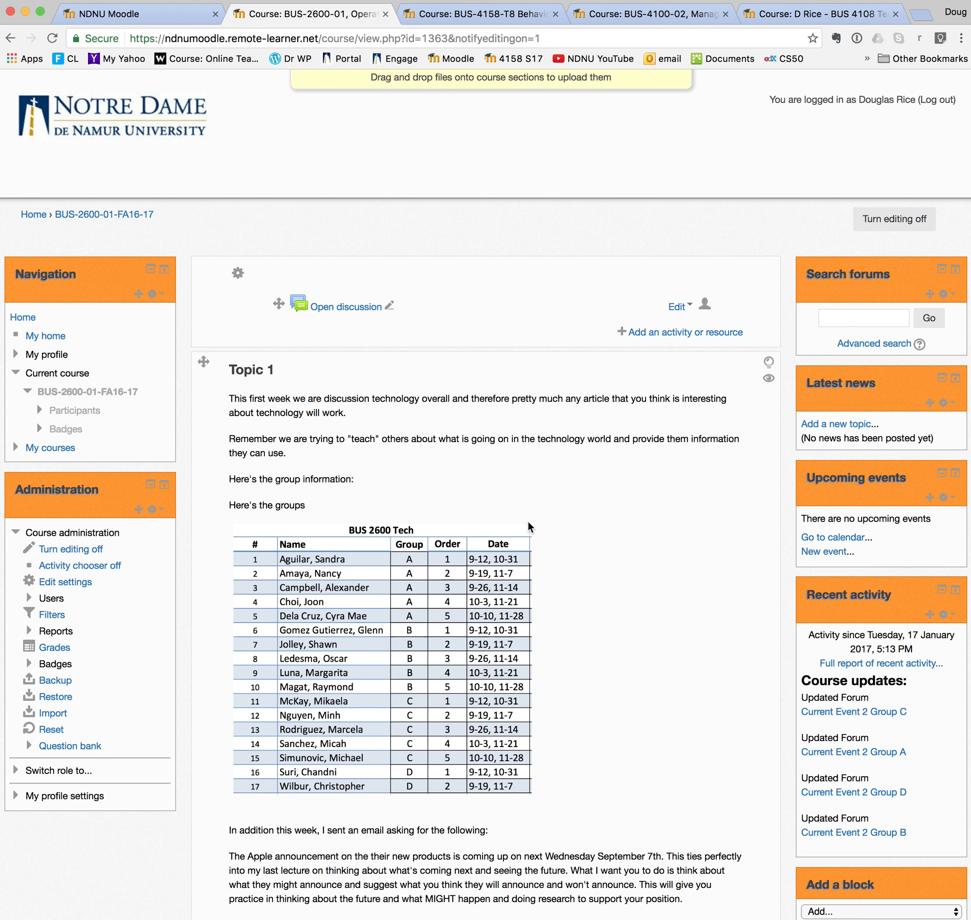
scroll(528, 524, "down", 13)
scroll(528, 521, "down", 2)
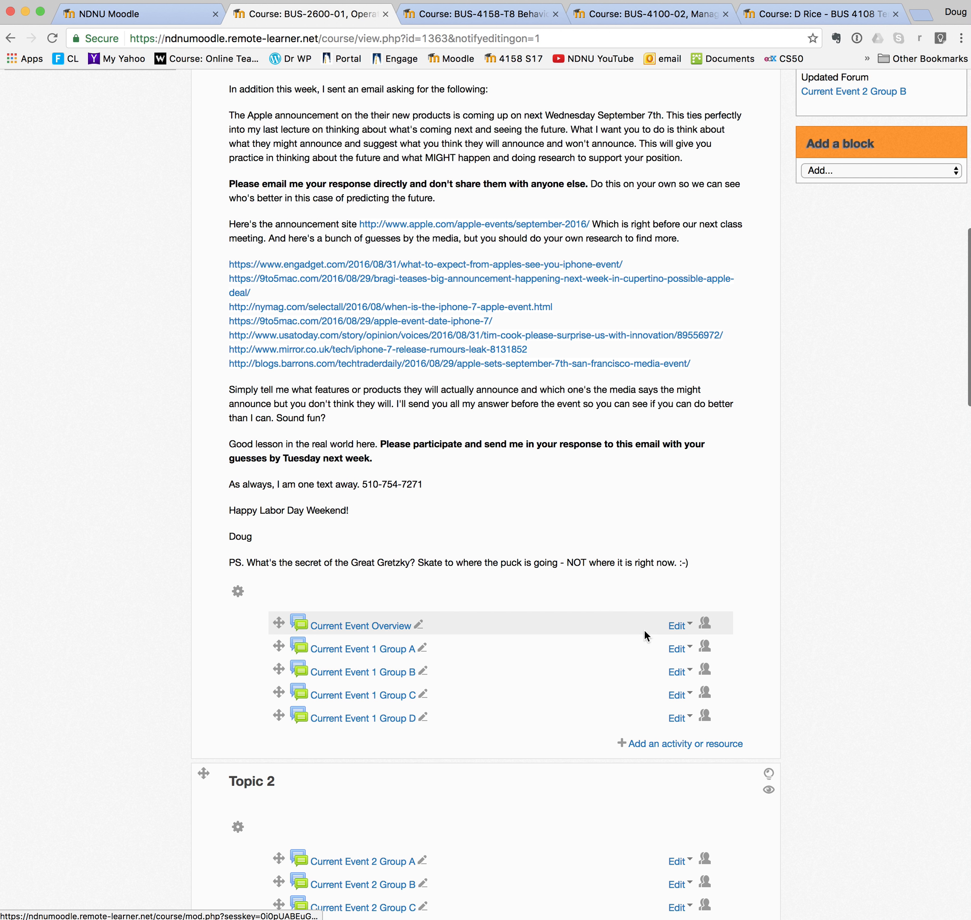
scroll(516, 457, "up", 11)
scroll(517, 456, "up", 4)
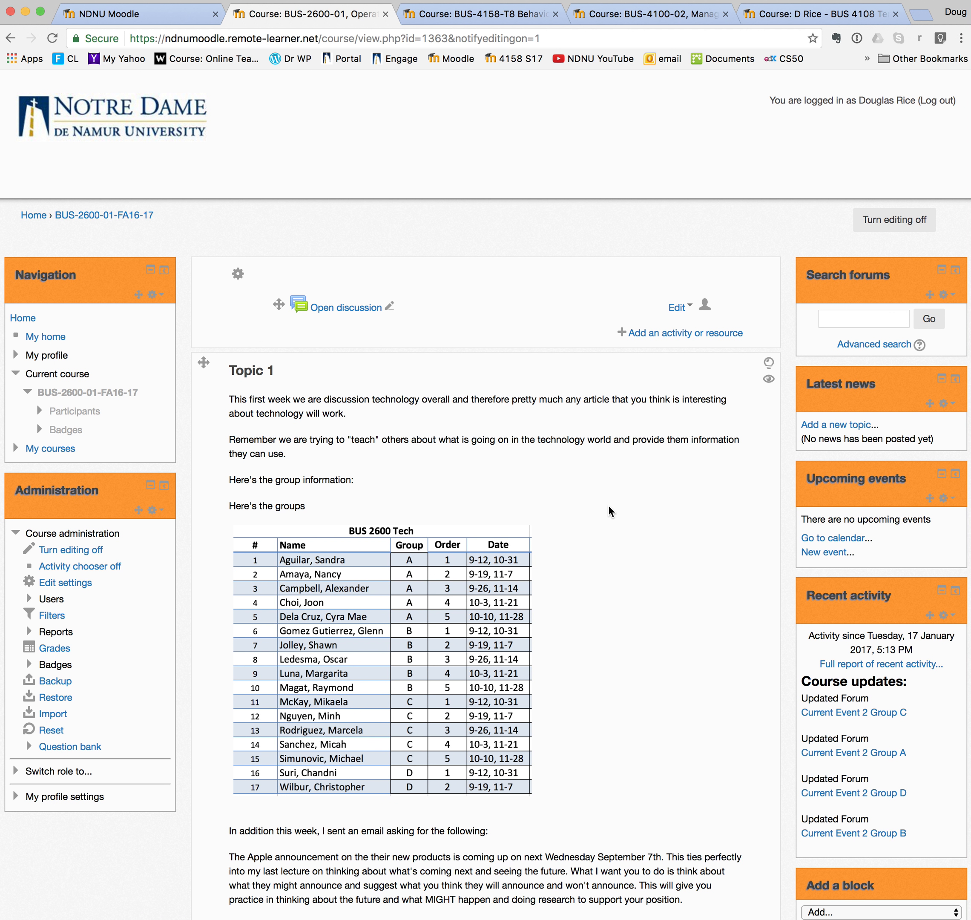
scroll(611, 512, "down", 1)
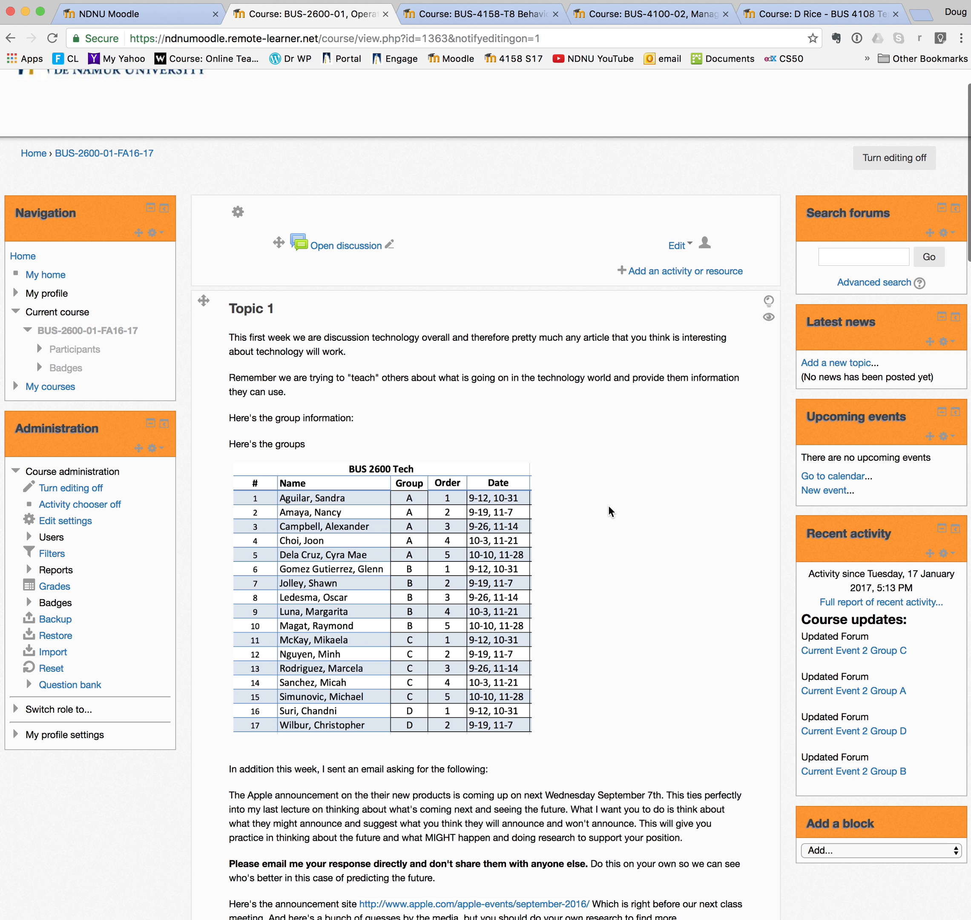
Turn editing off for the BUS-2600-01 course and open the Current Event 1 Group A forum in Topic 1
left_click(72, 488)
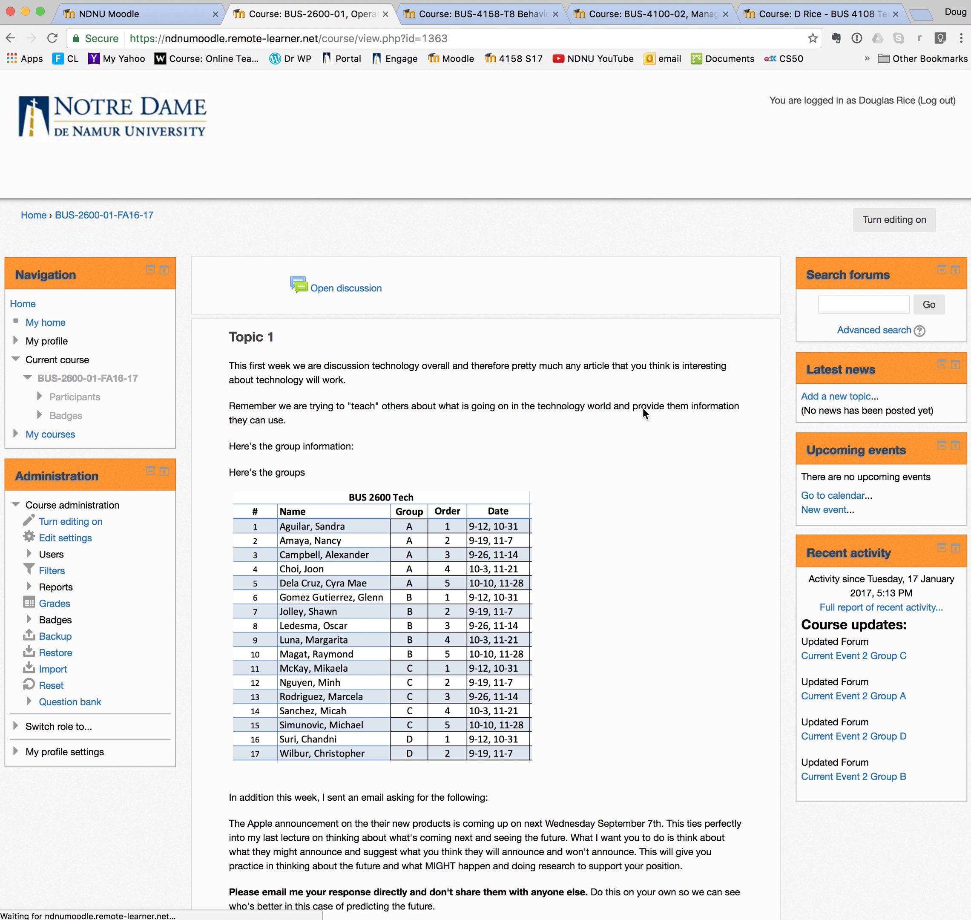
scroll(604, 460, "down", 3)
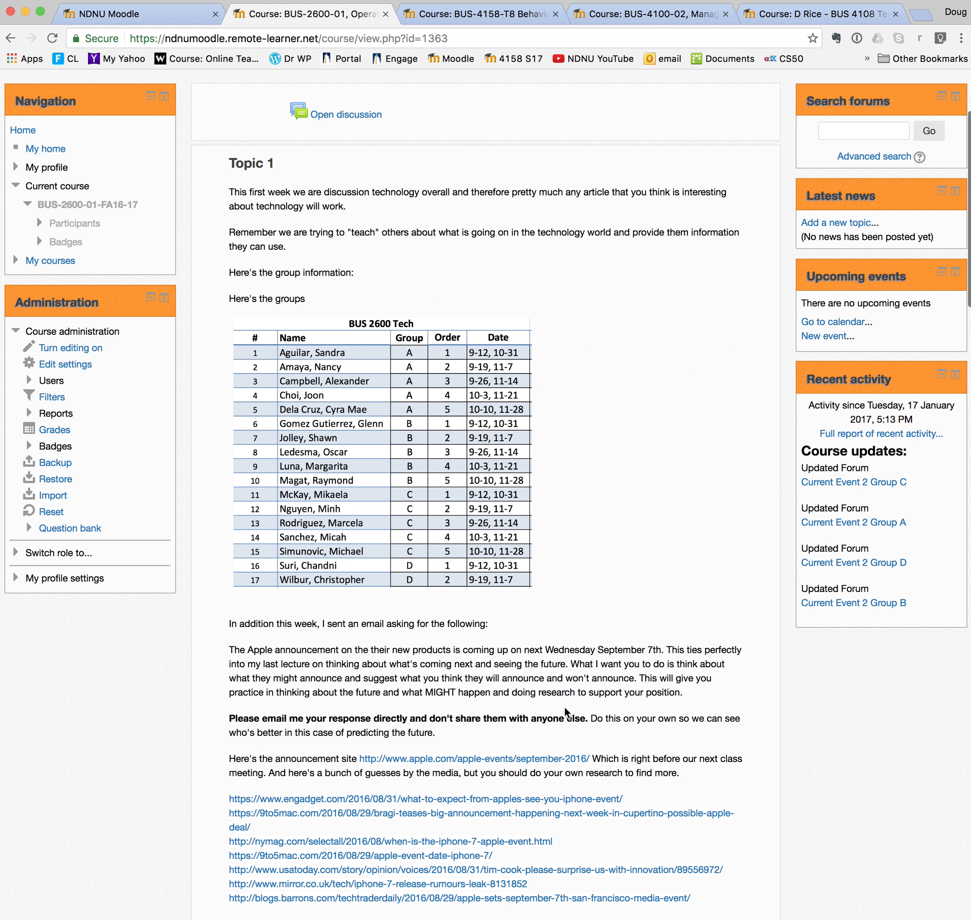
scroll(566, 712, "down", 8)
scroll(473, 687, "up", 6)
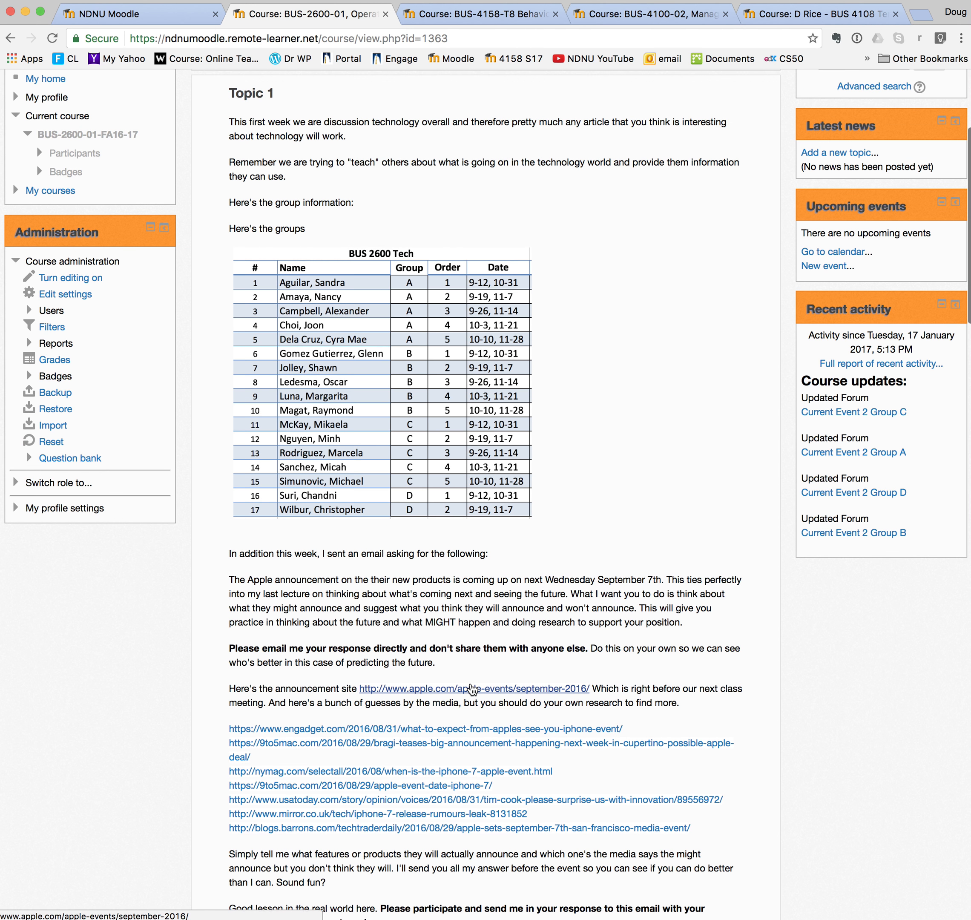
scroll(471, 688, "down", 8)
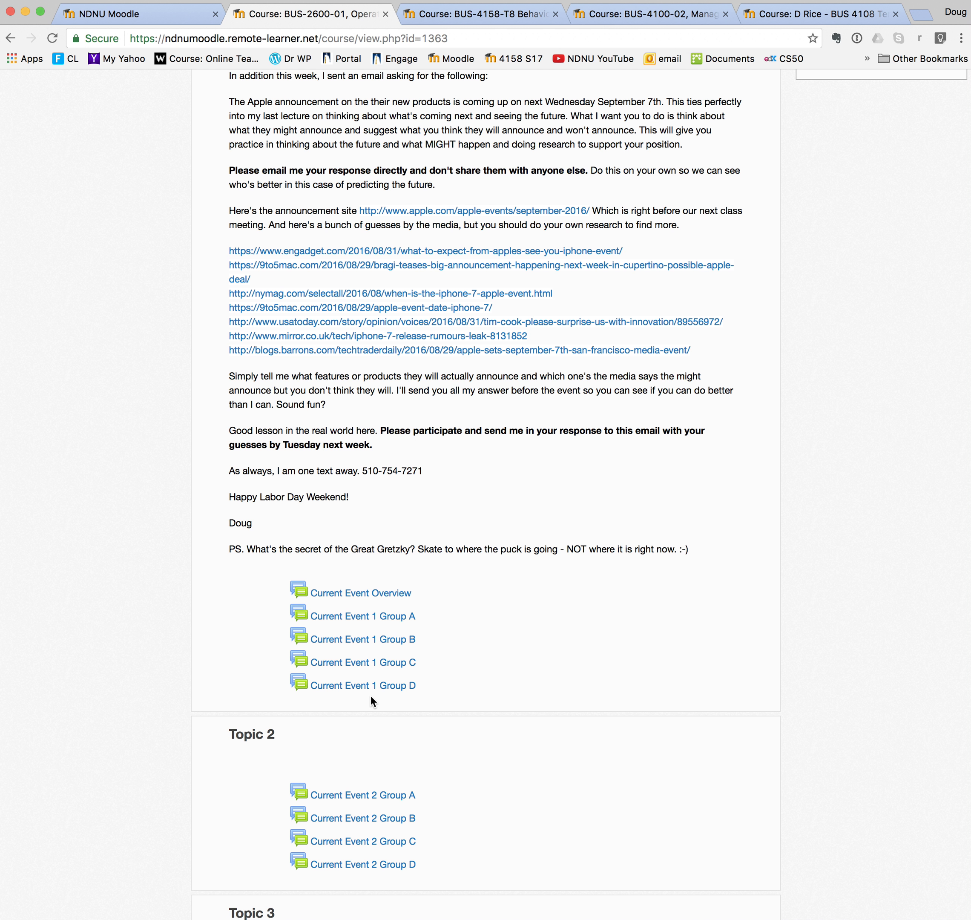
left_click(370, 619)
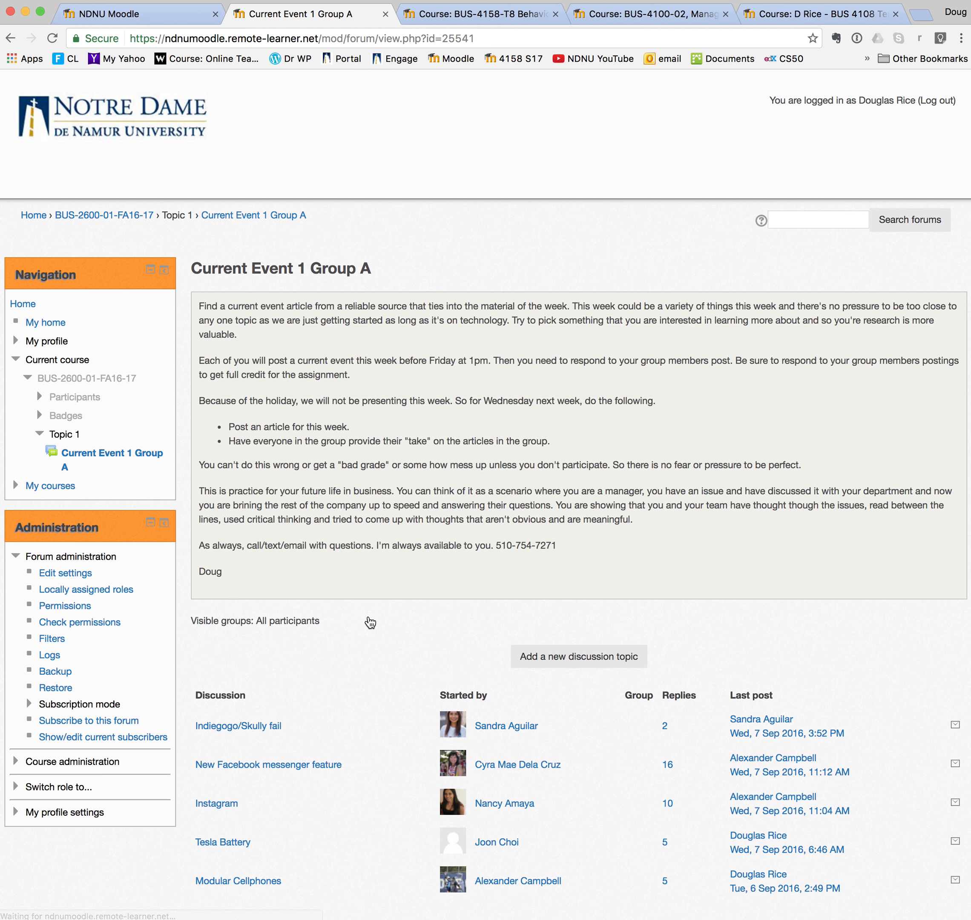
Open the New Facebook messenger feature discussion and read through the original post and its nested replies
scroll(369, 620, "down", 3)
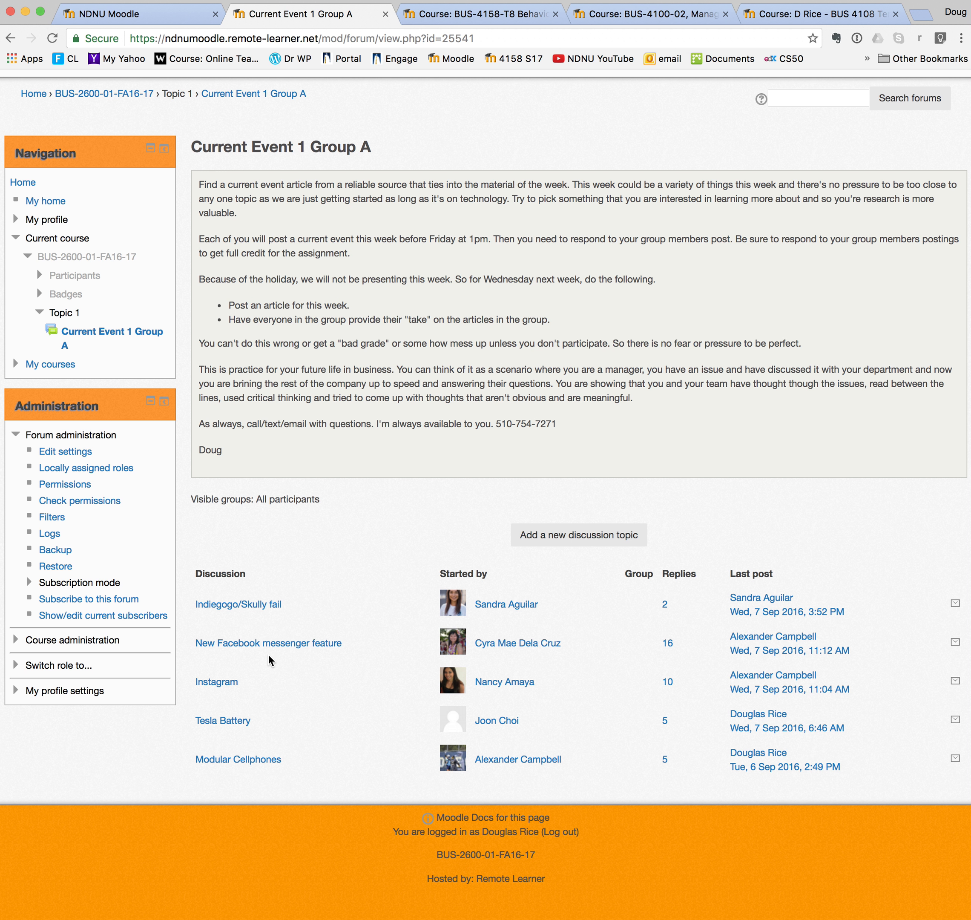
left_click(283, 644)
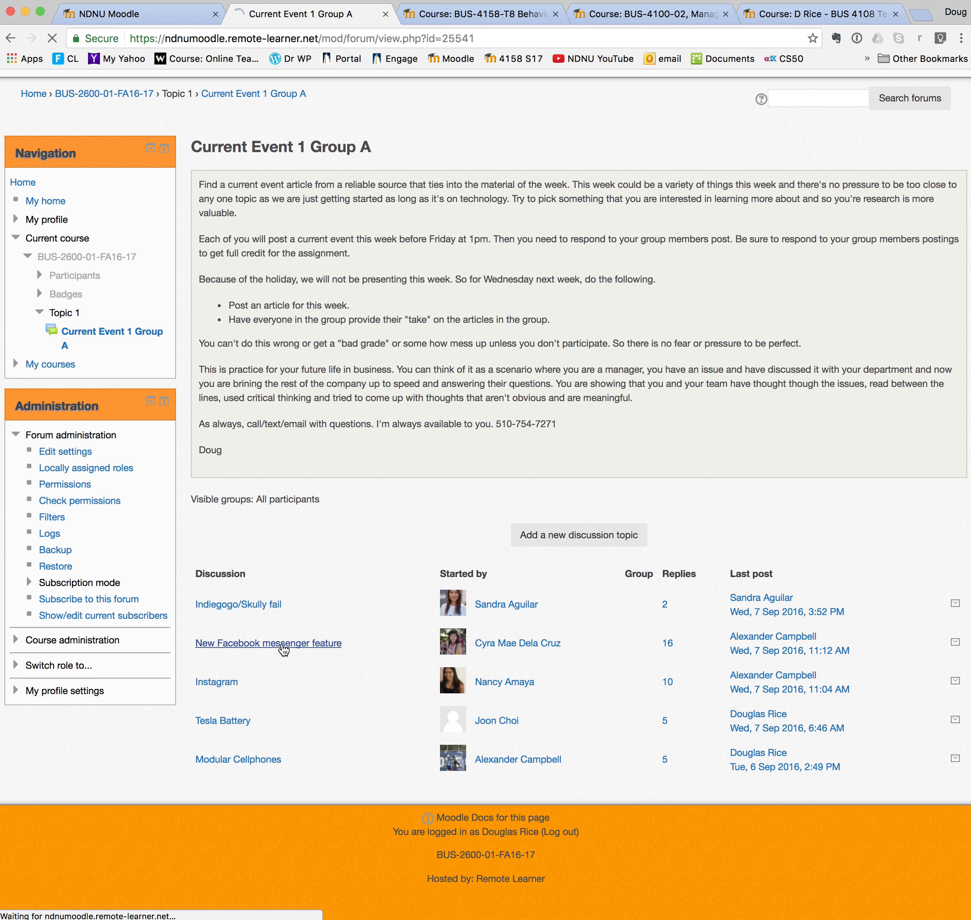
scroll(284, 650, "down", 20)
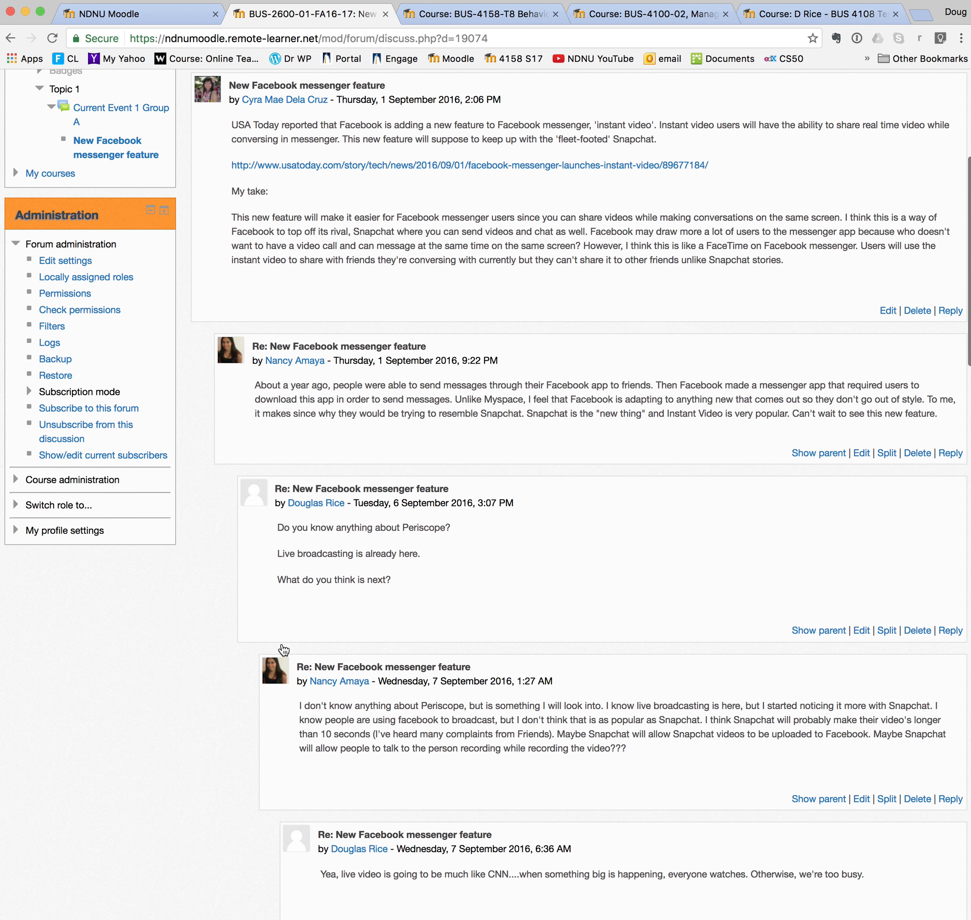
scroll(283, 649, "down", 20)
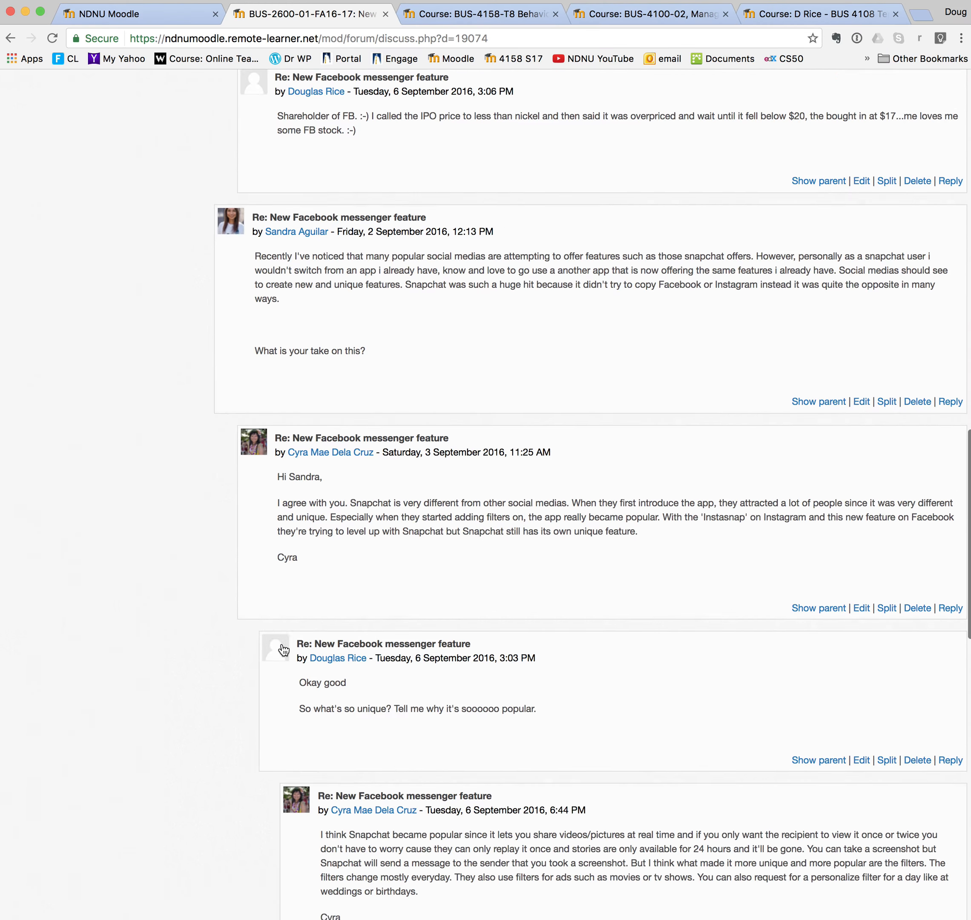
scroll(283, 650, "down", 5)
scroll(283, 650, "up", 20)
scroll(284, 649, "down", 5)
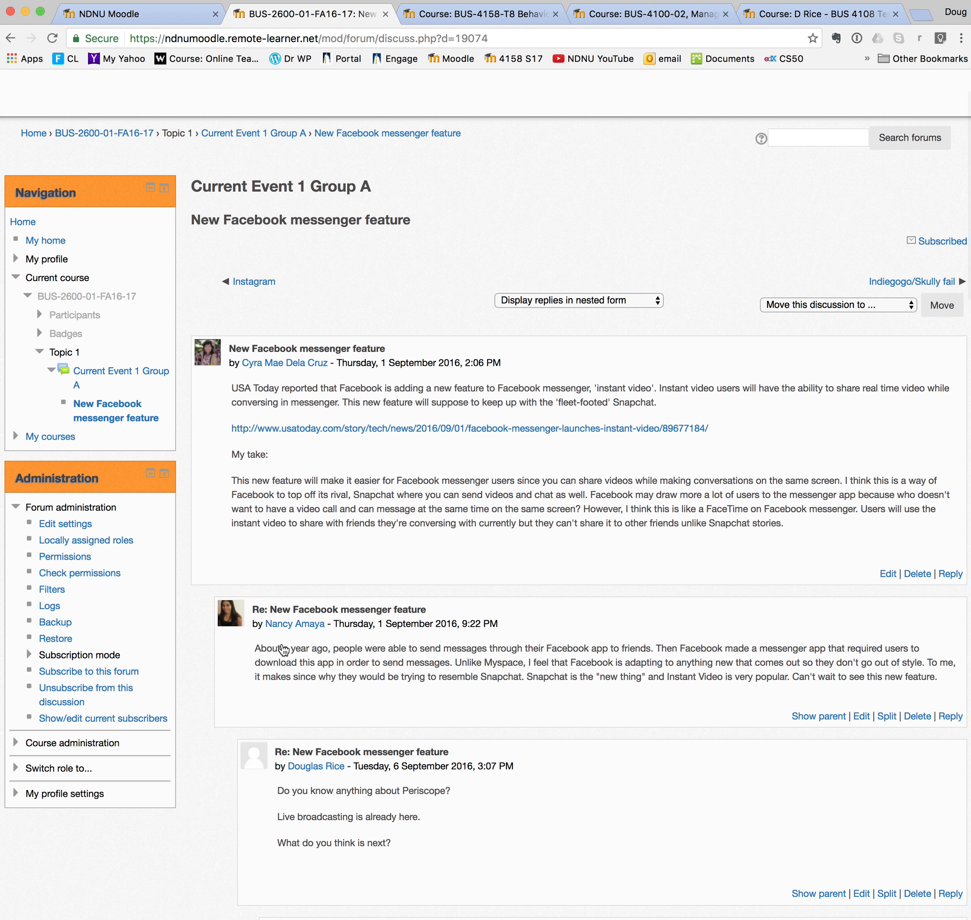
scroll(283, 650, "down", 2)
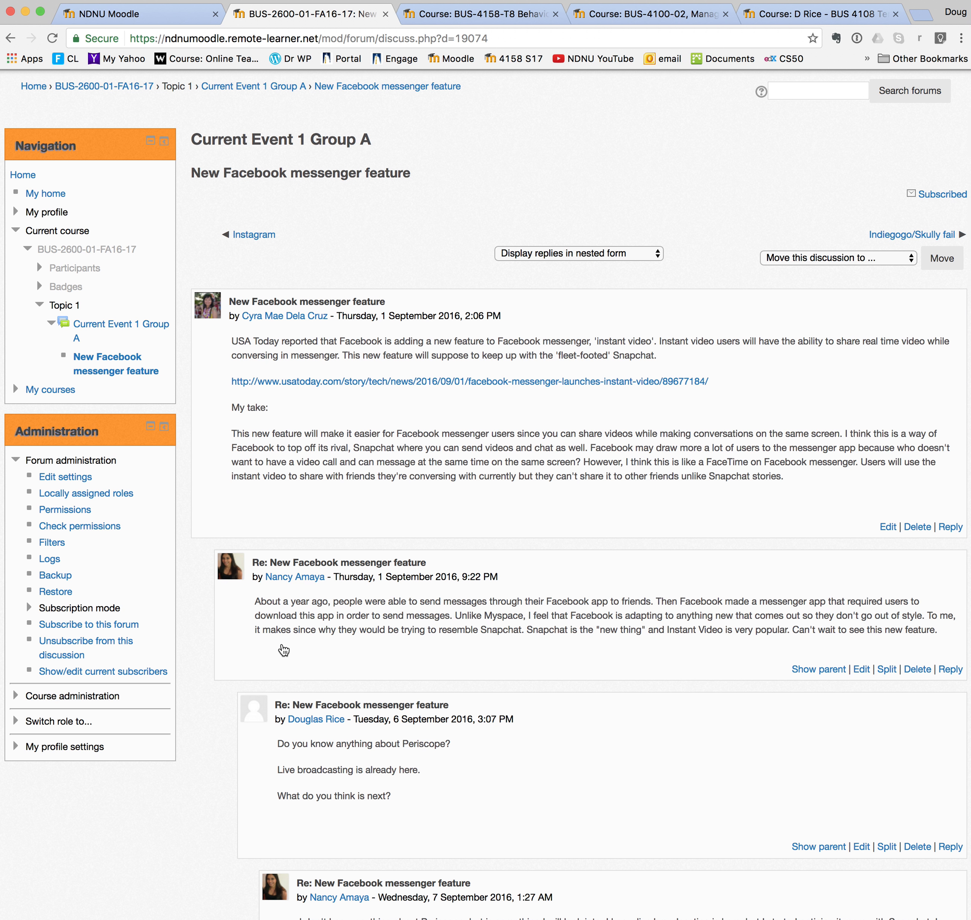
scroll(284, 649, "down", 4)
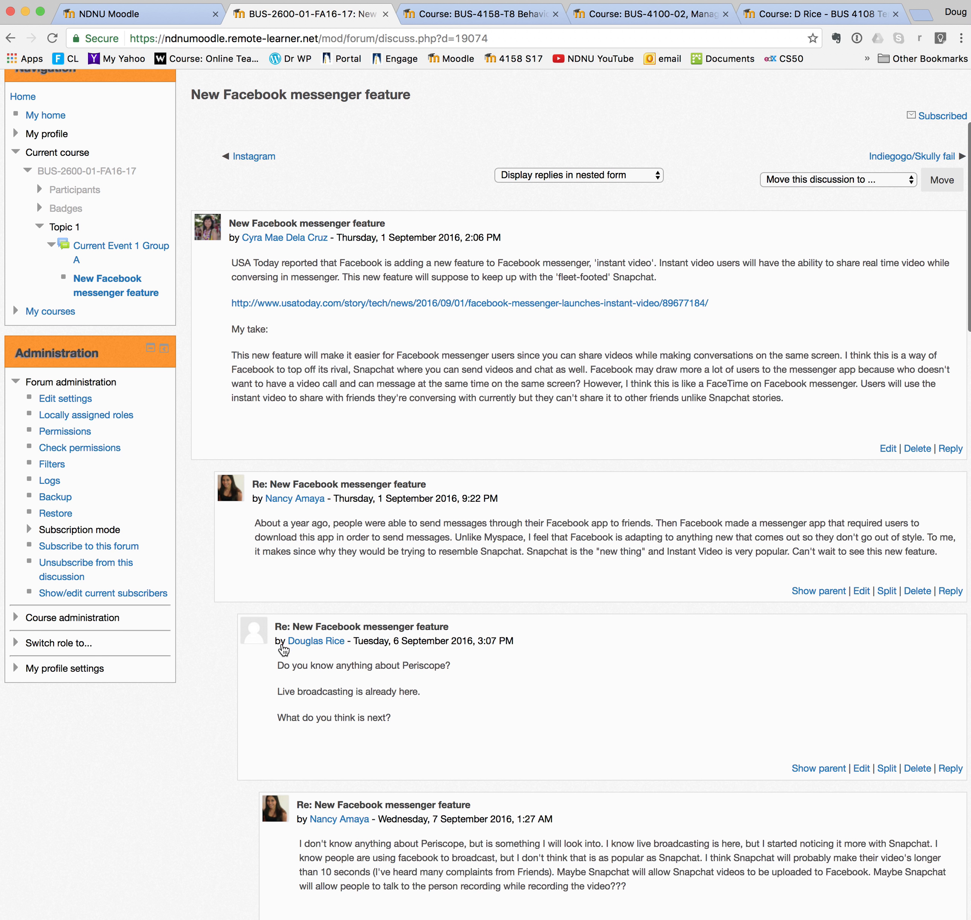
scroll(286, 669, "down", 20)
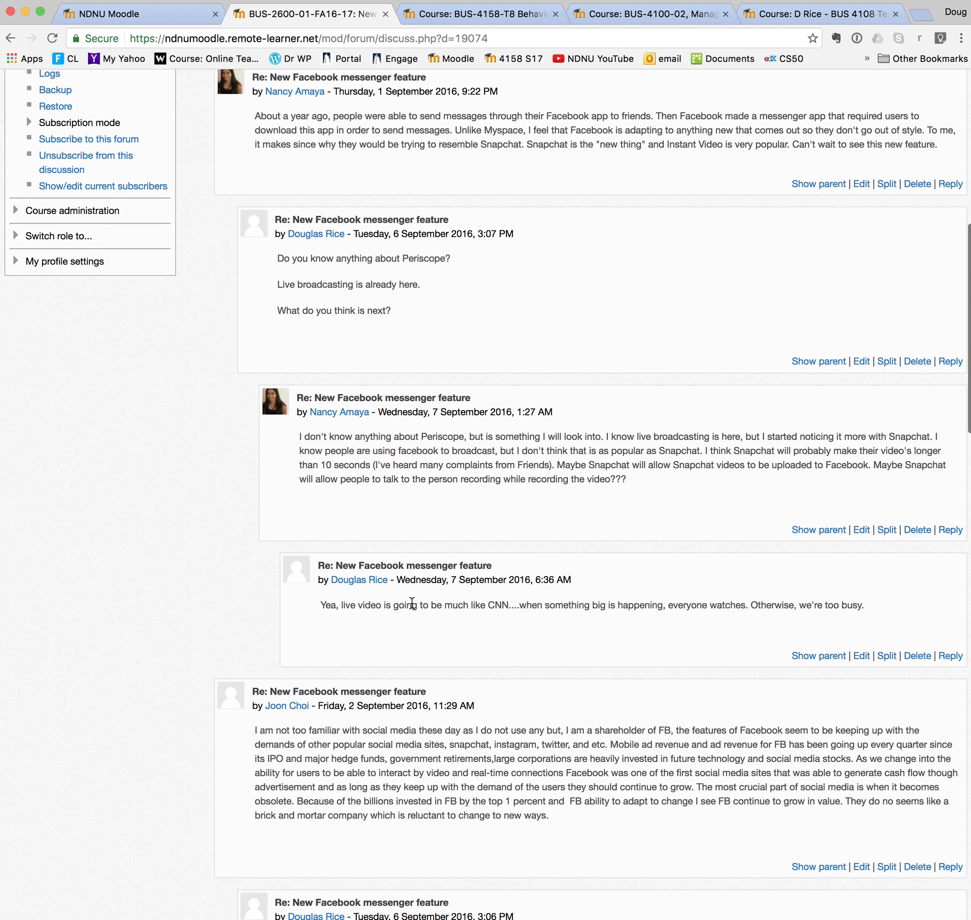
scroll(412, 603, "down", 7)
scroll(412, 603, "down", 15)
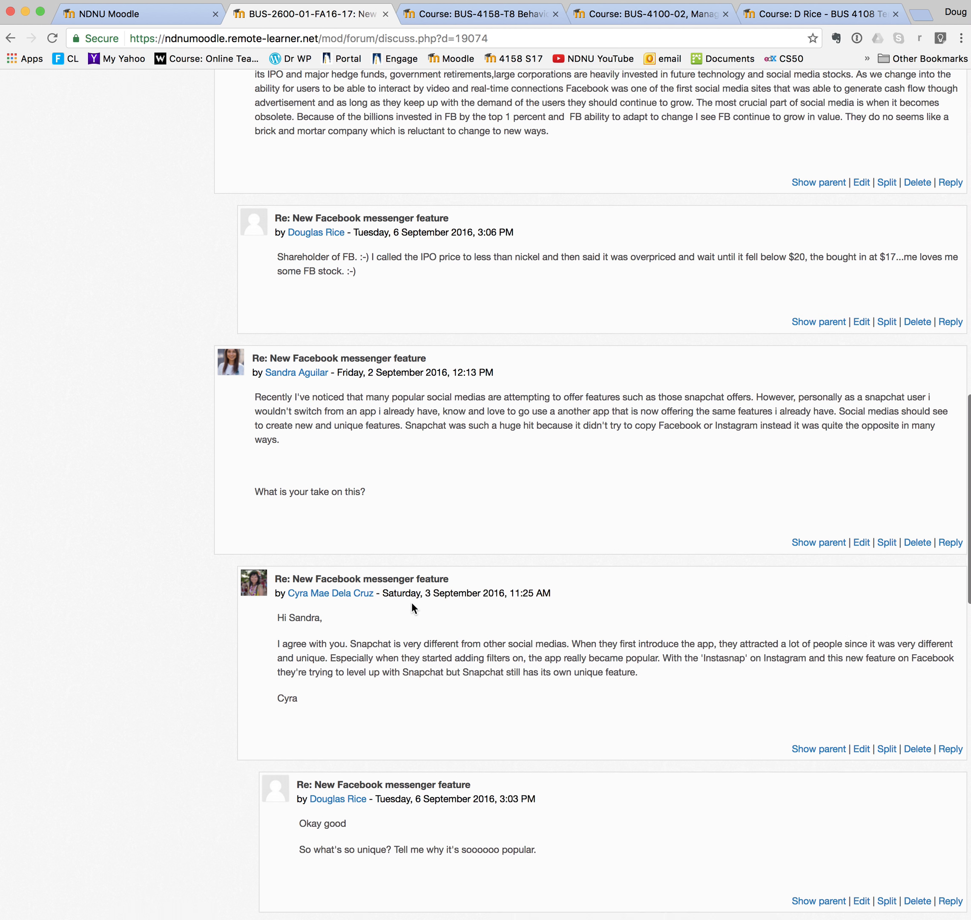
scroll(411, 603, "down", 20)
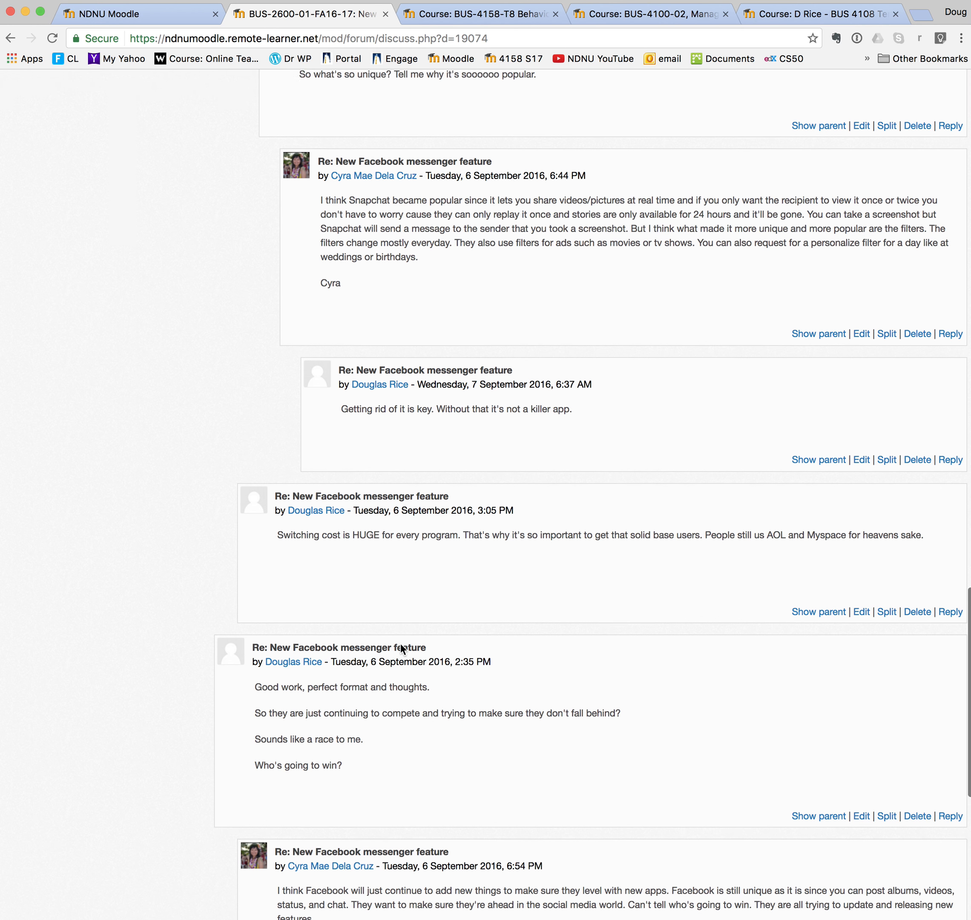
Read the remaining replies in the New Facebook messenger feature discussion, and return to the Current Event 1 Group A forum to review its instructions and discussions
scroll(418, 616, "down", 12)
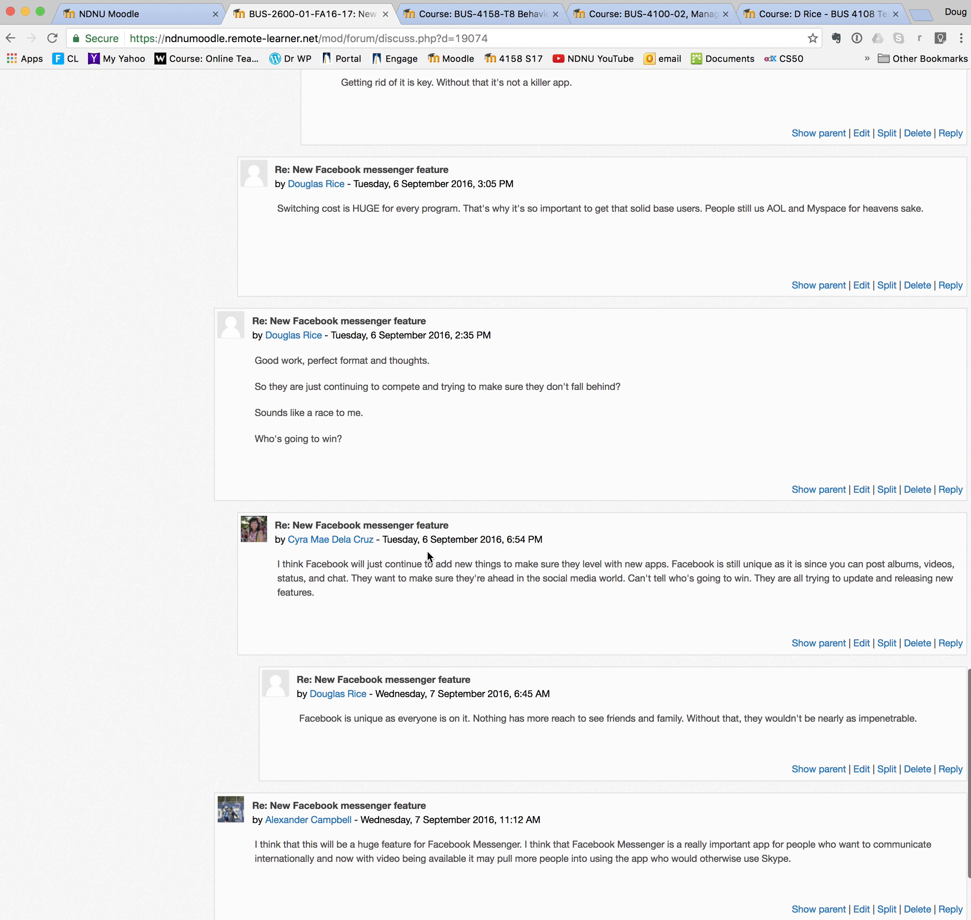
scroll(405, 714, "down", 7)
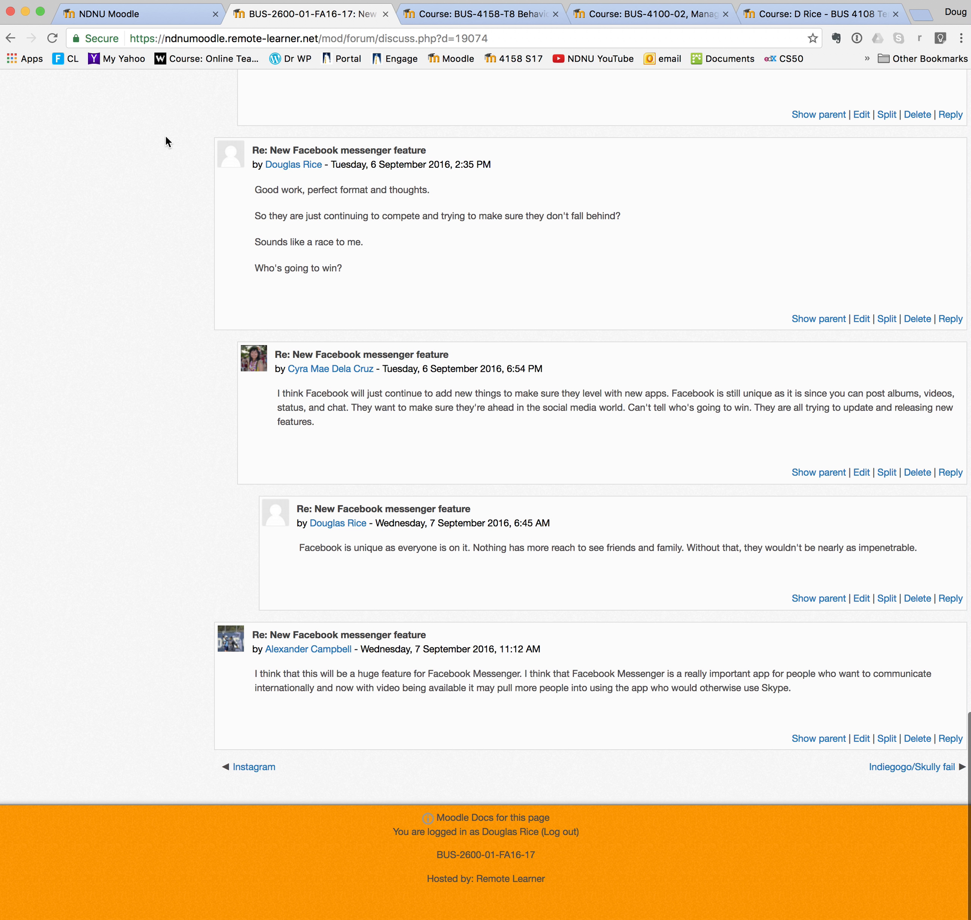
scroll(237, 158, "up", 20)
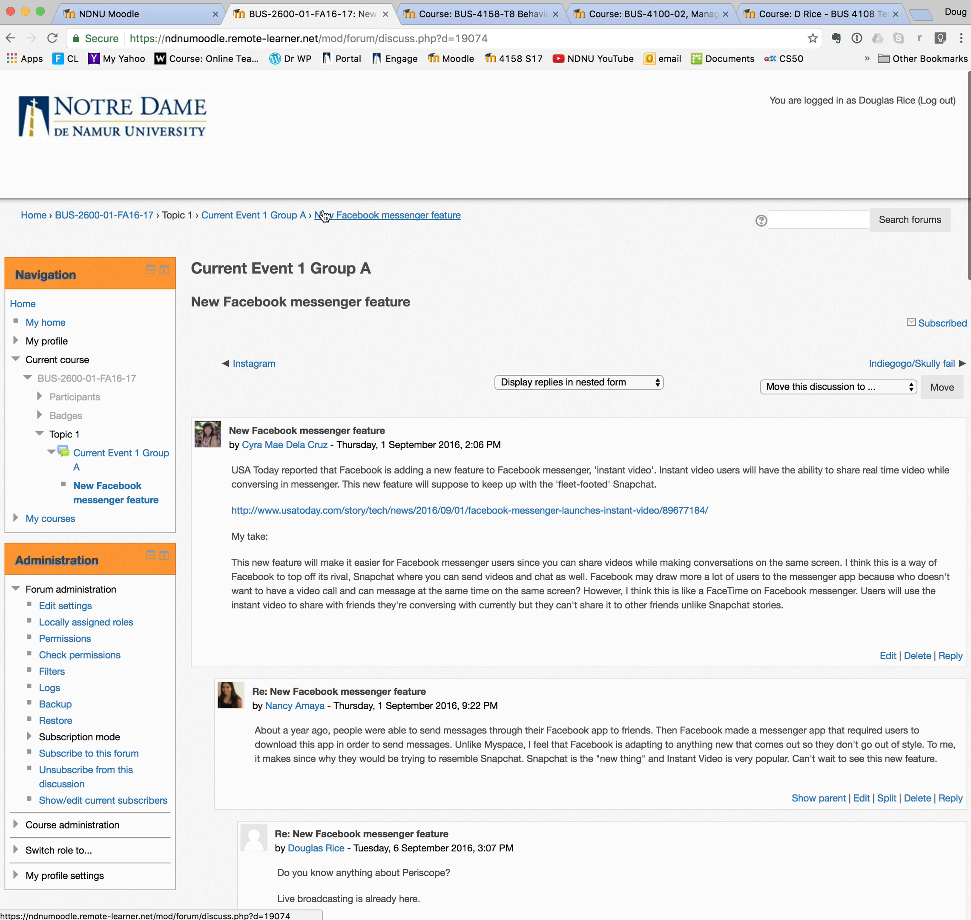
left_click(283, 216)
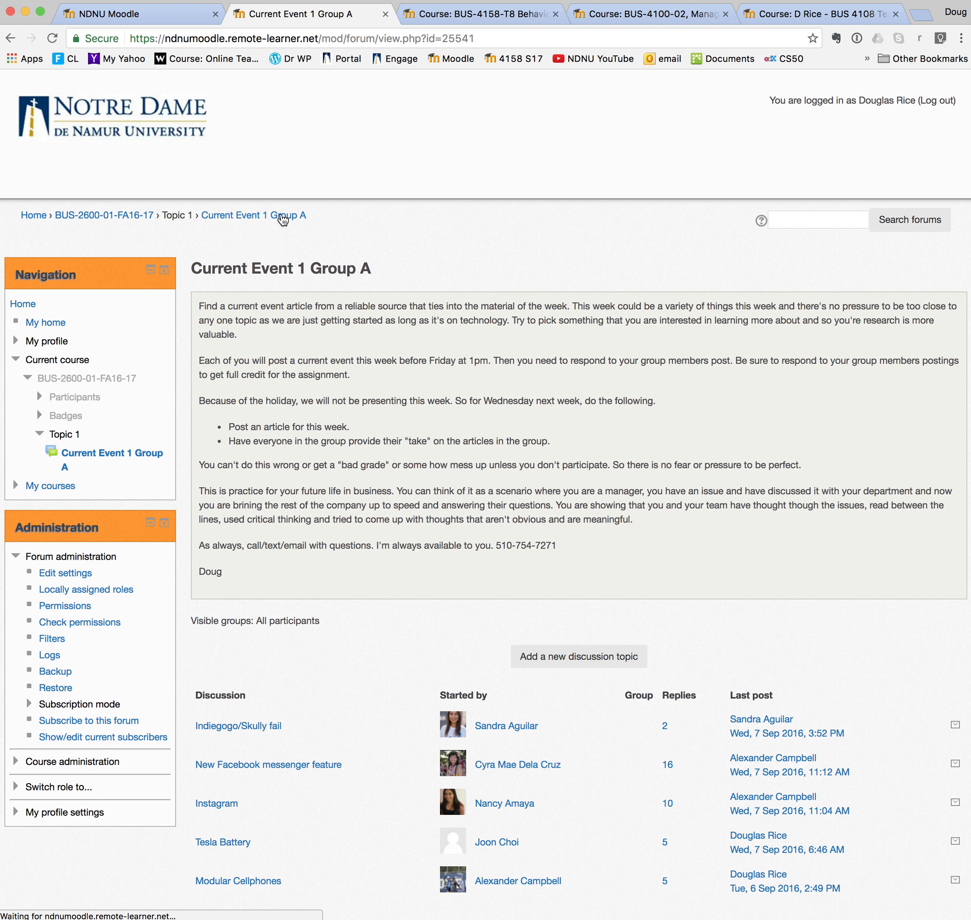
scroll(388, 405, "down", 3)
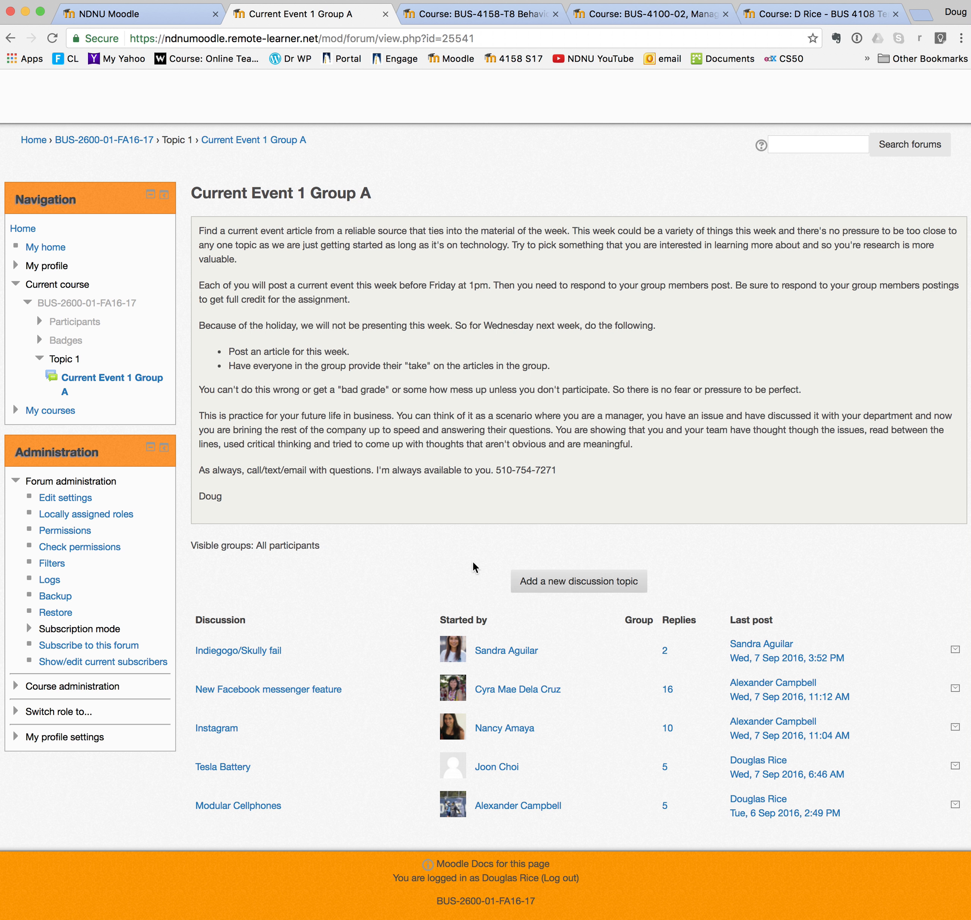
Go back to the BUS-2600-01 course page and look through its topics down to the Wordpress site links section
left_click(256, 141)
left_click(128, 141)
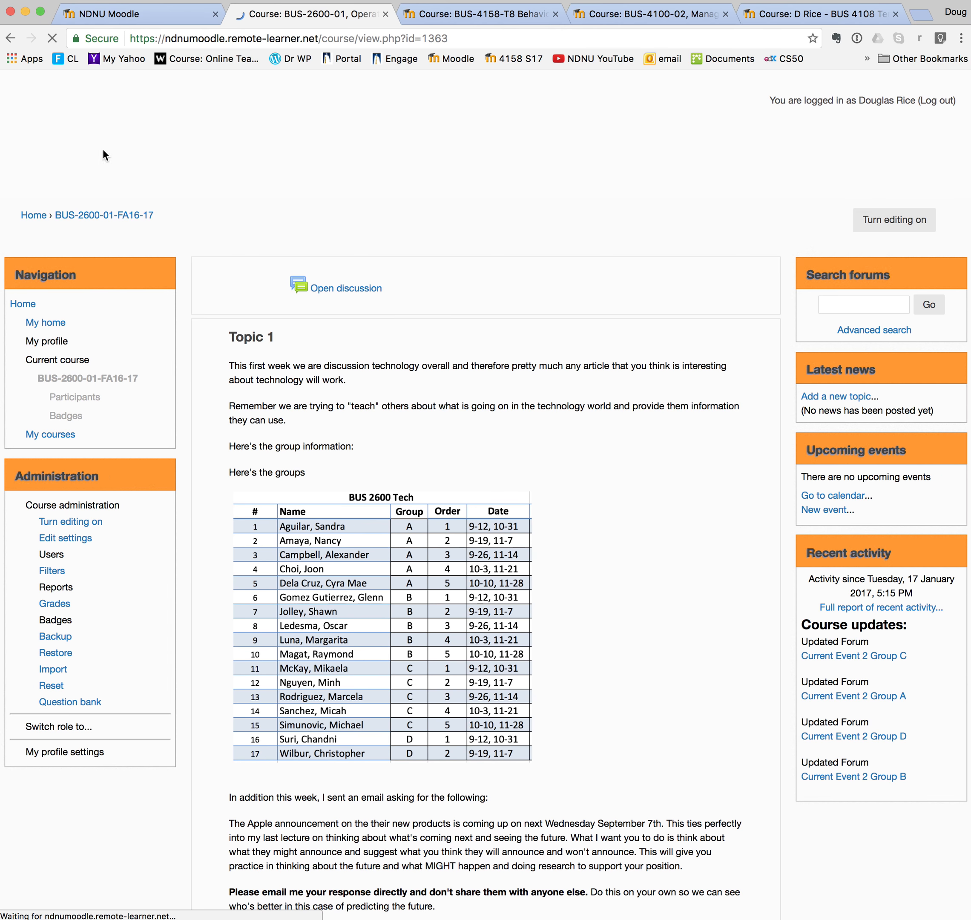
scroll(533, 491, "down", 20)
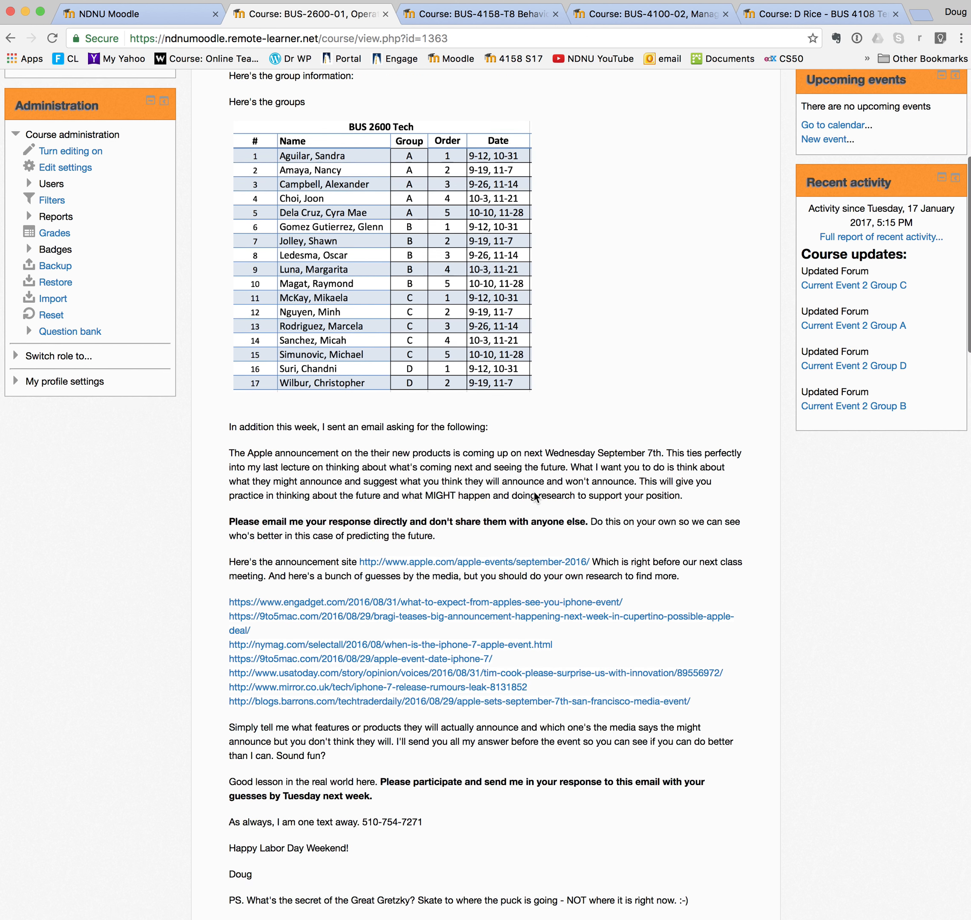
scroll(533, 491, "down", 10)
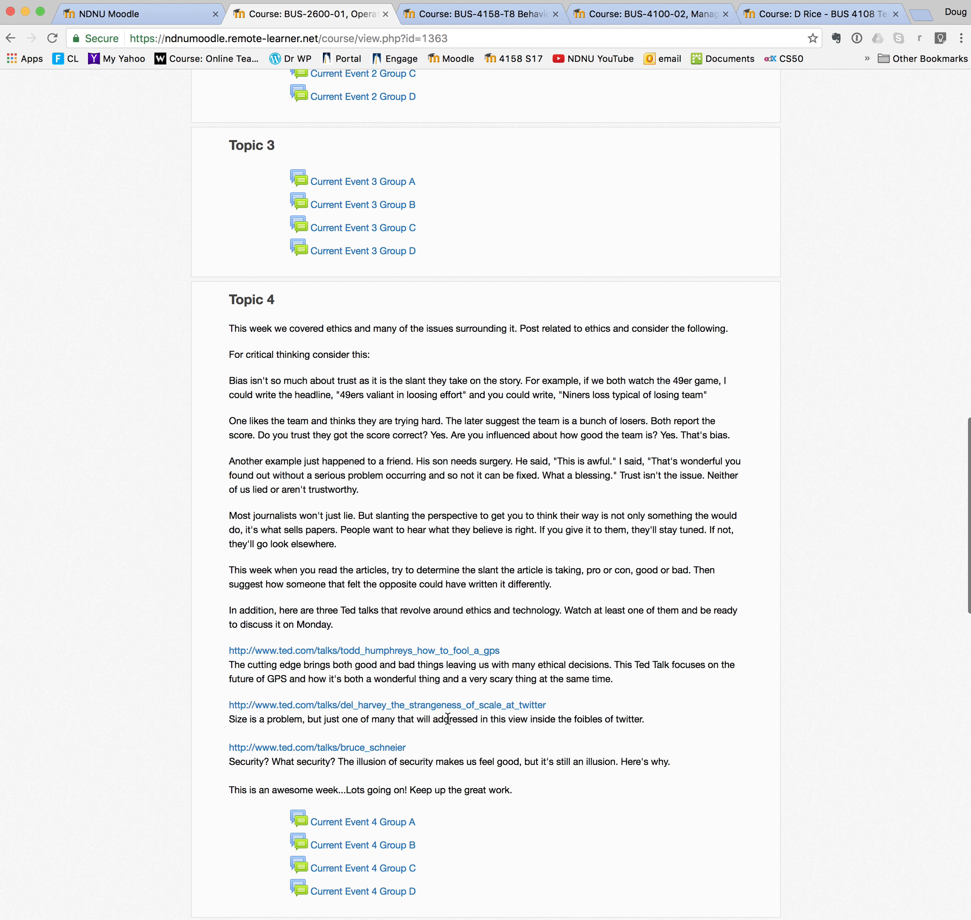
scroll(447, 717, "down", 2)
scroll(447, 719, "down", 8)
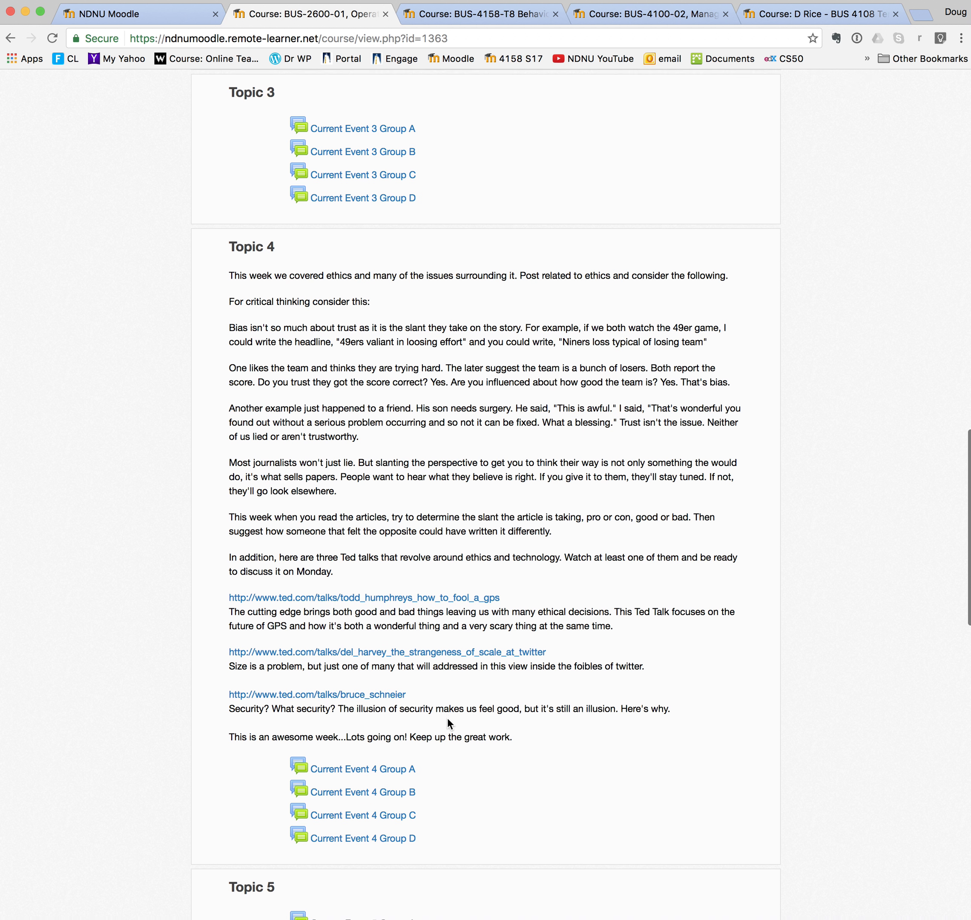
scroll(447, 718, "down", 11)
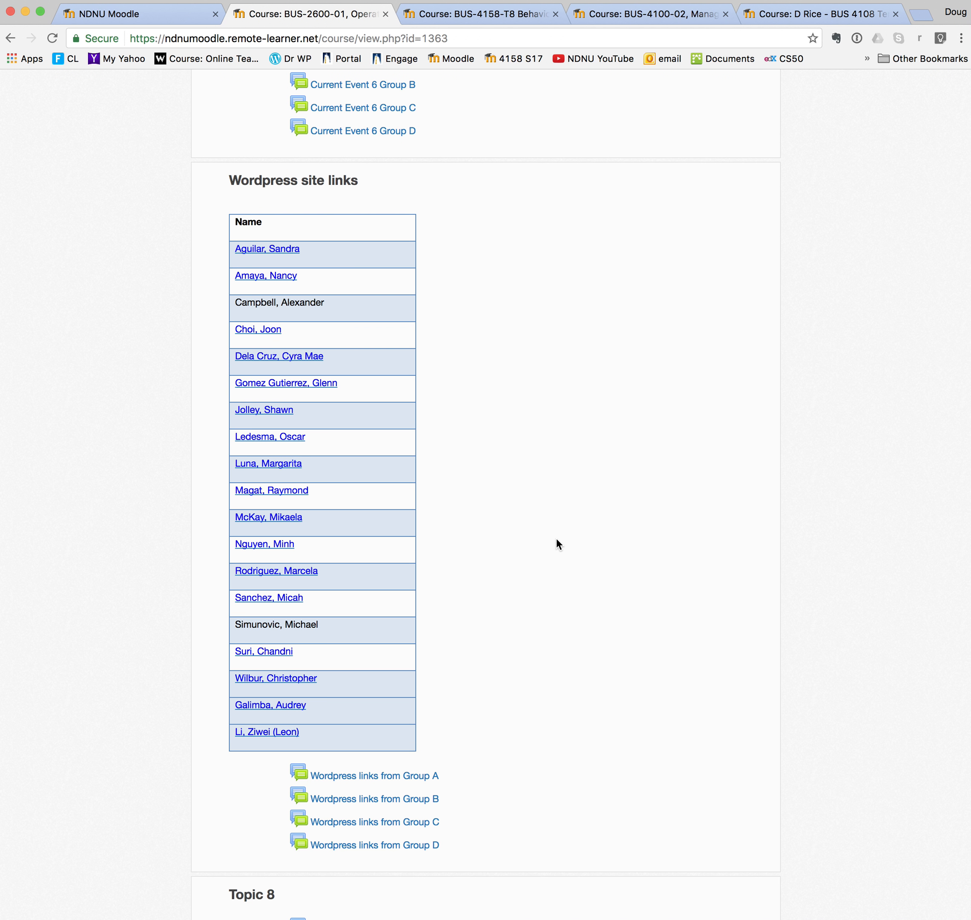
scroll(556, 539, "down", 5)
Open the Link discussion at the head of the Wordpress links from Group A forum and highlight the posted blog address
left_click(342, 526)
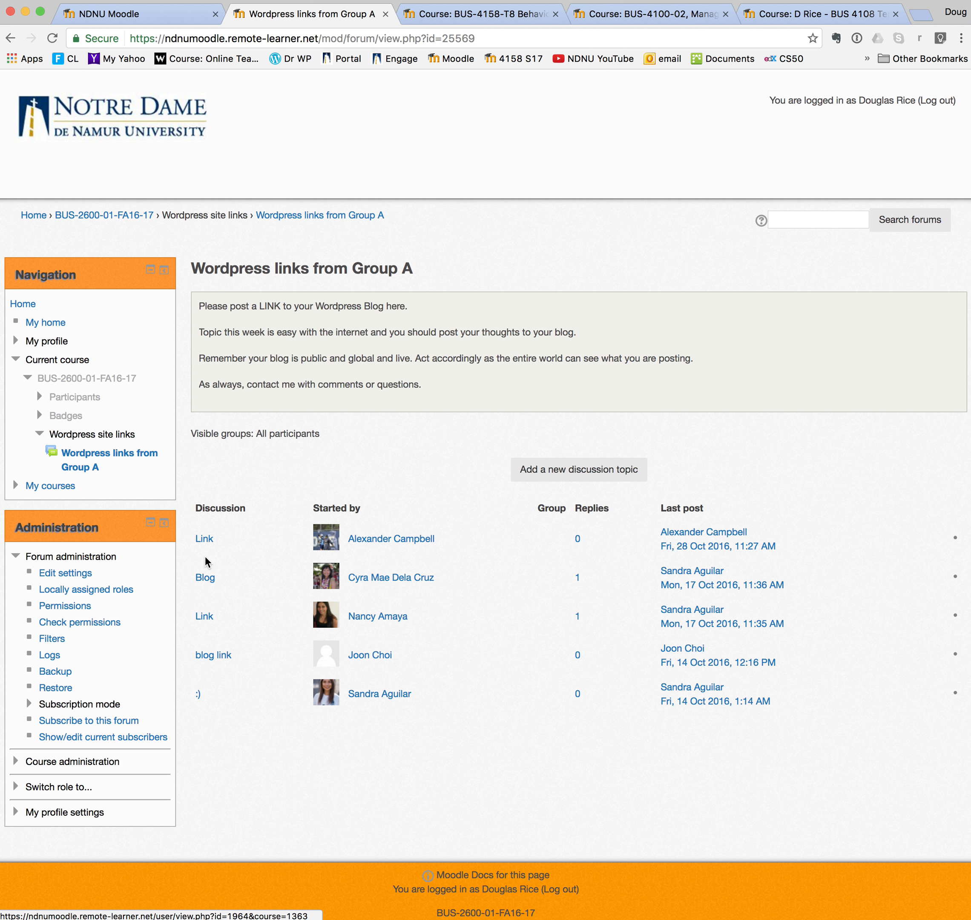
left_click(200, 541)
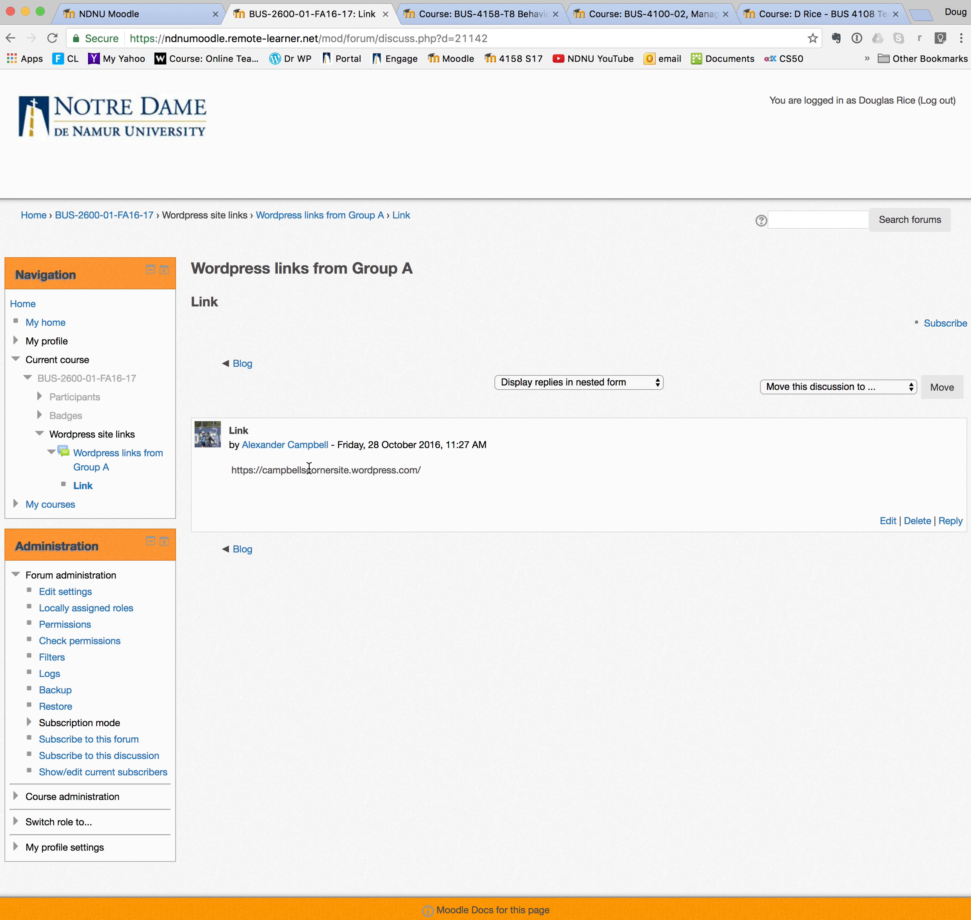
left_click_drag(230, 469, 445, 473)
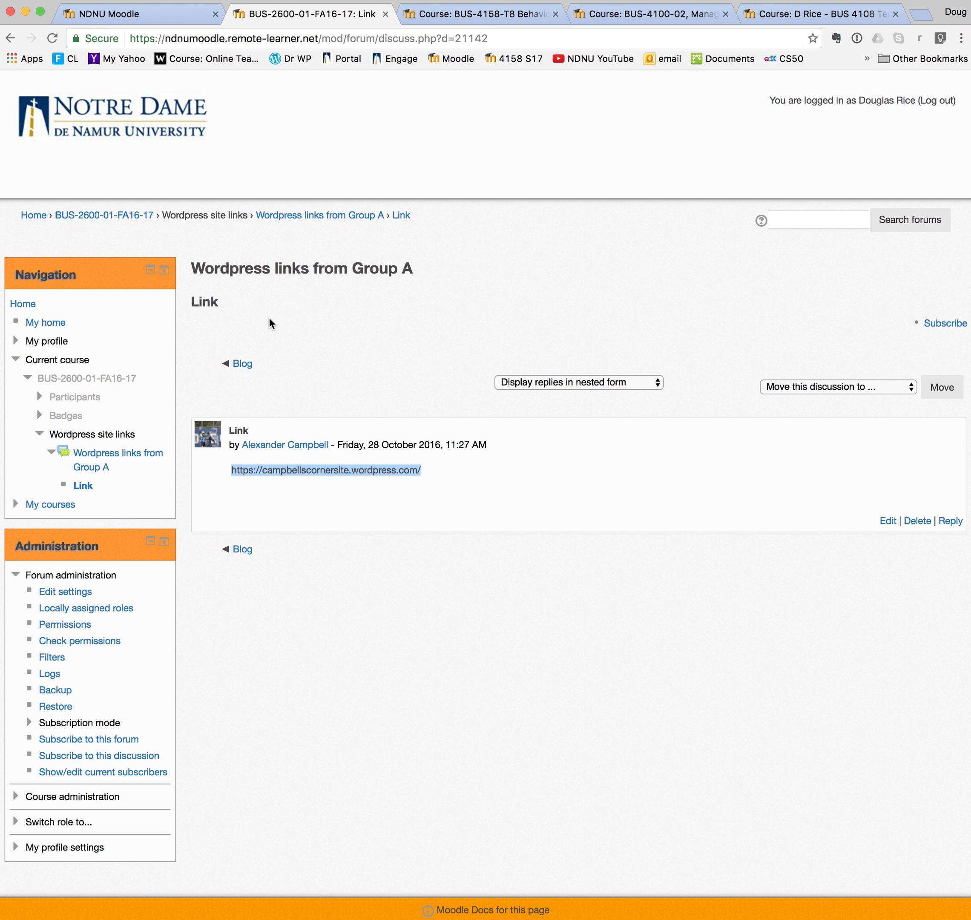
Return through the Group A forum to the BUS-2600-01 course page and look over its Topic 1 to Topic 4 sections
left_click(336, 218)
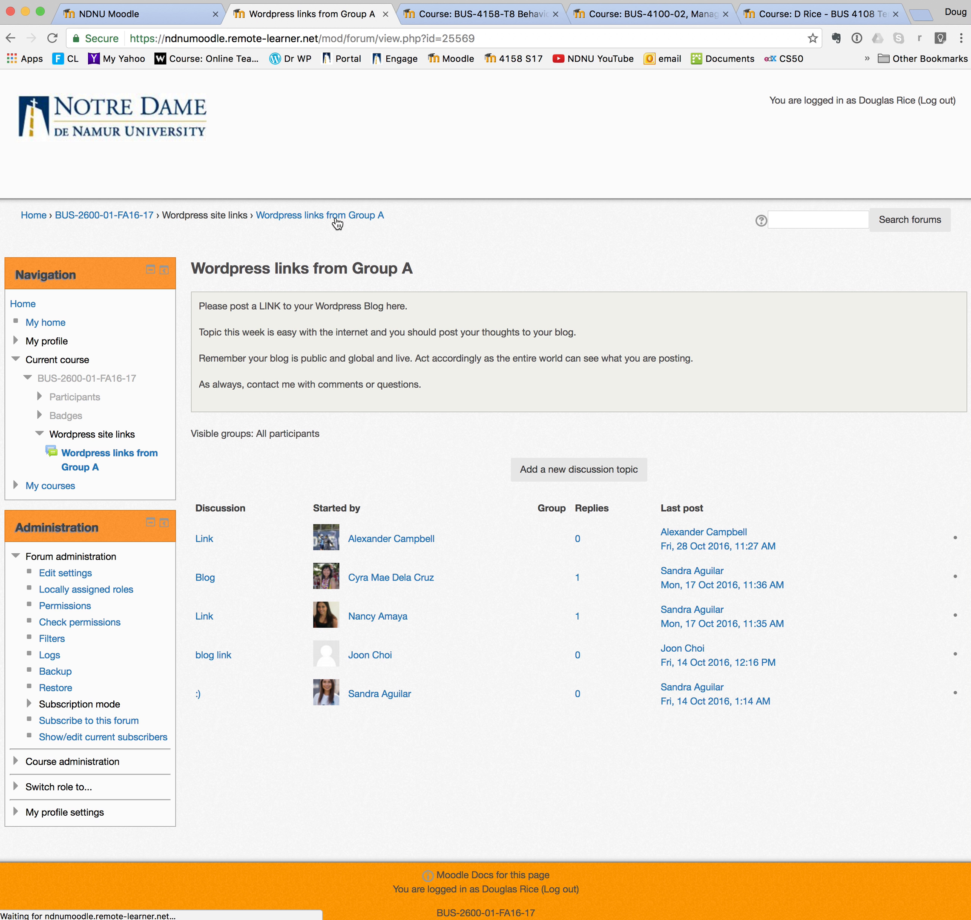
left_click(121, 218)
scroll(505, 446, "down", 18)
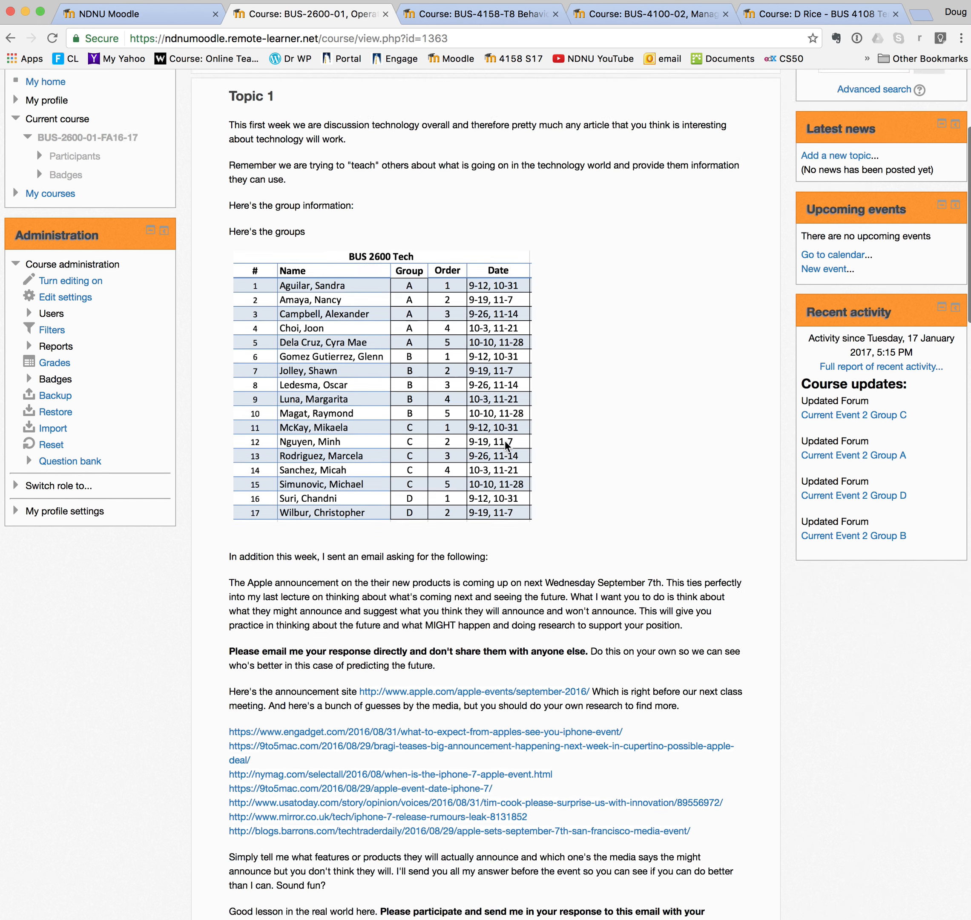
scroll(505, 442, "down", 1)
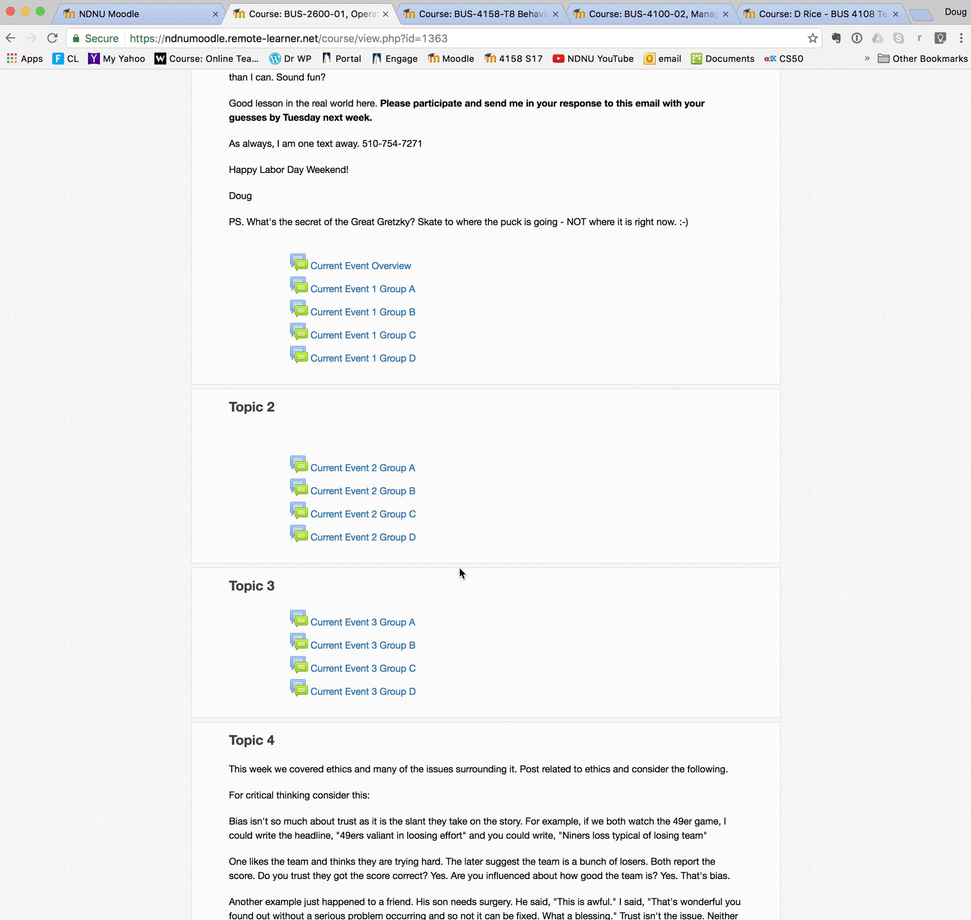
scroll(460, 572, "up", 20)
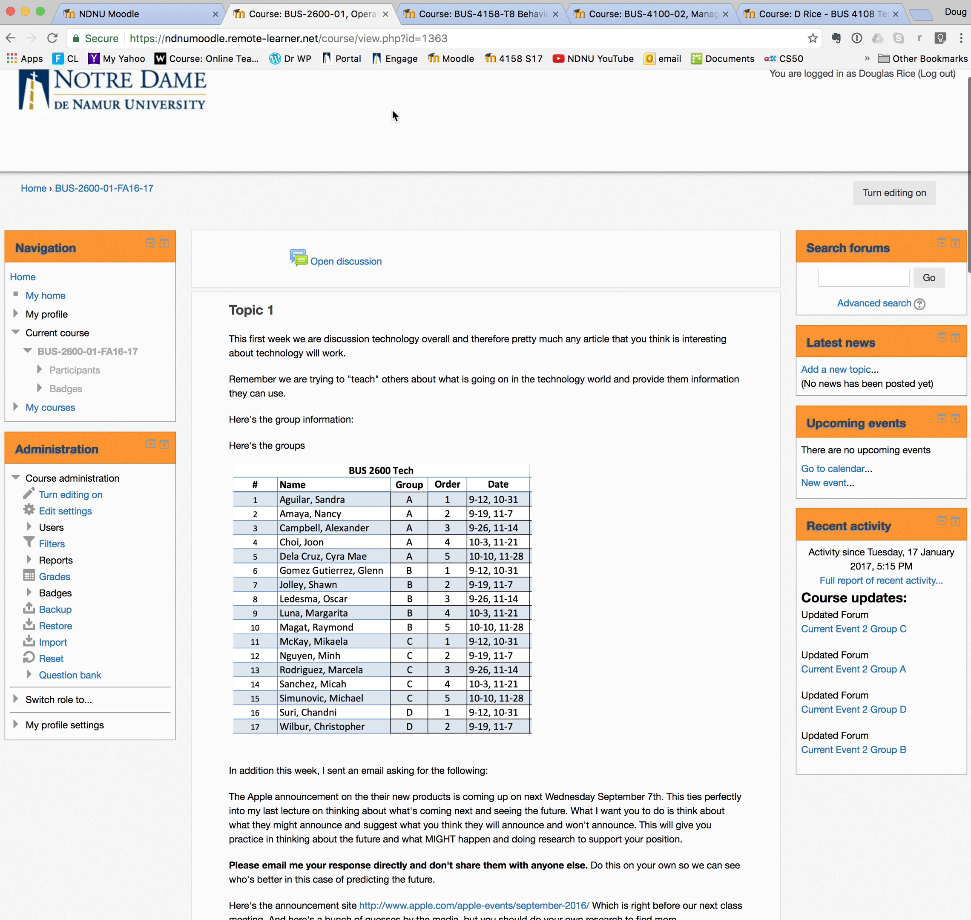
Switch to the already open BUS-4158-T8 course page and look through its Overview and weekly due-date sections
left_click(479, 15)
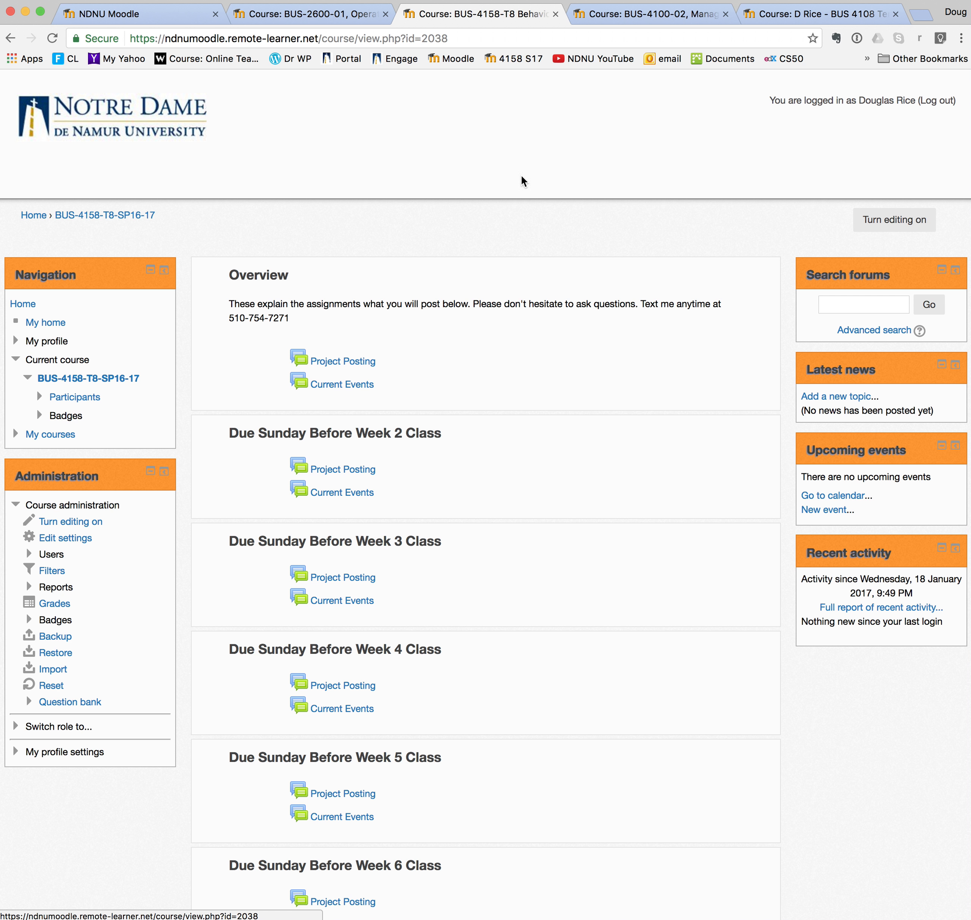
scroll(479, 247, "down", 2)
scroll(479, 247, "down", 3)
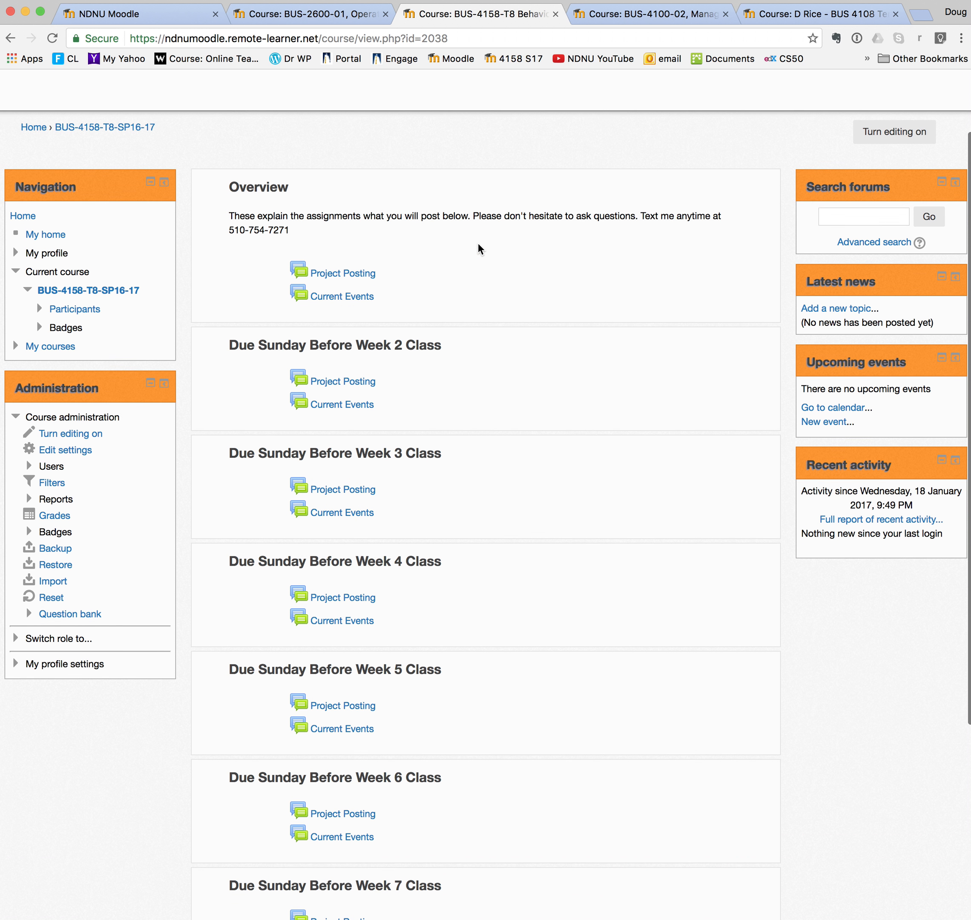
scroll(494, 336, "down", 5)
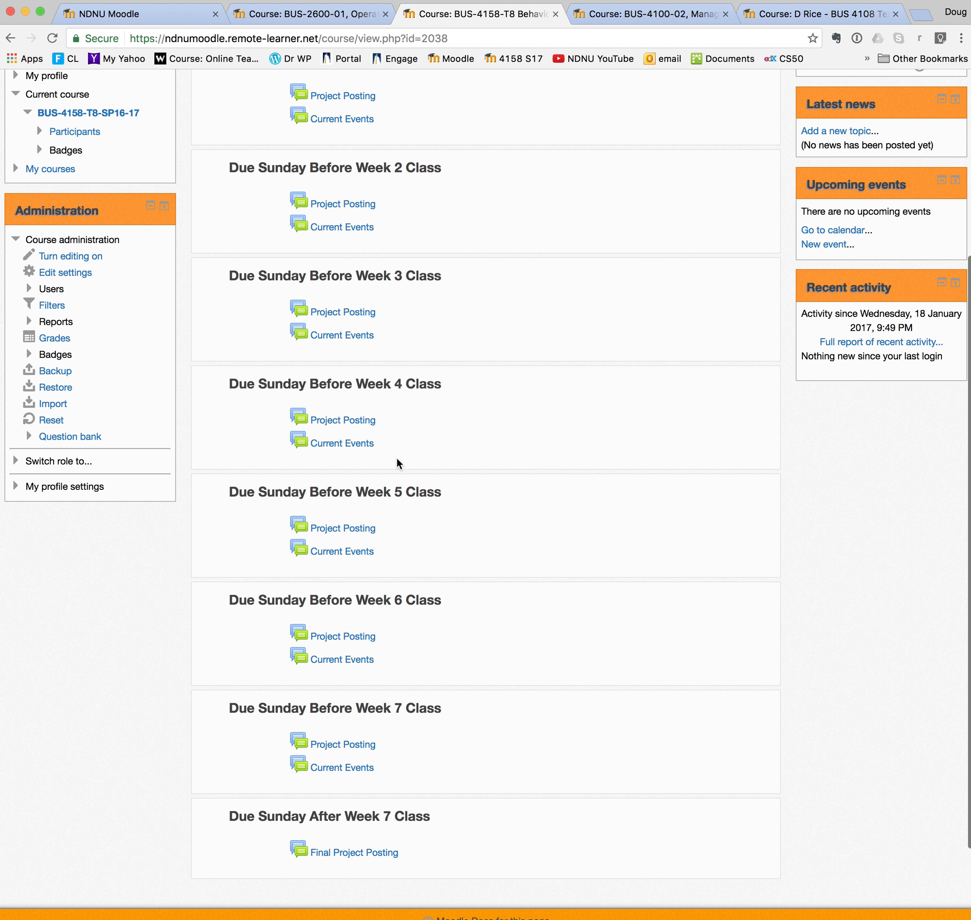
scroll(492, 376, "up", 4)
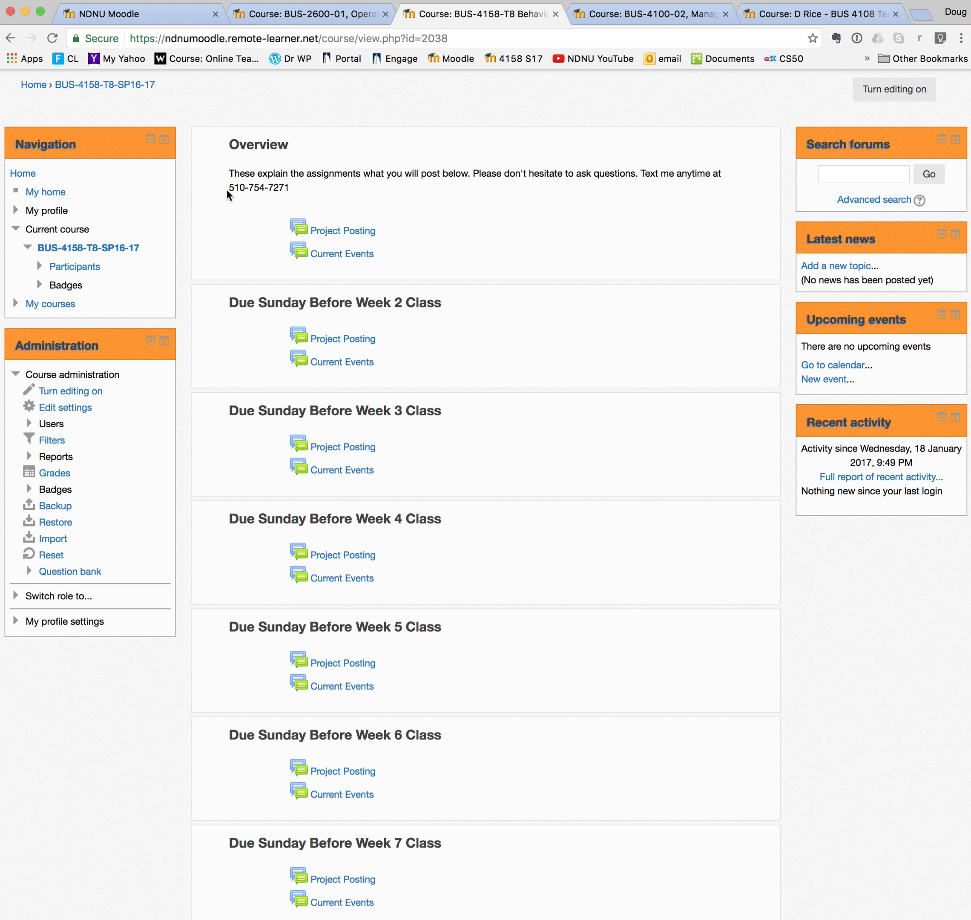
Highlight the contact phone number in the Overview section and the Due Sunday Before Week 2 Class heading, clearing each selection
left_click_drag(229, 187, 286, 187)
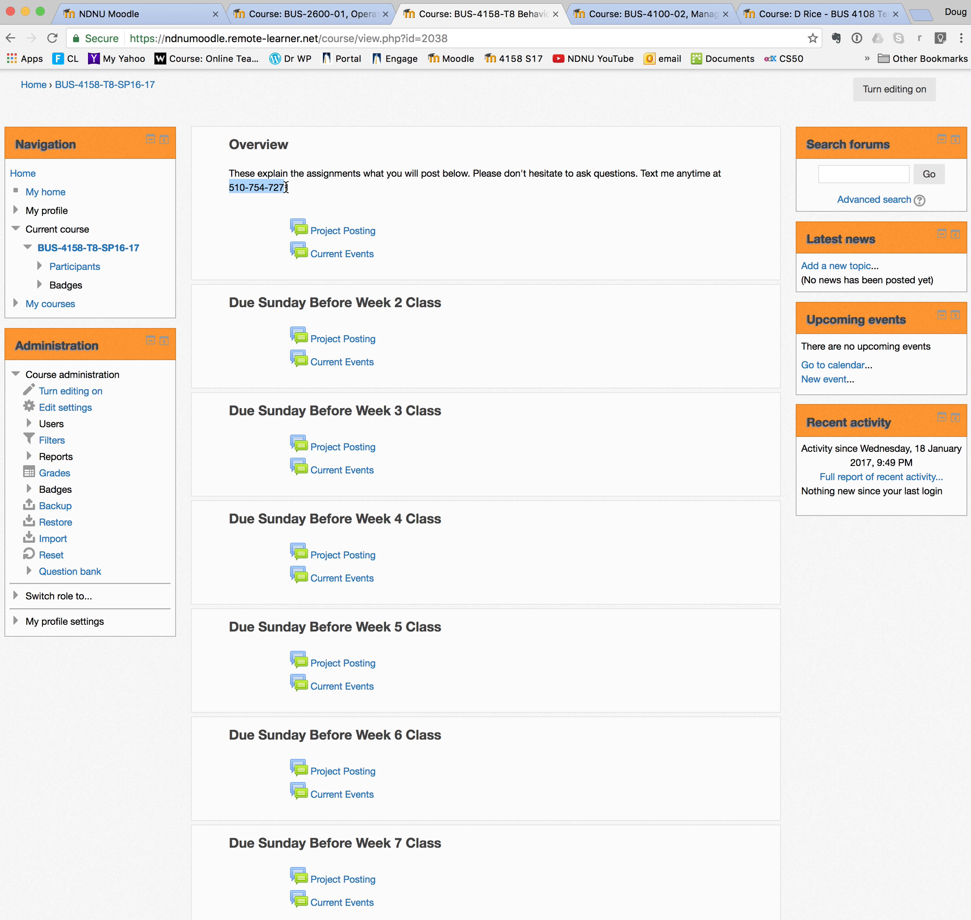
left_click(363, 191)
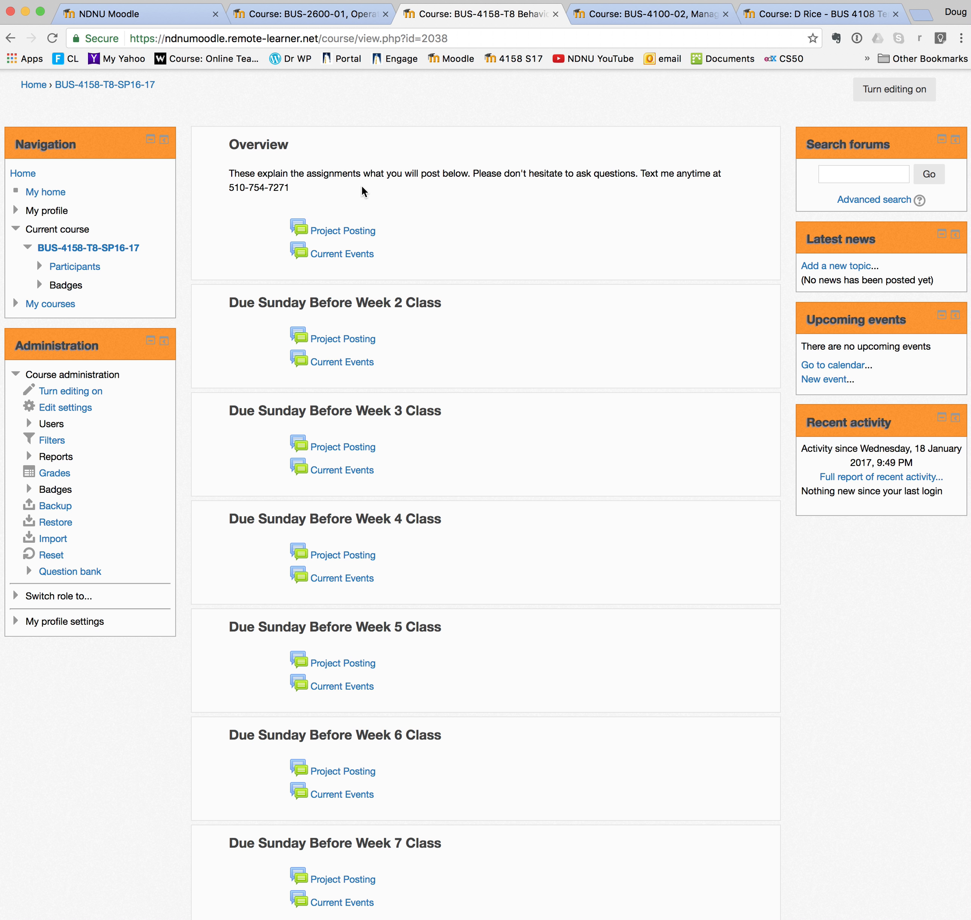
scroll(363, 191, "down", 3)
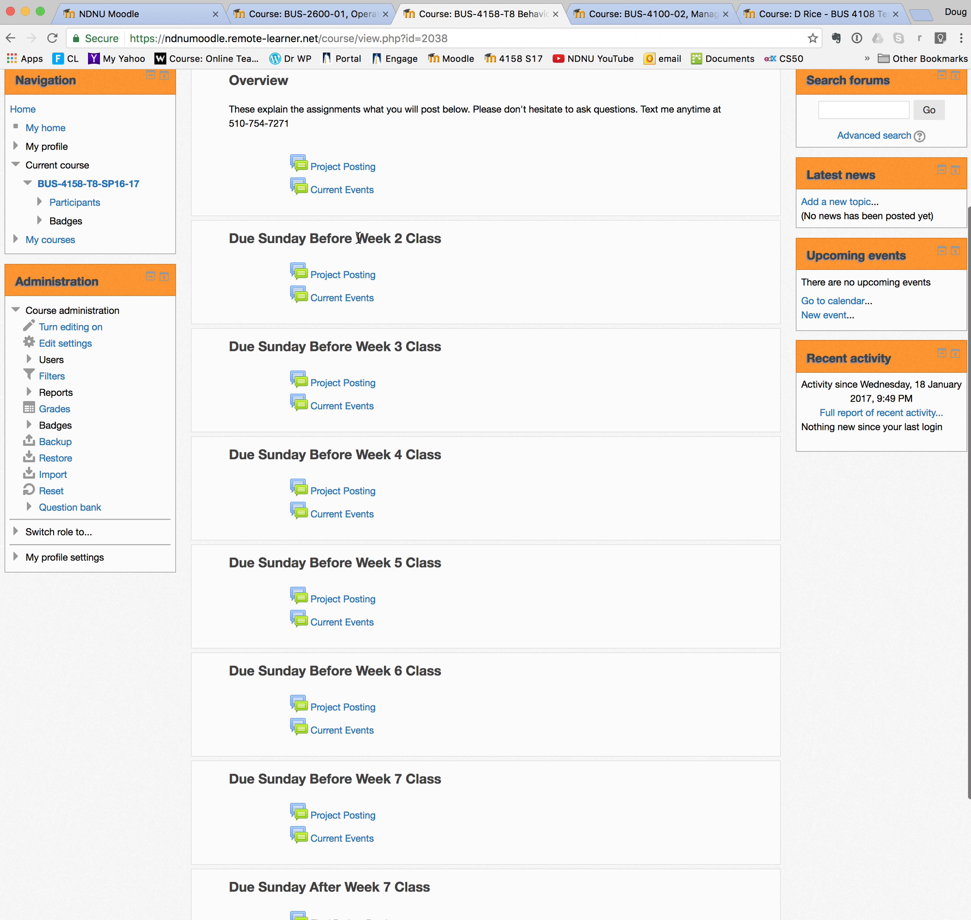
left_click_drag(229, 241, 449, 236)
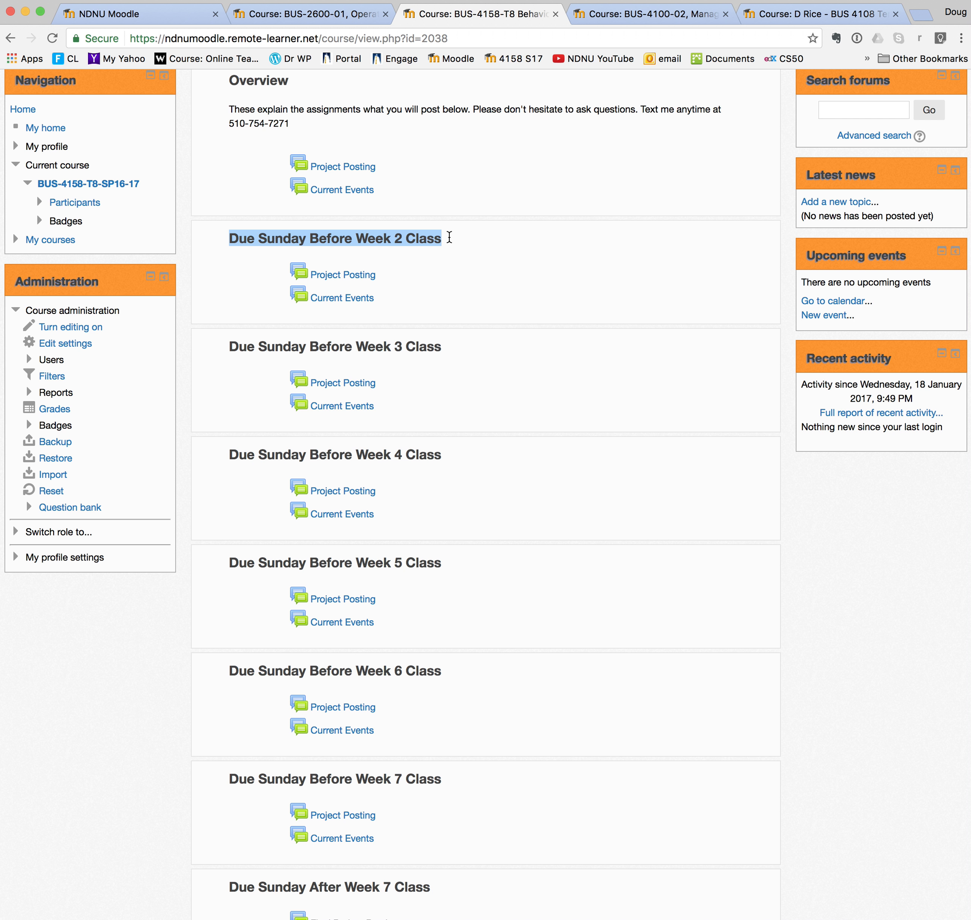
left_click(473, 265)
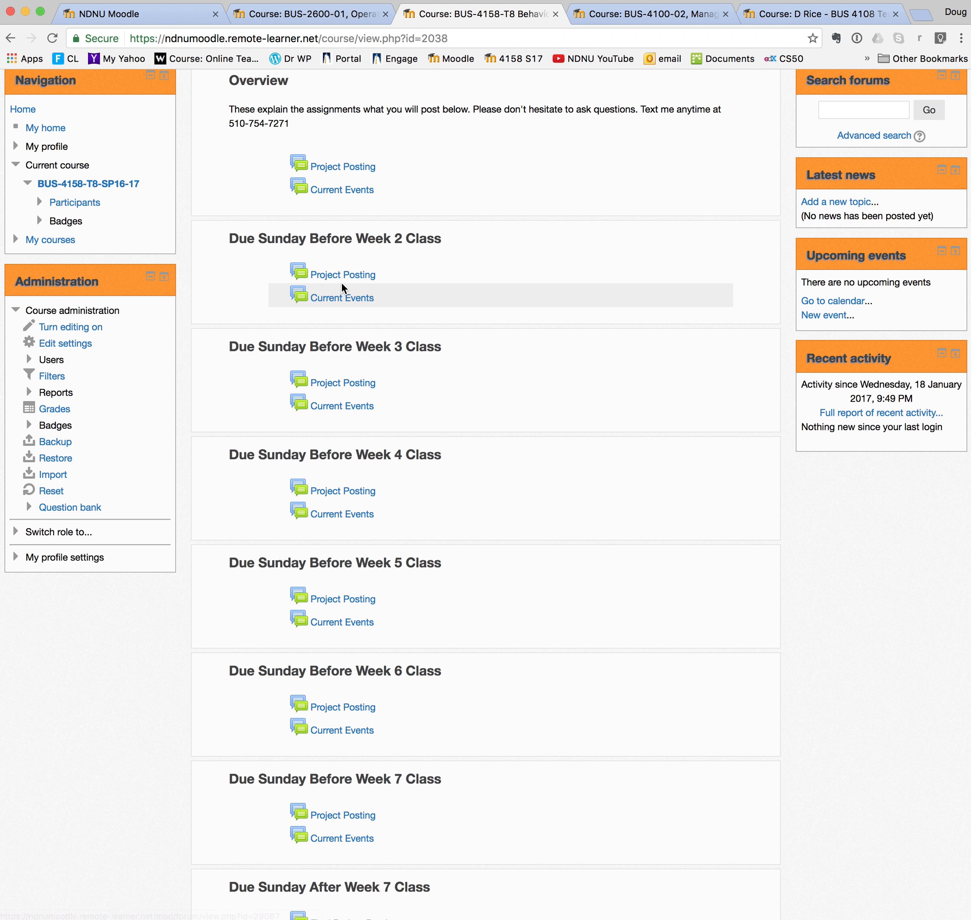
Examine the Week 2 and Week 3 Project Posting forums, returning to the BUS-4158-T8 course page after each one
left_click(351, 278)
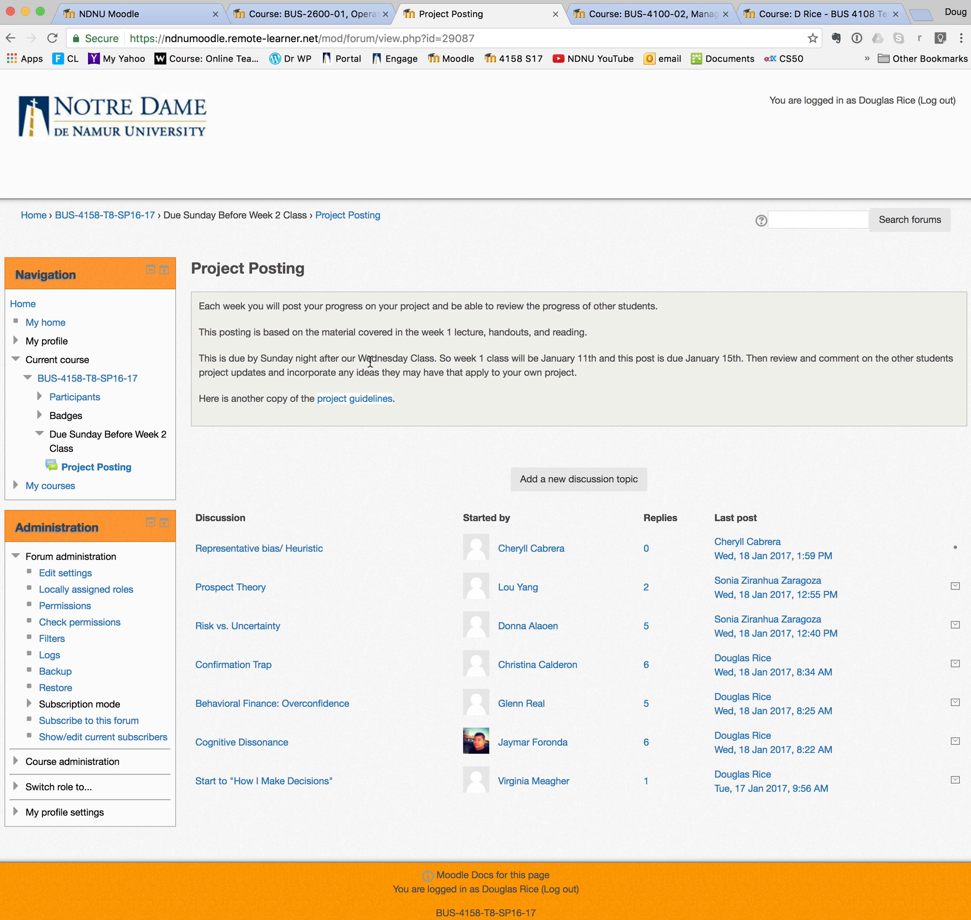
scroll(336, 566, "down", 1)
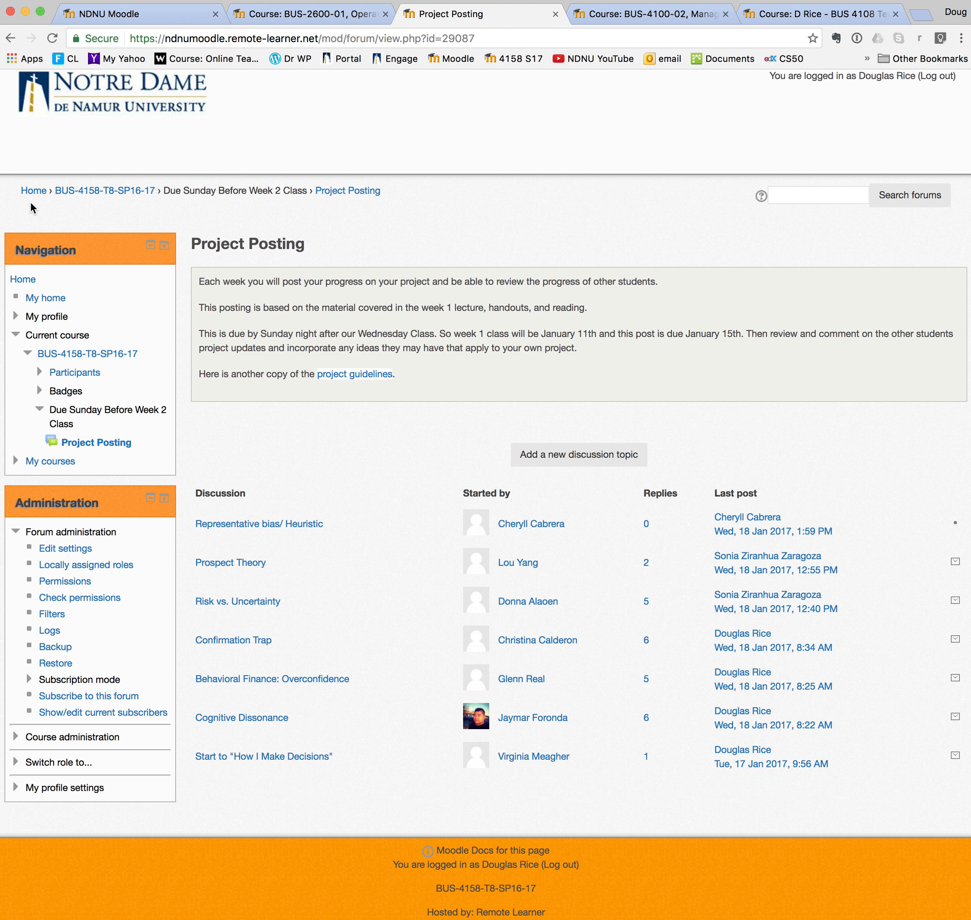
left_click(139, 194)
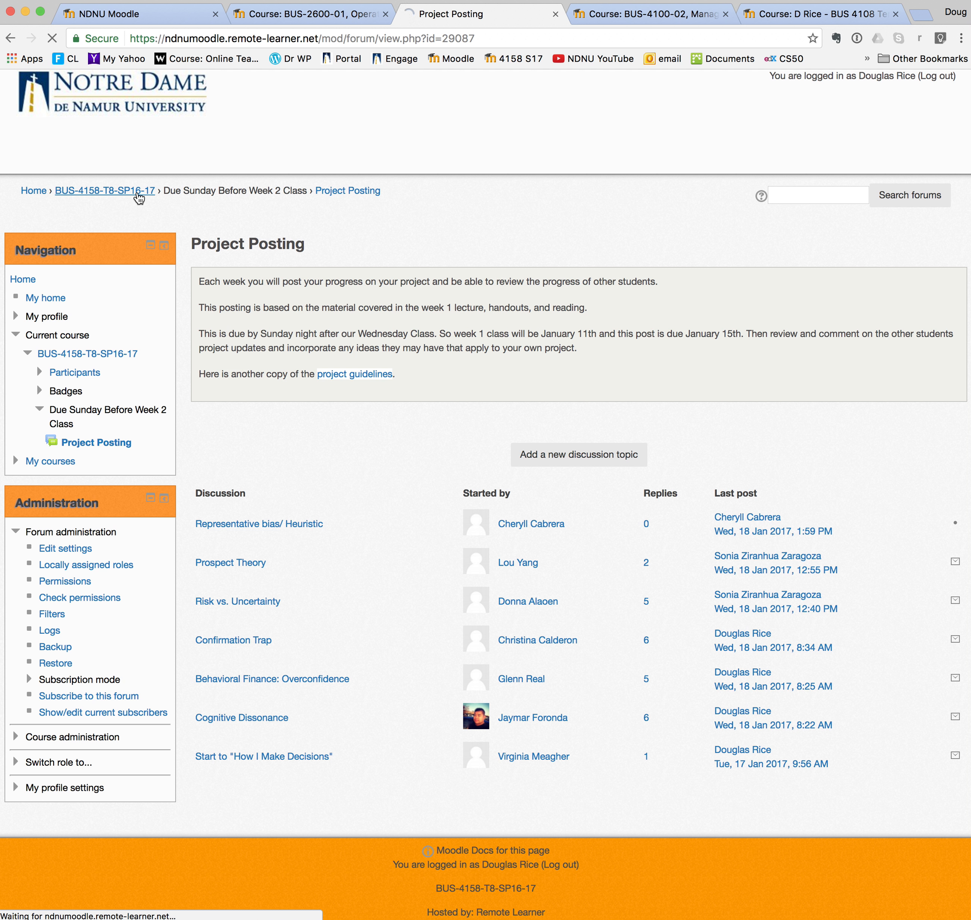
scroll(445, 364, "down", 10)
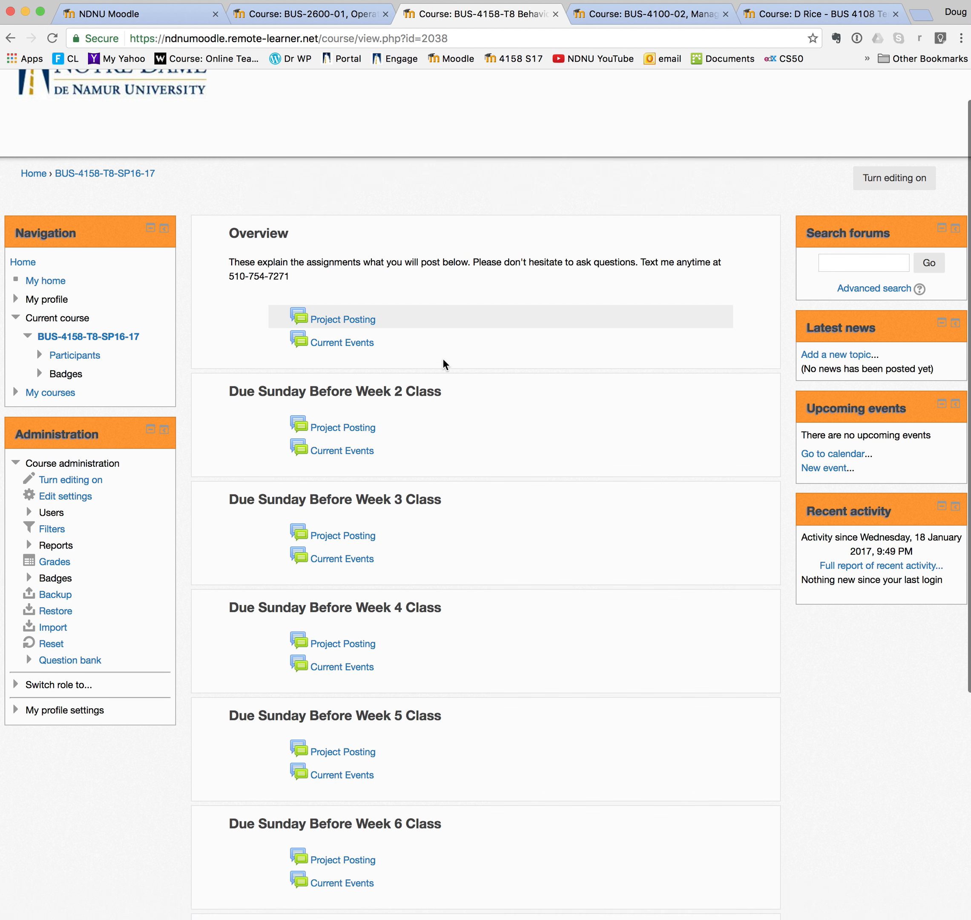
scroll(444, 364, "up", 10)
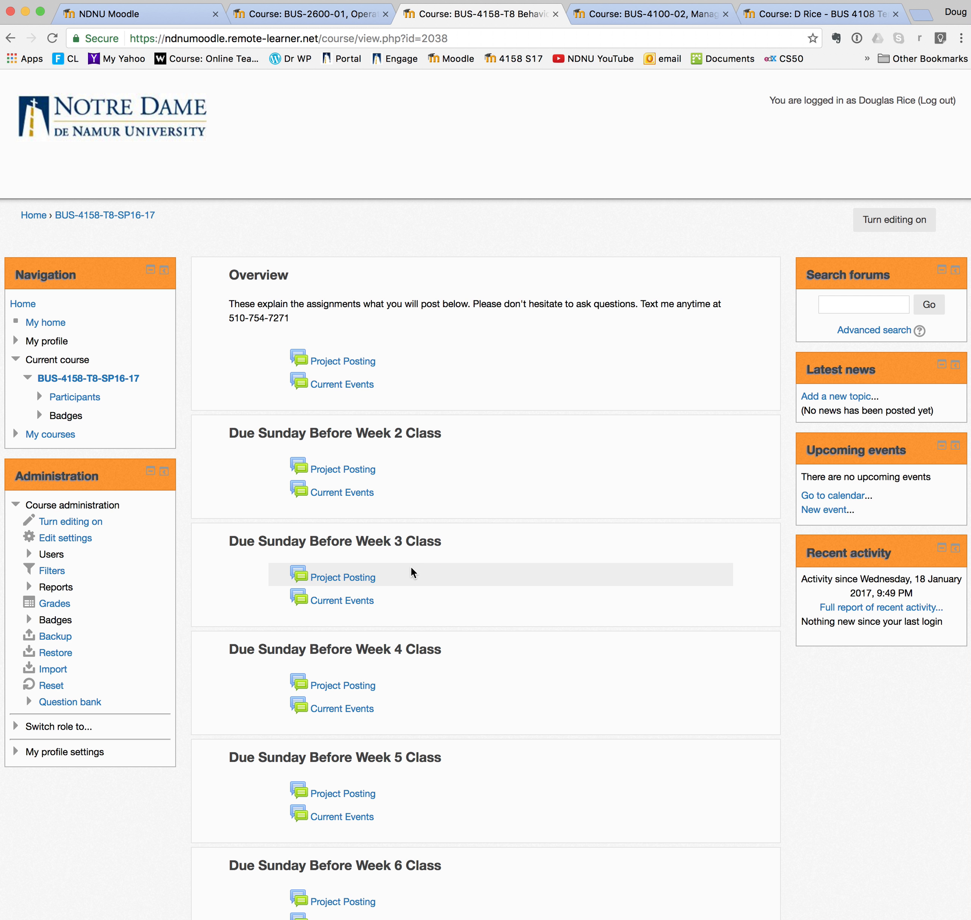
left_click(350, 580)
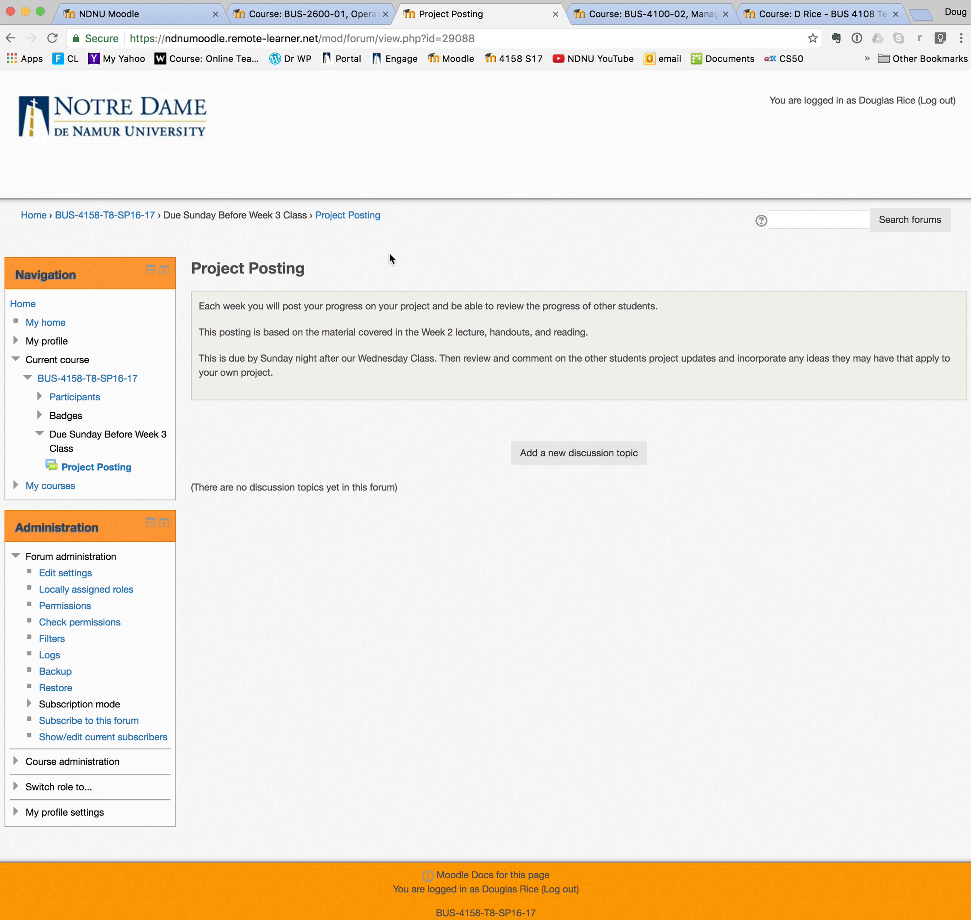
left_click(130, 222)
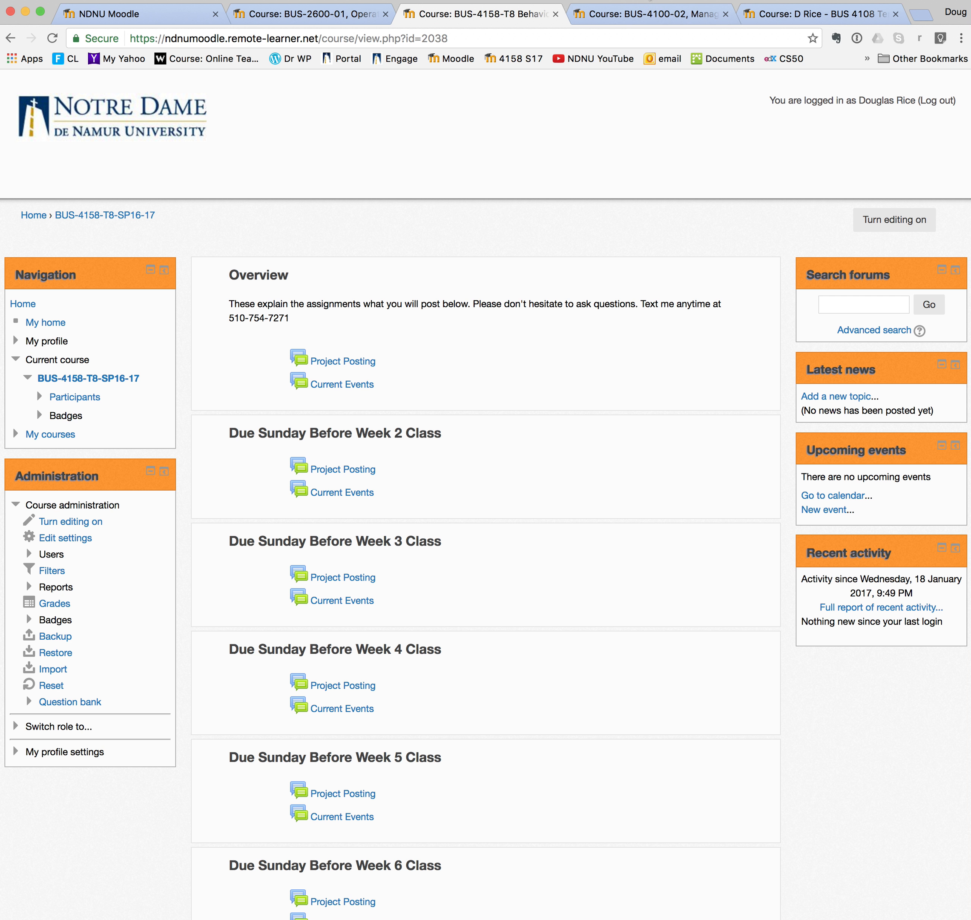
Switch to the already open BUS-4100-02 course page and look over its sections from Topic 1 to Topic 14
left_click(646, 14)
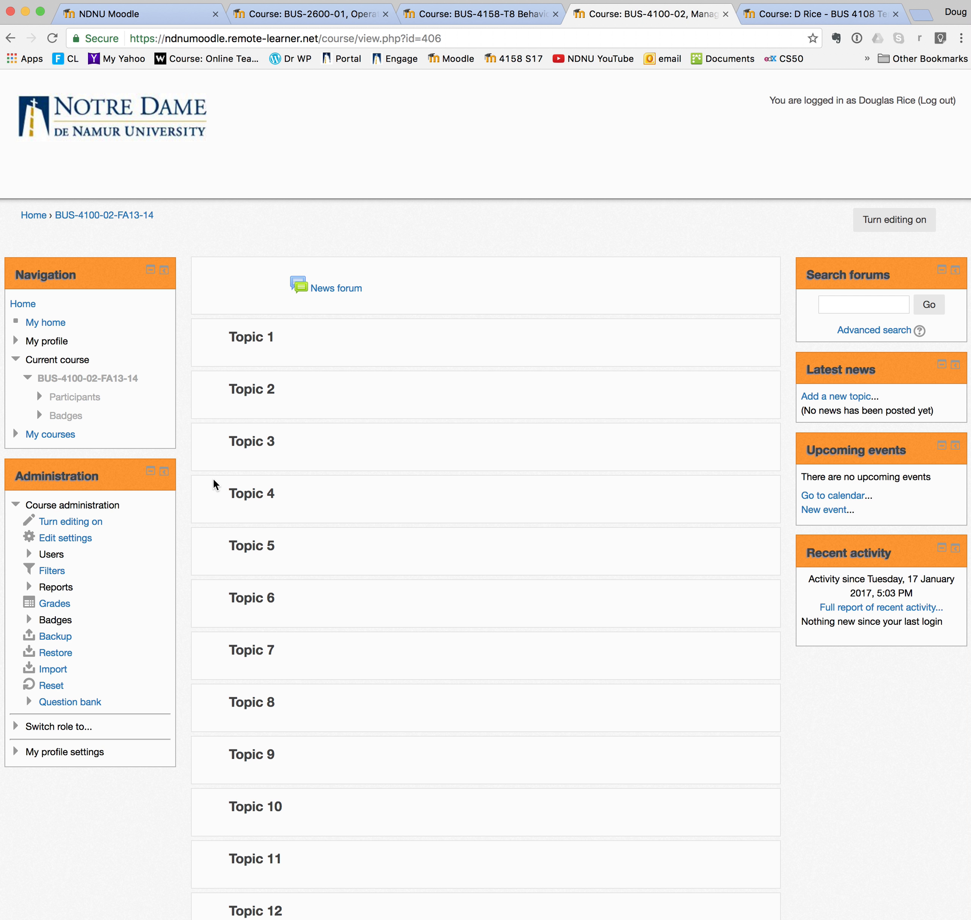
scroll(355, 446, "down", 5)
scroll(355, 458, "up", 5)
scroll(353, 454, "down", 5)
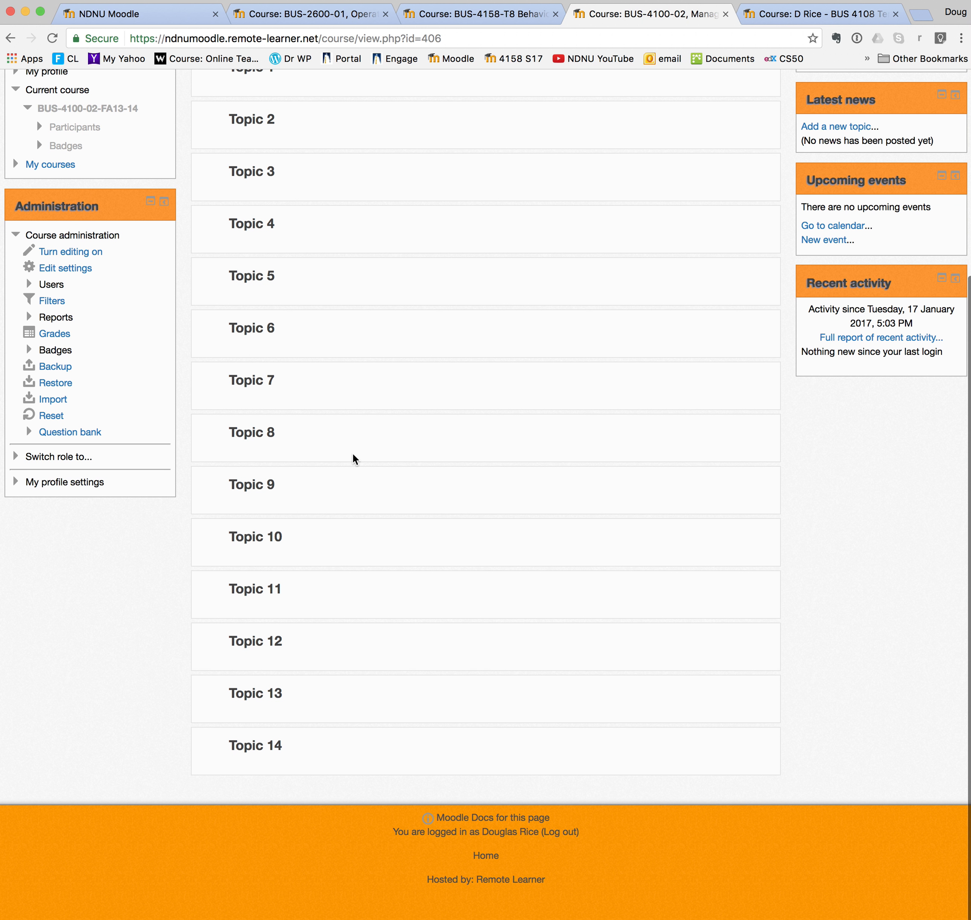
Turn on editing for the BUS-4100-02 course page and look over the editable topic sections
scroll(352, 454, "up", 2)
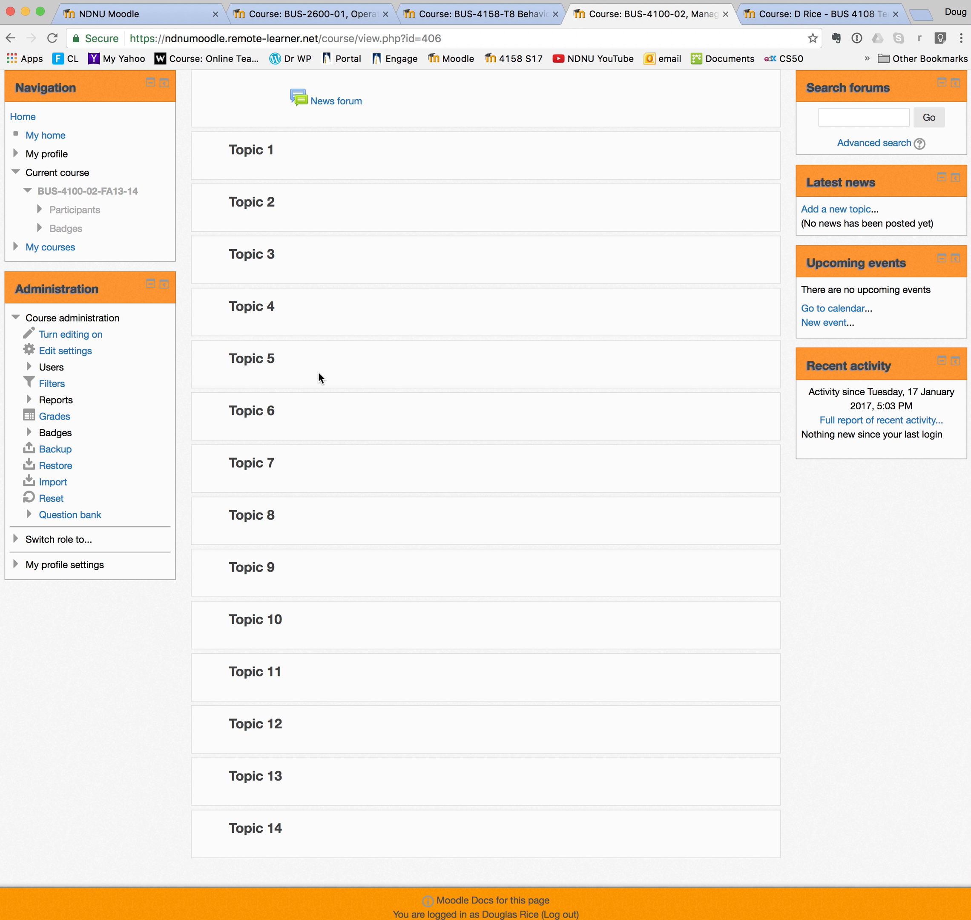
scroll(319, 378, "down", 2)
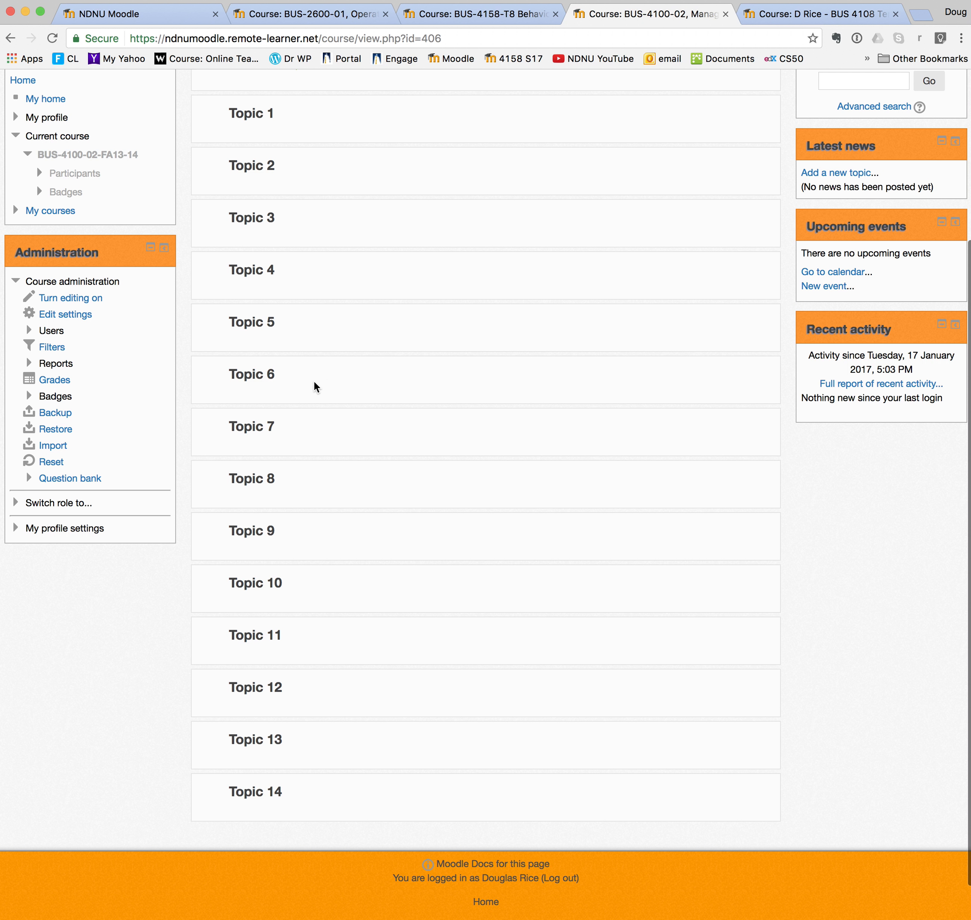
scroll(317, 387, "up", 2)
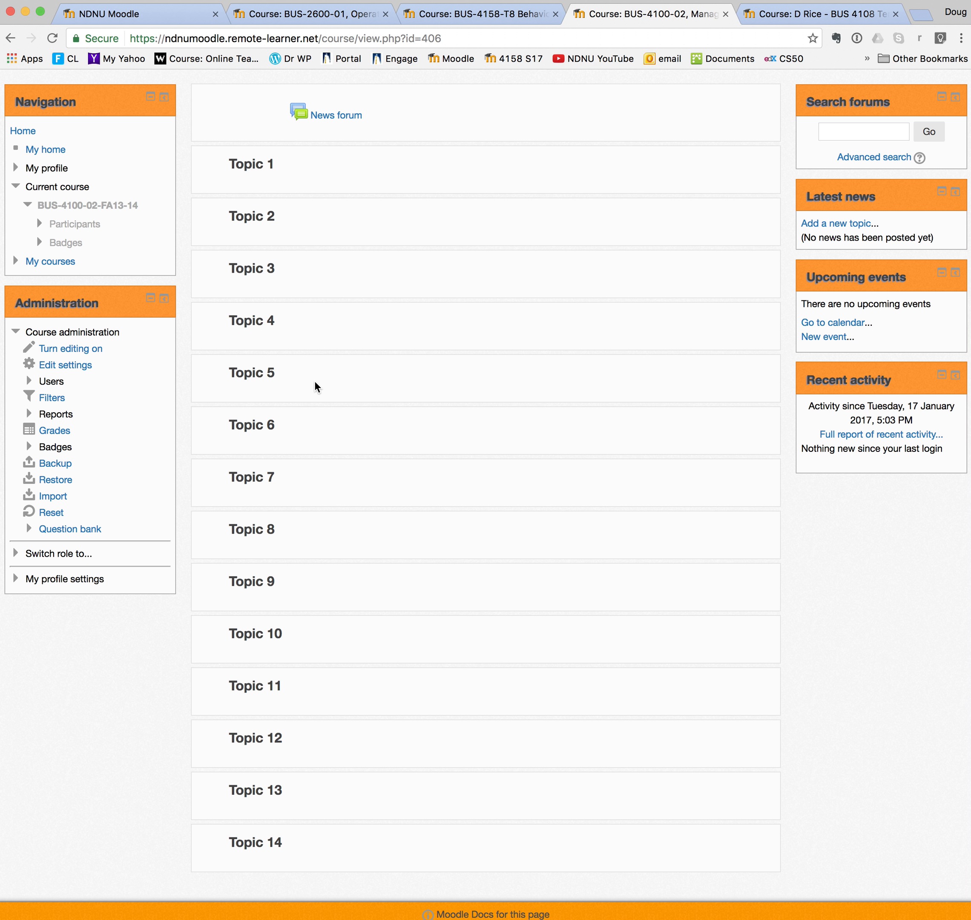
scroll(316, 387, "up", 2)
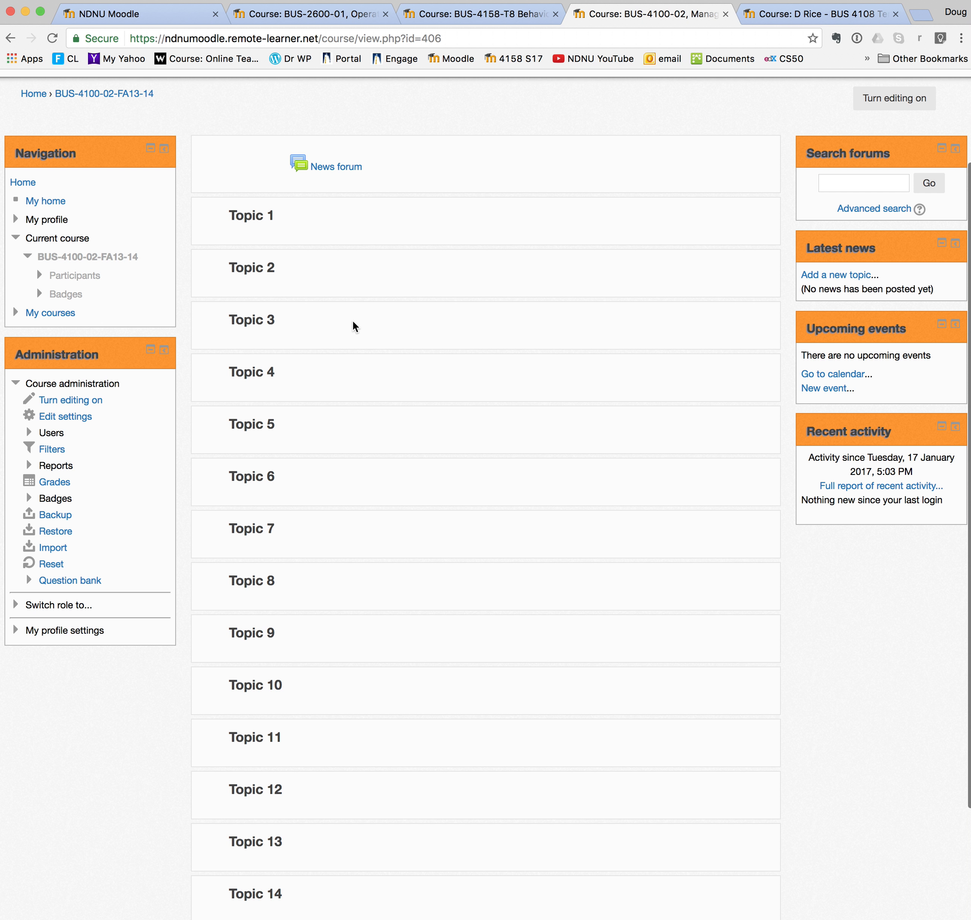
left_click(63, 403)
scroll(317, 425, "down", 7)
scroll(317, 425, "up", 7)
scroll(316, 424, "down", 2)
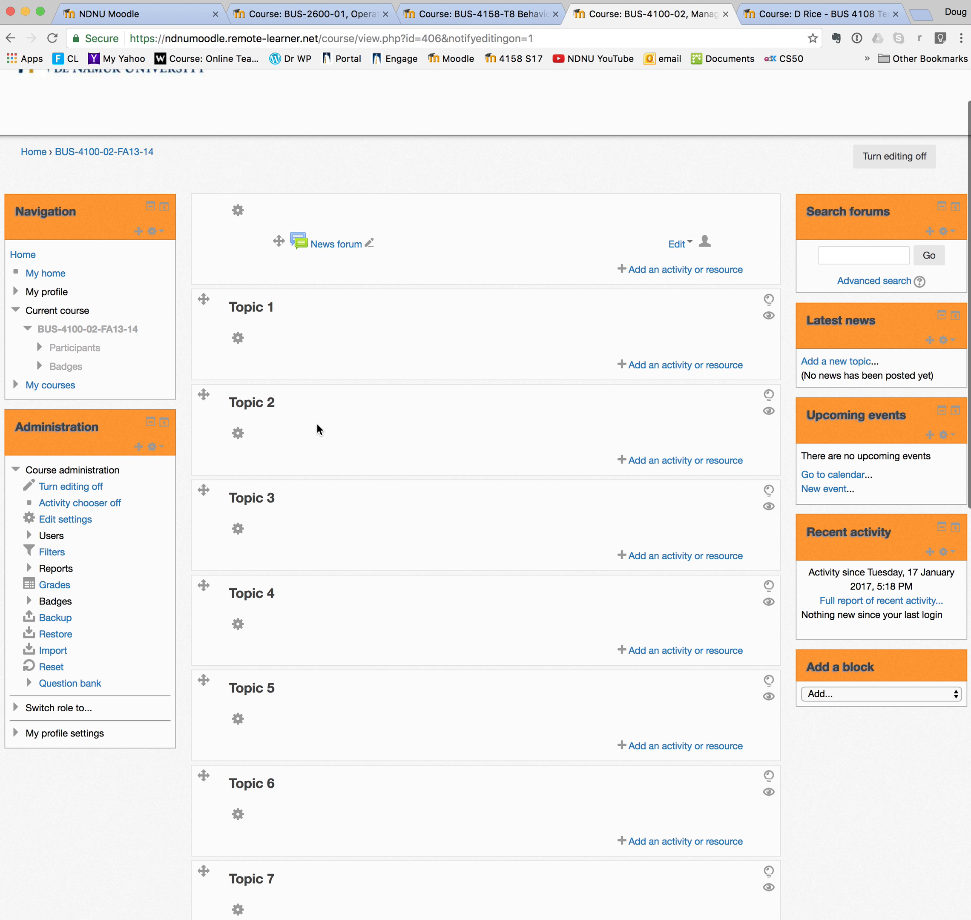
Add one more topic section after Topic 14 at the end of the course
scroll(317, 429, "down", 12)
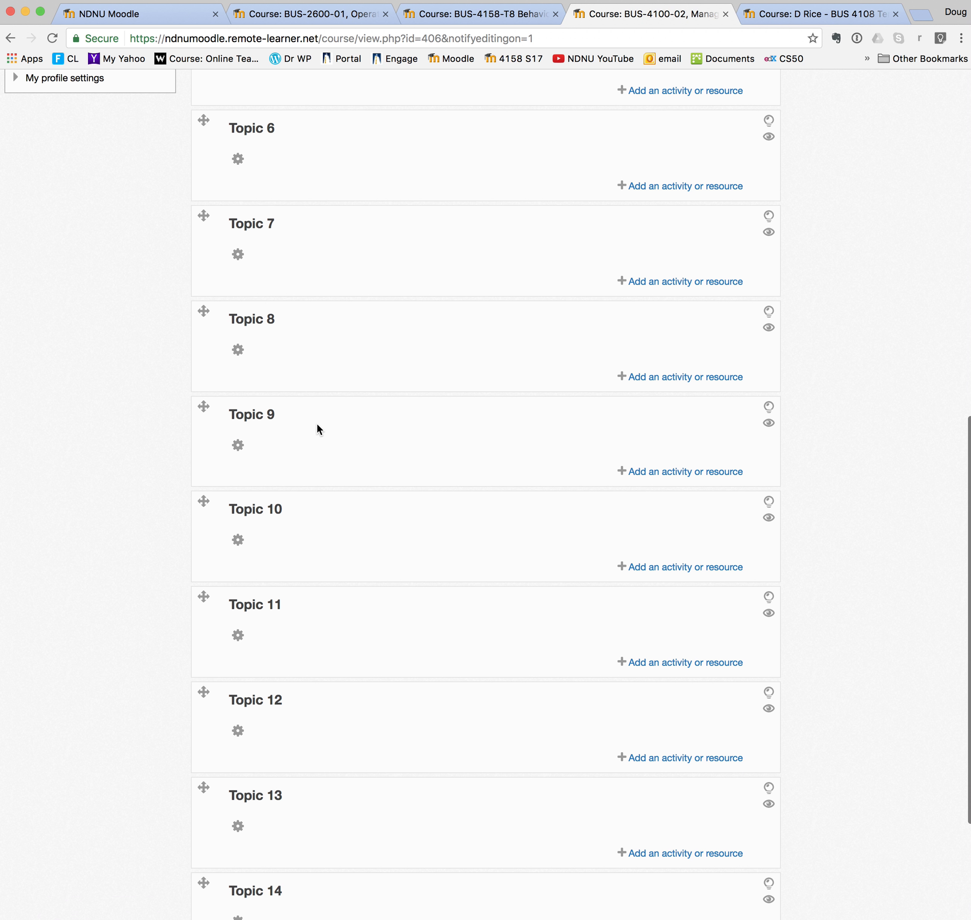
scroll(317, 427, "down", 4)
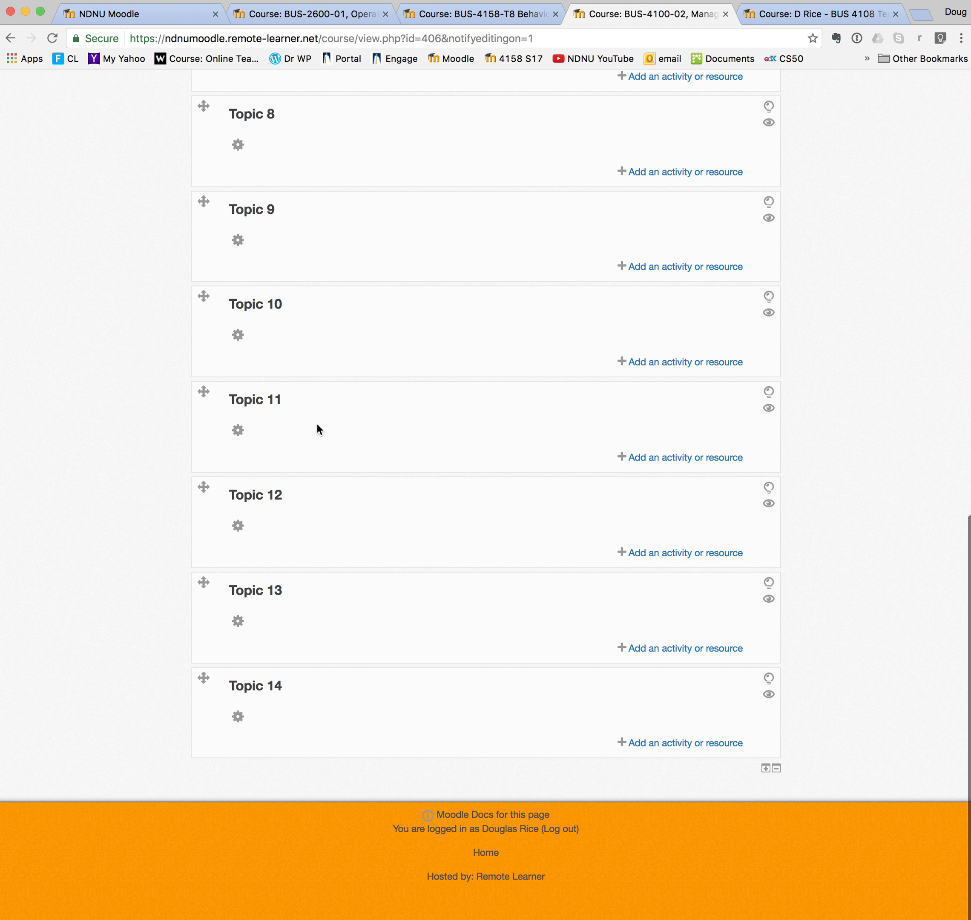
left_click(765, 772)
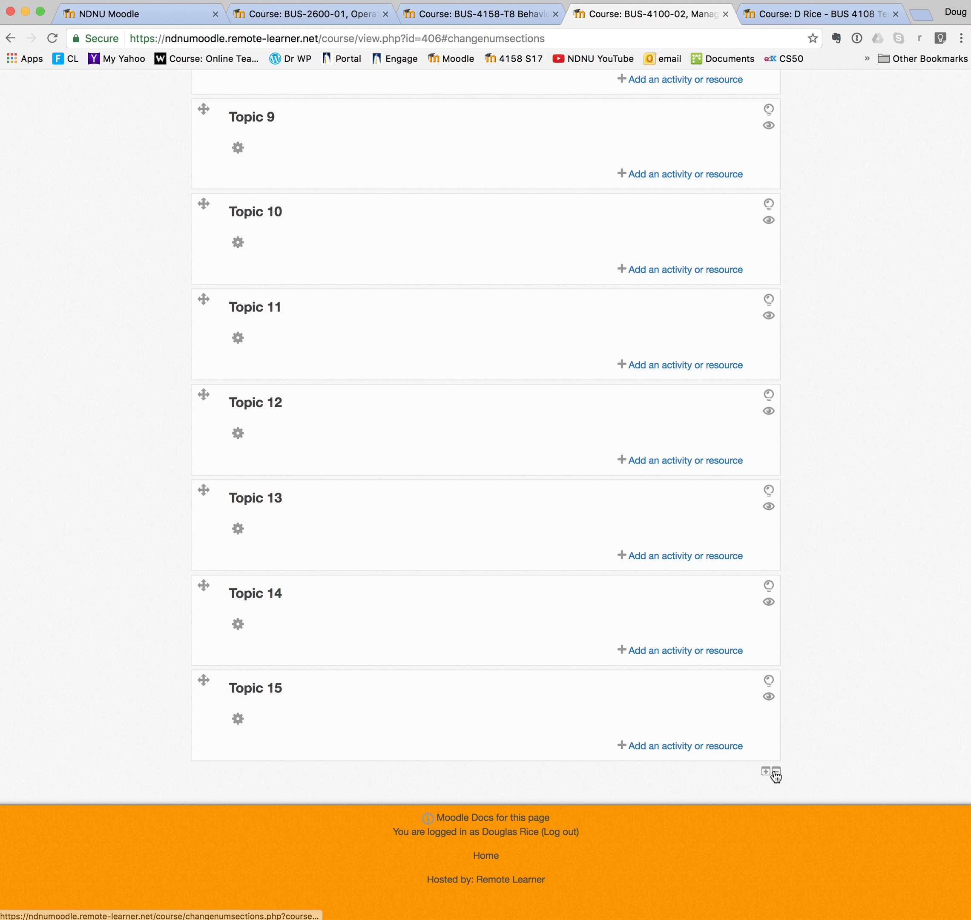
Remove the last topic sections one at a time, from Topic 15 back through Topic 8
left_click(777, 773)
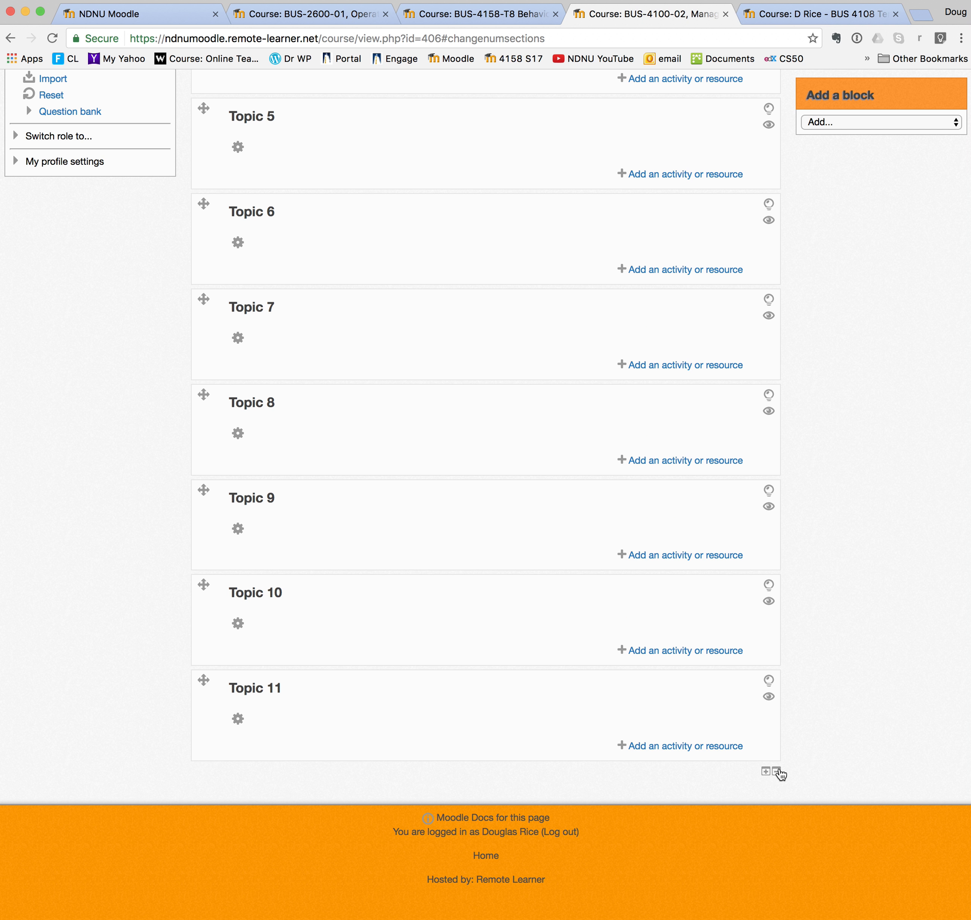
left_click(777, 773)
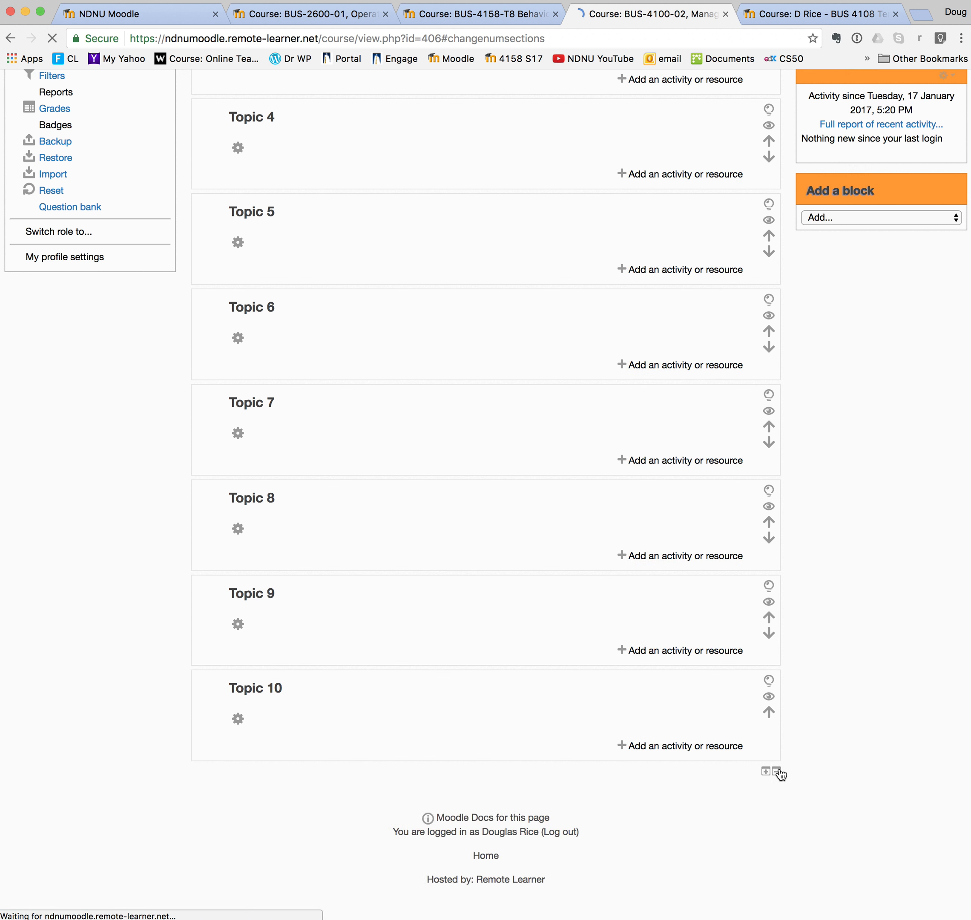
left_click(777, 772)
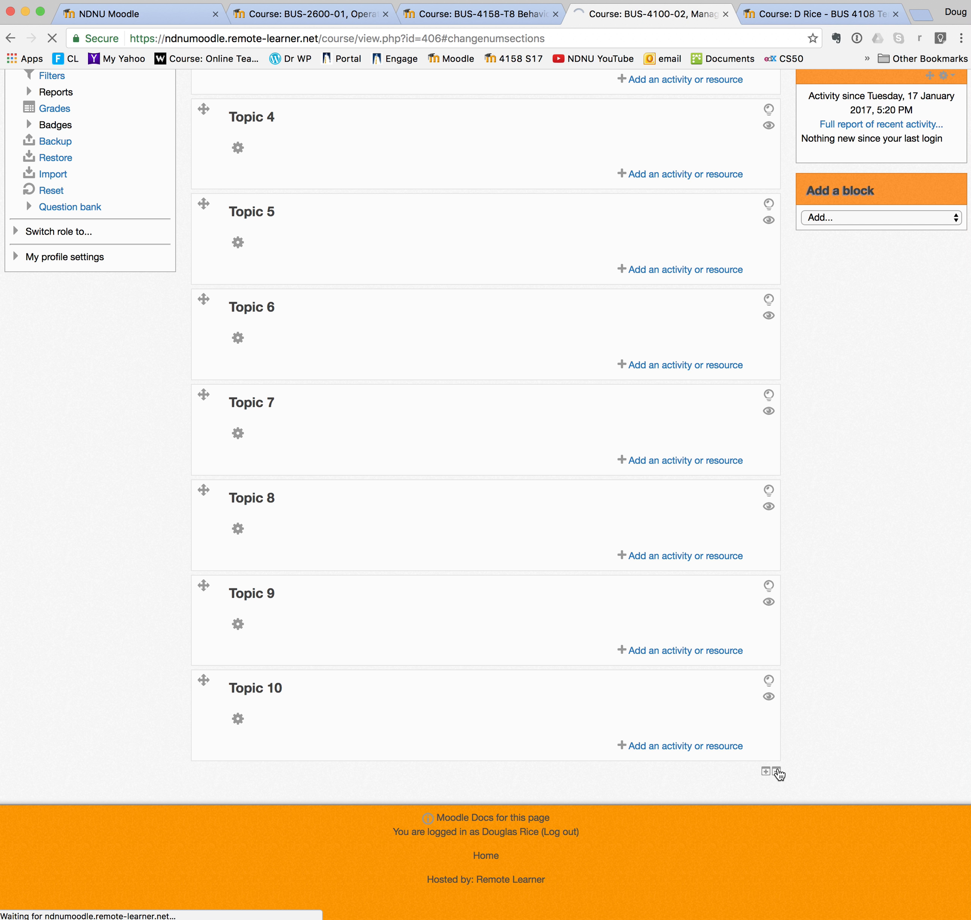
left_click(777, 772)
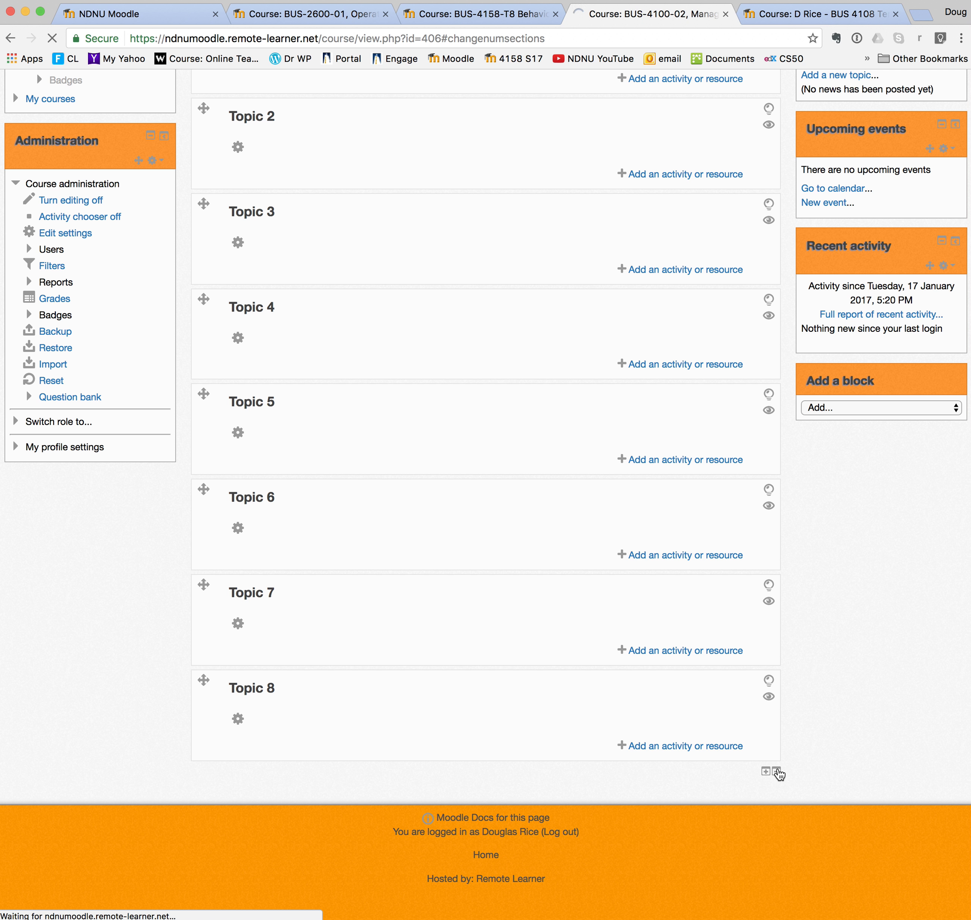
left_click(776, 771)
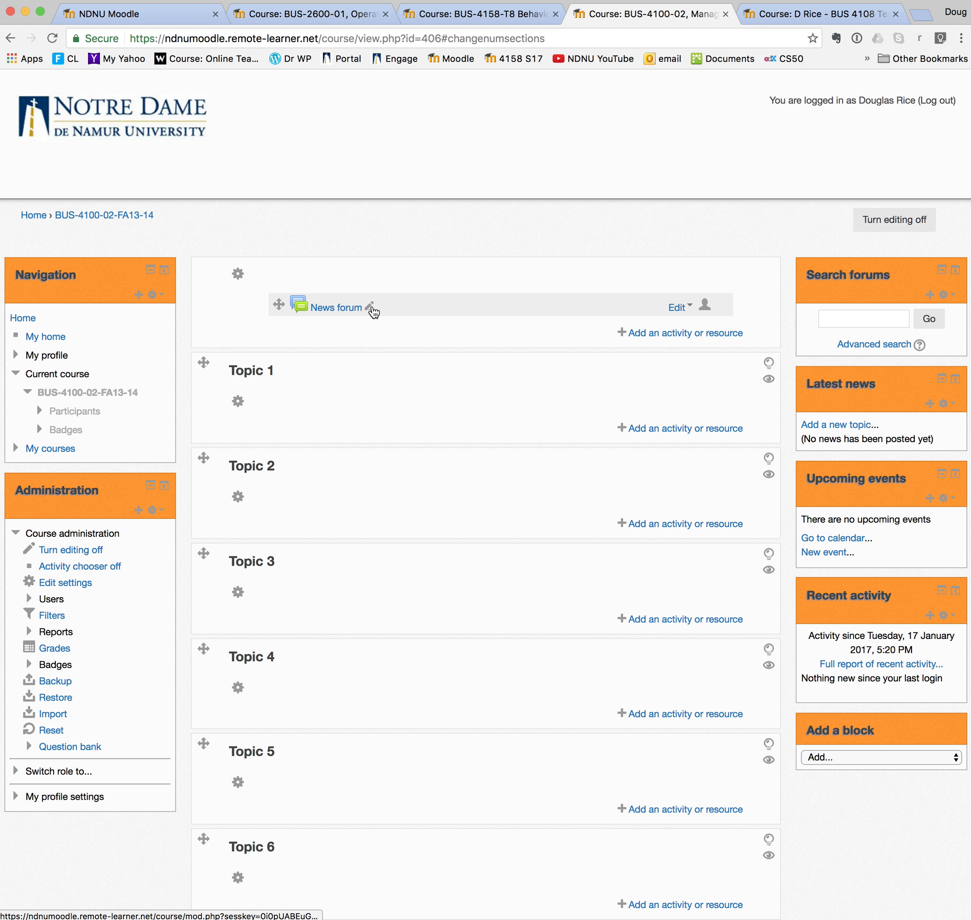
left_click(370, 307)
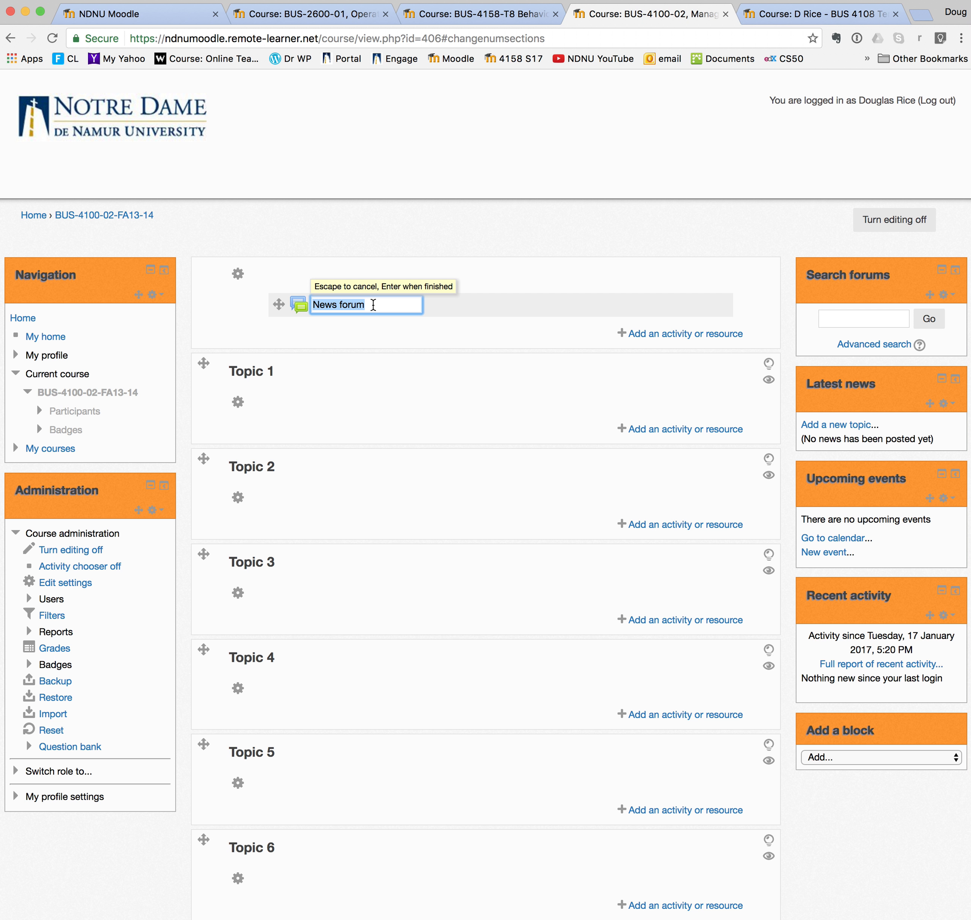
type("A")
key("BackSpace")
type("Questions")
key("Escape")
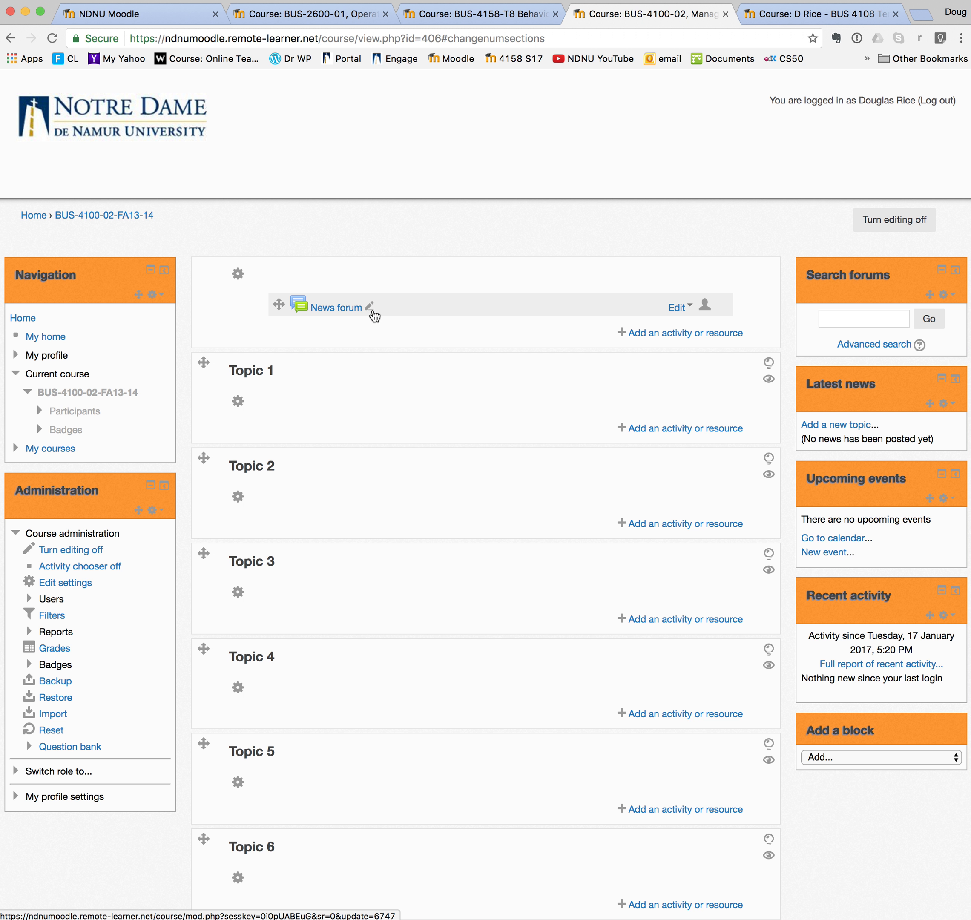
Rename the News forum in the course's opening section to Questions
left_click(370, 308)
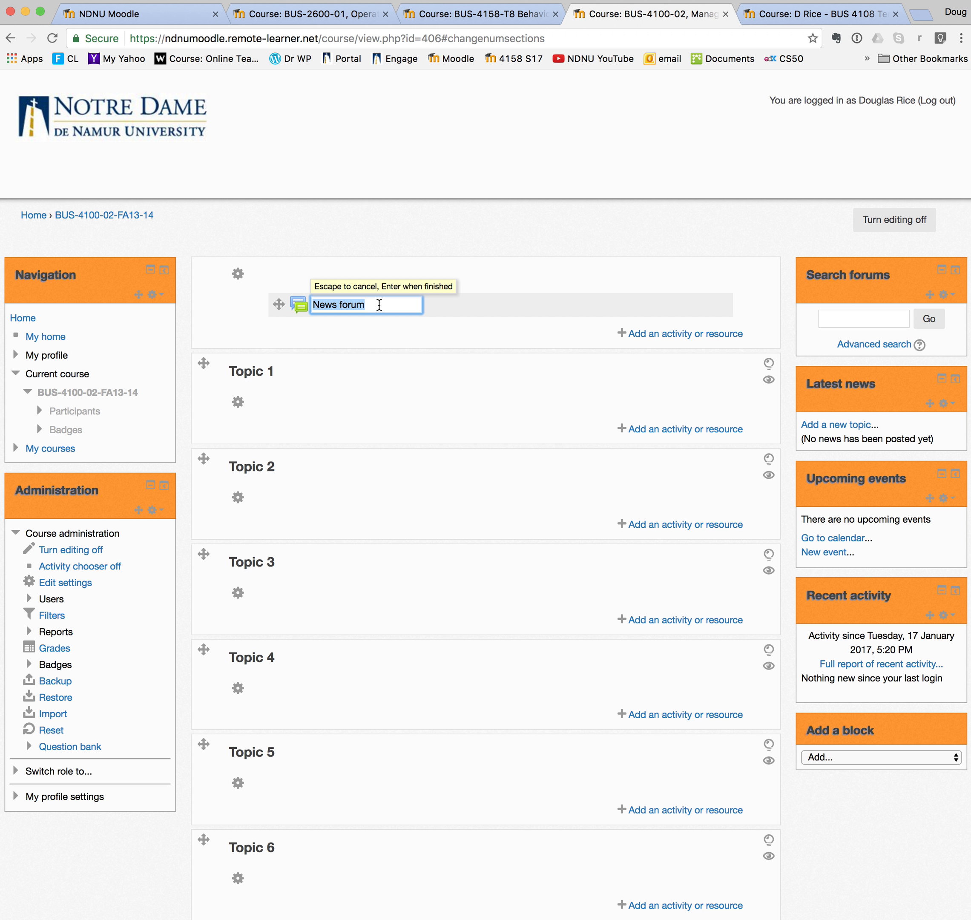
type("Questions")
key("Return")
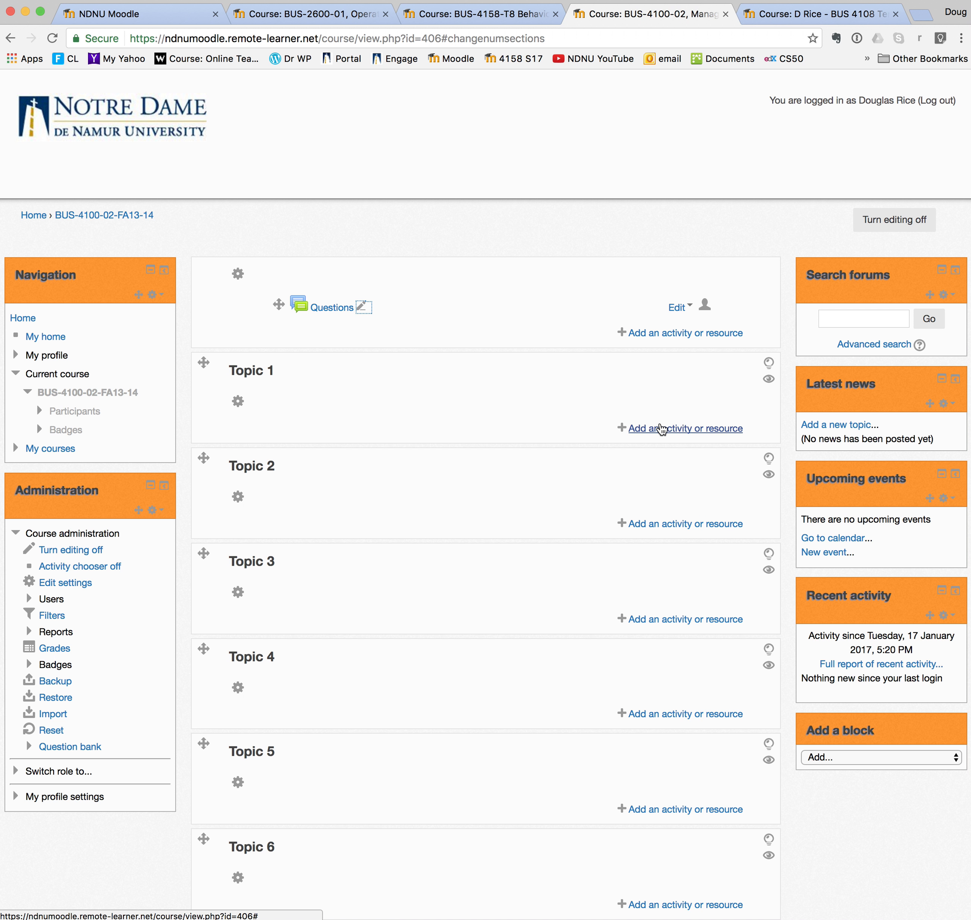
Browse the activities and resources that can be added to Topic 1, reading the Assignment, Forum and Page descriptions
left_click(676, 429)
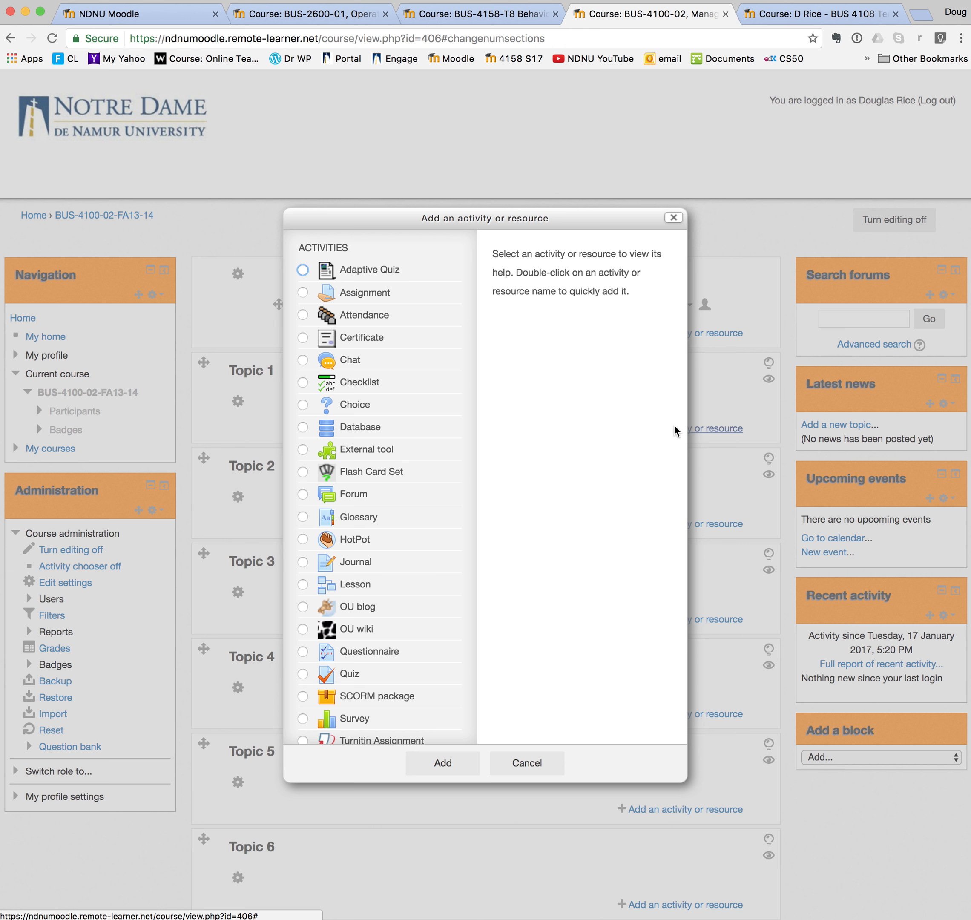
scroll(405, 514, "down", 5)
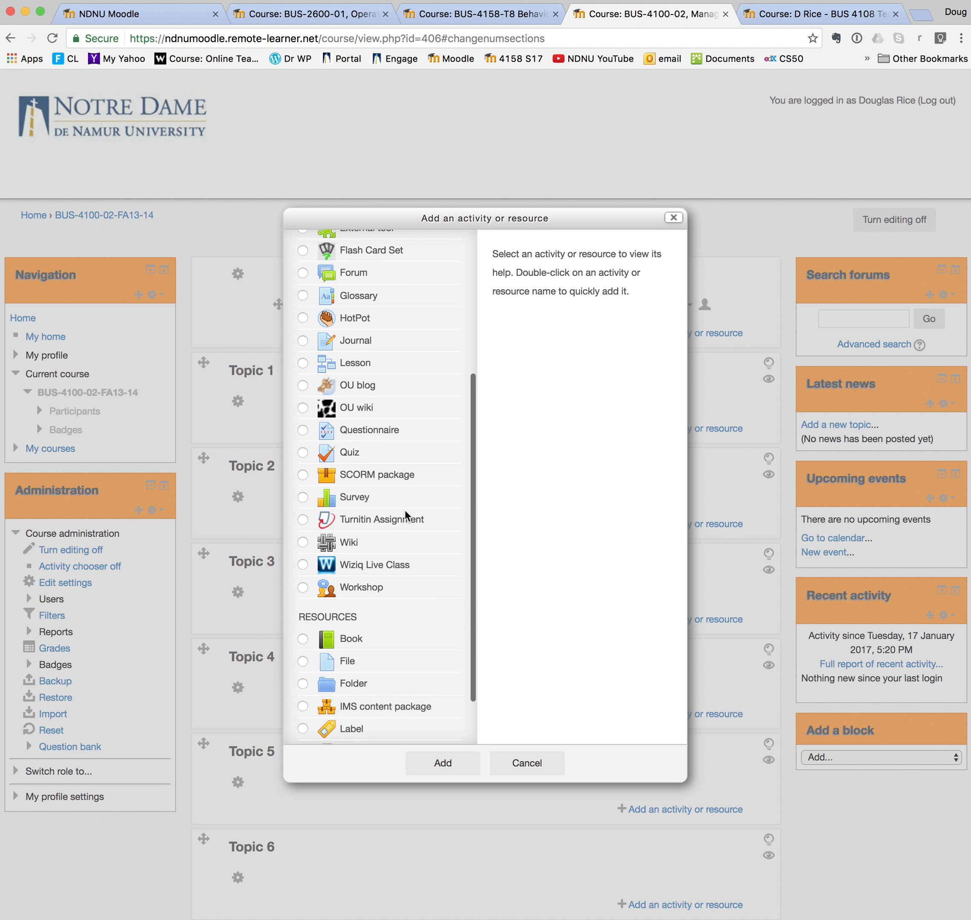
scroll(405, 514, "up", 5)
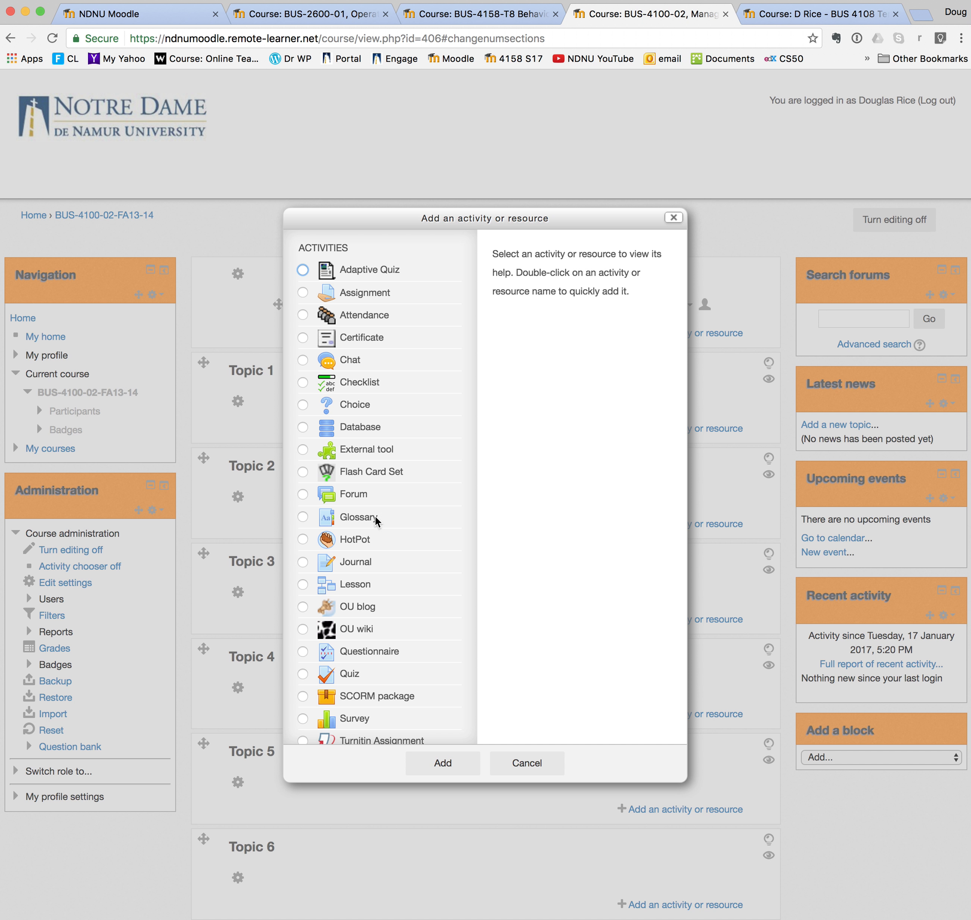
left_click(303, 293)
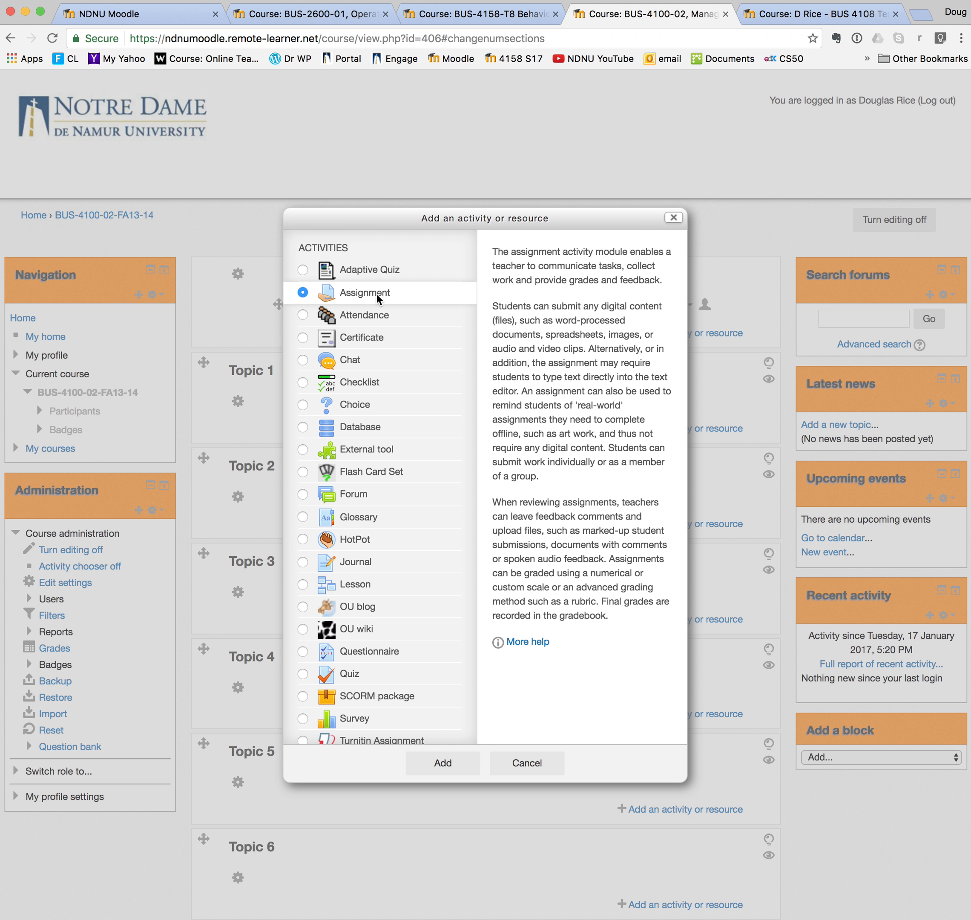
left_click(303, 493)
scroll(558, 469, "down", 7)
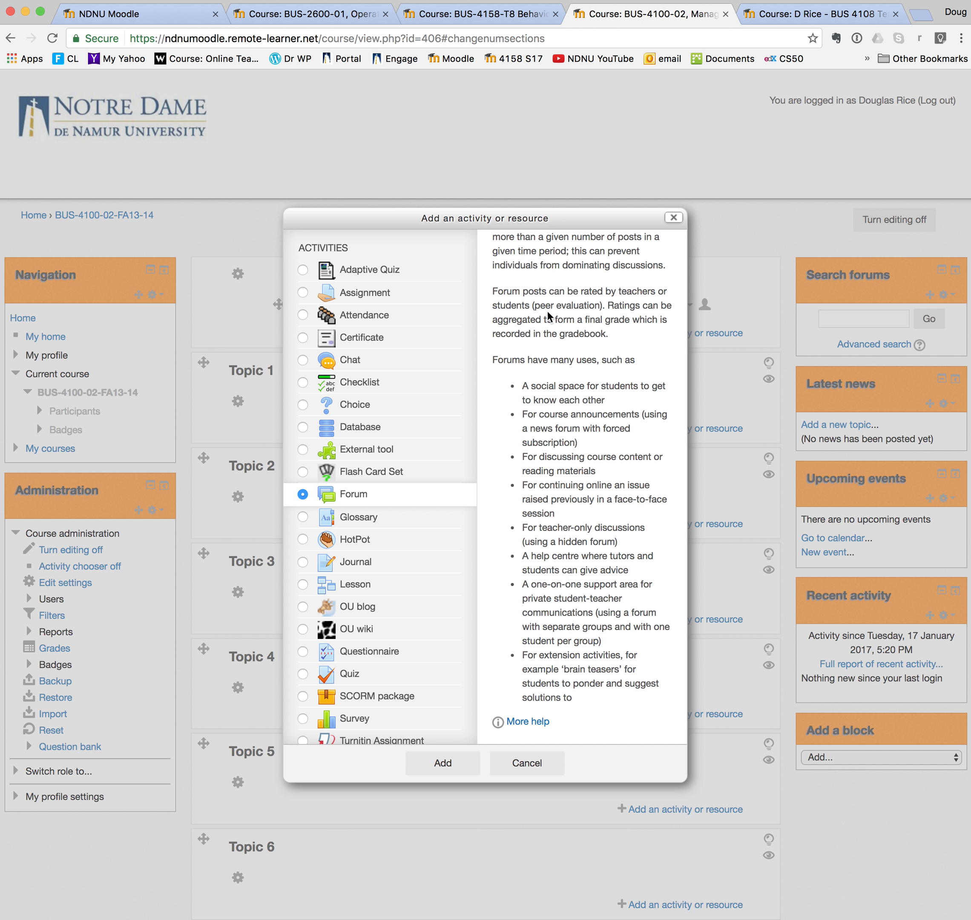
scroll(549, 511, "up", 5)
scroll(550, 505, "up", 2)
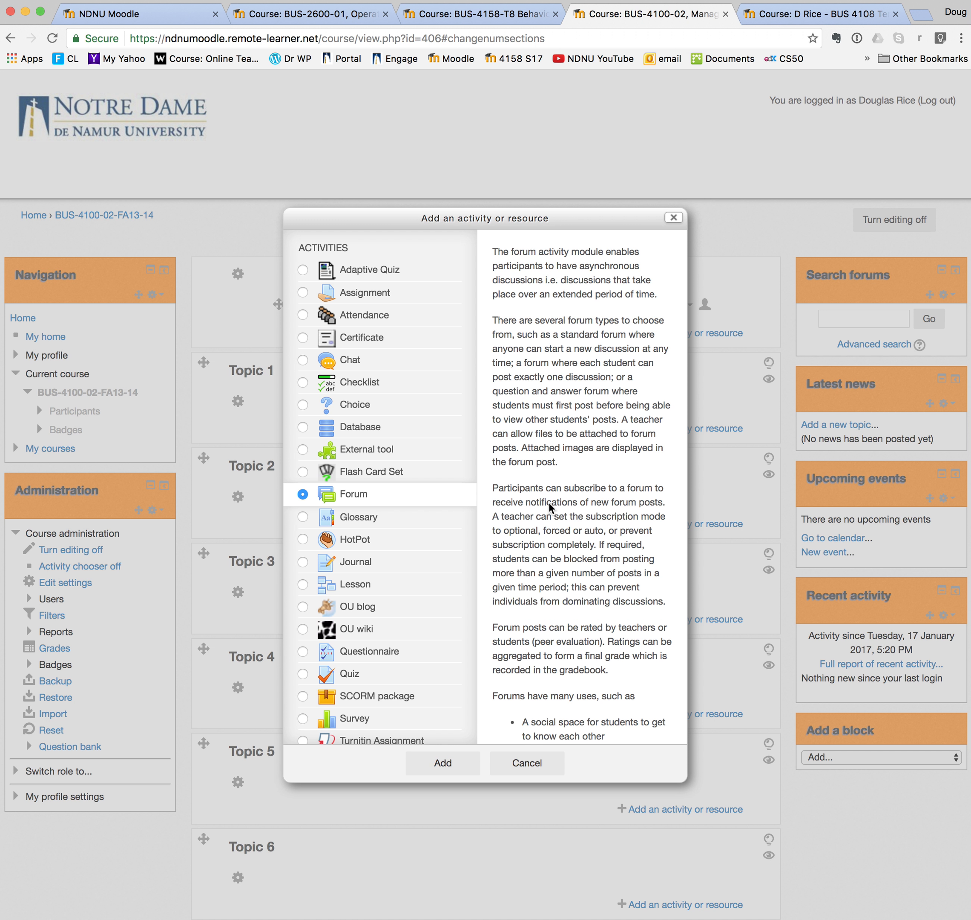
scroll(400, 550, "down", 5)
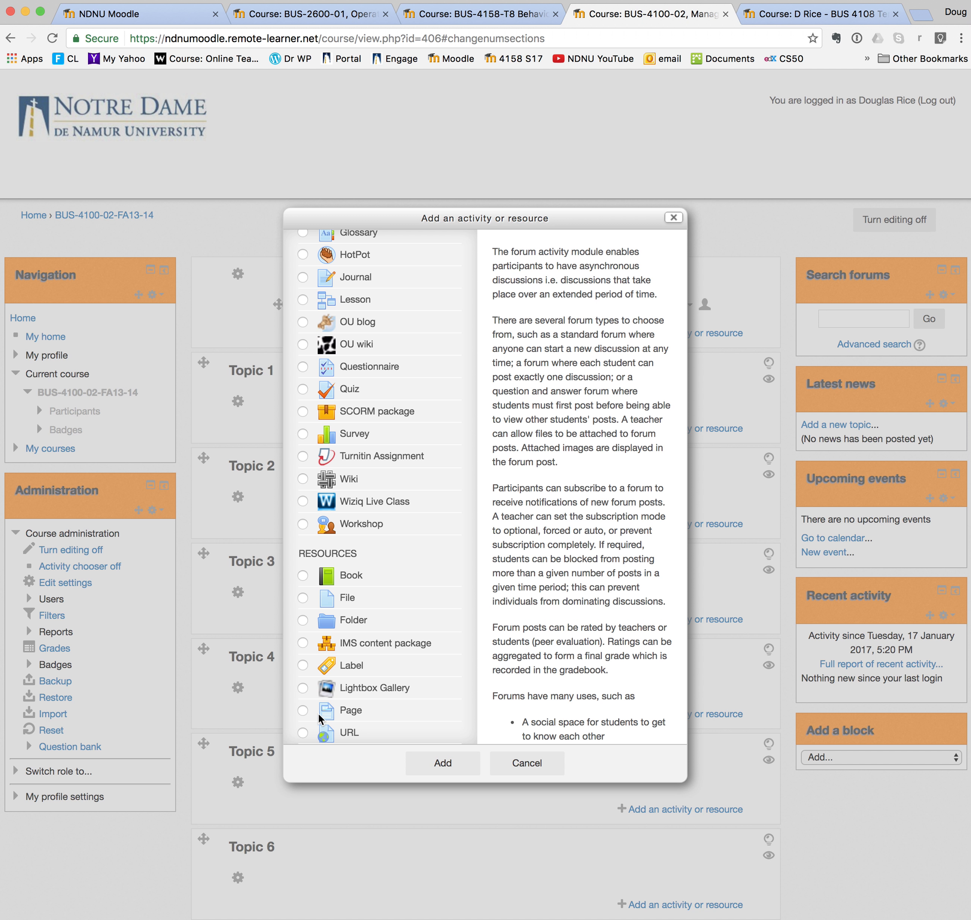
left_click(303, 711)
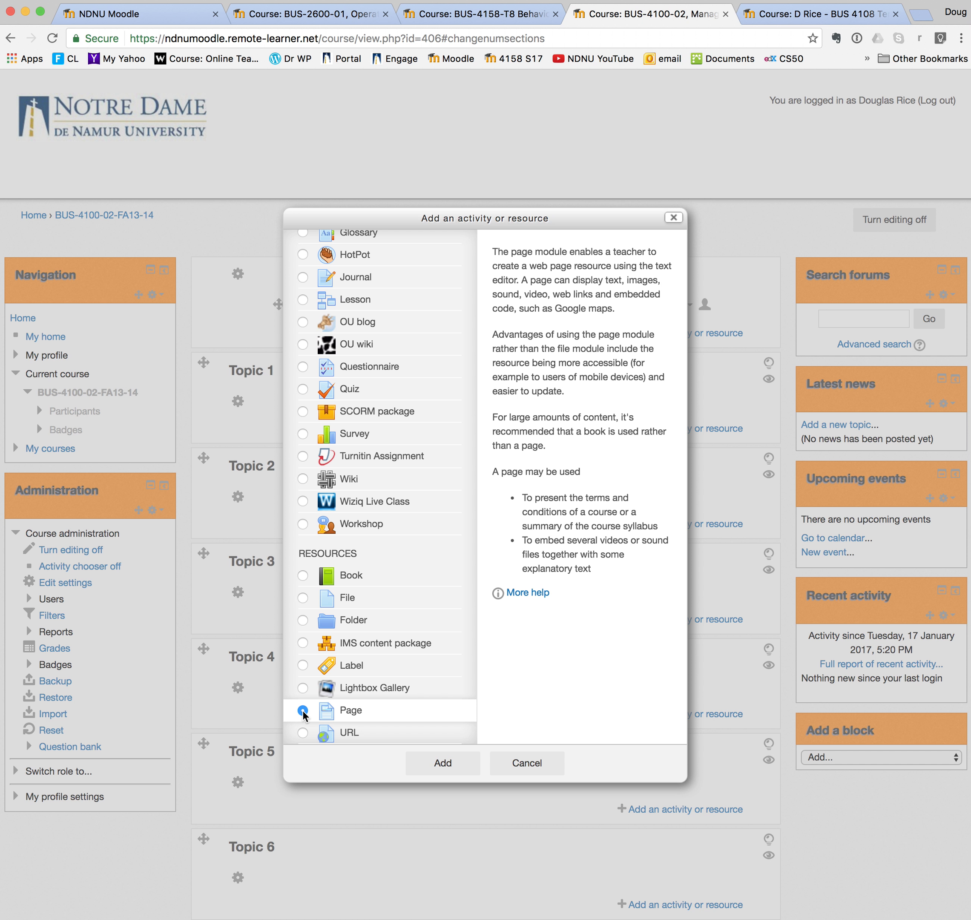
scroll(396, 379, "up", 5)
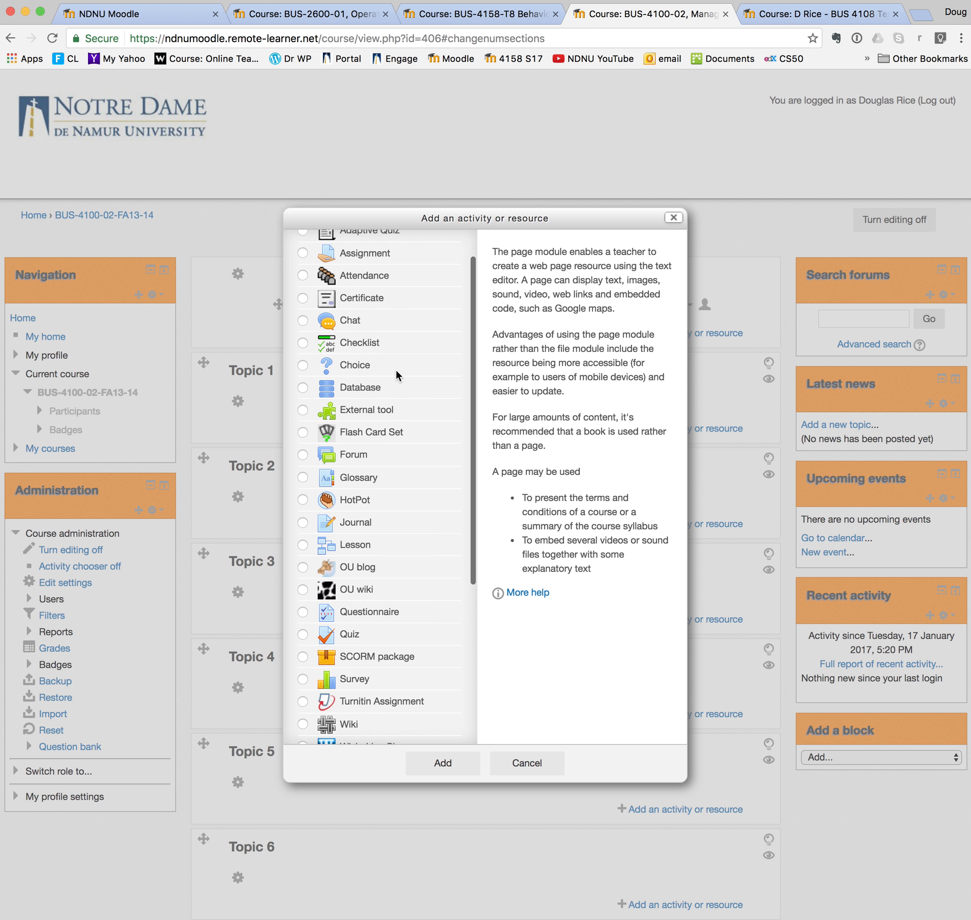
Add a Forum activity to Topic 1 and name it Moodle Test Discussion
left_click(303, 494)
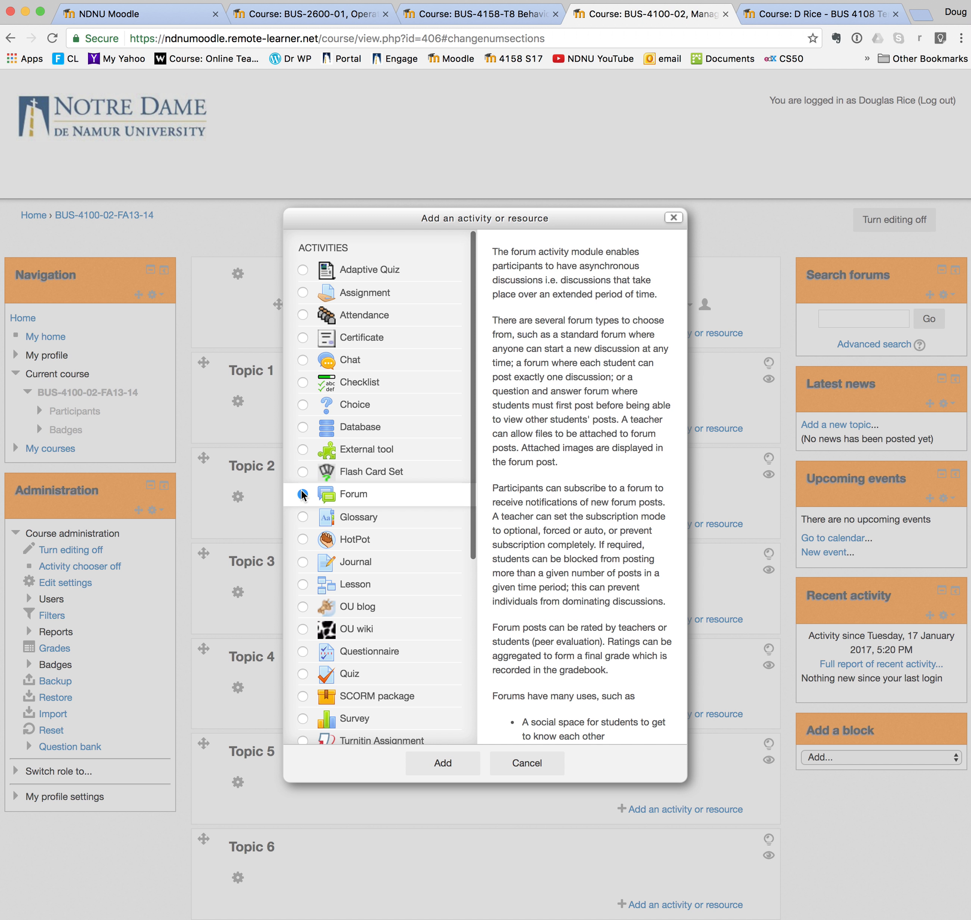
left_click(443, 763)
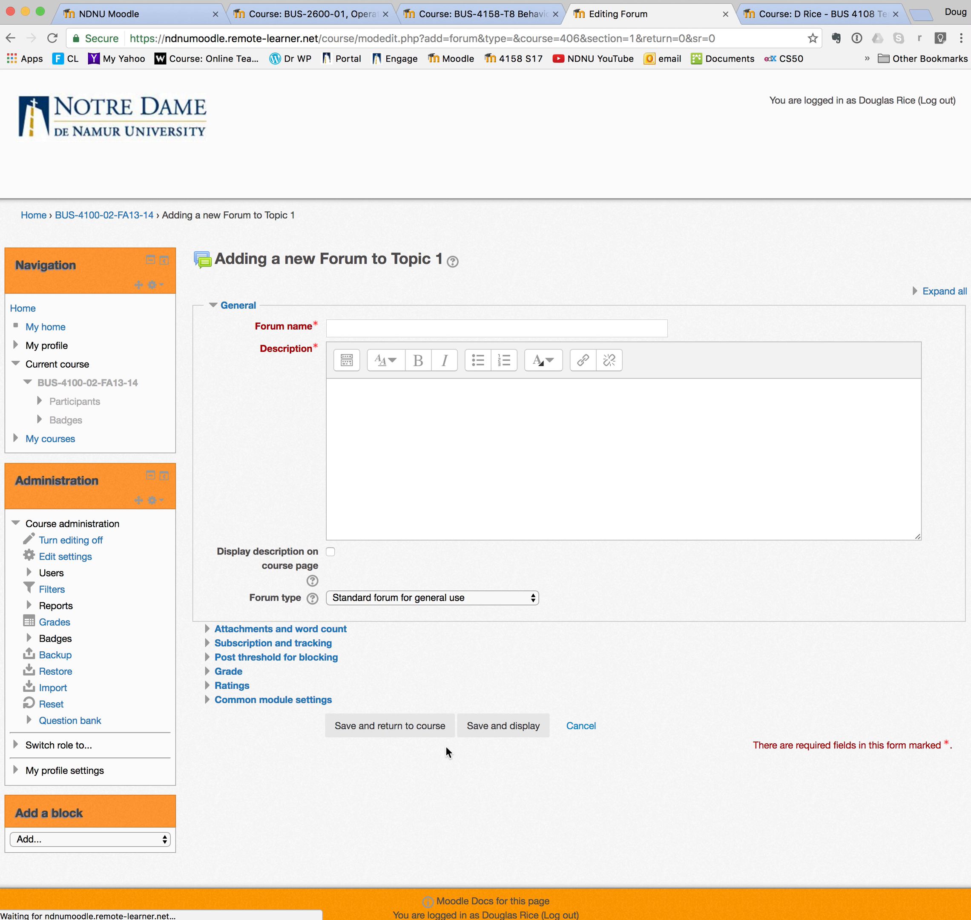
left_click(490, 326)
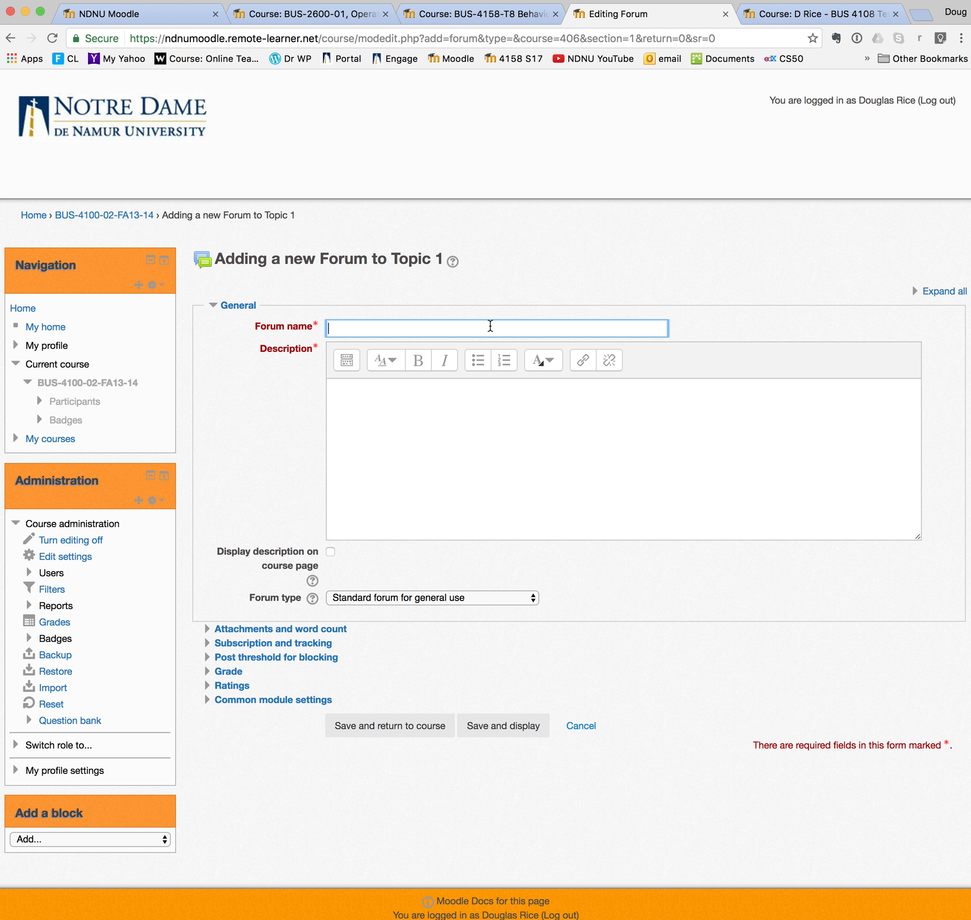
type("Mood")
type("l")
key("BackSpace")
type("dle Test Discussion")
Enter the forum description "This is NDNU Moodle discussion group. Please post at will."
left_click(550, 441)
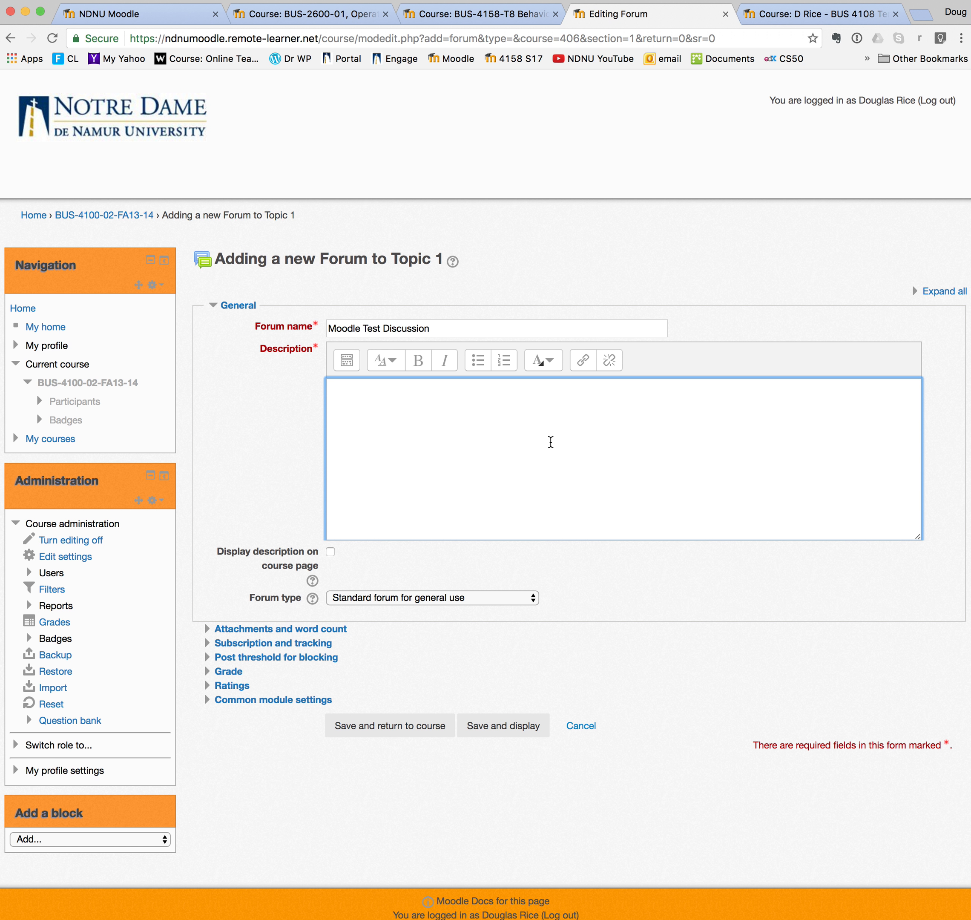
type("This is NDNU Moodle discussion group")
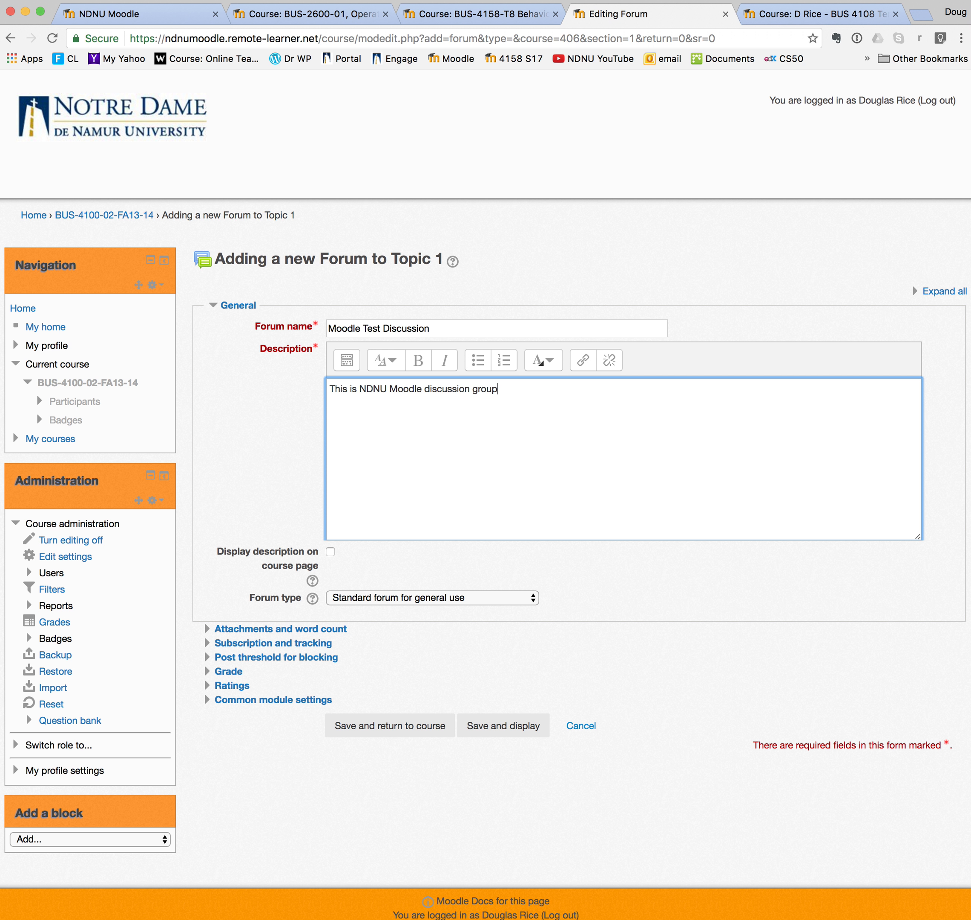
type(". Please post at will.")
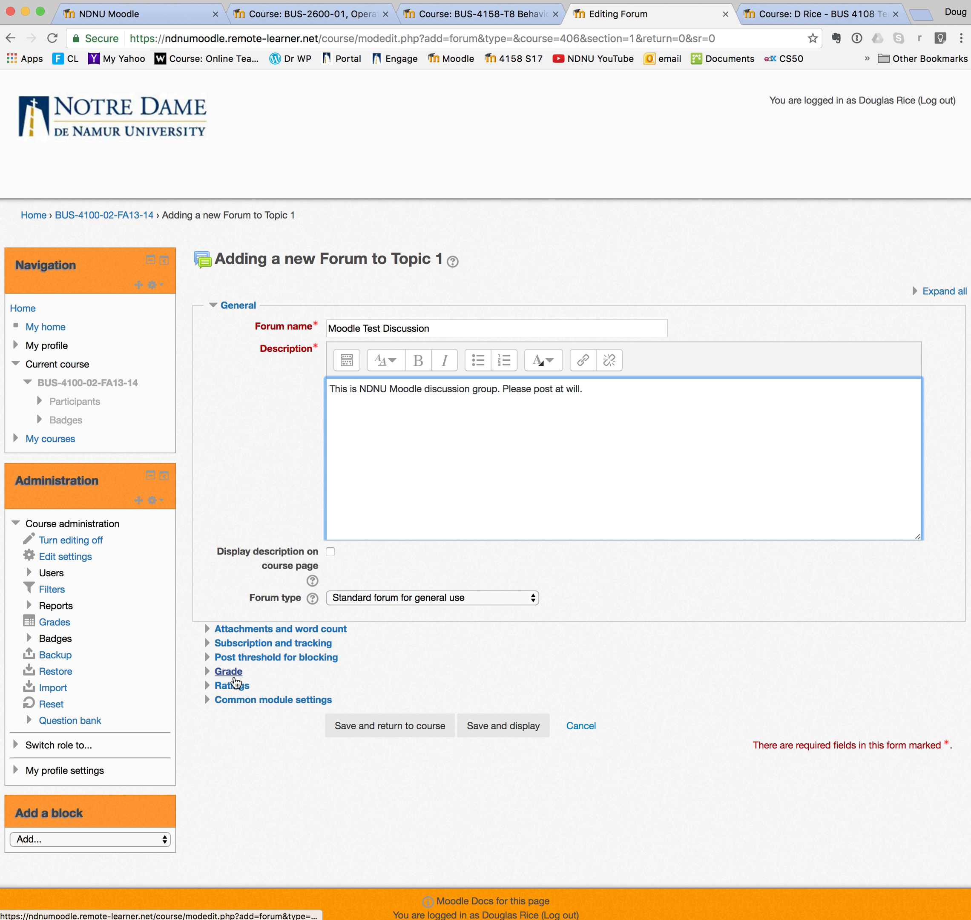
Set the forum's maximum attachment size to 2MB in the Attachments and word count settings
left_click(250, 630)
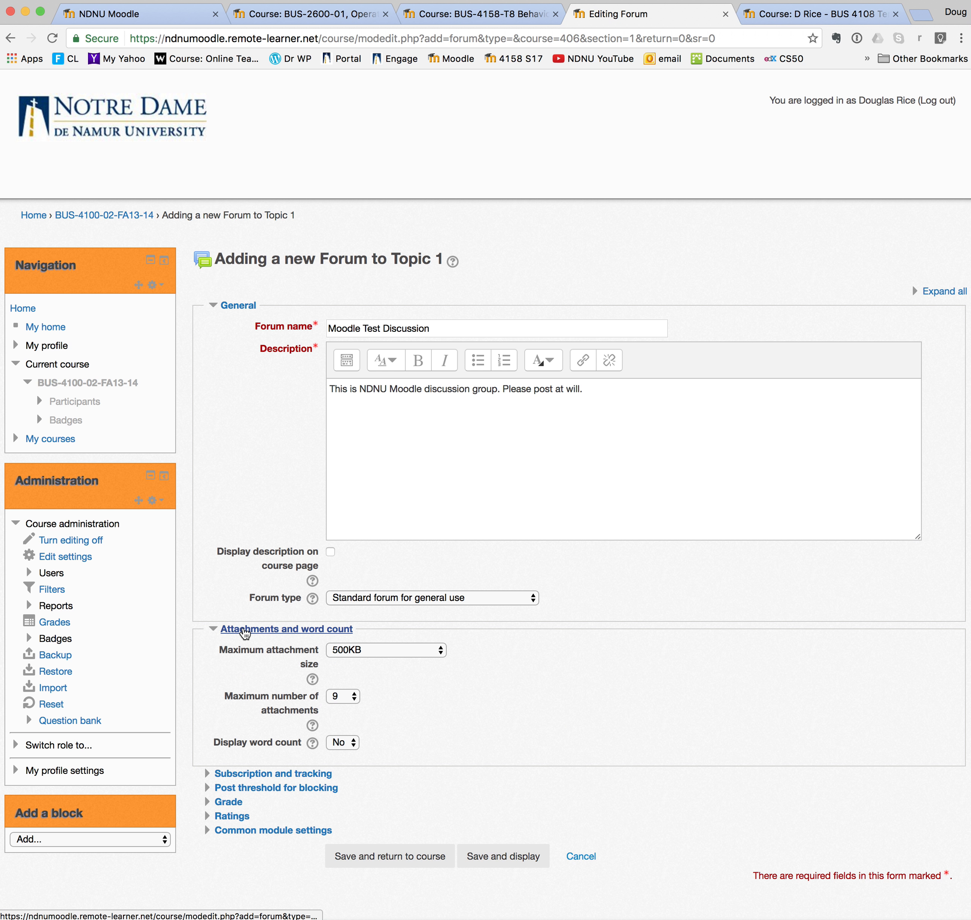
left_click(397, 650)
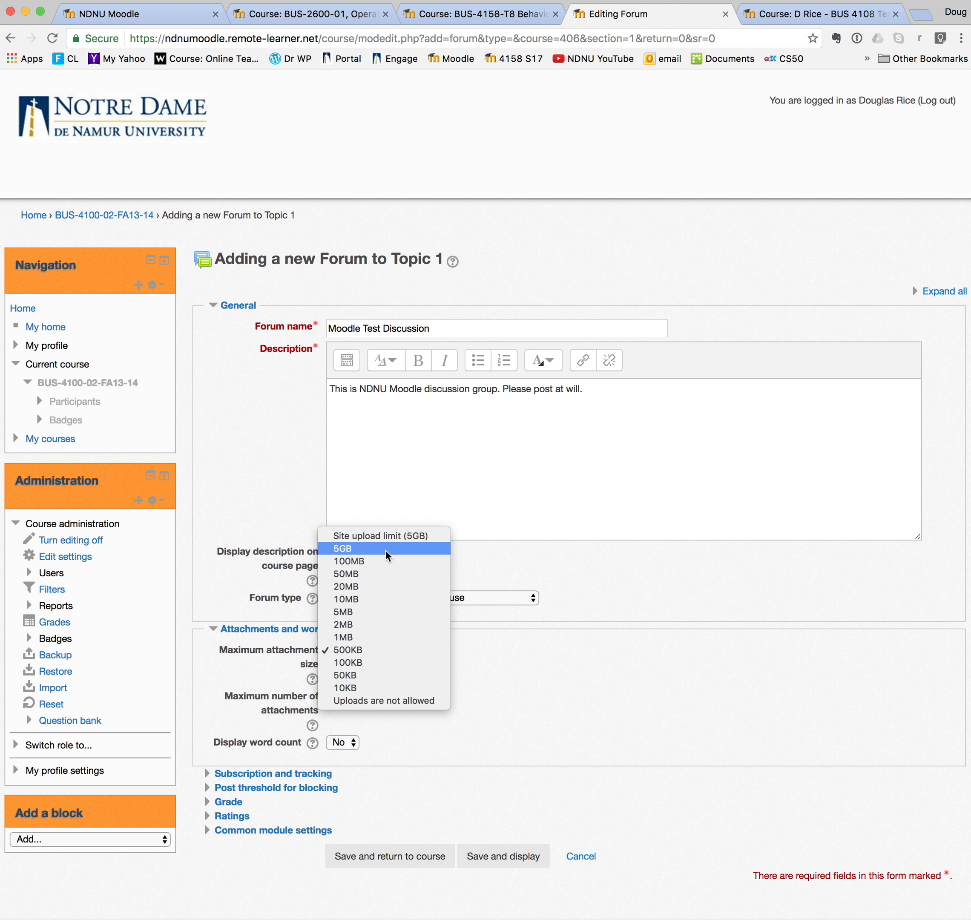
left_click(383, 624)
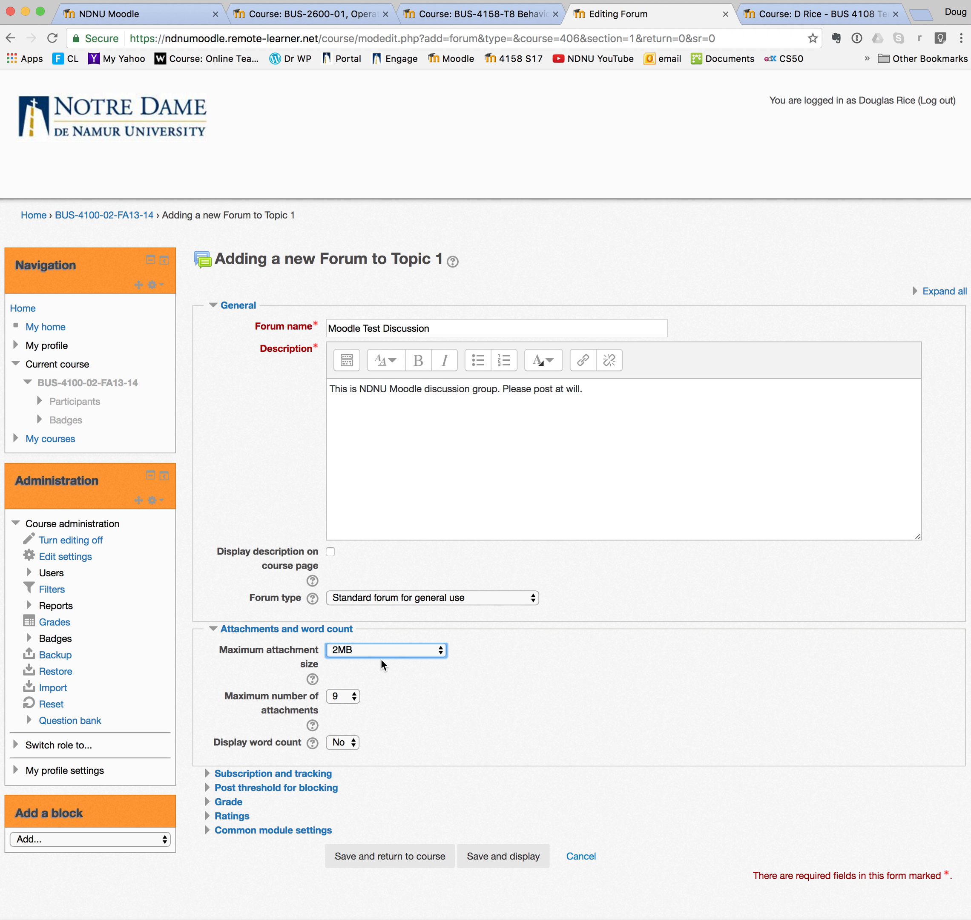
Review the forum's subscription and tracking options, set the maximum attachment size to 500KB, and save and display the forum
left_click(294, 776)
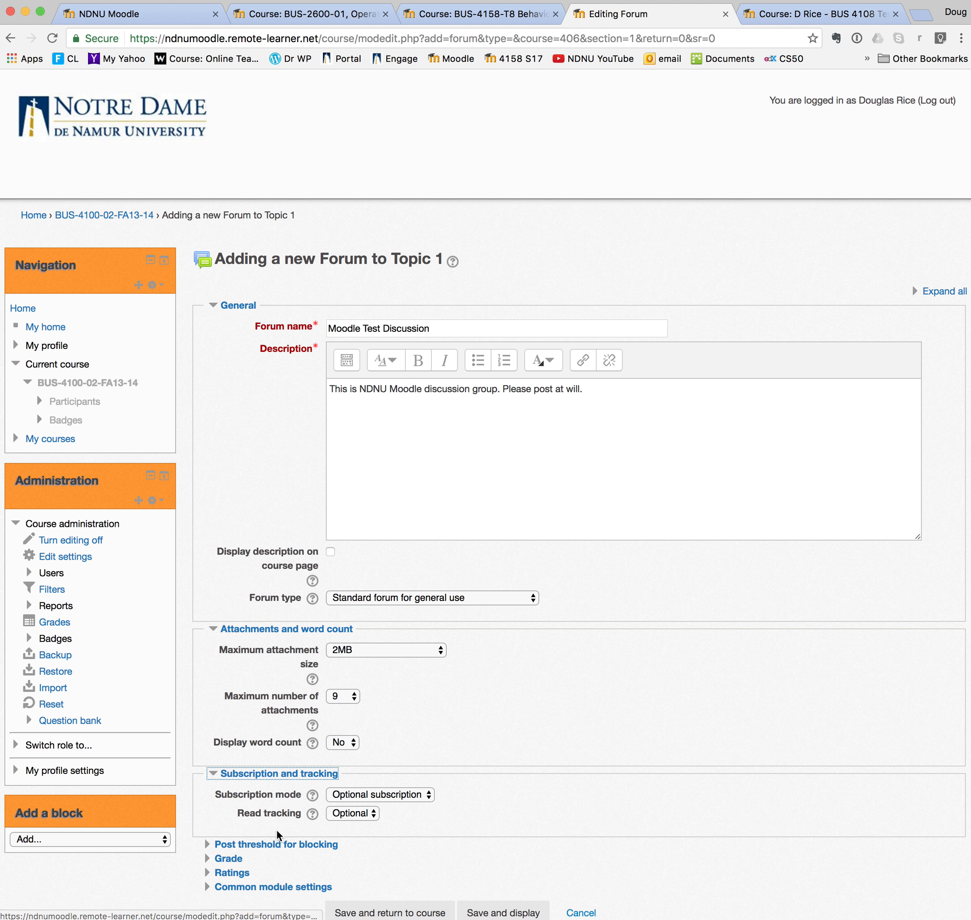
scroll(277, 841, "down", 2)
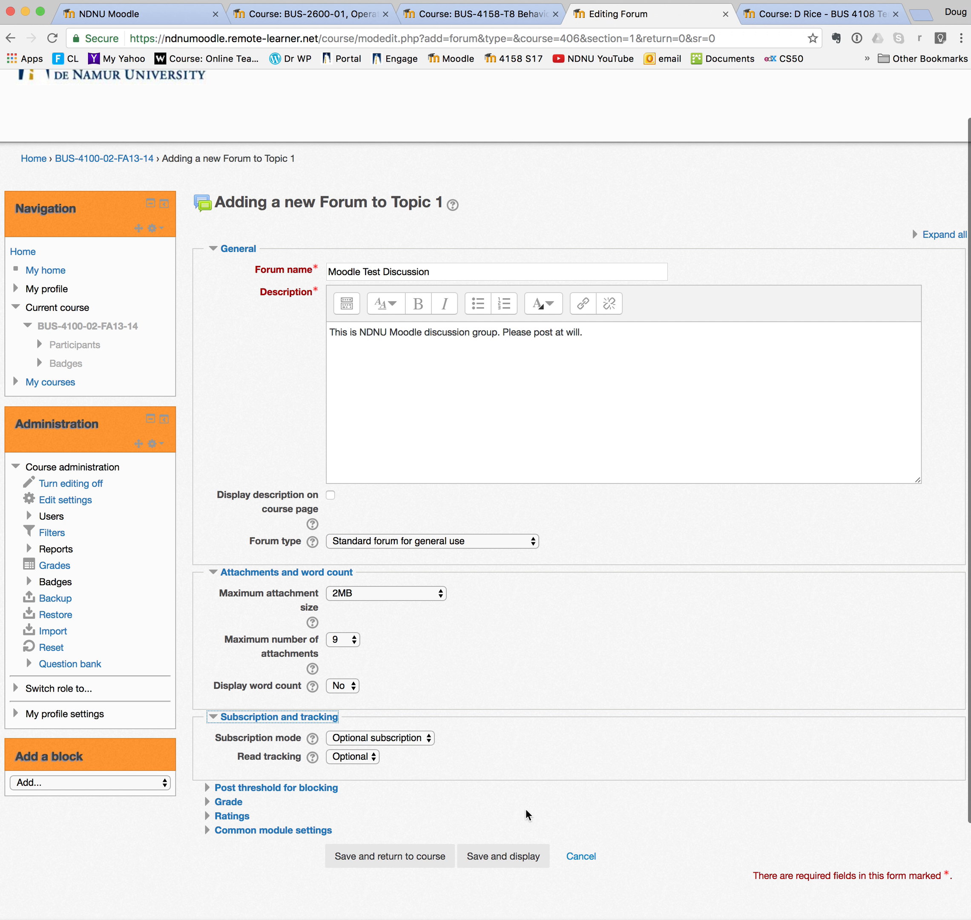
left_click(385, 592)
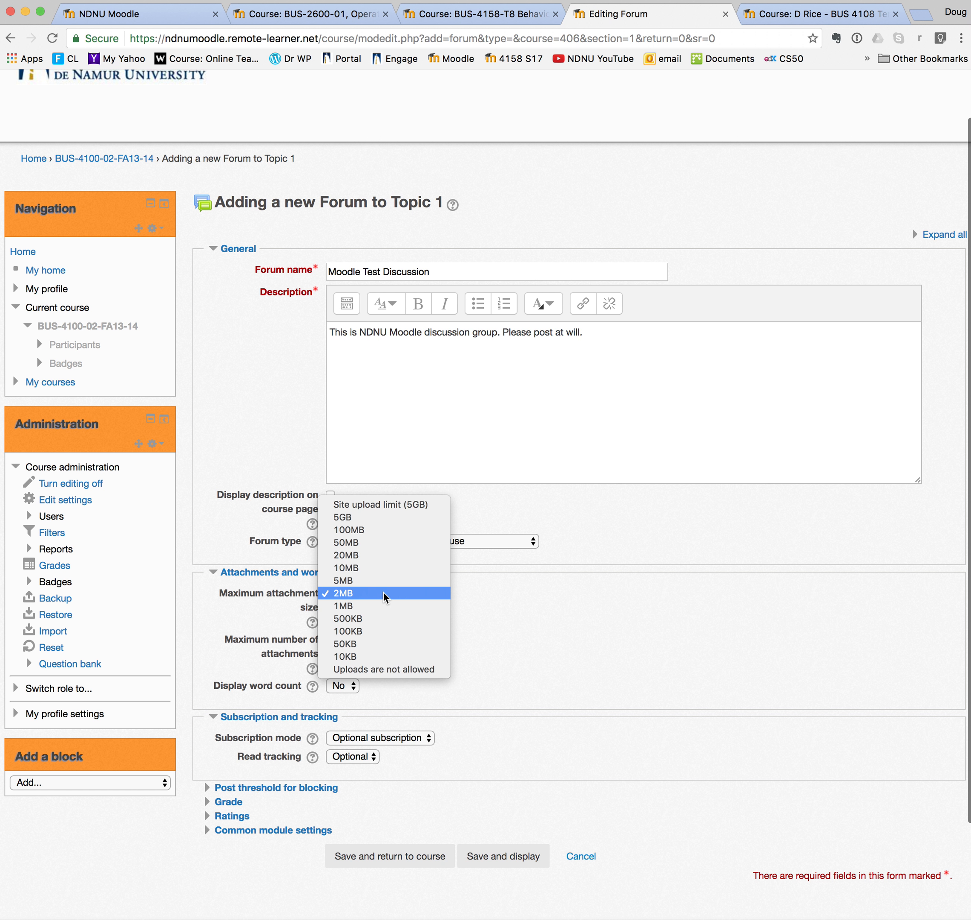
left_click(384, 618)
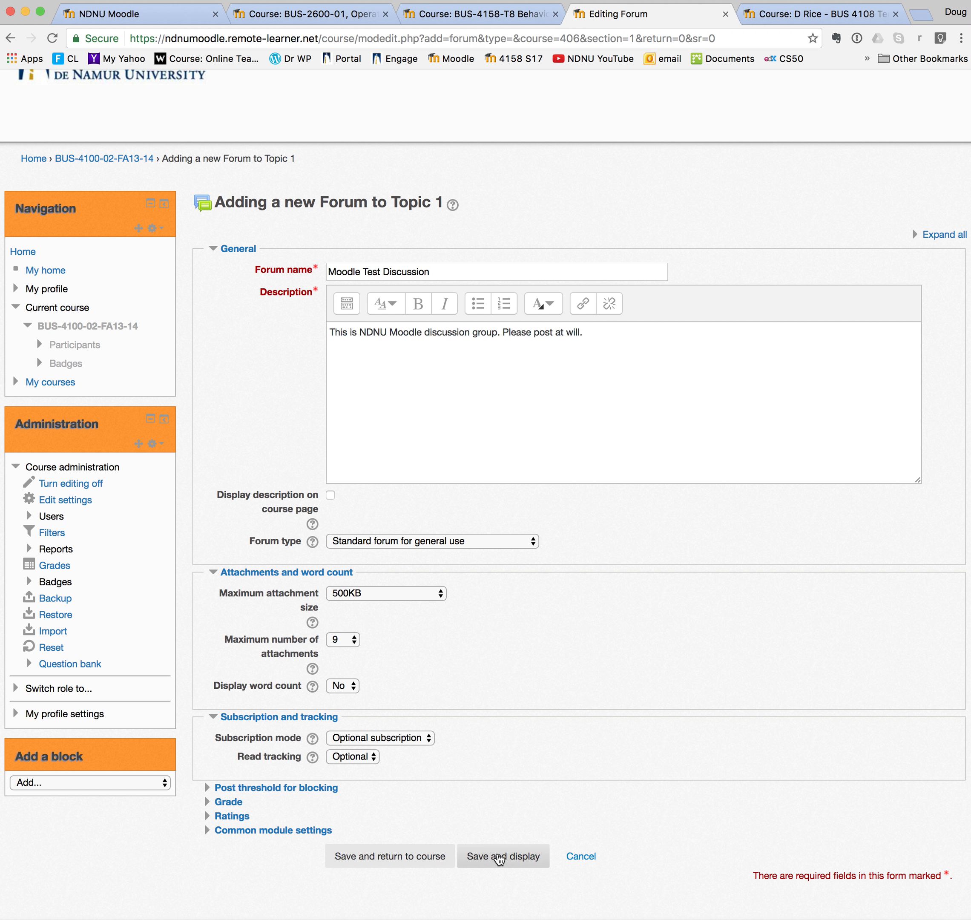
left_click(500, 859)
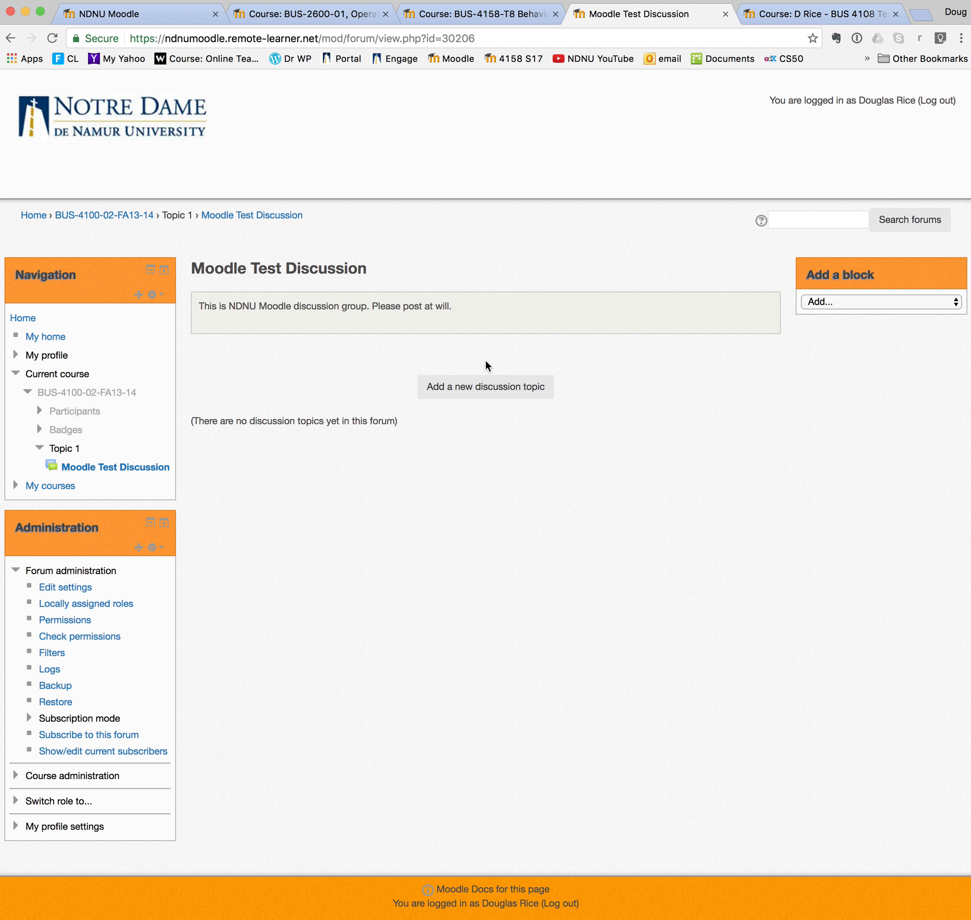
Start a new discussion topic with the instructor's first name plus "thoughts" as subject and the two-line message "Hi, Everyone!"
left_click(486, 391)
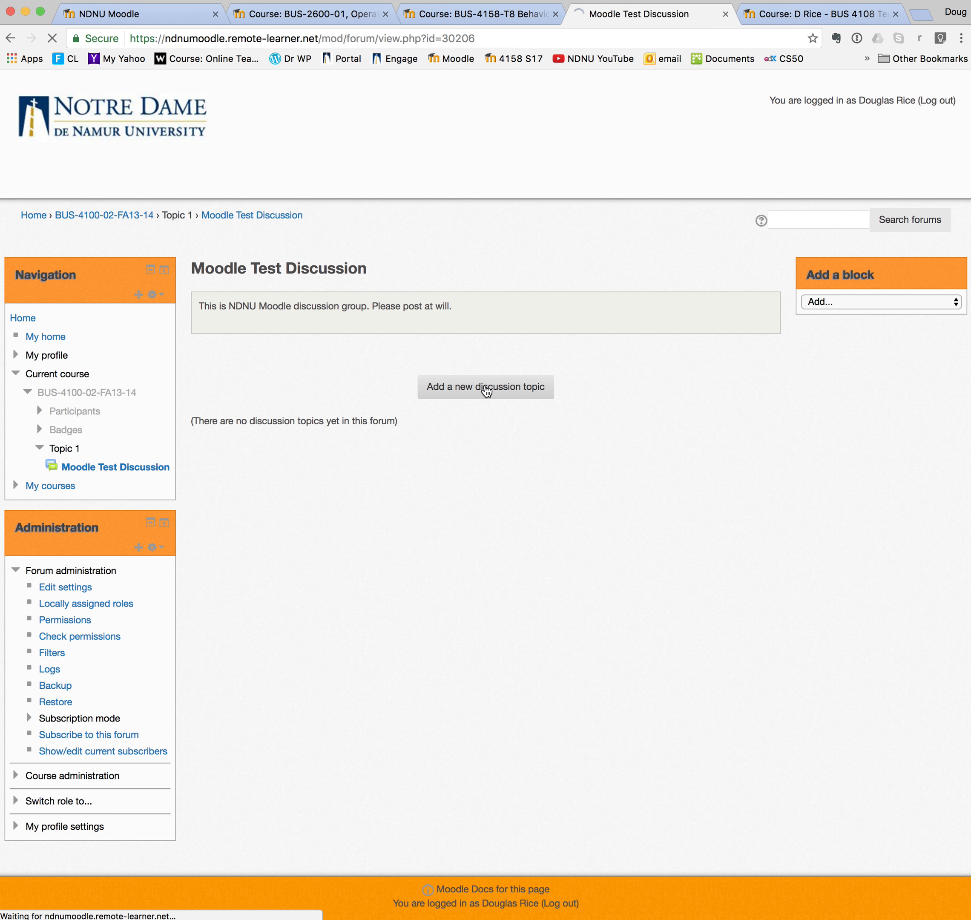
left_click(460, 368)
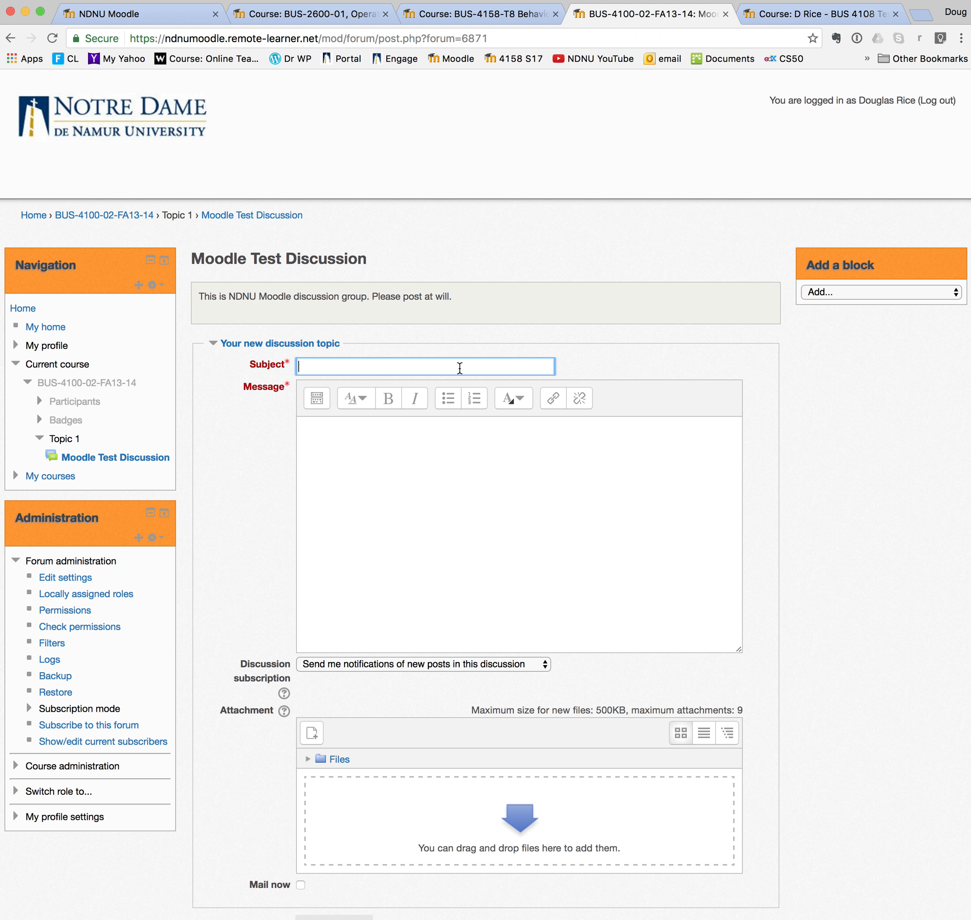
type("Doug thoughts")
key("Tab")
key("Tab")
type("Hi,")
key("Return")
key("Return")
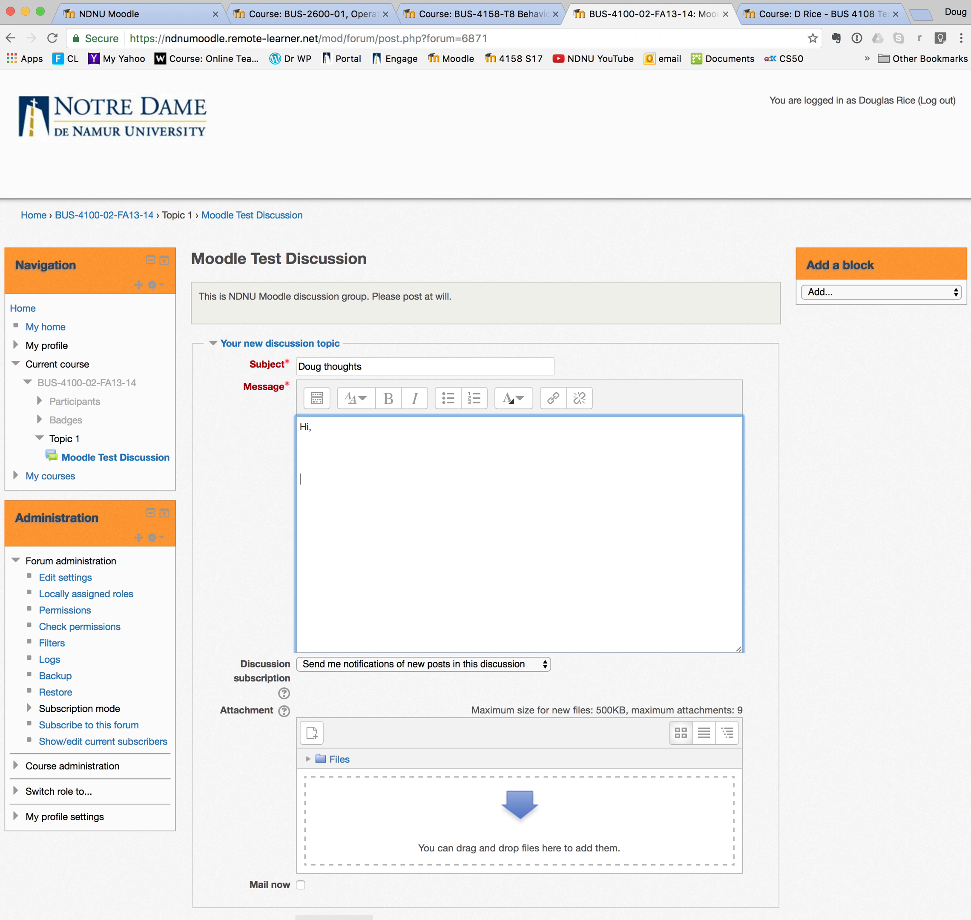
key("BackSpace")
type("Everyone!")
Keep notifications of new posts for the discussion, post the topic to the forum, and continue to the forum page
scroll(449, 599, "down", 5)
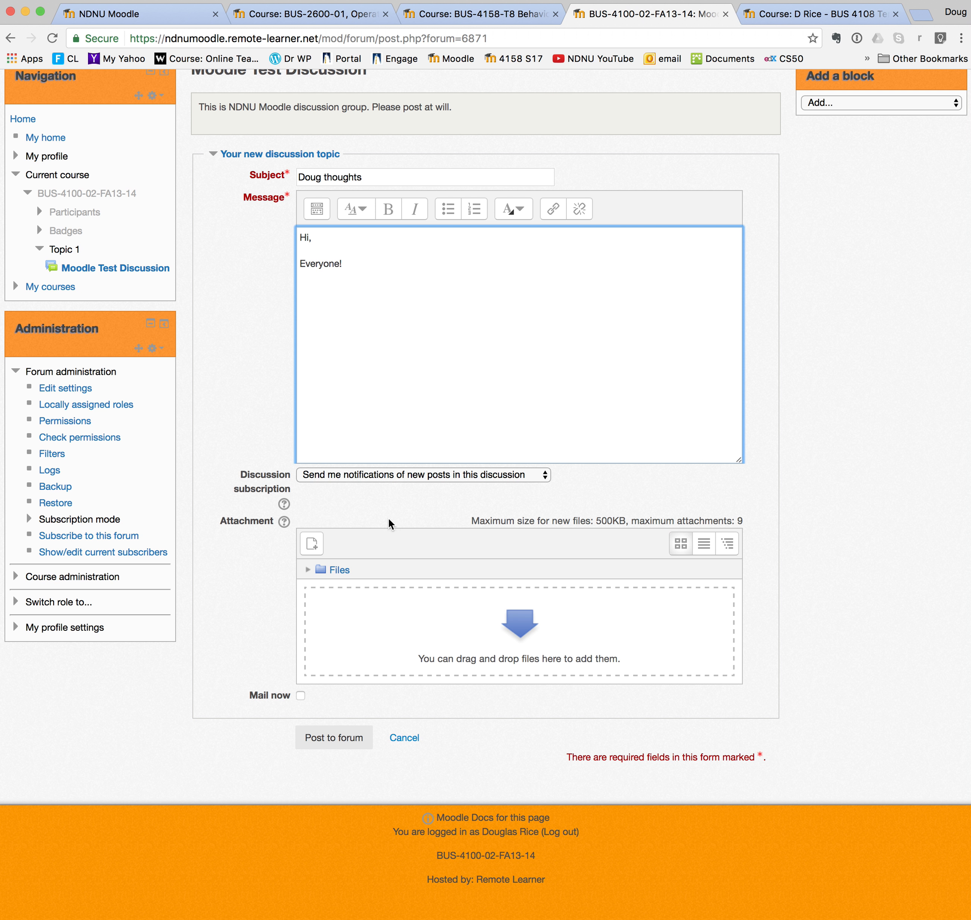
left_click(415, 478)
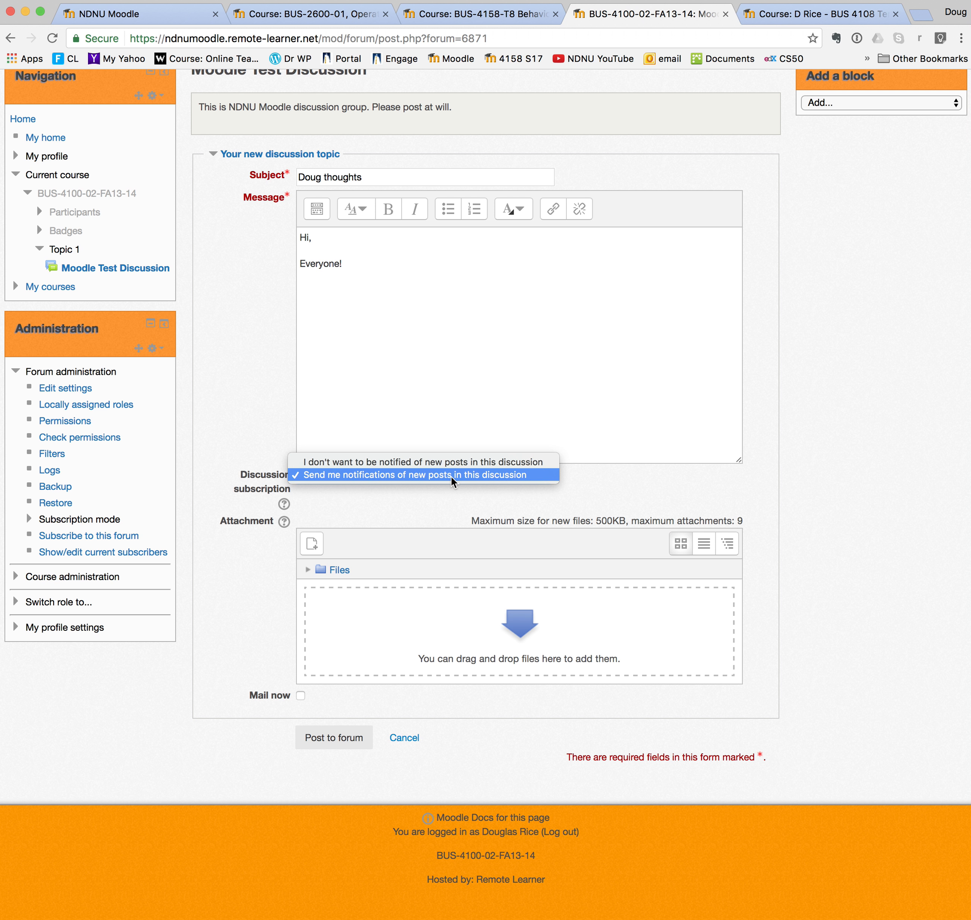
left_click(475, 480)
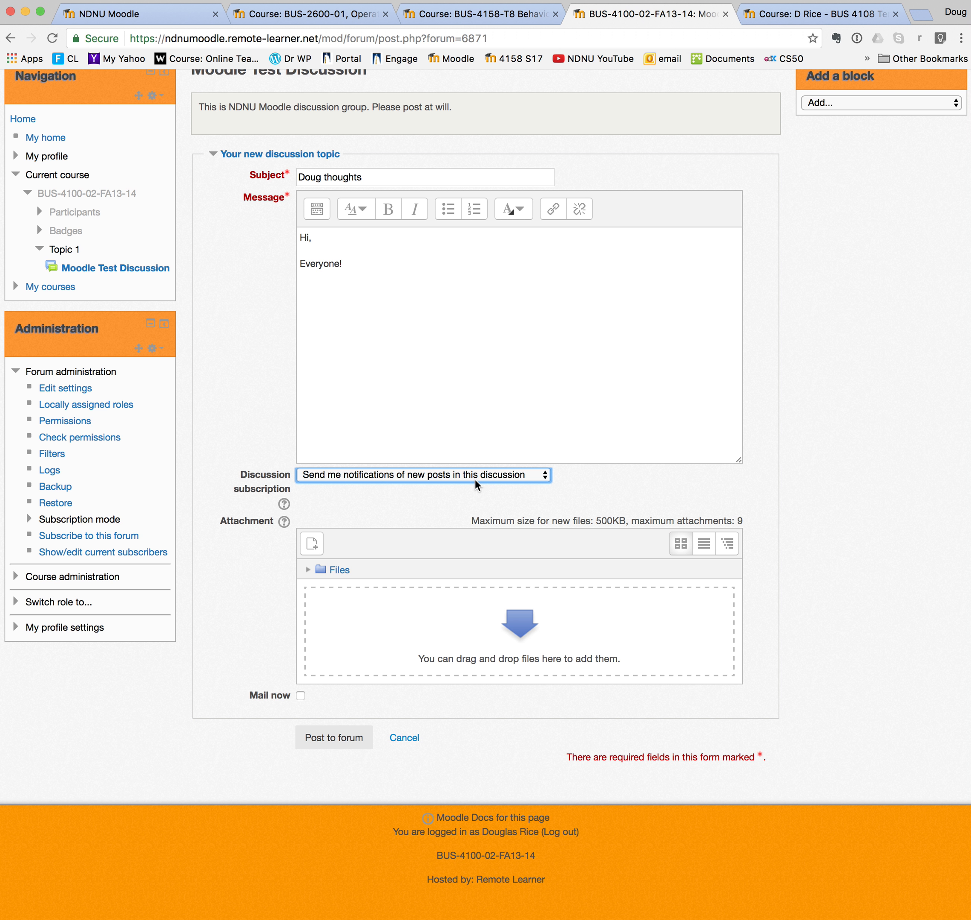
left_click(333, 739)
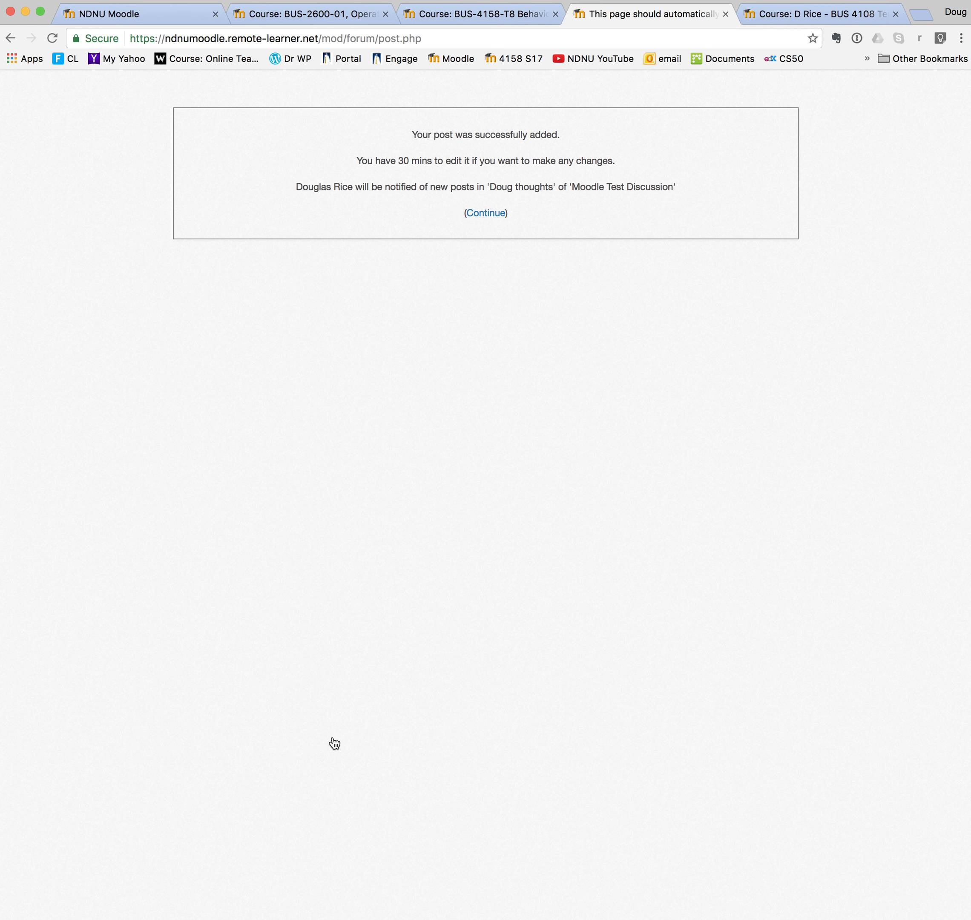
left_click(485, 214)
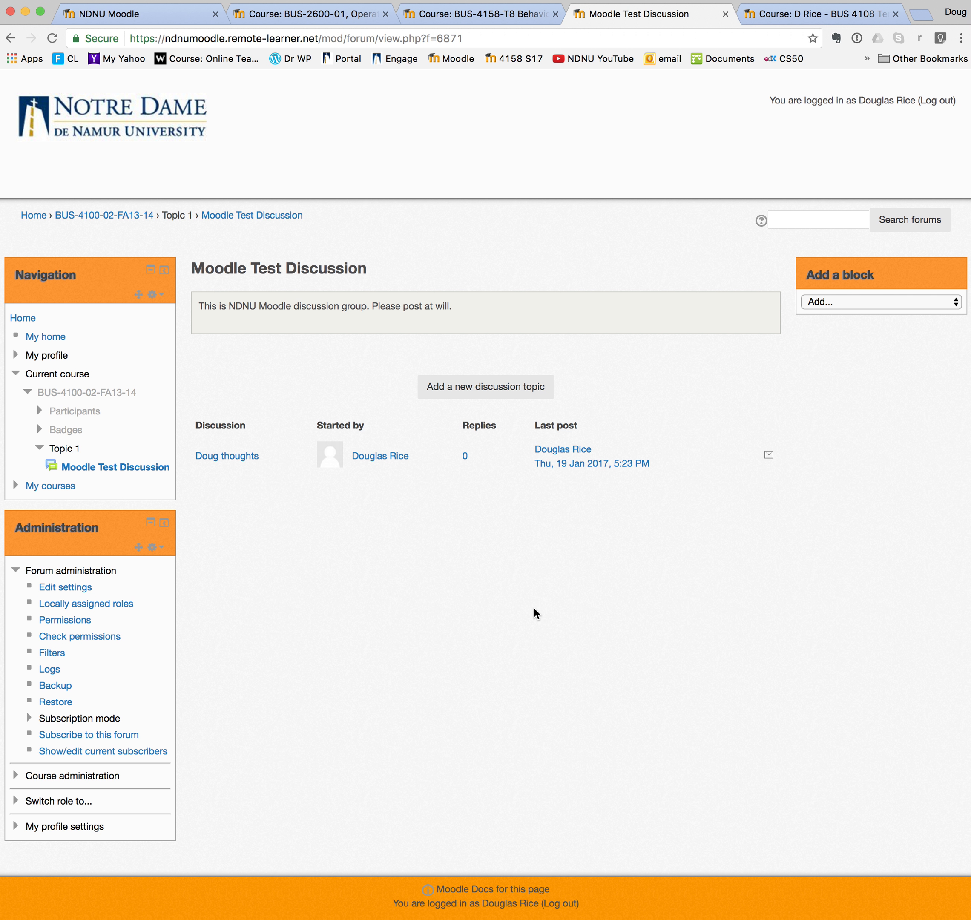
Return to the BUS-4100-02 course page, open the Moodle Test Discussion title for editing and keep its name
left_click(121, 221)
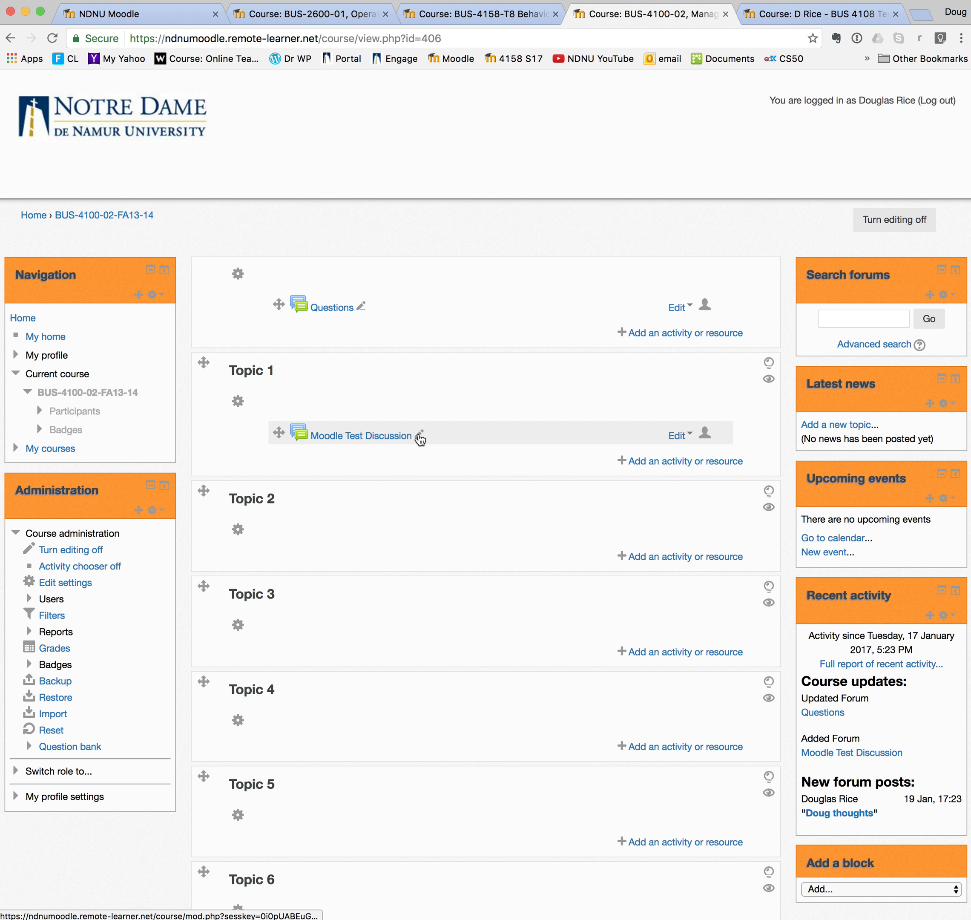
left_click(419, 435)
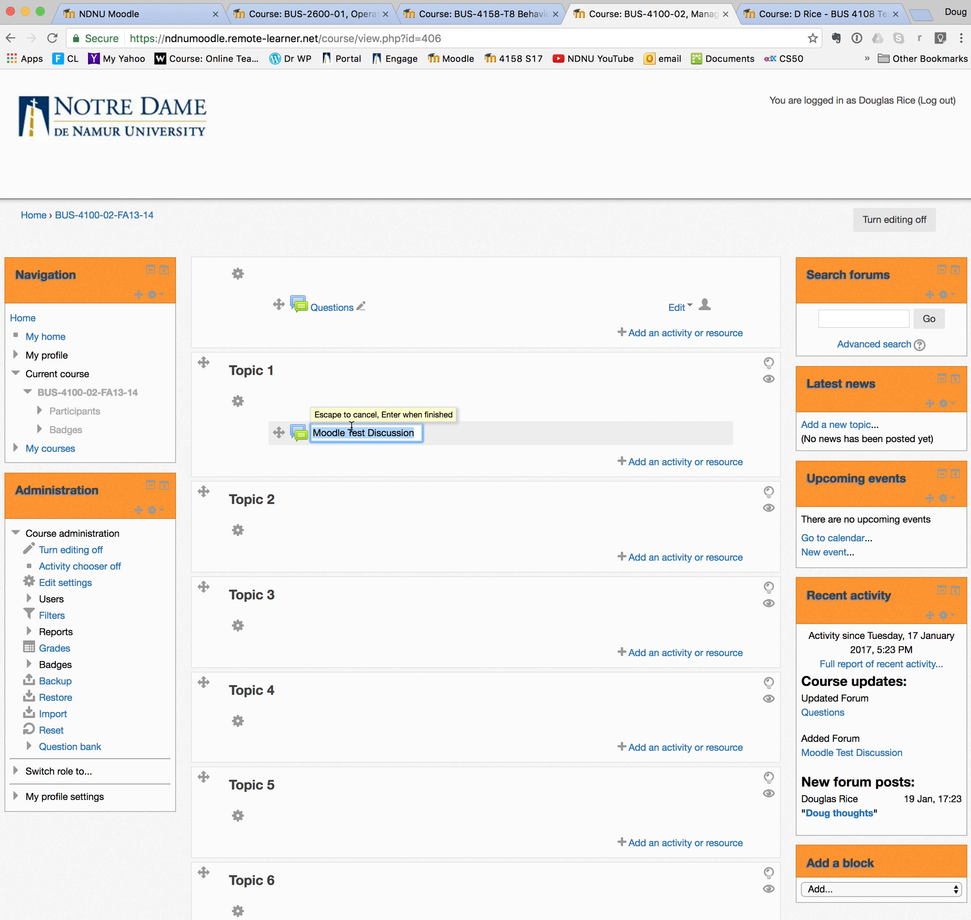
key("Return")
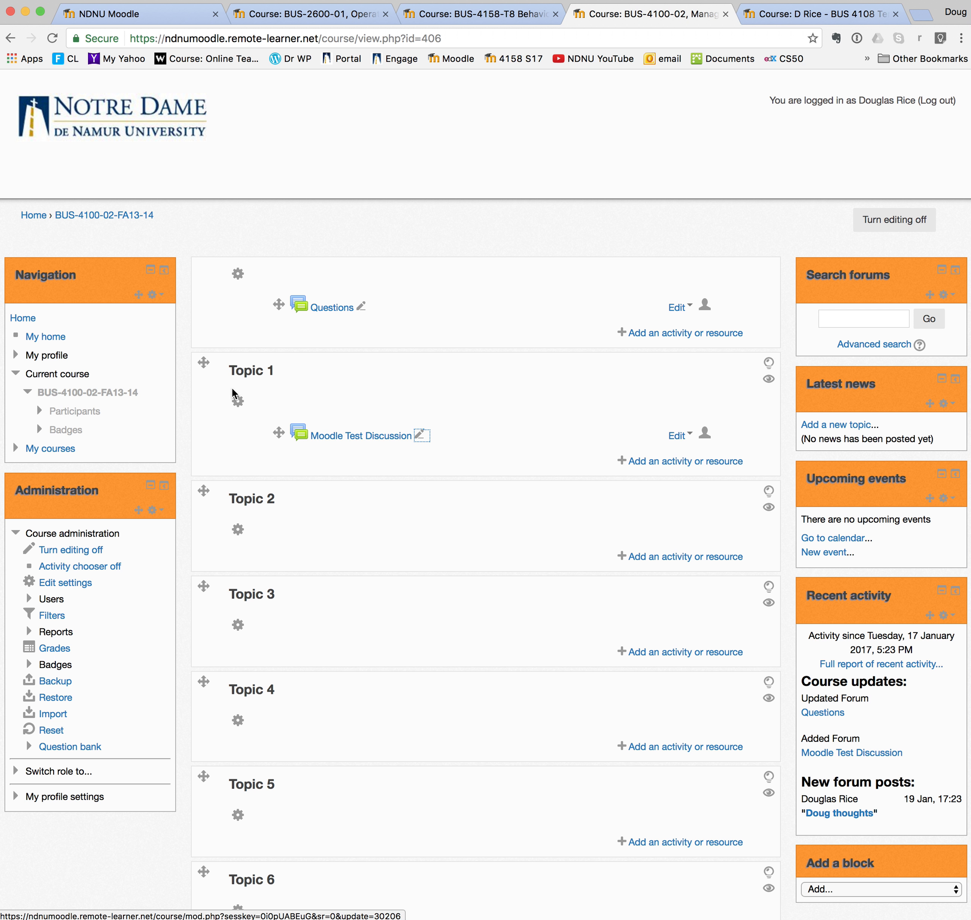
Rename the Topic 1 section as Week 1, add the summary "This is week one in moodle discussion." and save
left_click(239, 404)
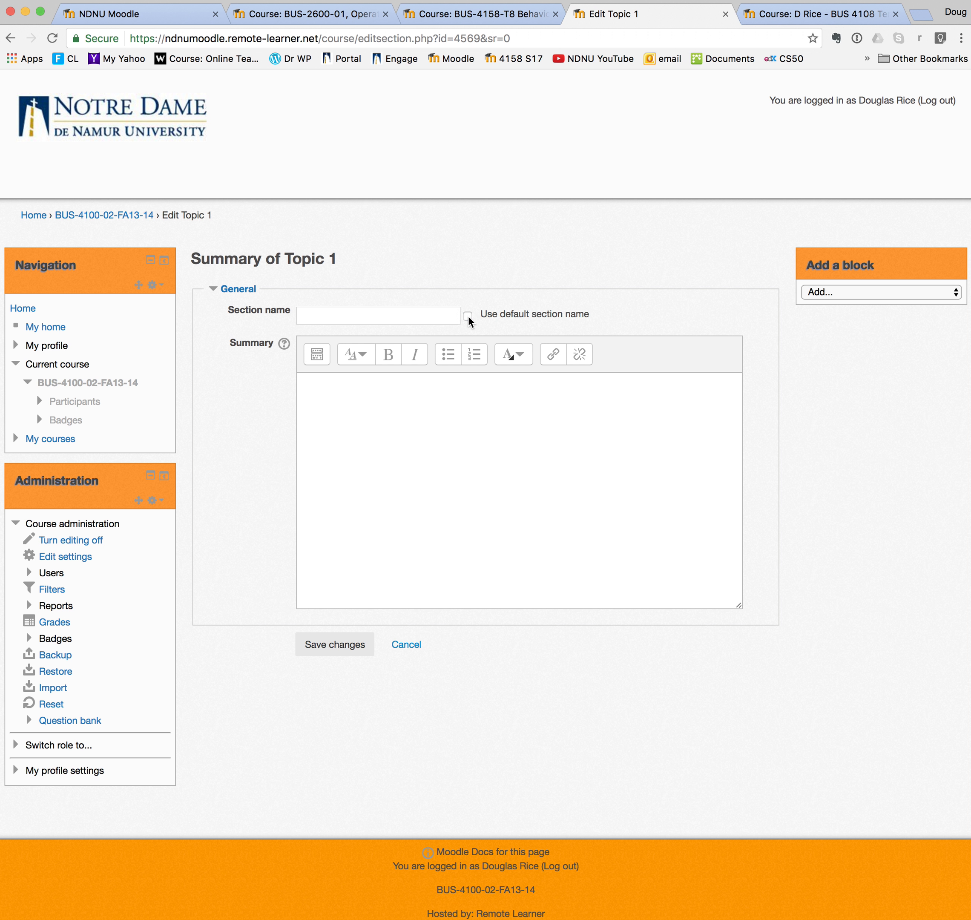
left_click(443, 316)
type("Week 1")
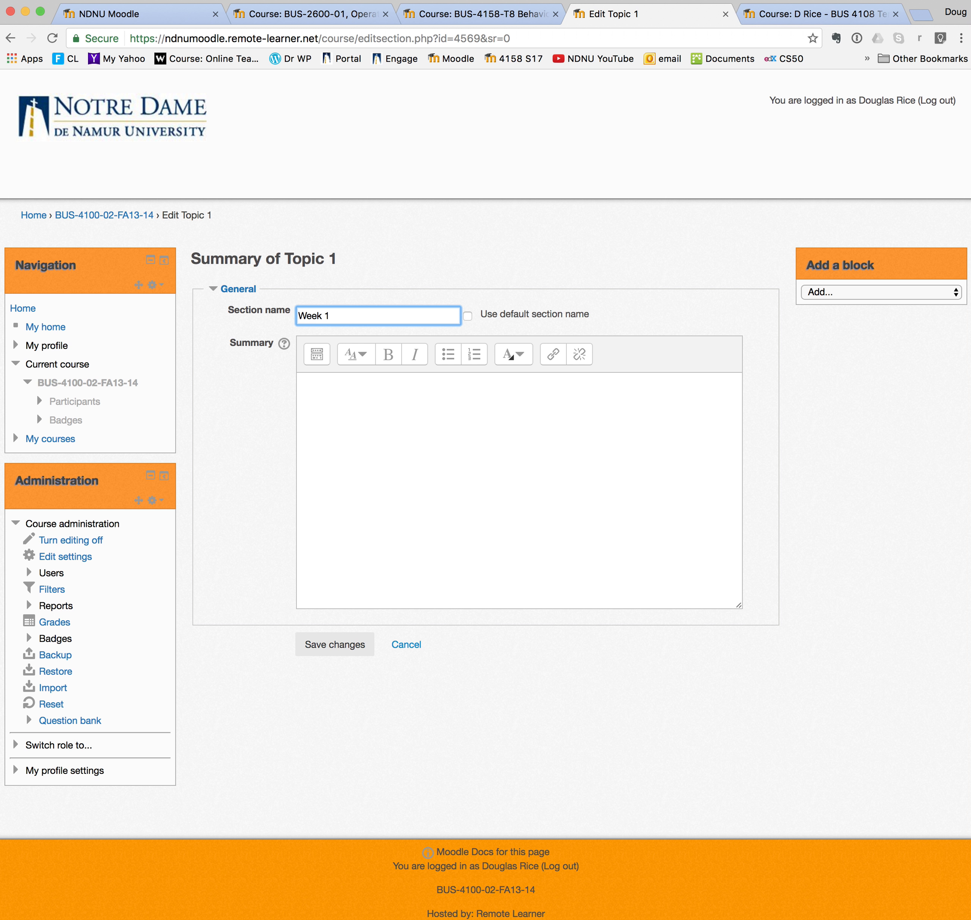
left_click(409, 452)
type("This is week one in moo")
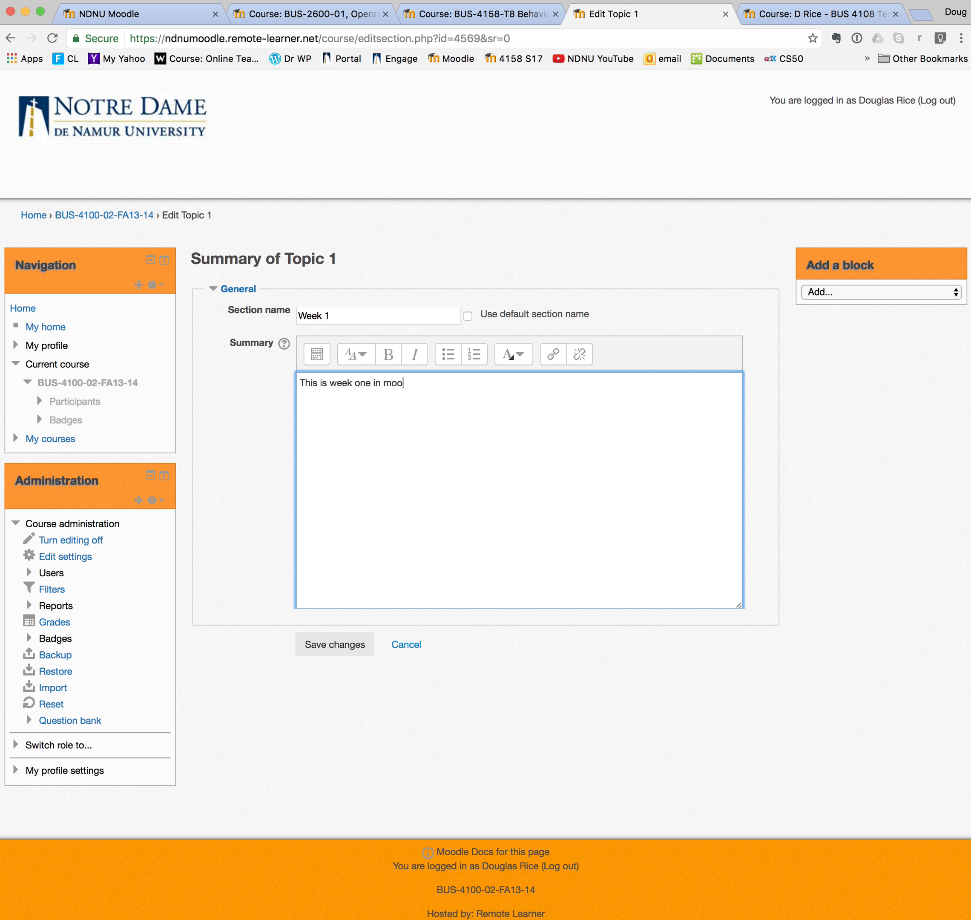
type("sion.")
left_click(336, 645)
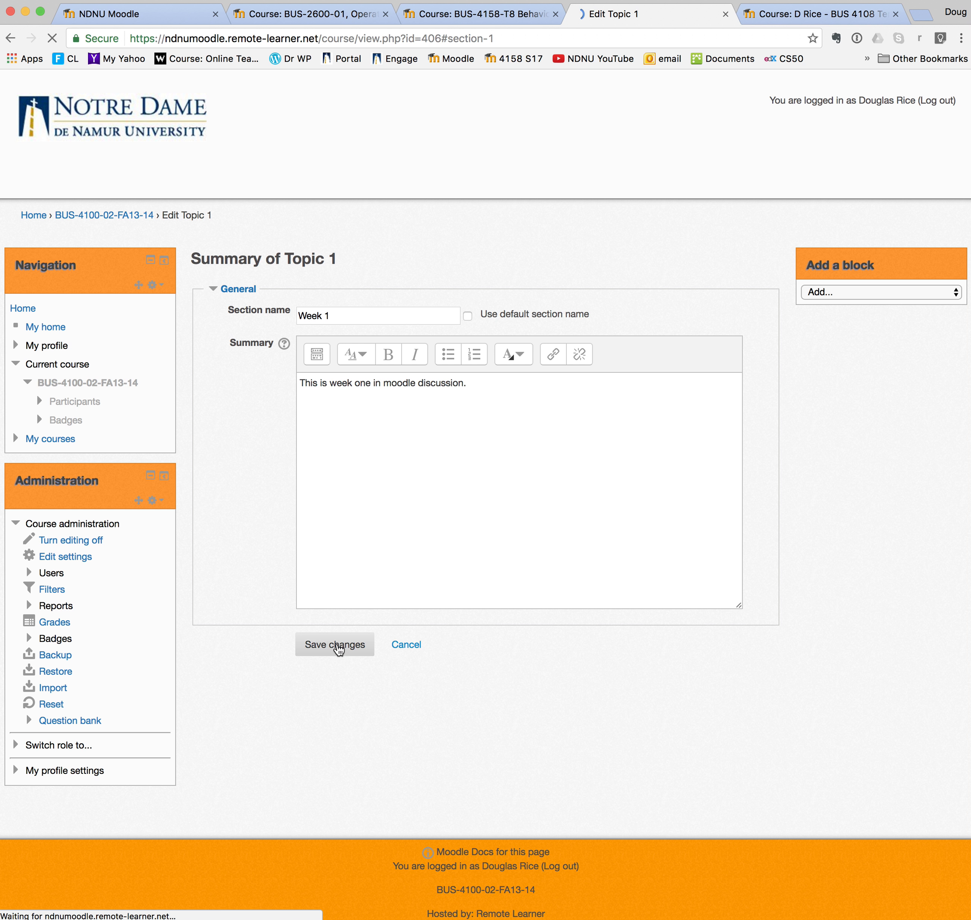
scroll(327, 444, "up", 5)
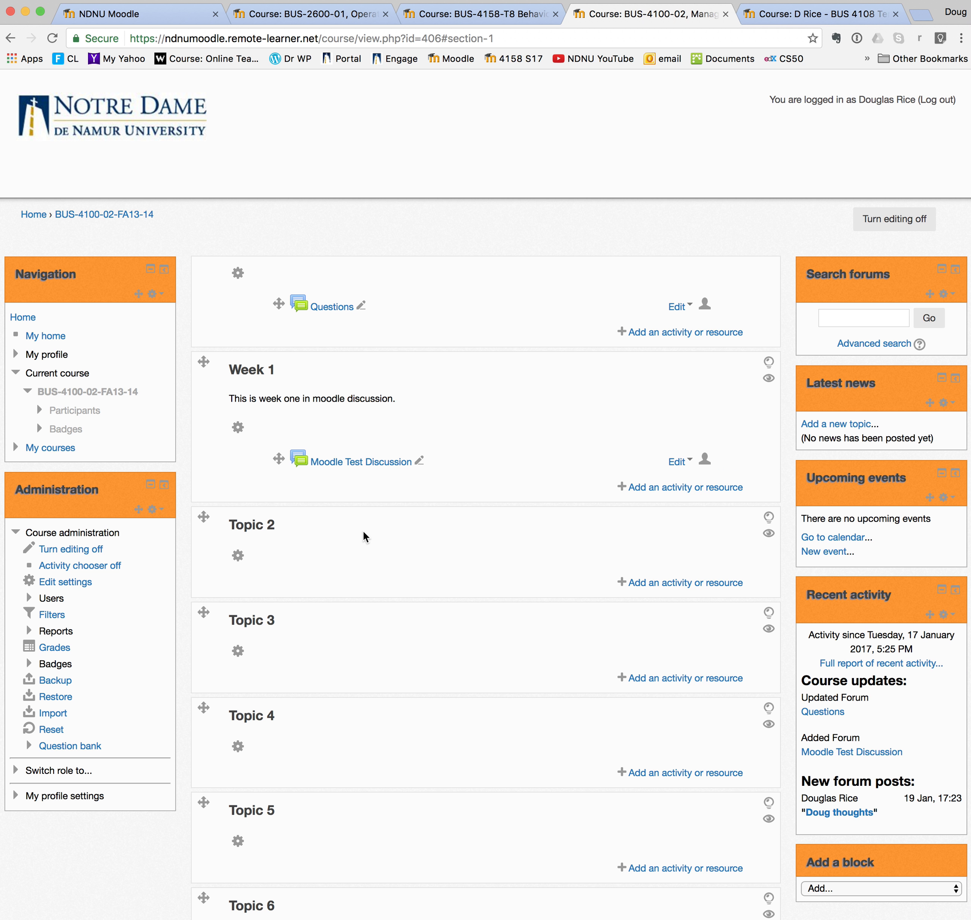
View the Moodle Test Discussion forum, then return to the BUS-4100-02 course page and look over its sections
left_click(370, 462)
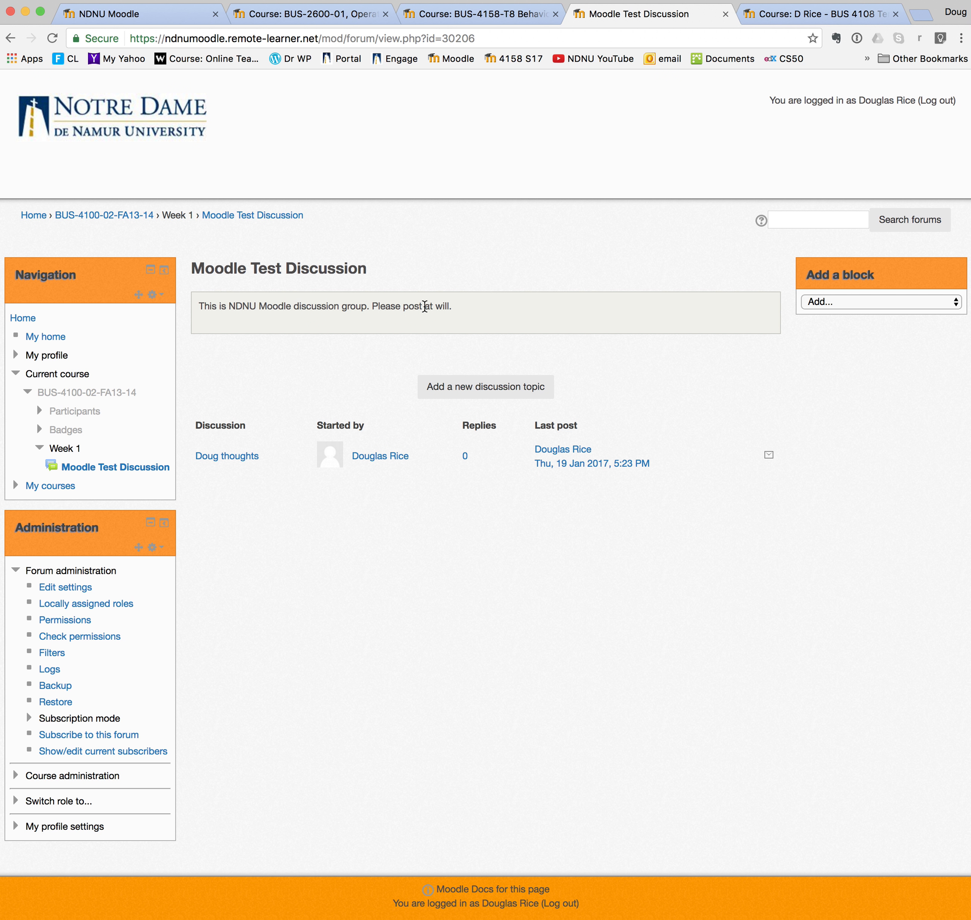
left_click(112, 217)
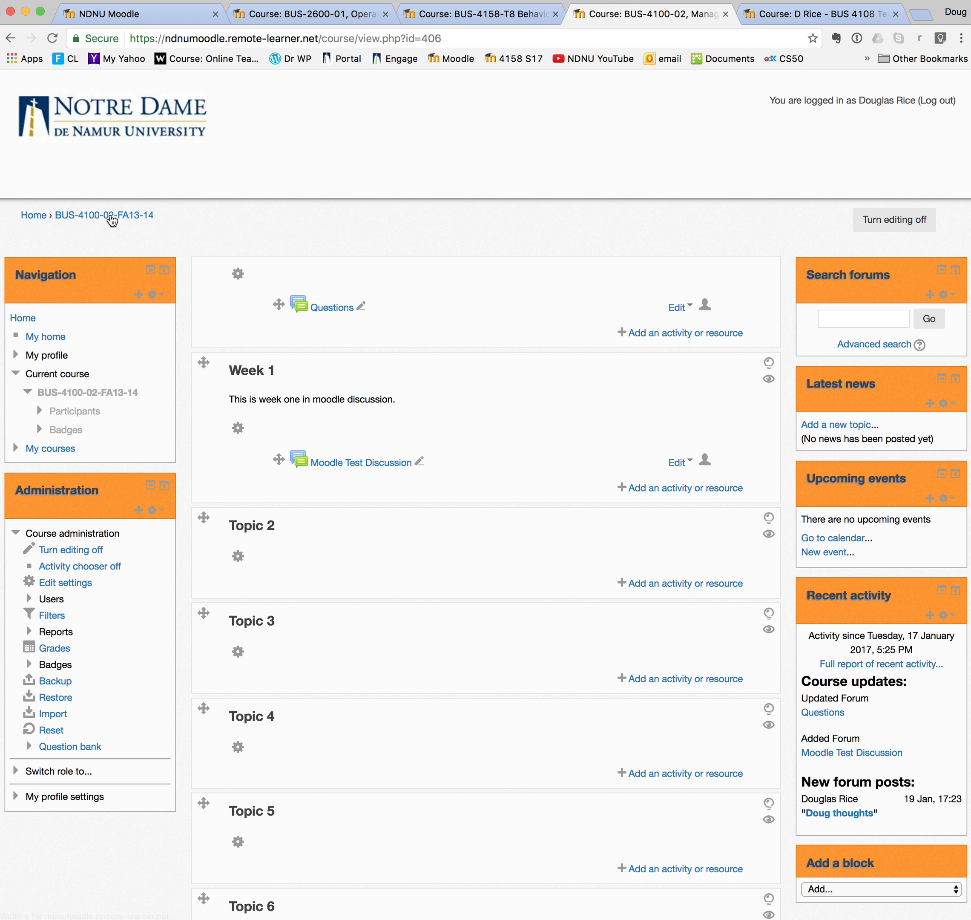
scroll(385, 508, "down", 2)
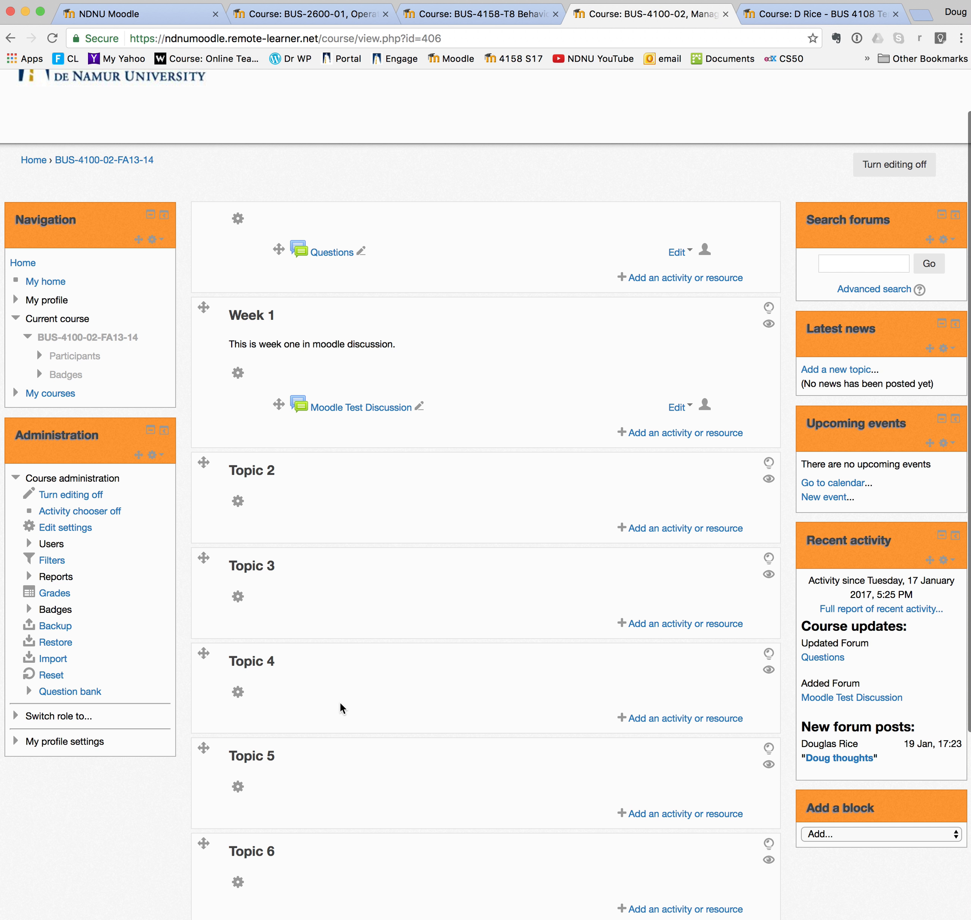
scroll(340, 707, "down", 5)
scroll(406, 506, "up", 6)
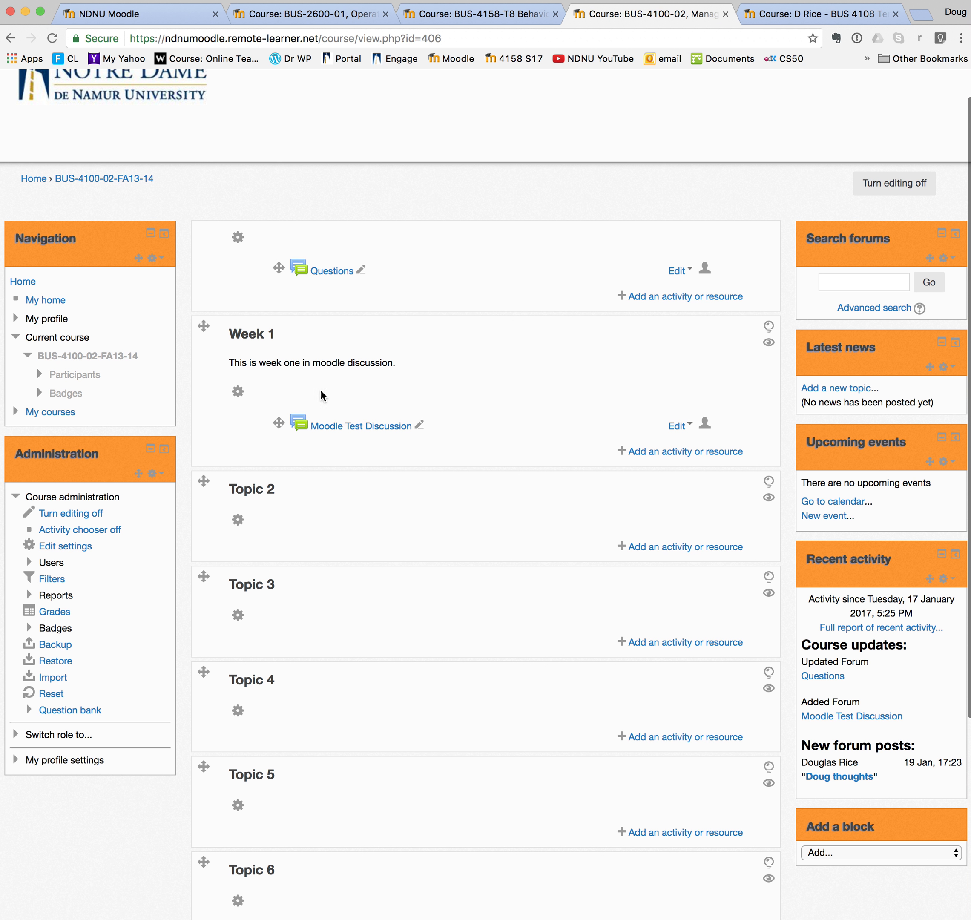
Browse the activities and resources that can be added to Week 1, reading the Assignment and Page descriptions
left_click(668, 451)
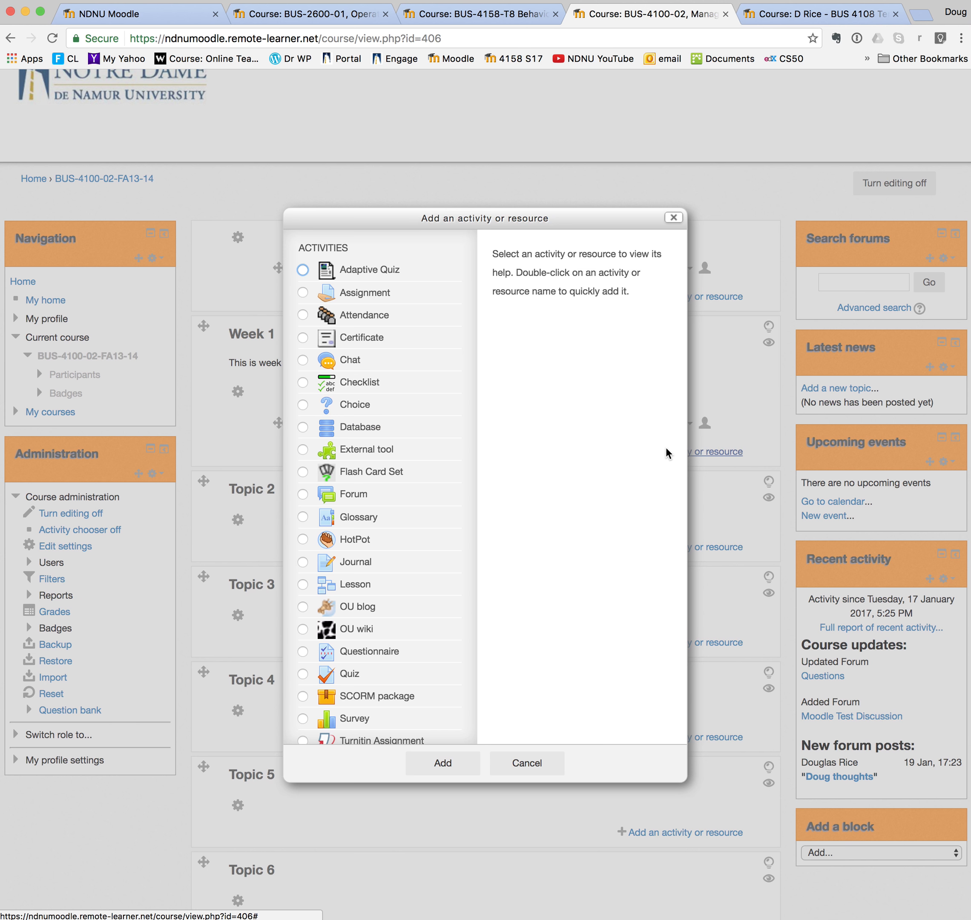
left_click(302, 293)
scroll(367, 609, "down", 3)
scroll(367, 608, "down", 3)
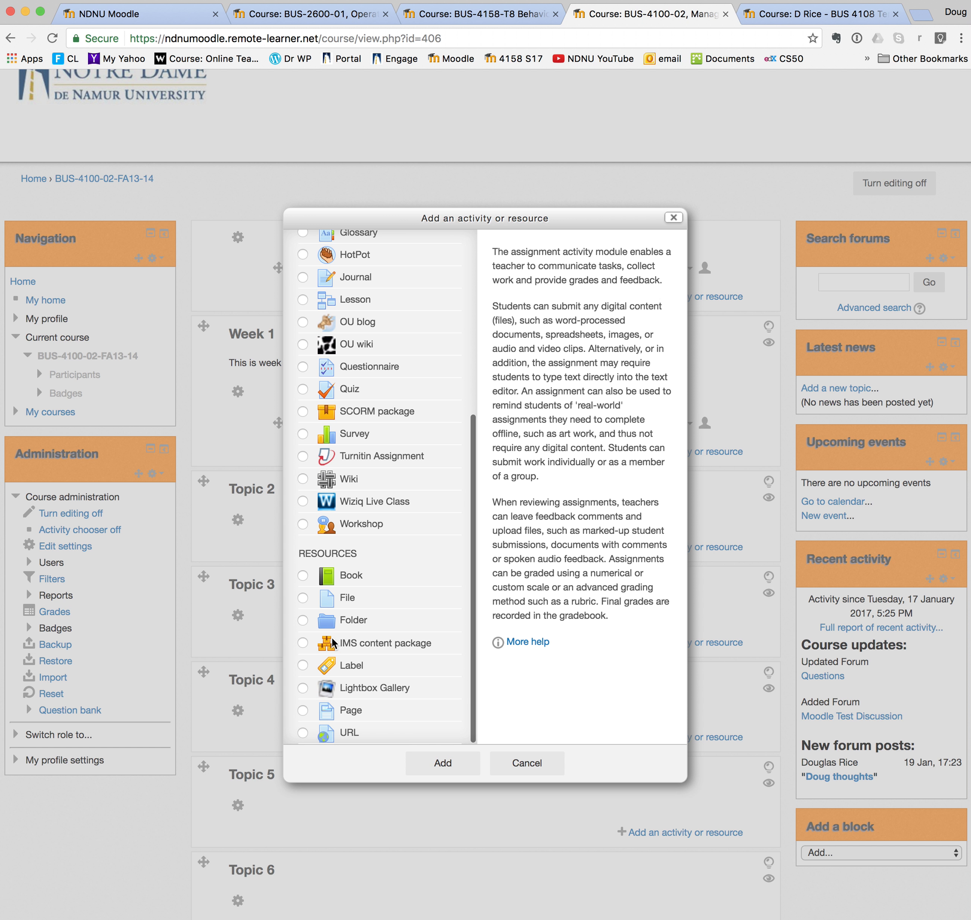
left_click(303, 711)
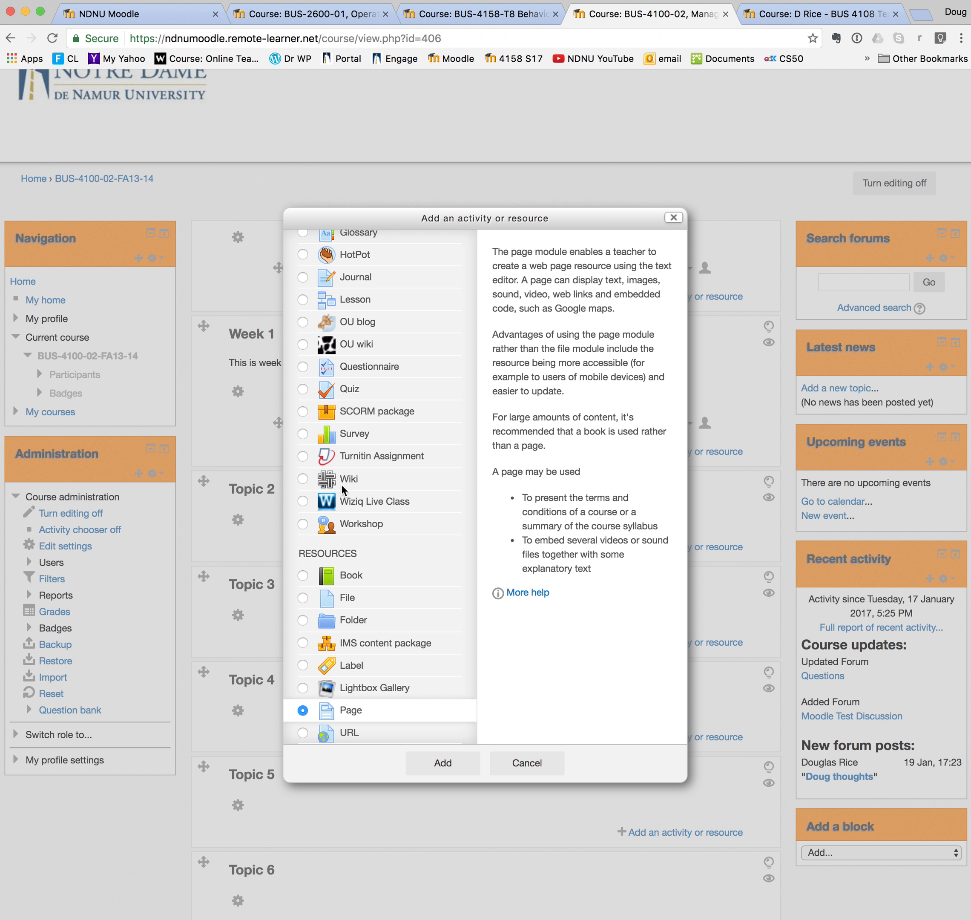
scroll(377, 541, "up", 6)
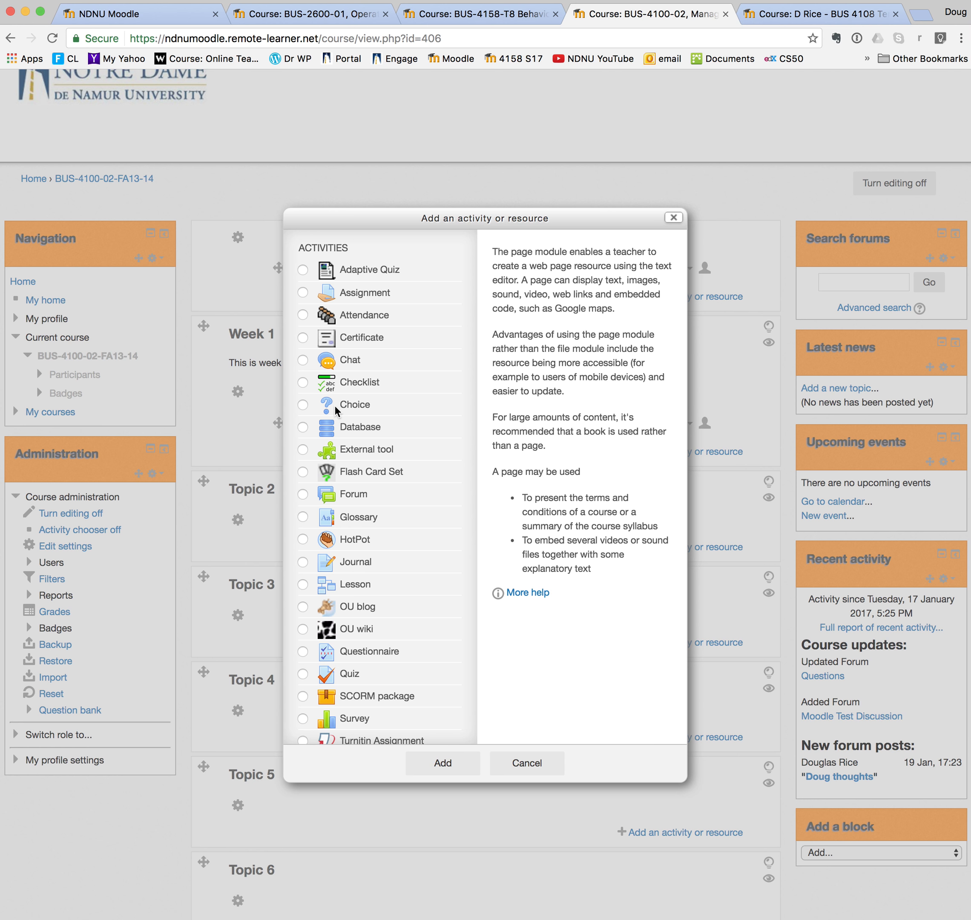
scroll(302, 299, "down", 6)
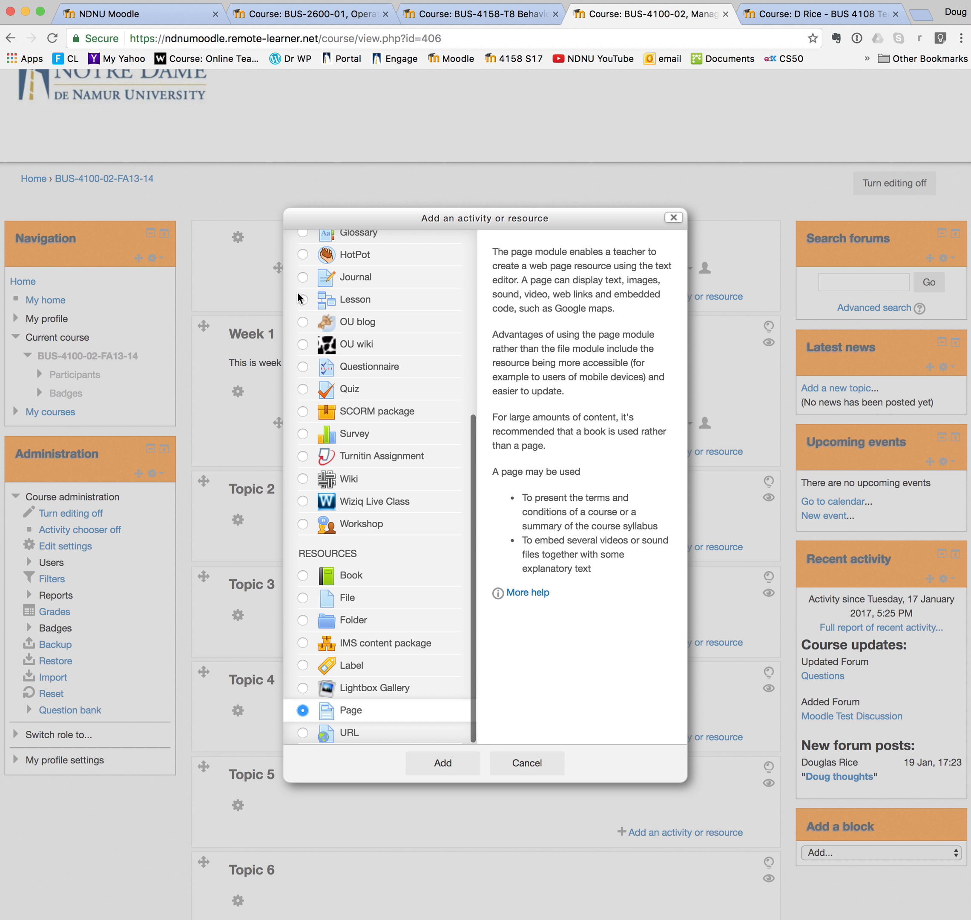
scroll(353, 337, "up", 6)
Start a new Assignment in Week 1, name it Moodle Exam and enter the description "Do this exam"
left_click(304, 294)
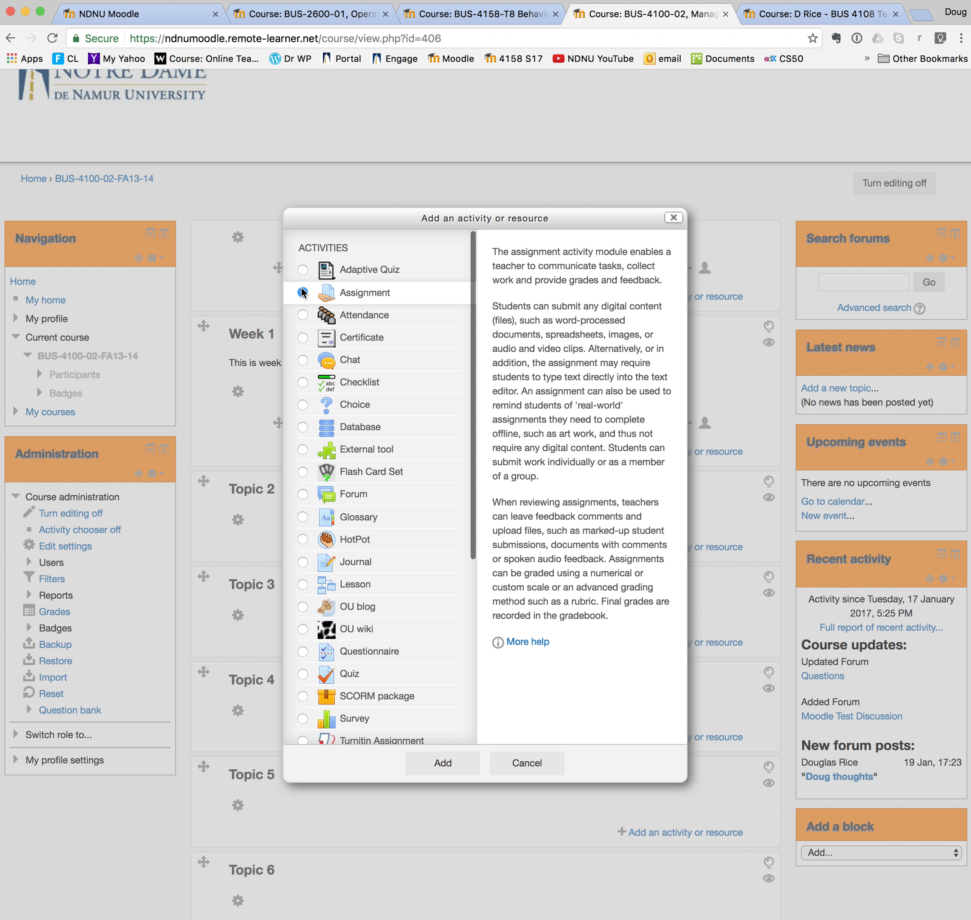
left_click(461, 759)
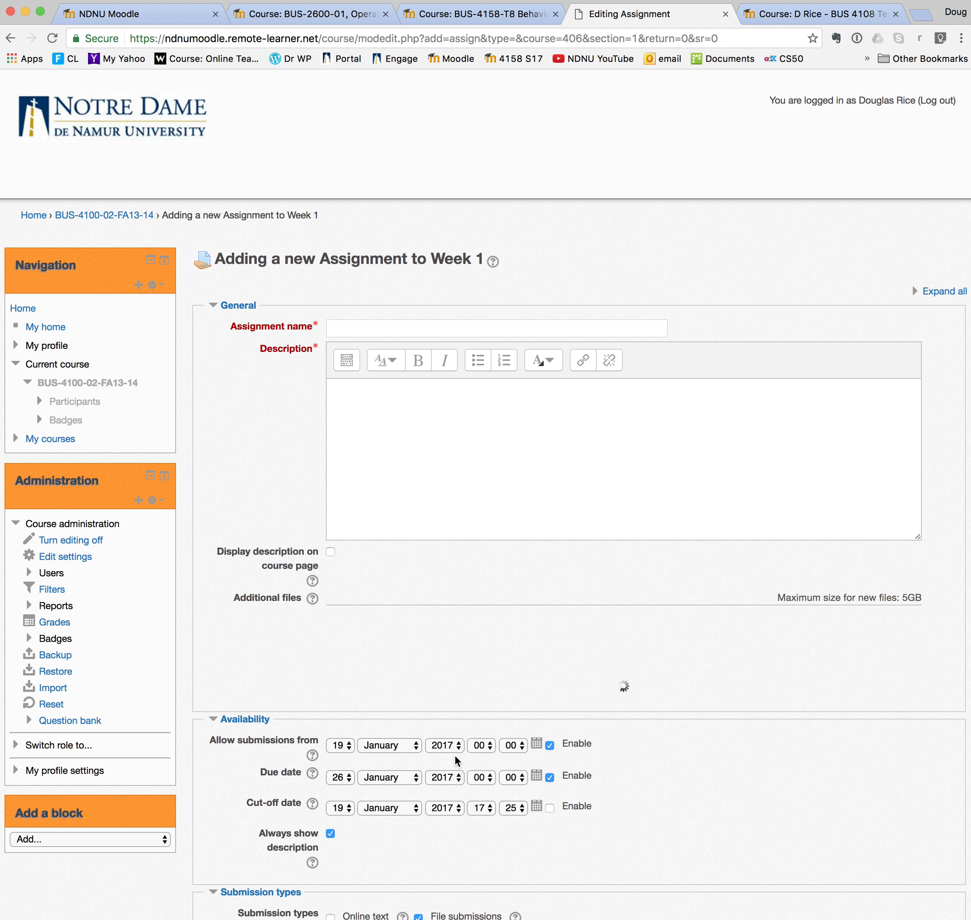
left_click(601, 325)
type("Moodle Exam")
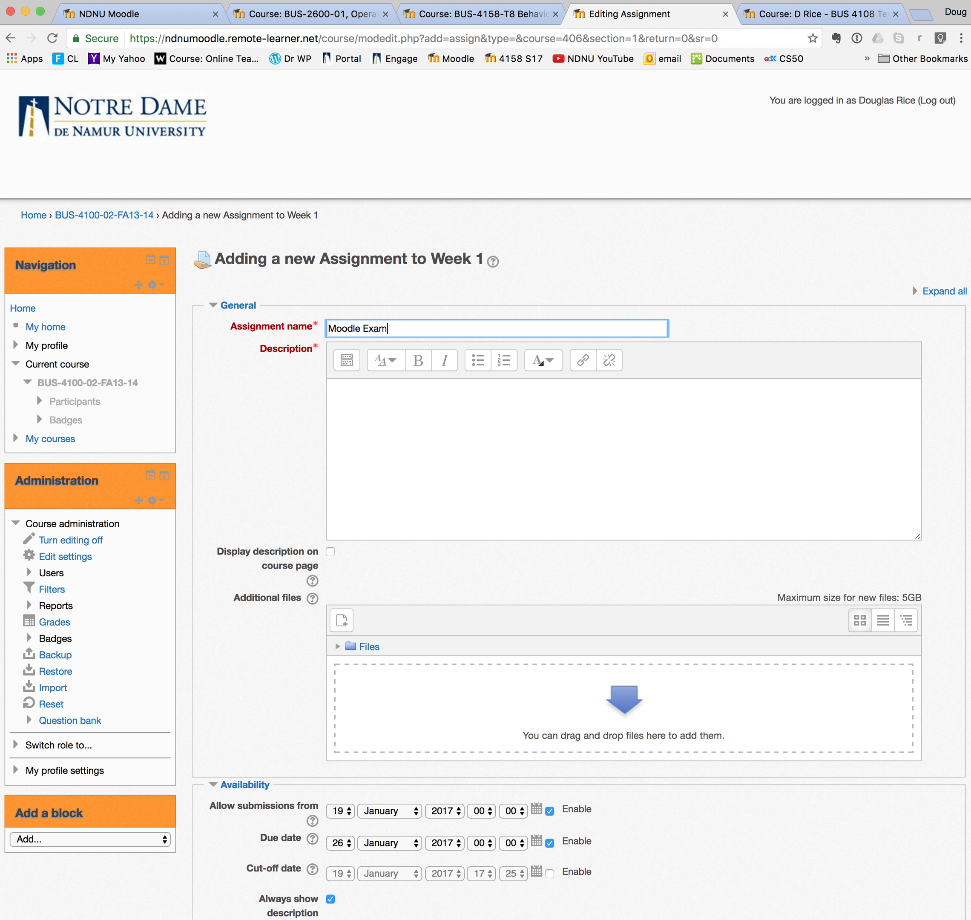
key("Tab")
key("Tab")
type("Do ")
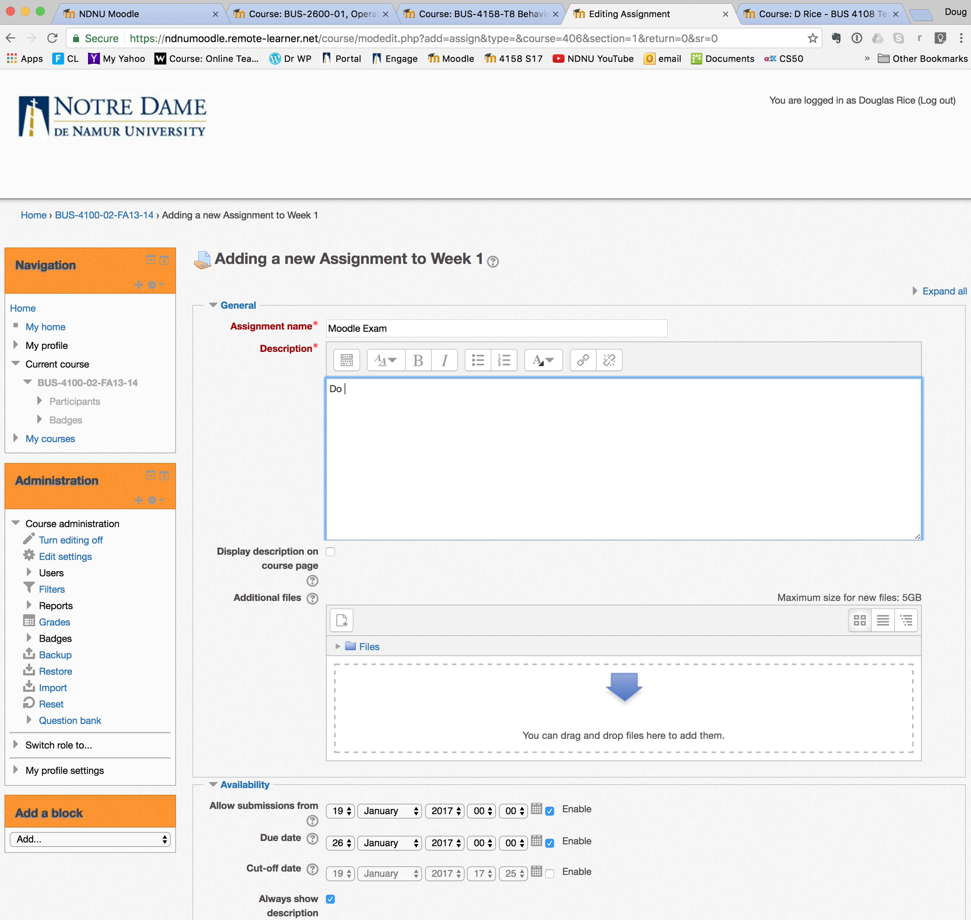
type("this exam")
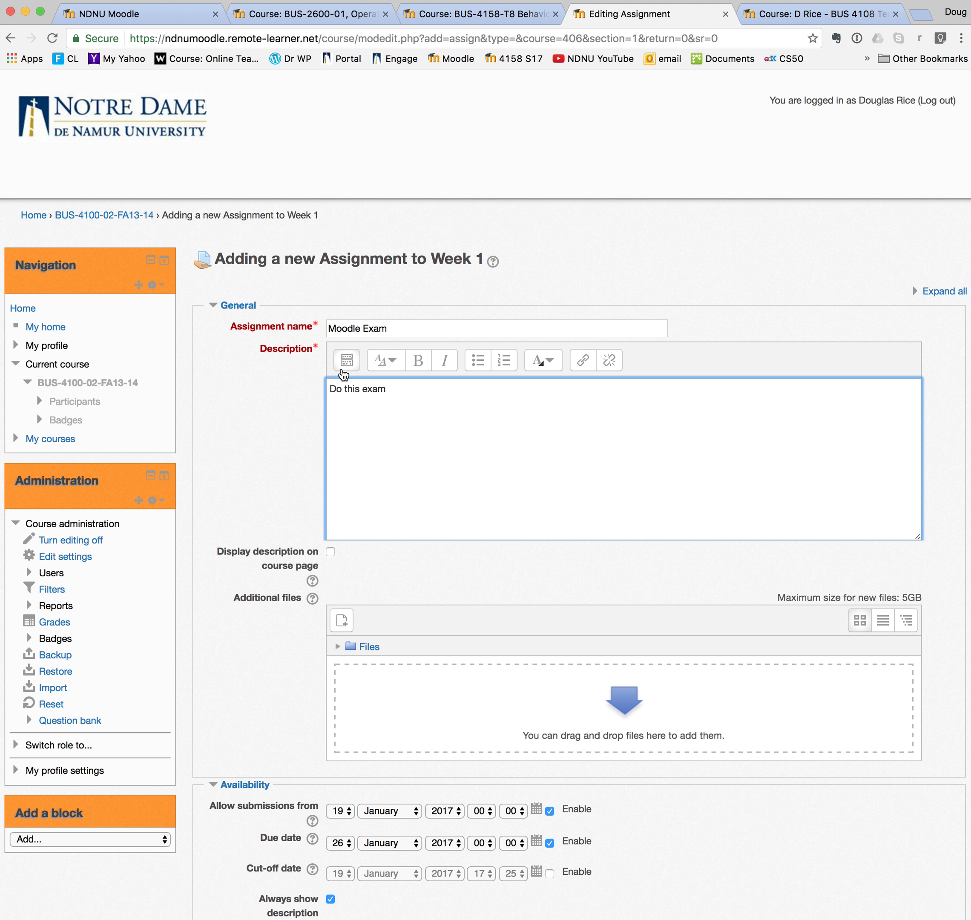
Expand the description editor's toolbar to show all formatting tools and return to the description text
left_click(346, 359)
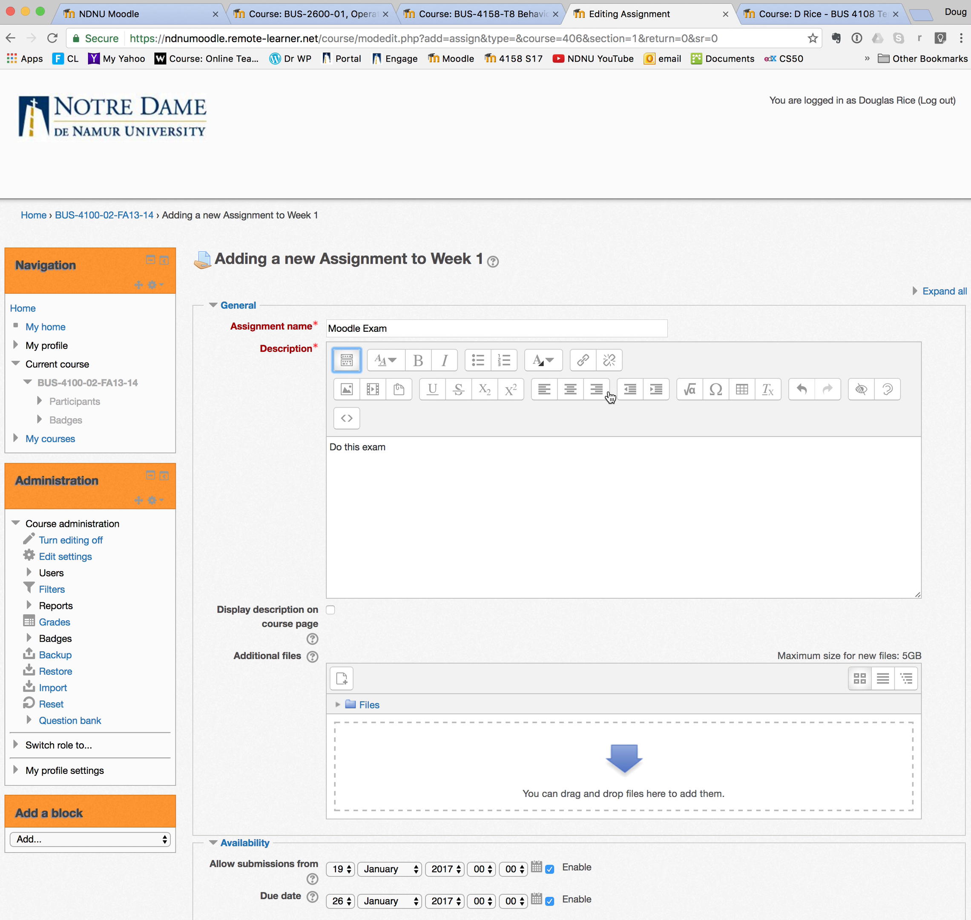
left_click(344, 362)
left_click(344, 362)
left_click(344, 362)
left_click(344, 362)
left_click(418, 446)
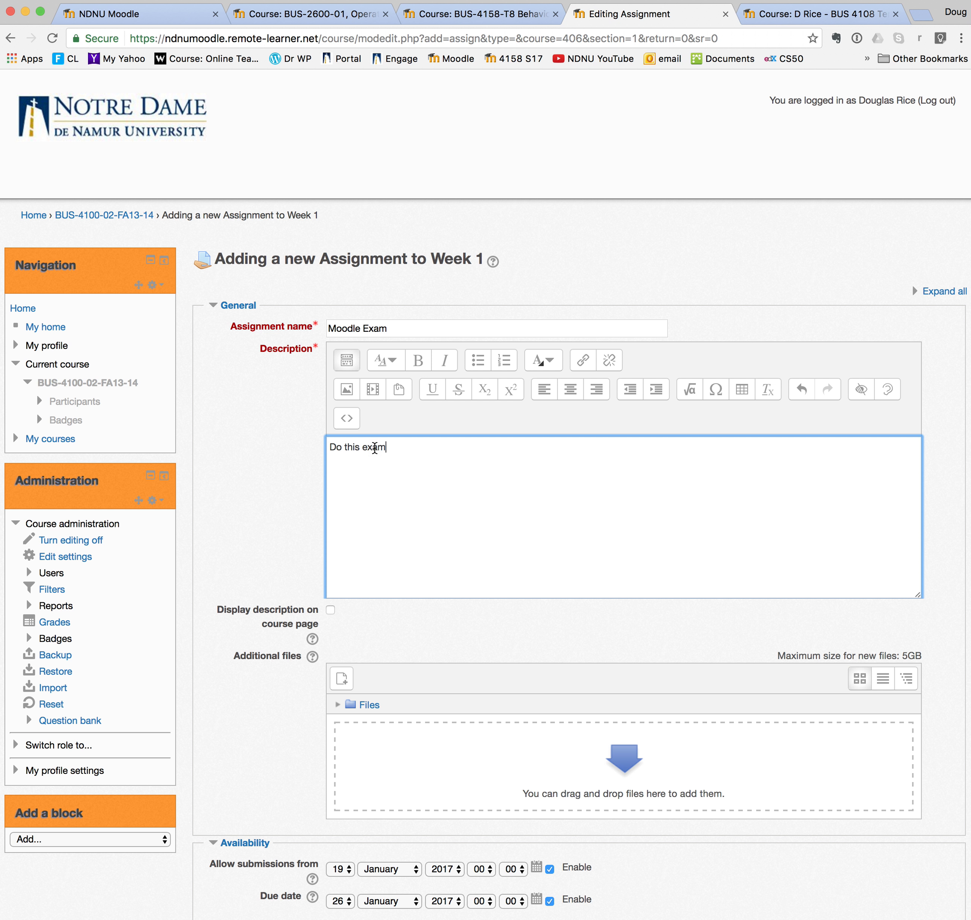
Start a link on the word "exam" in the description and browse the repositories for its target
left_click_drag(388, 448, 363, 447)
left_click(585, 364)
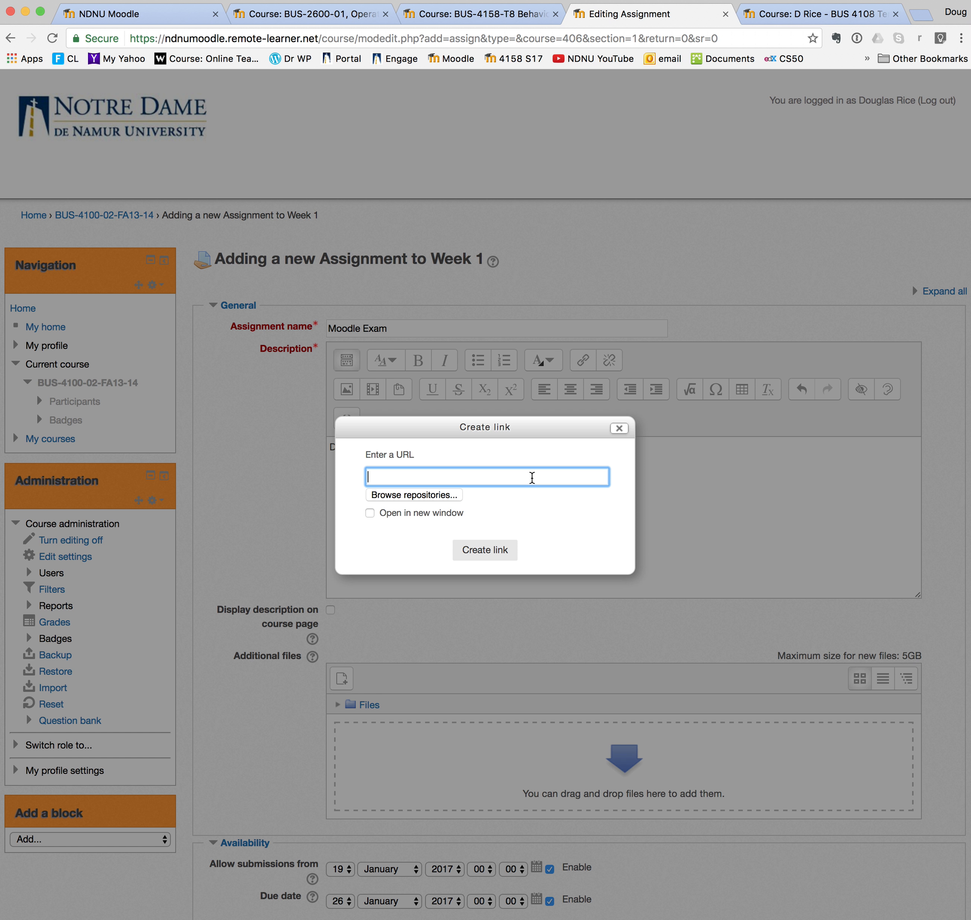
left_click(436, 498)
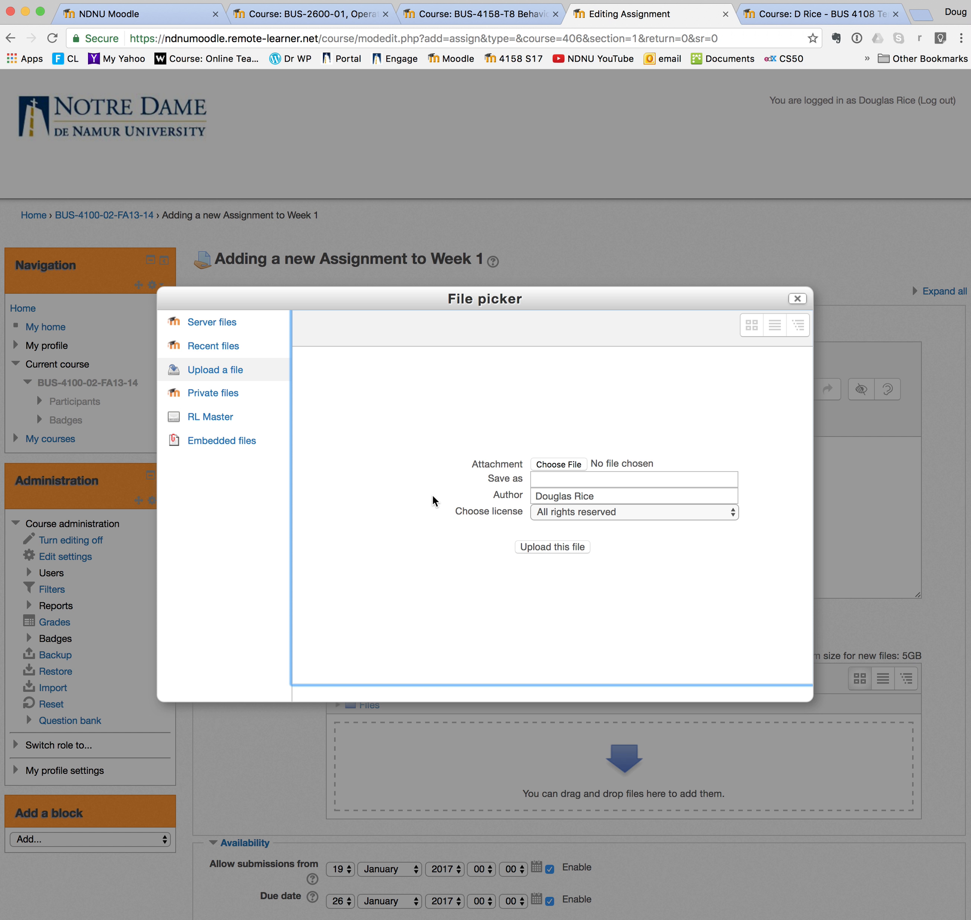
Upload BUS 4100 Project Fall 2016.pdf from the Dropbox folder 3 4100 Fall 2016, subfolder 2 Other, as the link's target
left_click(561, 467)
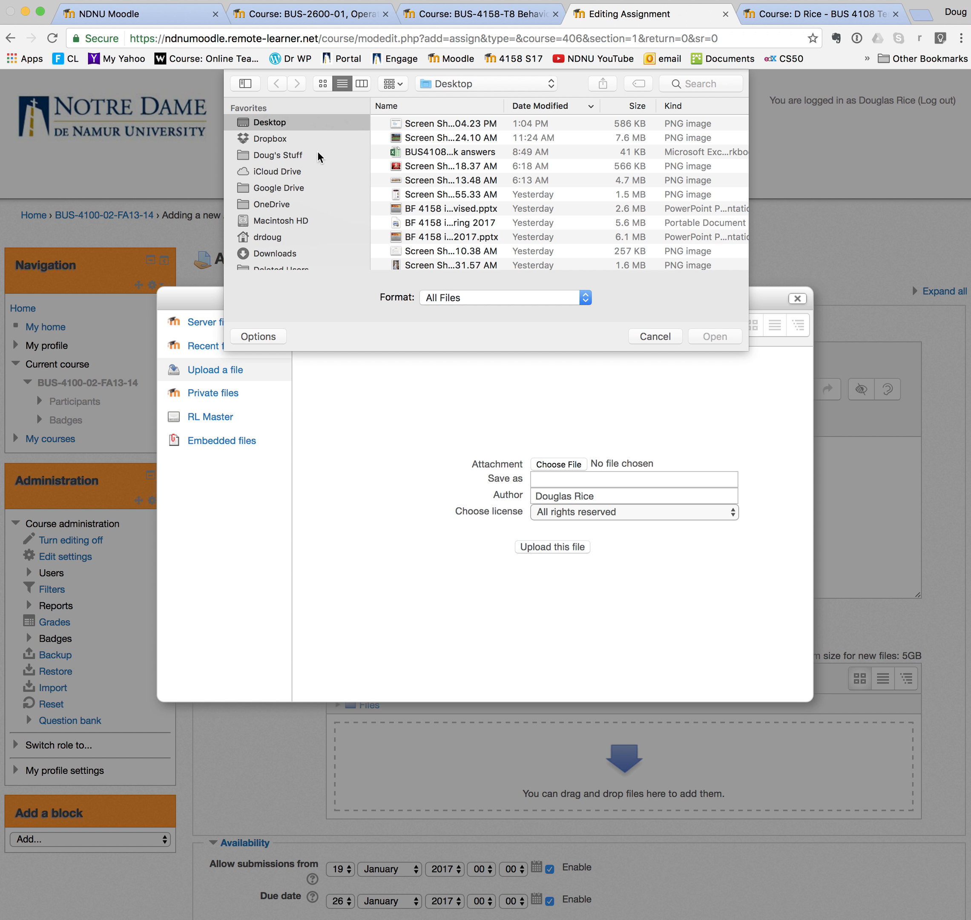
left_click(261, 140)
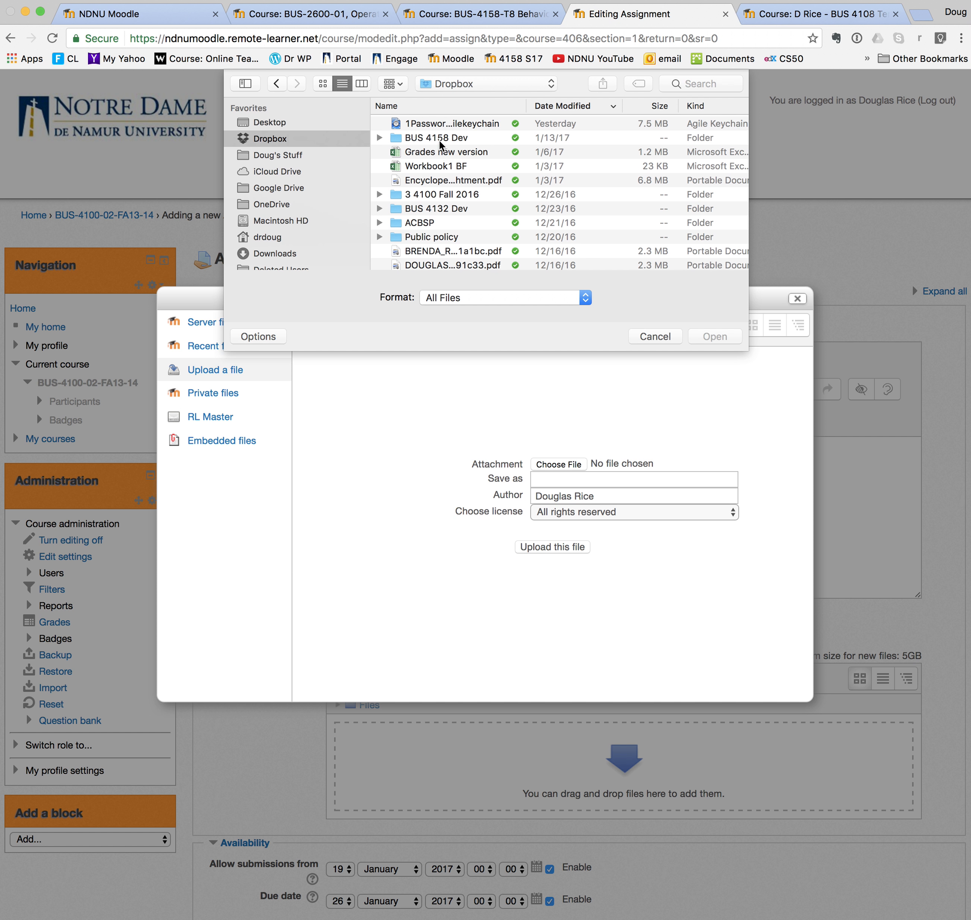
double_click(432, 195)
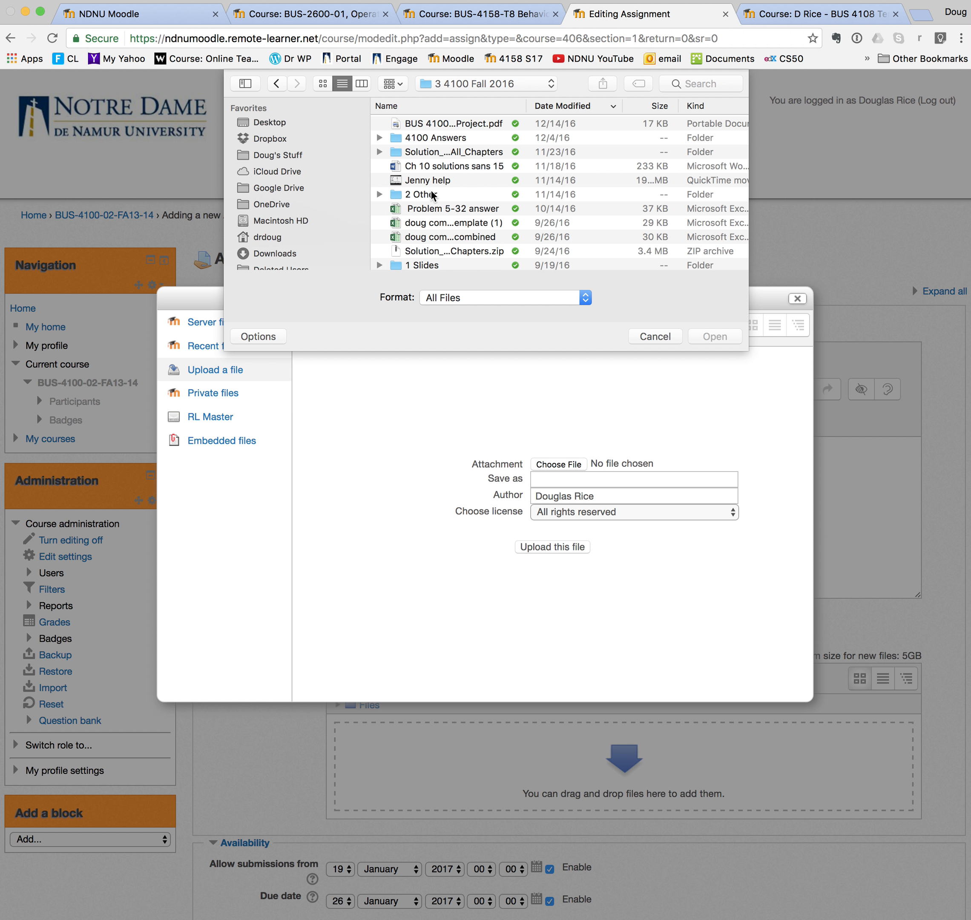
scroll(430, 208, "down", 2)
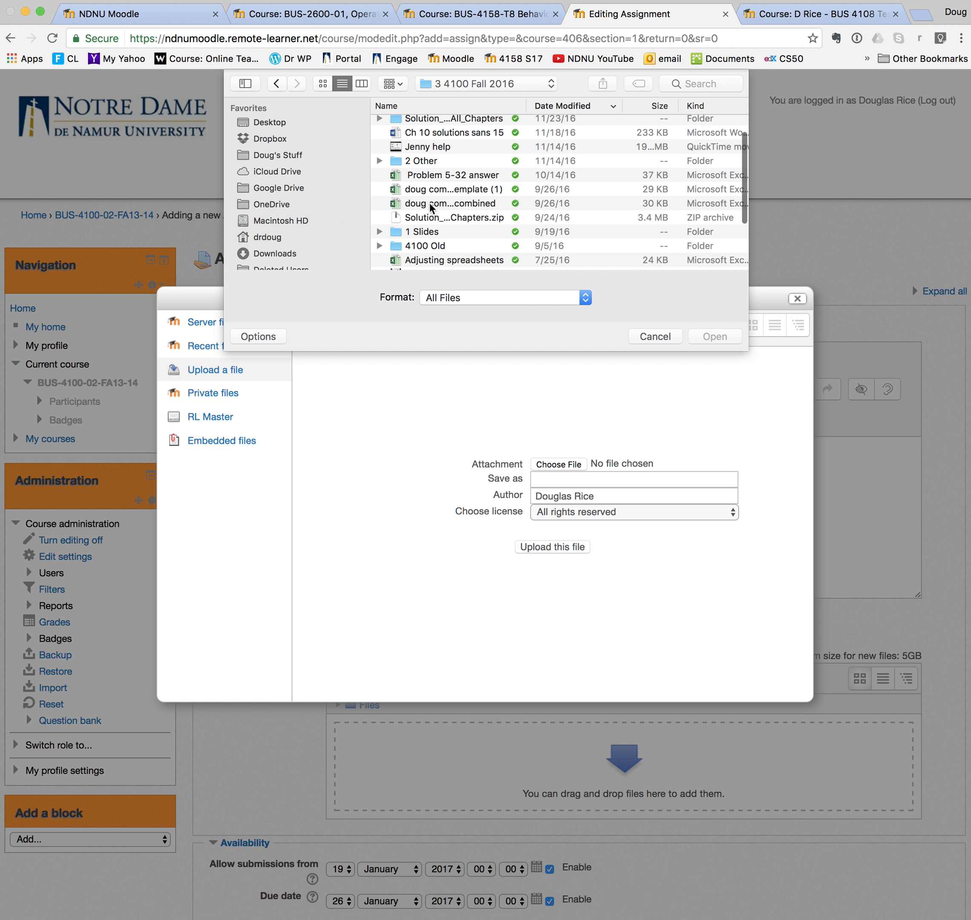
left_click(426, 161)
double_click(426, 161)
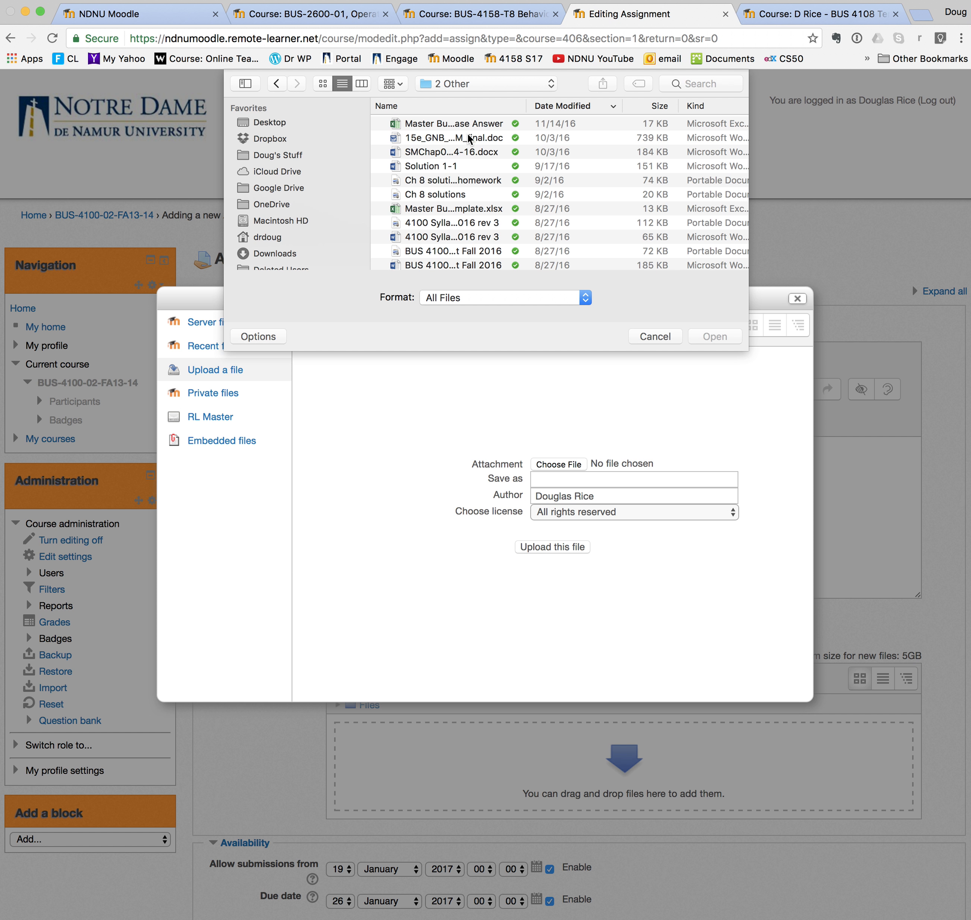
scroll(440, 221, "down", 2)
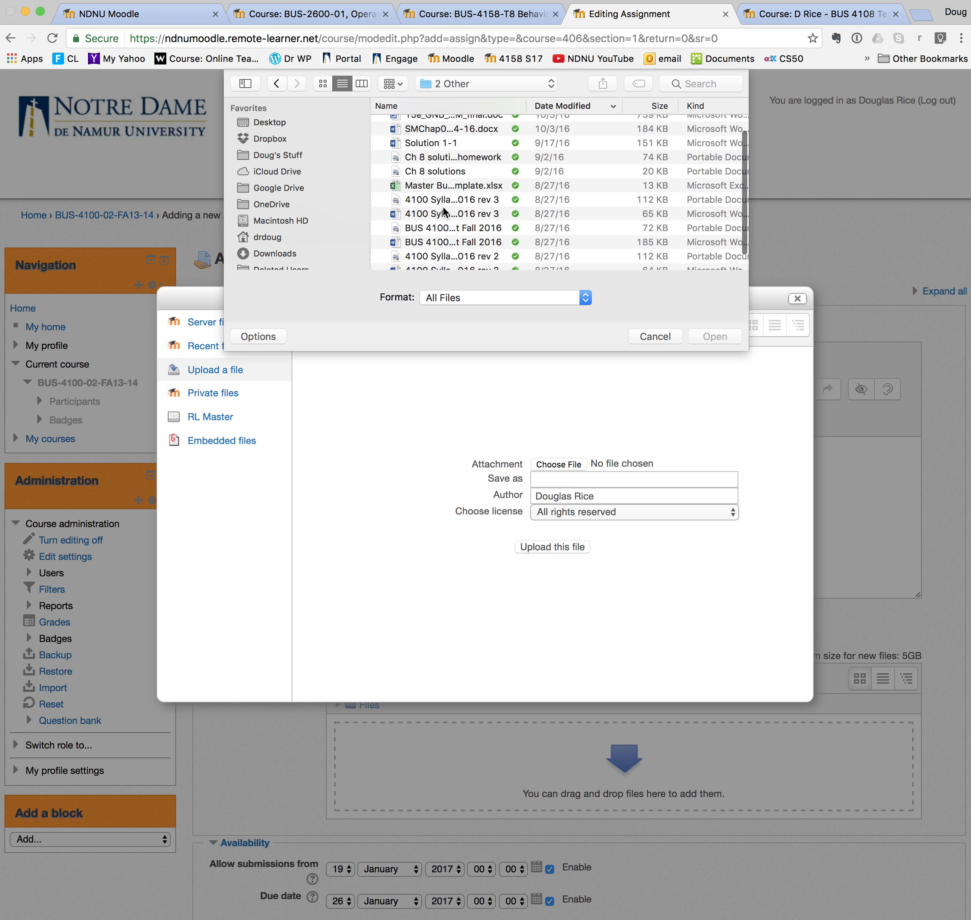
scroll(444, 212, "down", 2)
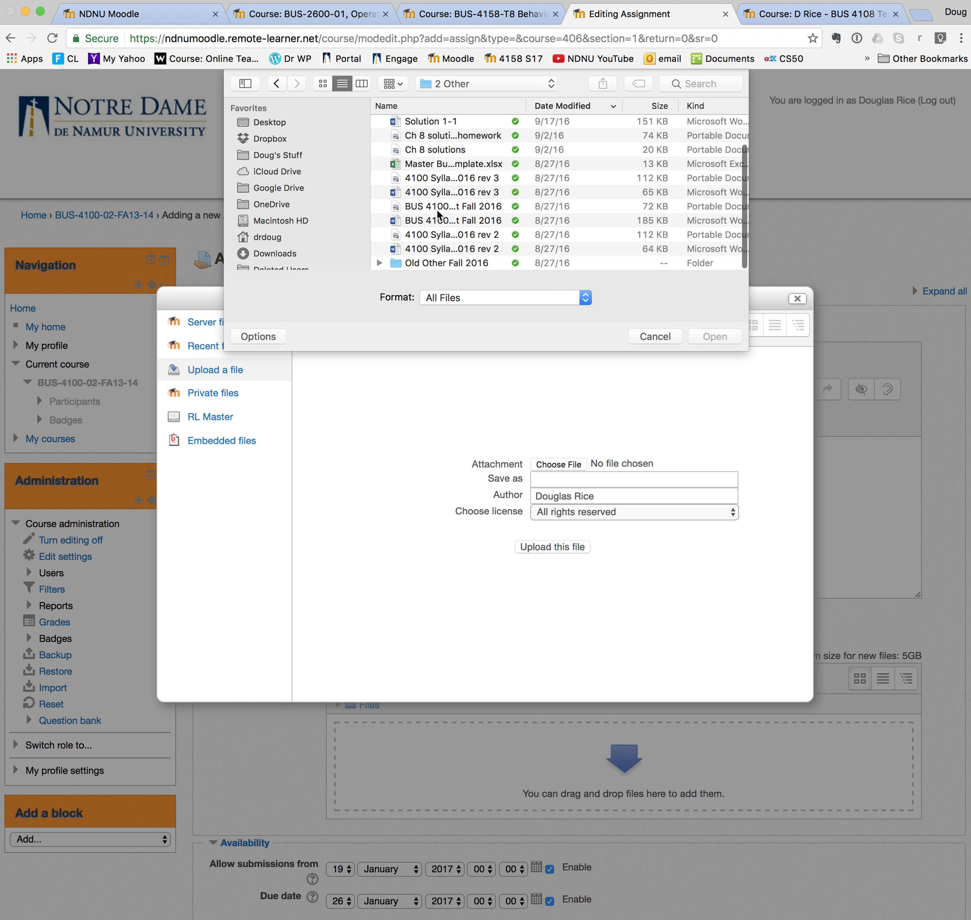
left_click(437, 209)
left_click(713, 336)
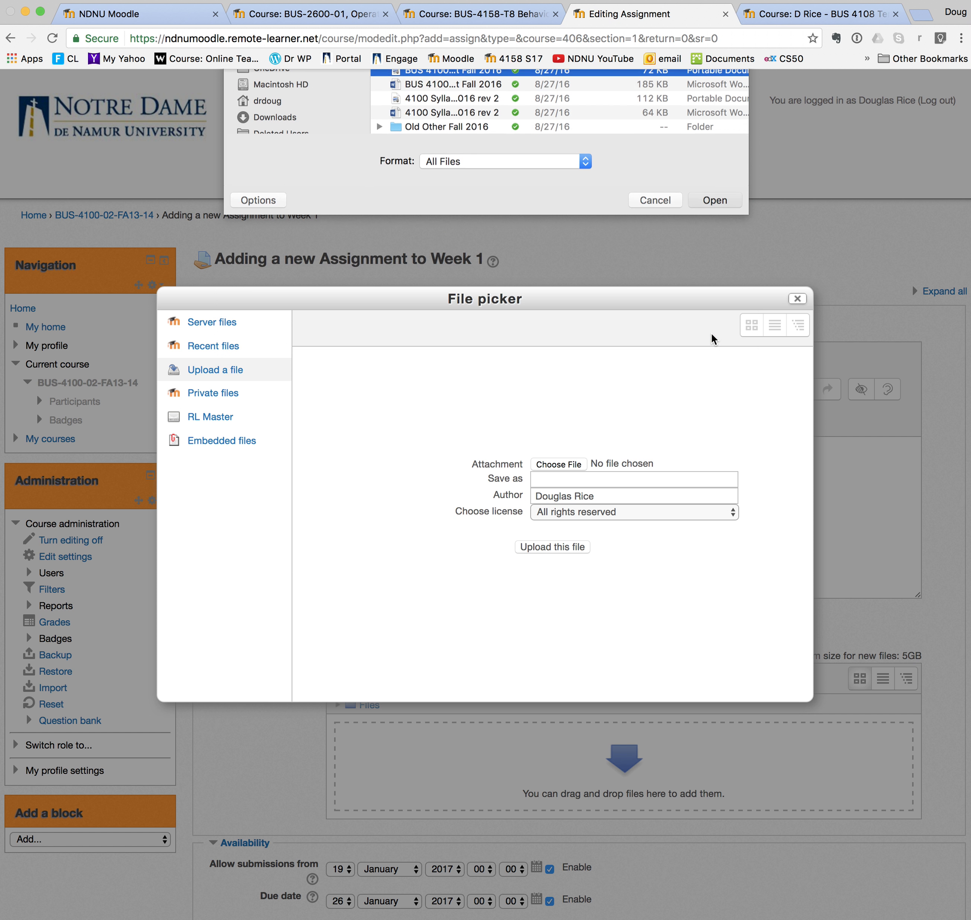
left_click(571, 481)
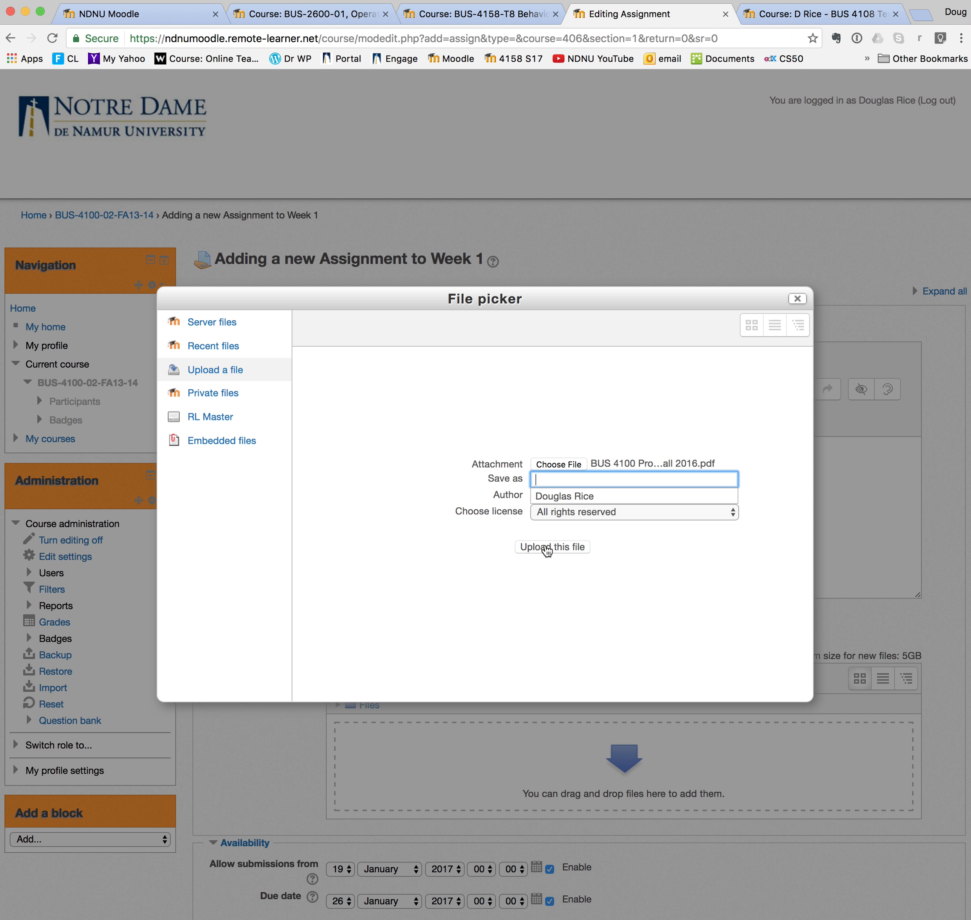
left_click(546, 548)
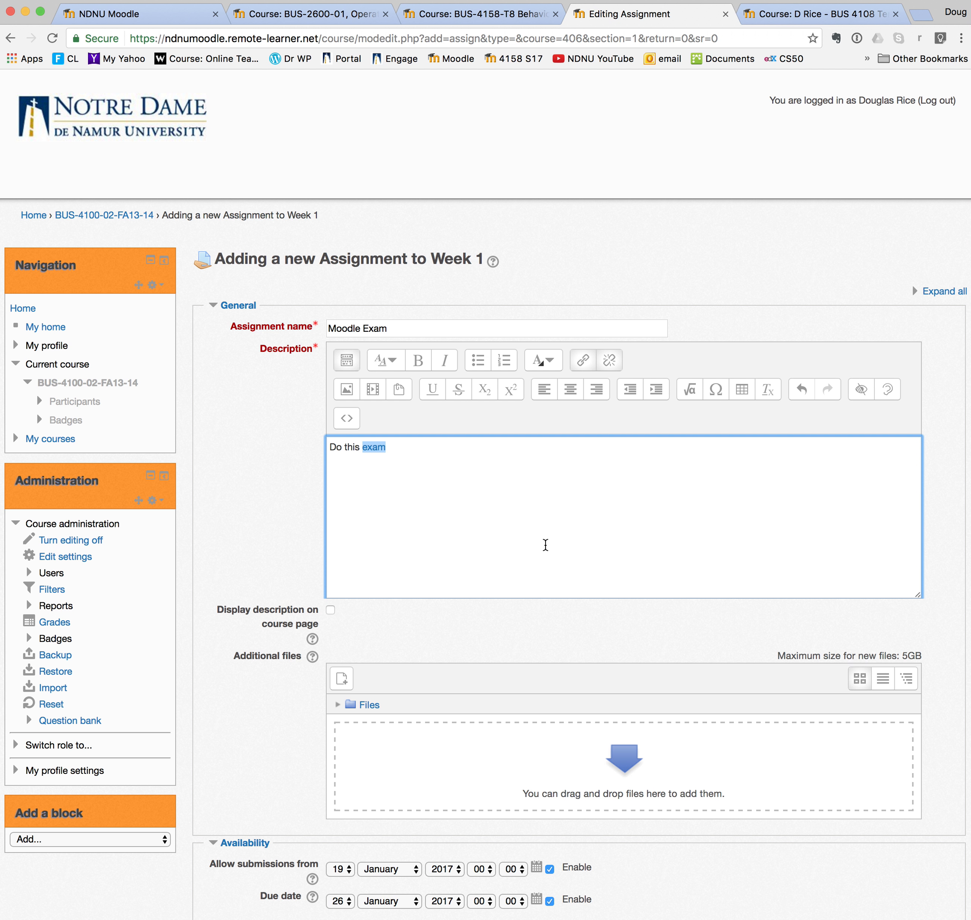
Look over the assignment's availability and submission settings, then save the assignment and return to the course
left_click(531, 537)
scroll(451, 611, "down", 5)
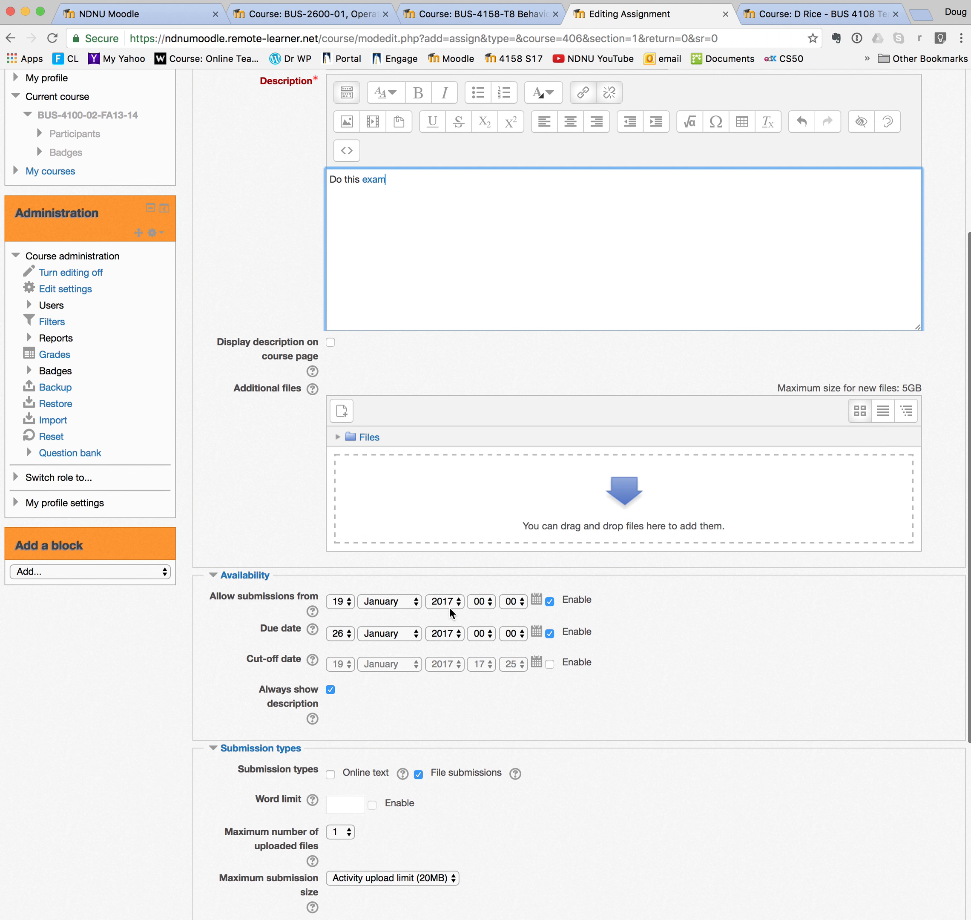
scroll(368, 803, "down", 5)
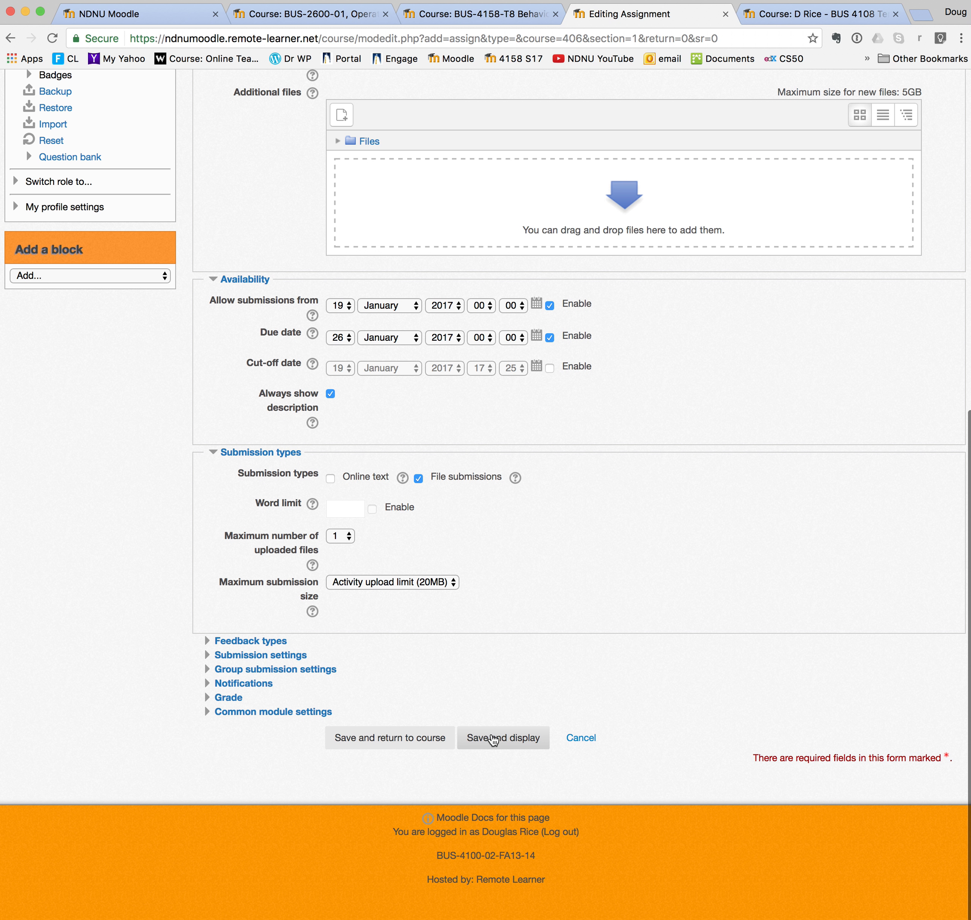
left_click(419, 739)
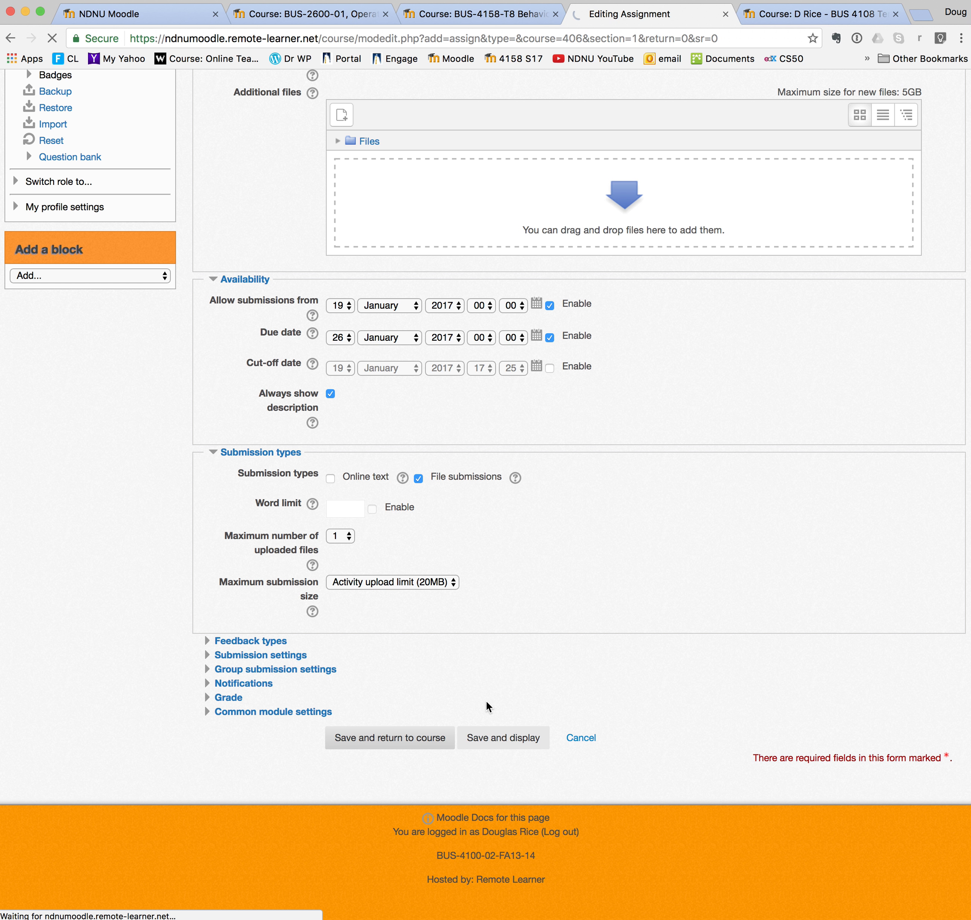
View the Moodle Exam assignment in Week 1, check its linked exam PDF, and return to the BUS-4100-02 course page
scroll(475, 596, "up", 6)
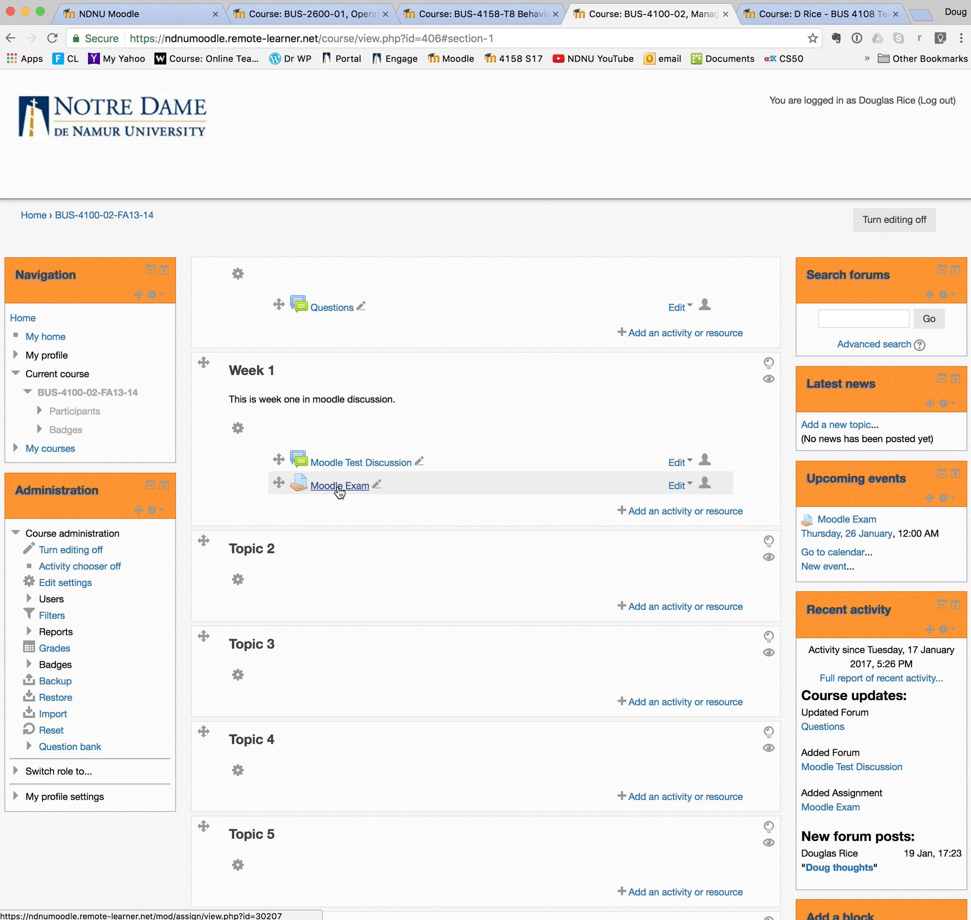
left_click(339, 487)
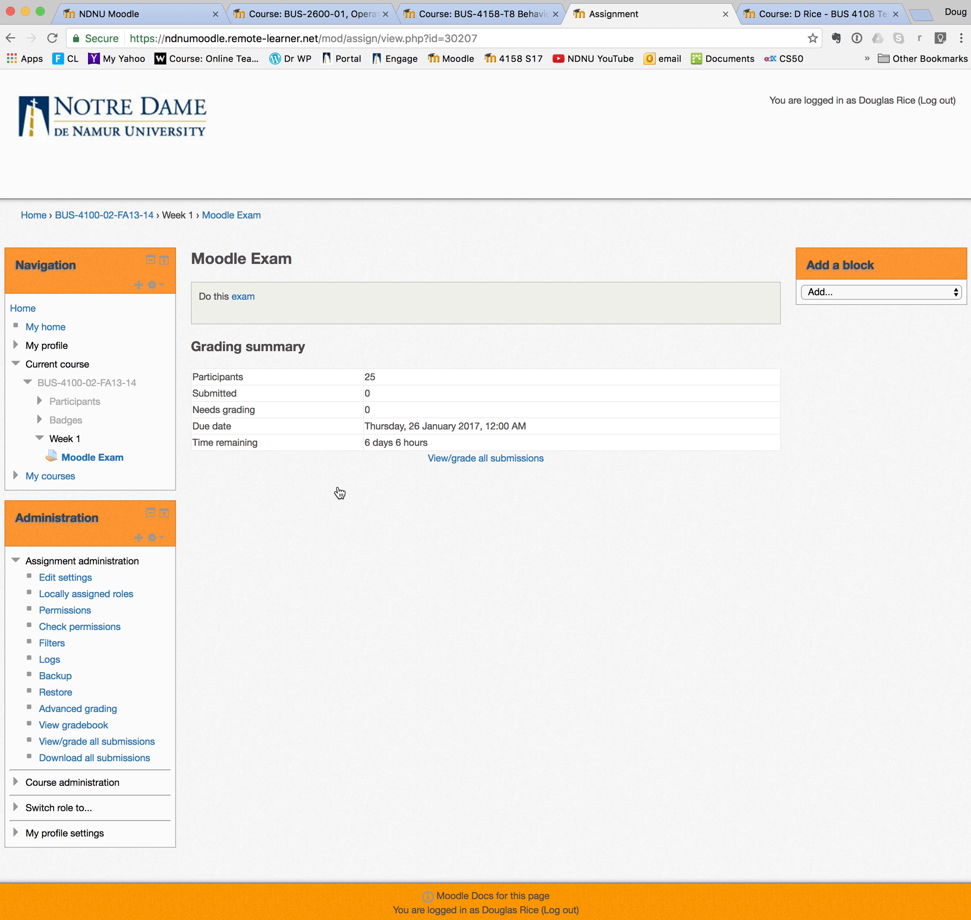
left_click(243, 299)
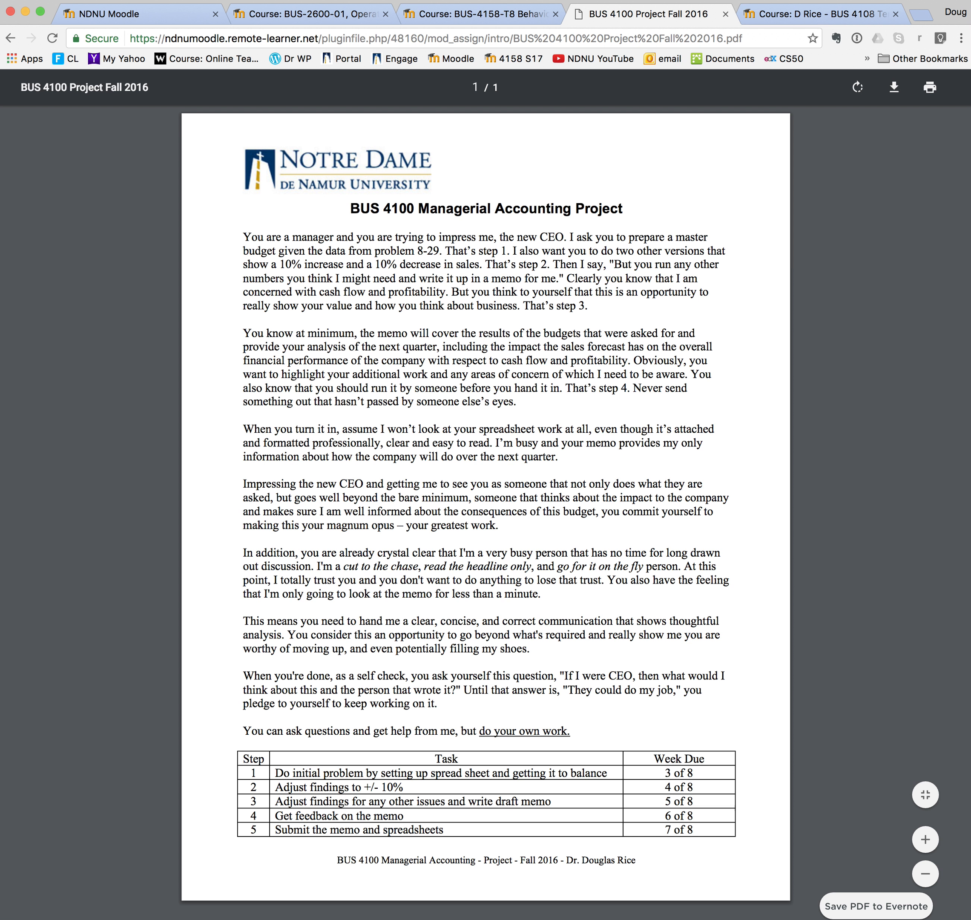
left_click(494, 15)
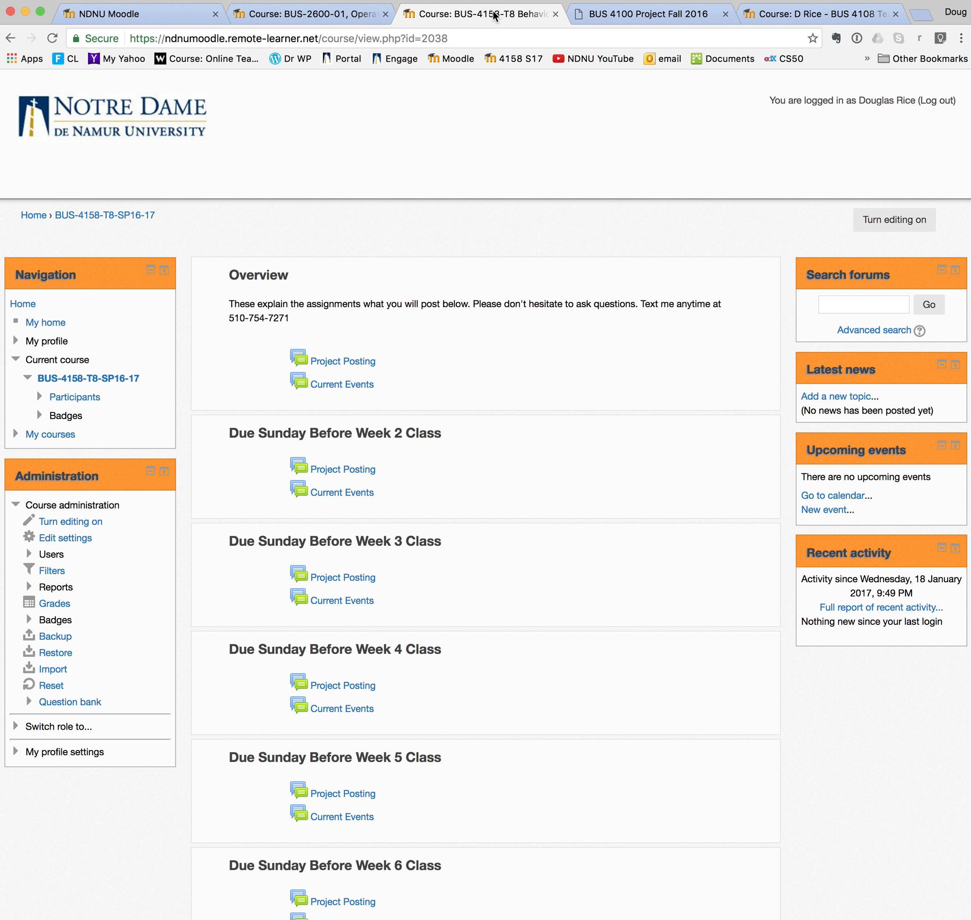
left_click(659, 15)
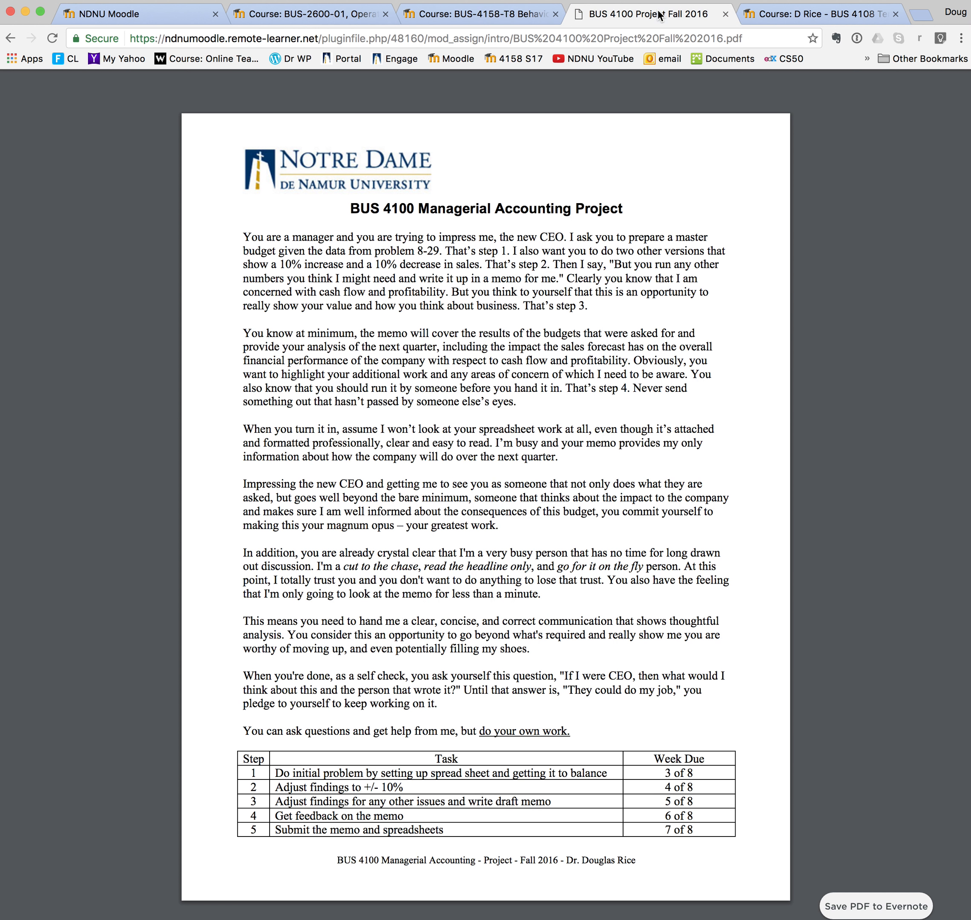
left_click(11, 38)
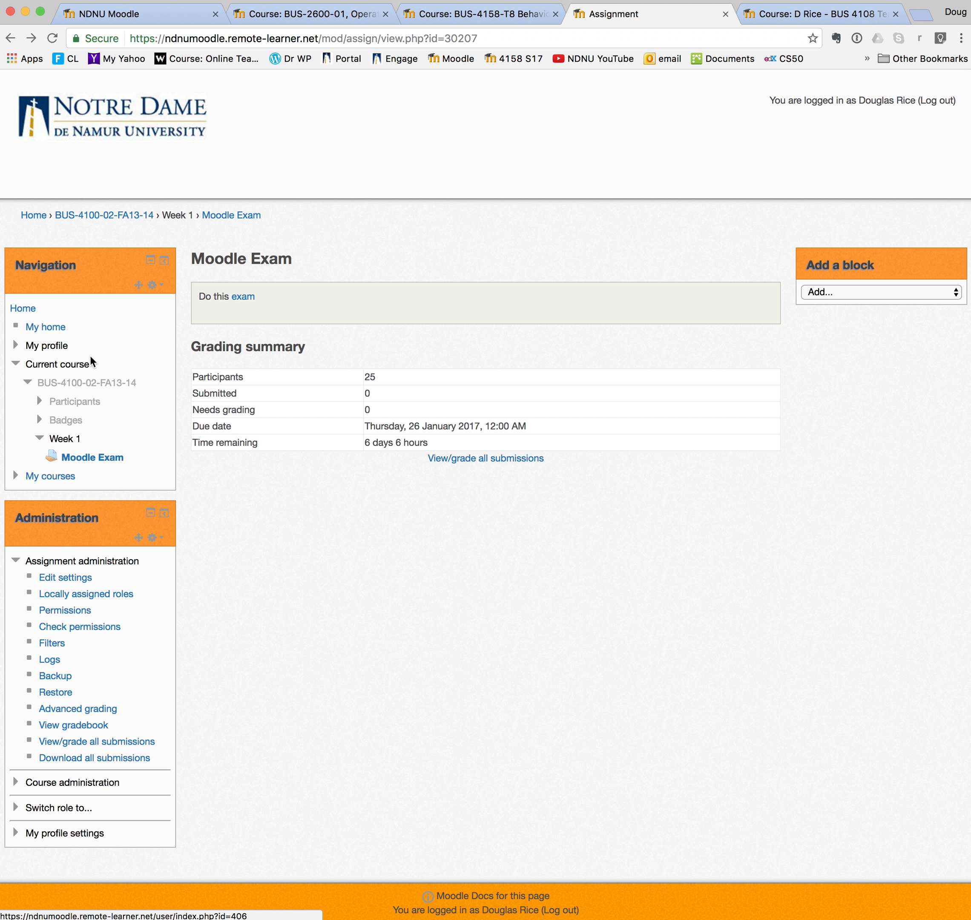
left_click(119, 216)
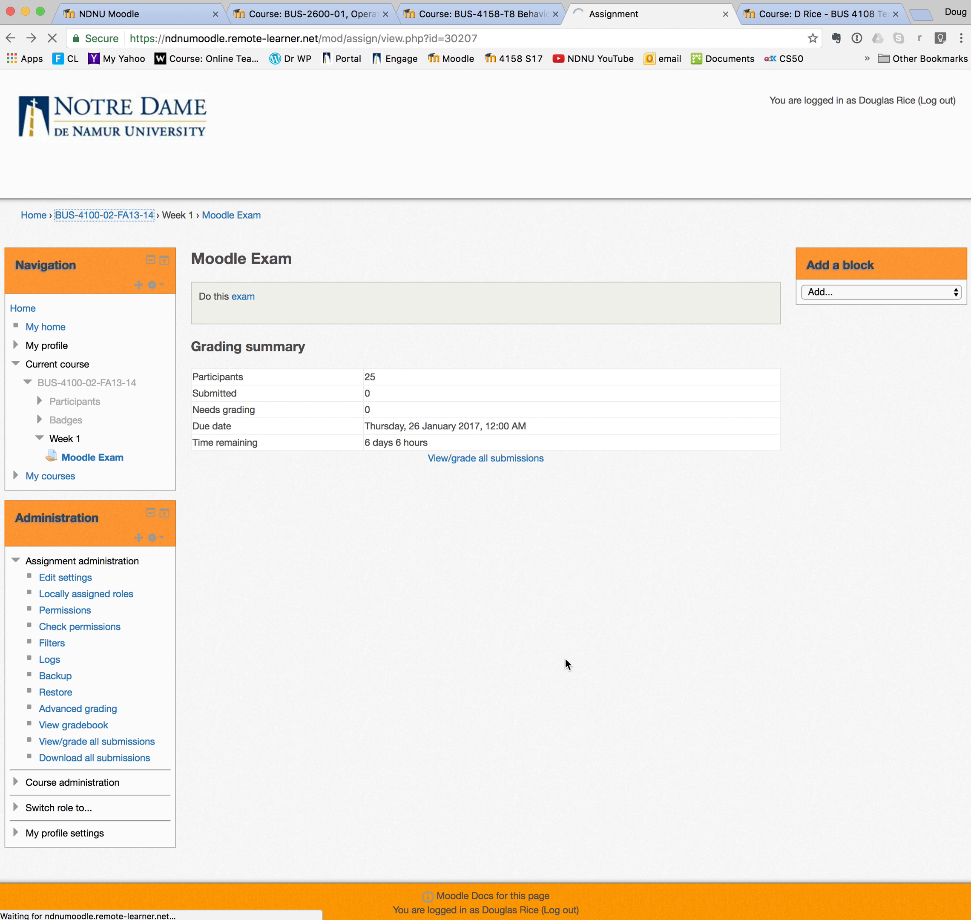
Hide the sections Topic 2 through Topic 7 from students
scroll(568, 663, "down", 1)
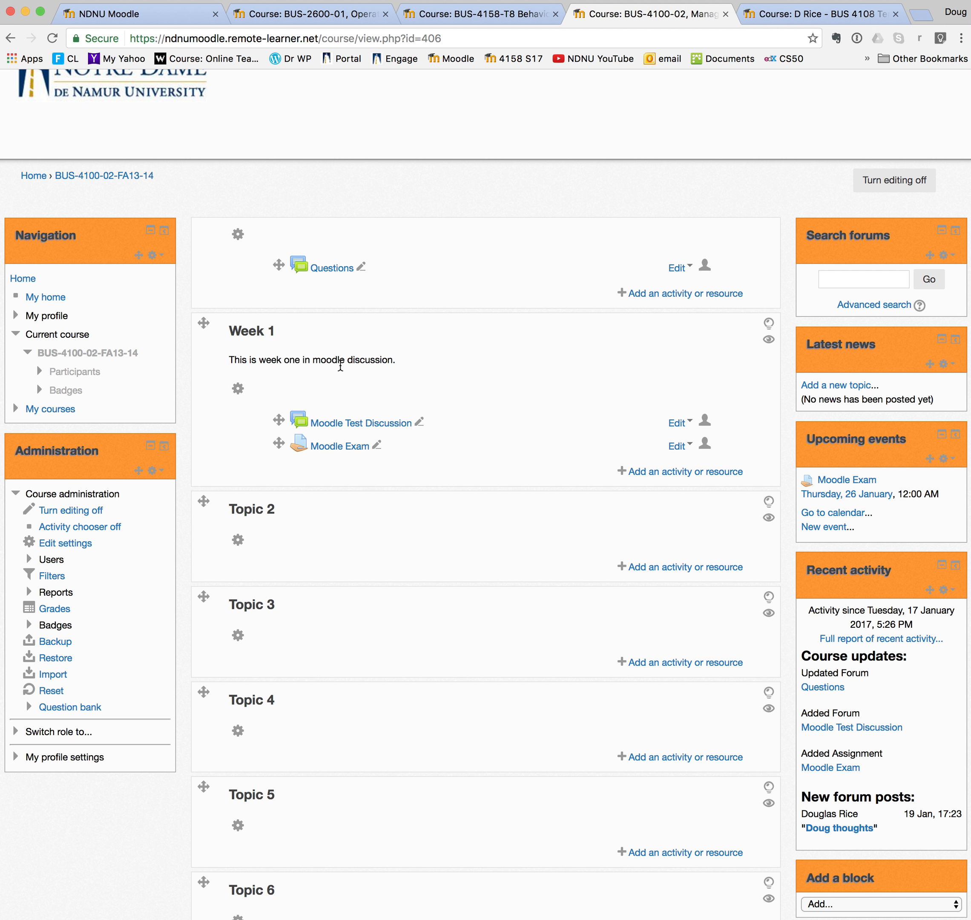
scroll(374, 590, "down", 3)
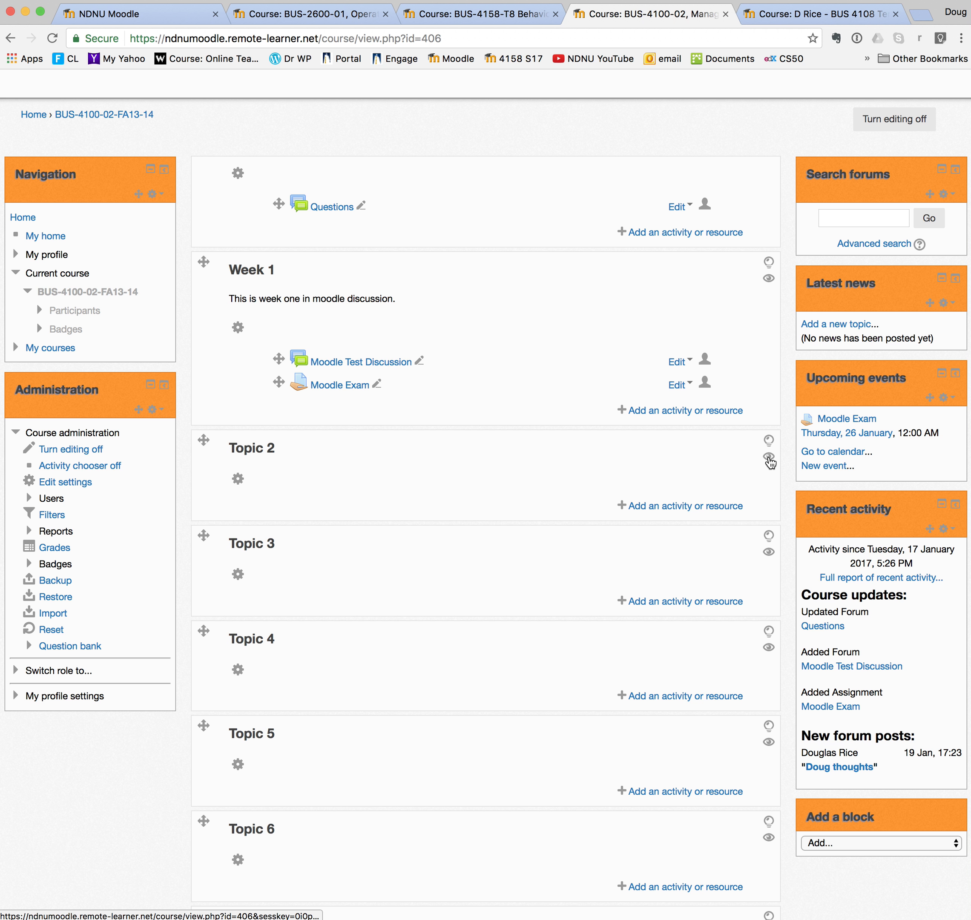
left_click(770, 459)
left_click(768, 552)
left_click(768, 647)
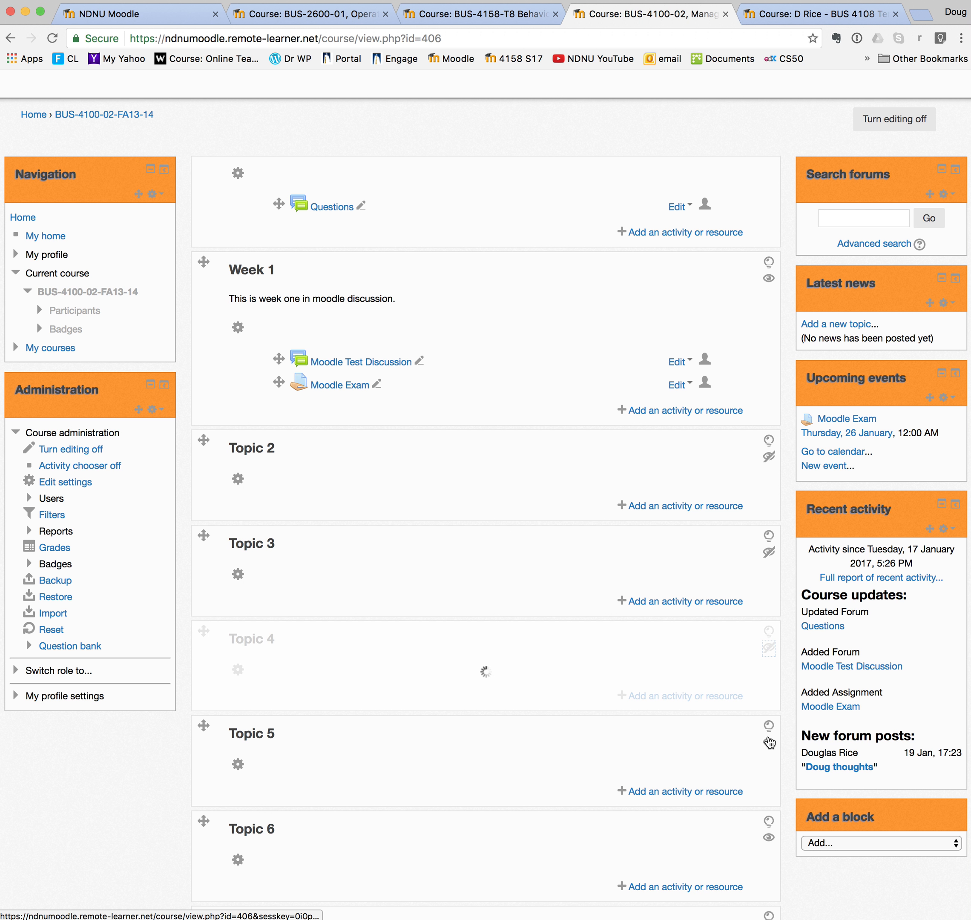
left_click(769, 743)
left_click(769, 839)
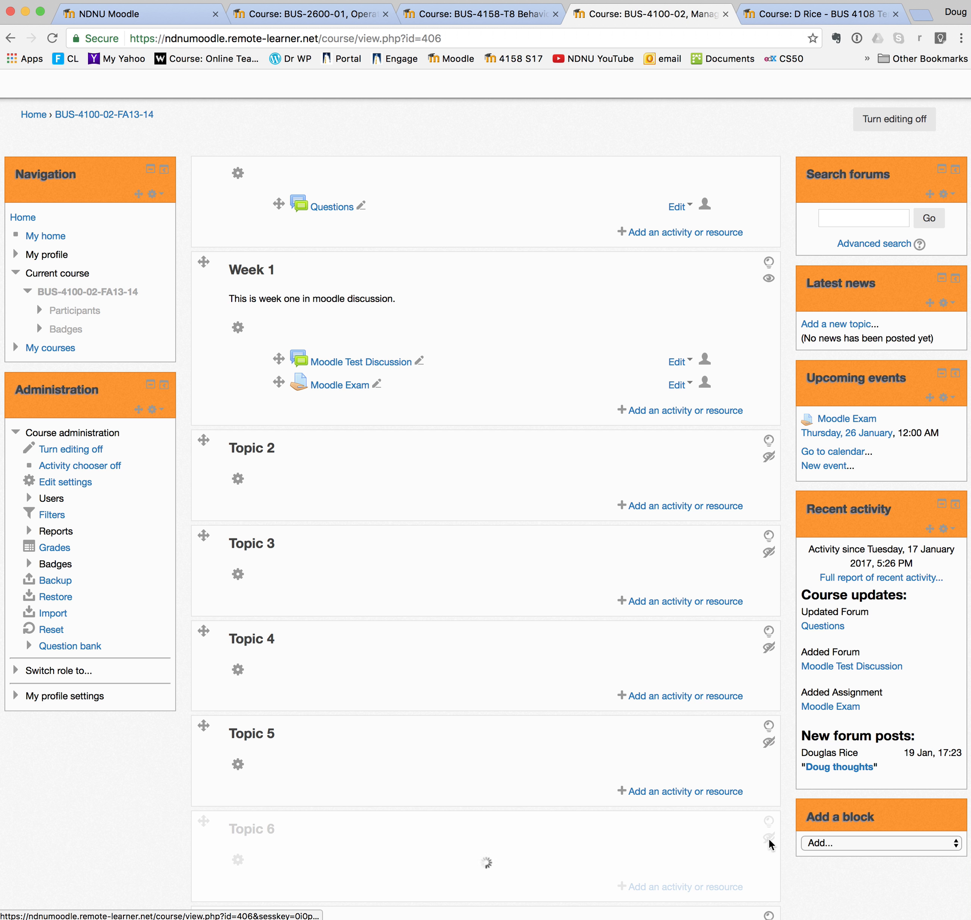
scroll(767, 842, "down", 3)
left_click(769, 698)
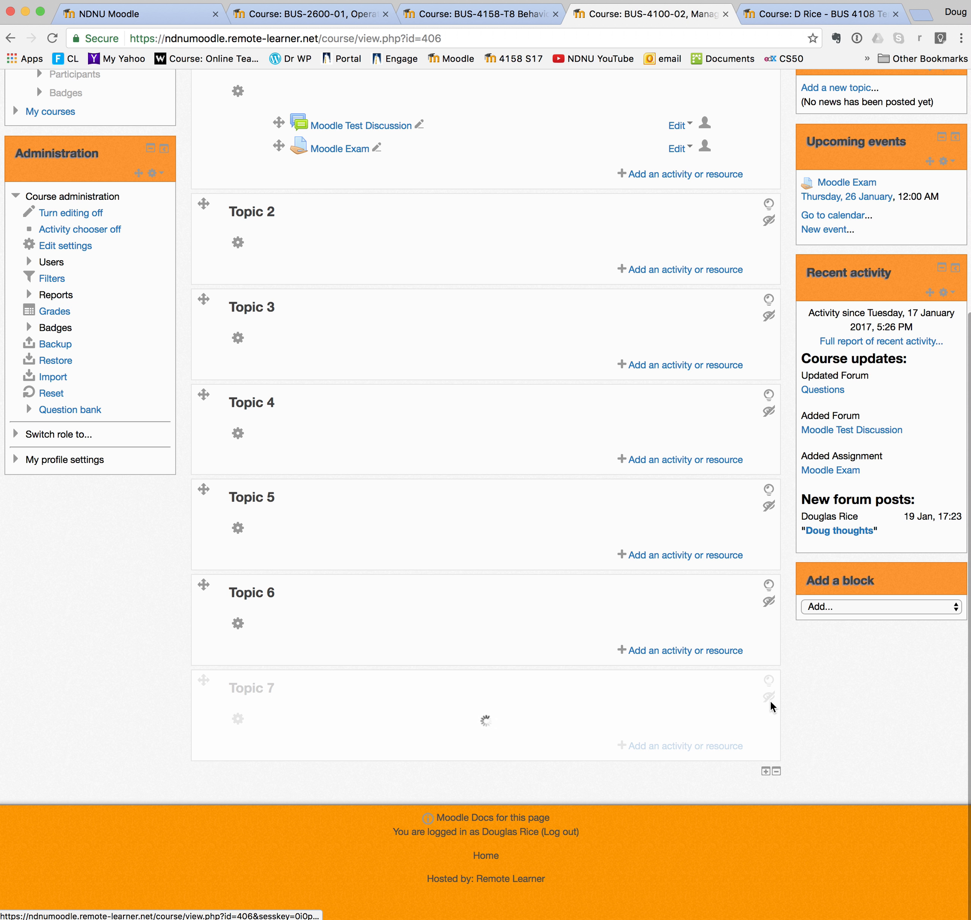
Turn editing off, preview the course in the Student role, and return to the normal role
left_click(62, 214)
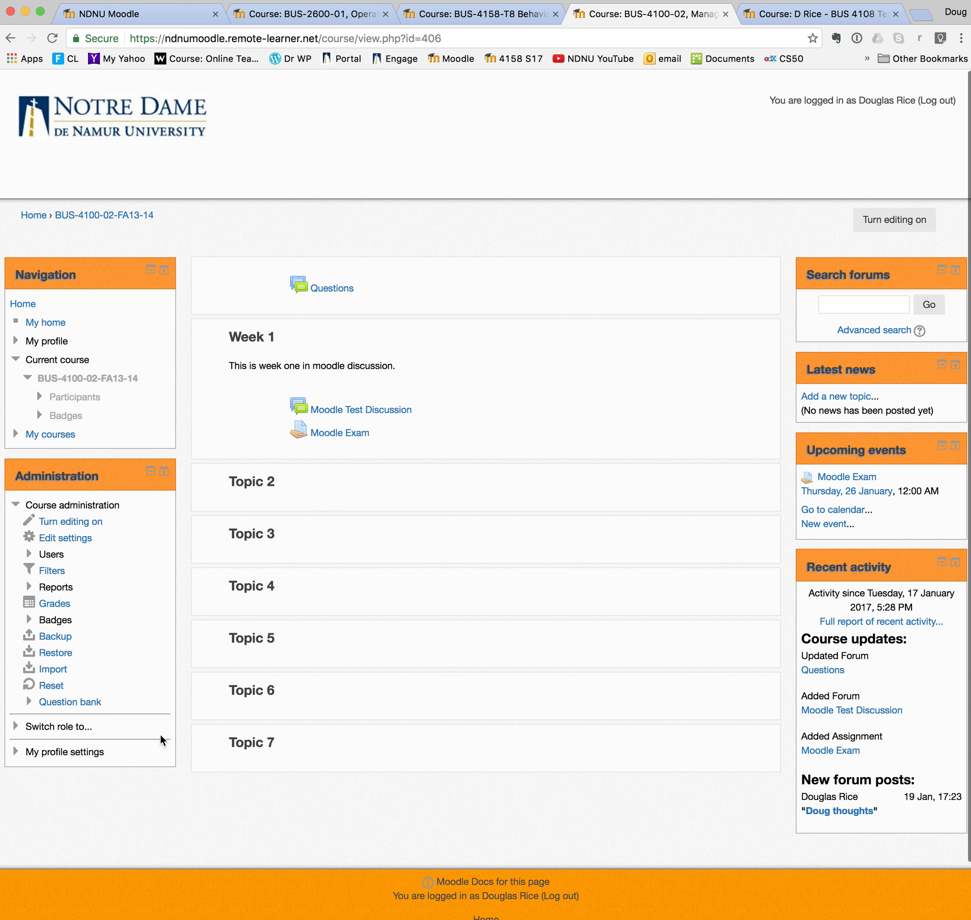
left_click(56, 725)
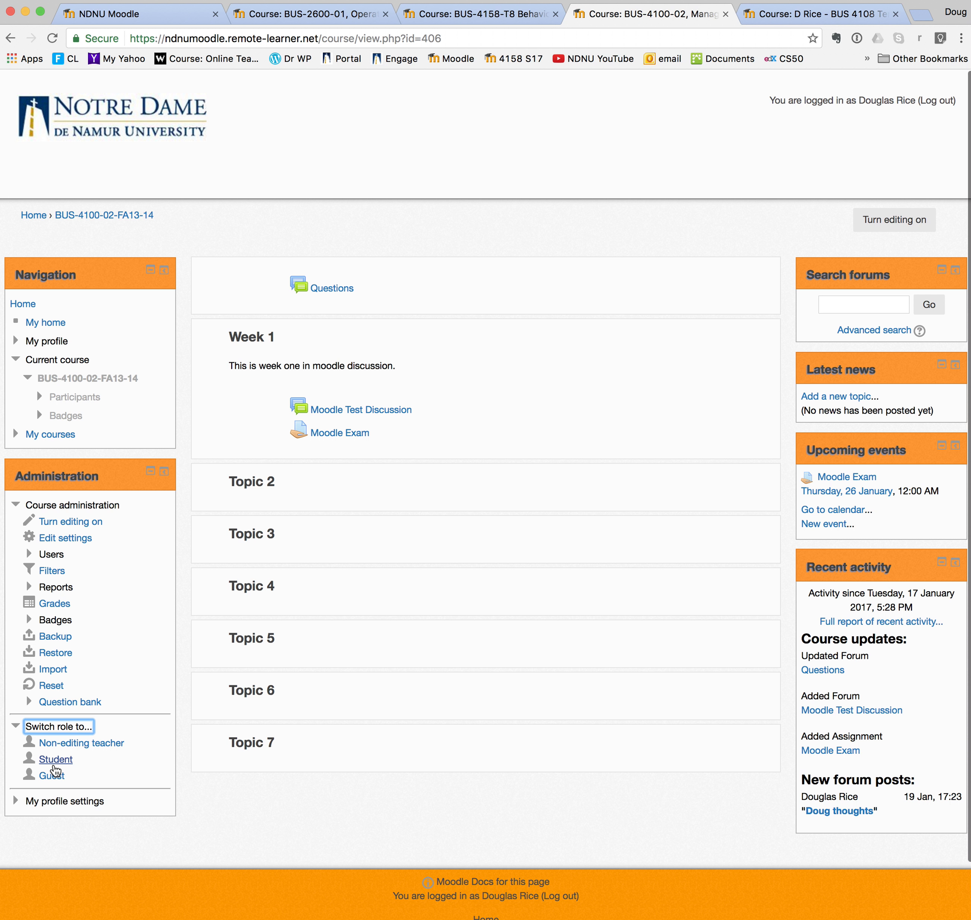
left_click(56, 763)
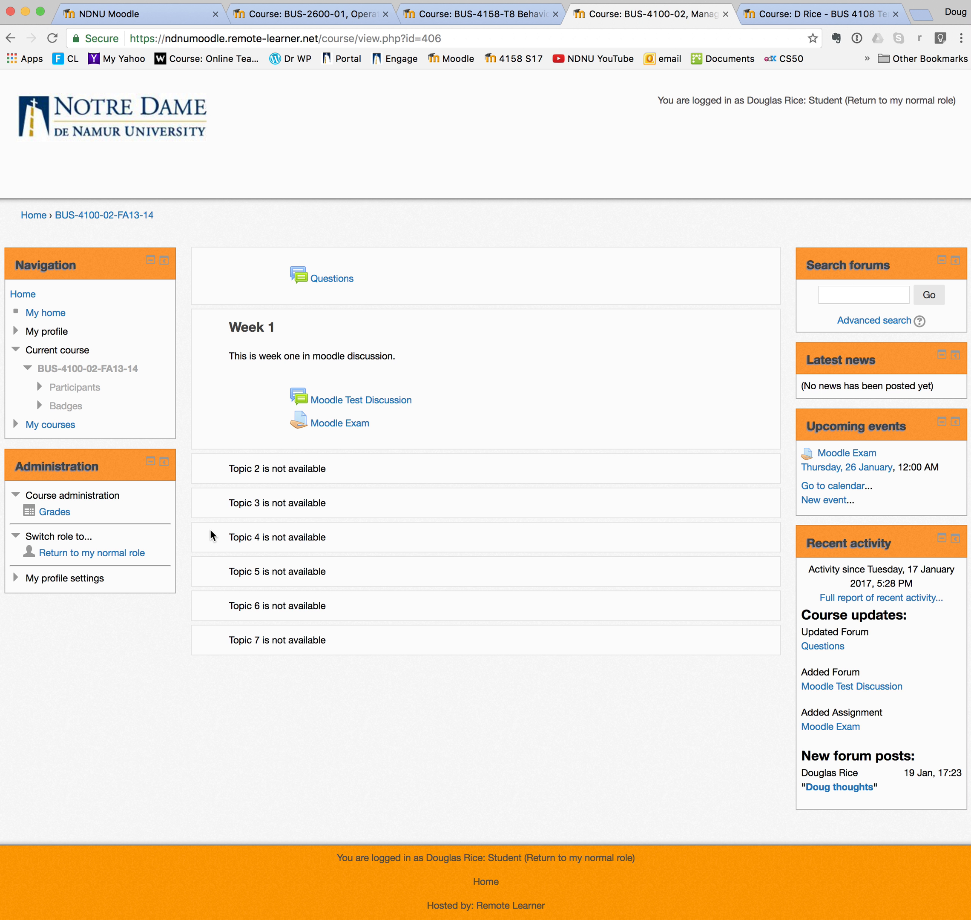
left_click(77, 553)
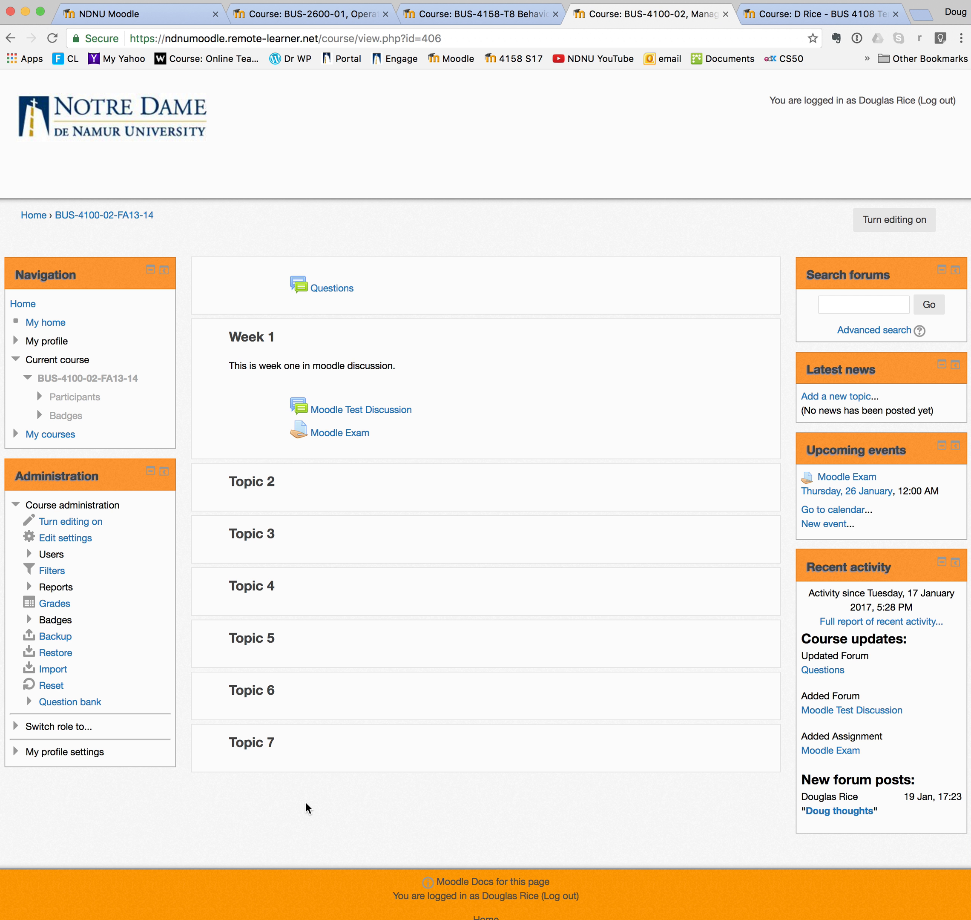
Turn editing on for the course and make the Topic 2 section visible to students
left_click(81, 521)
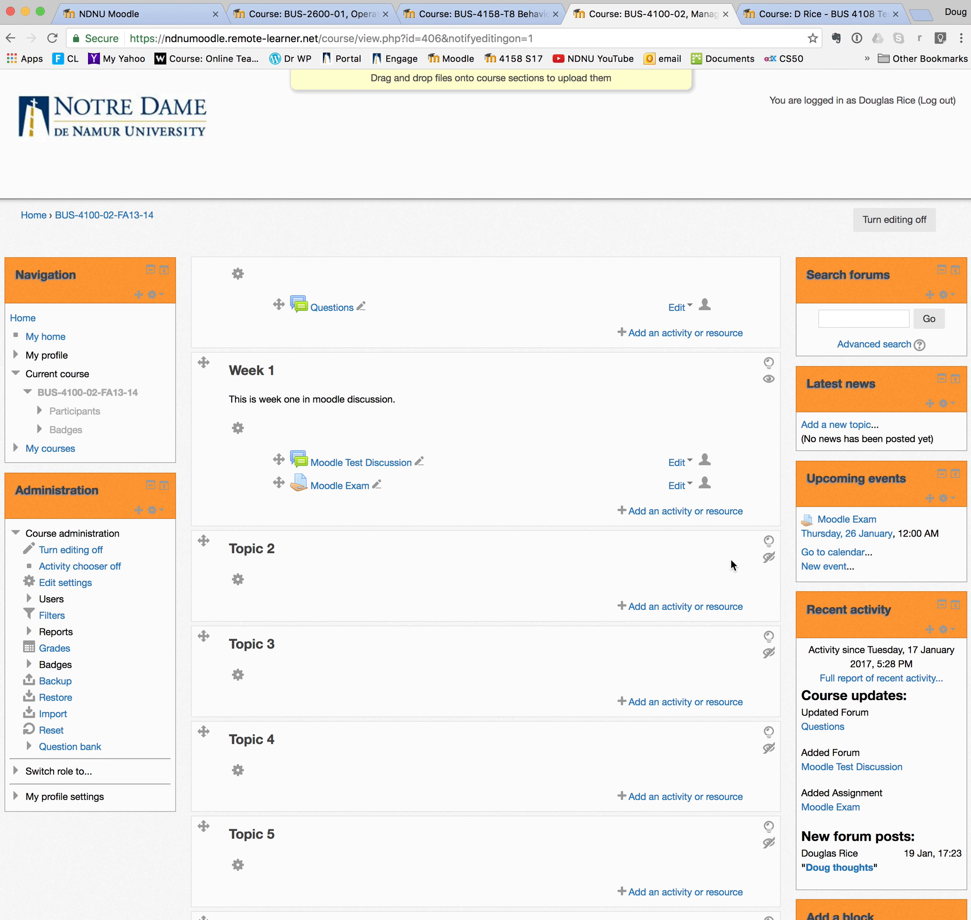
left_click(769, 559)
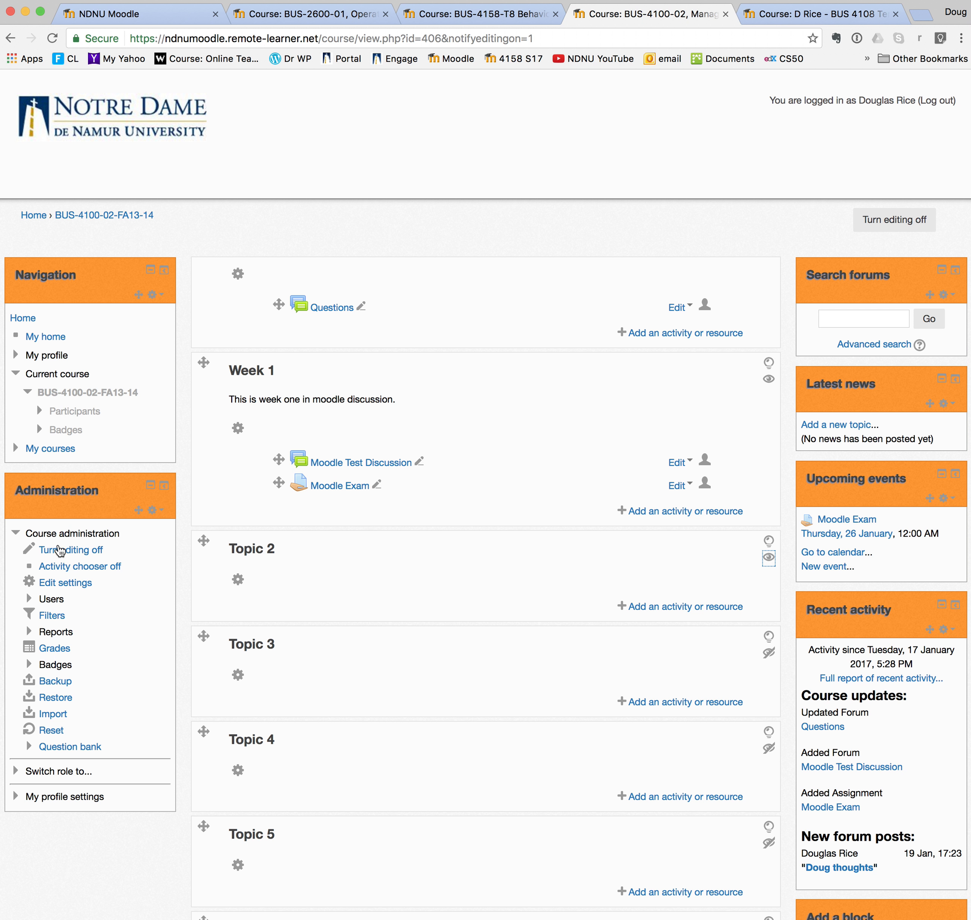
Turn editing off, check in the Student role which topics students see with Topic 2 shown, and return to the normal role
left_click(58, 549)
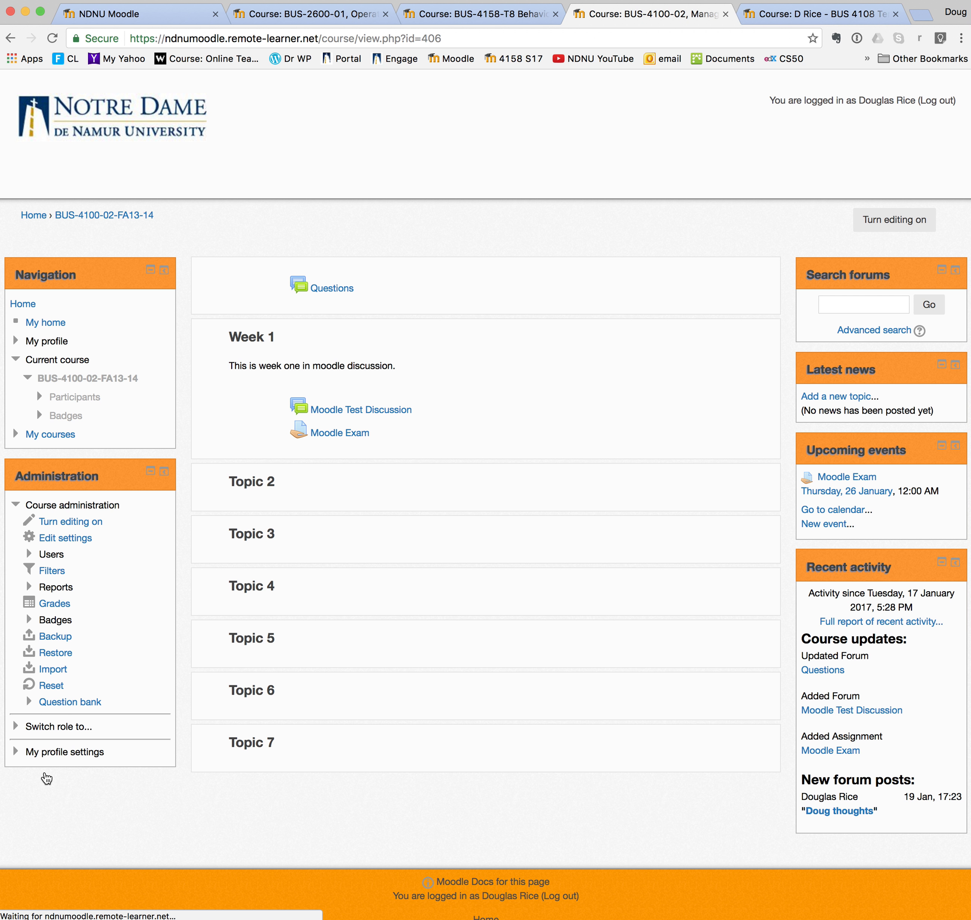
left_click(70, 727)
left_click(60, 762)
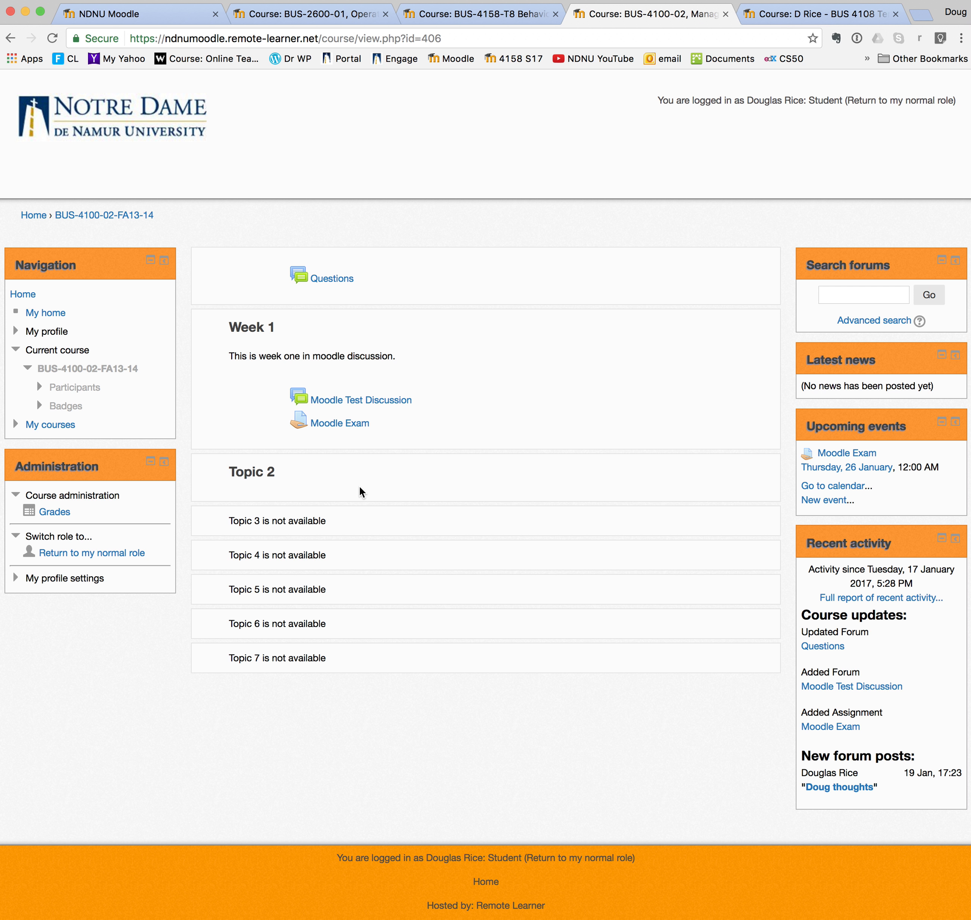
left_click(74, 554)
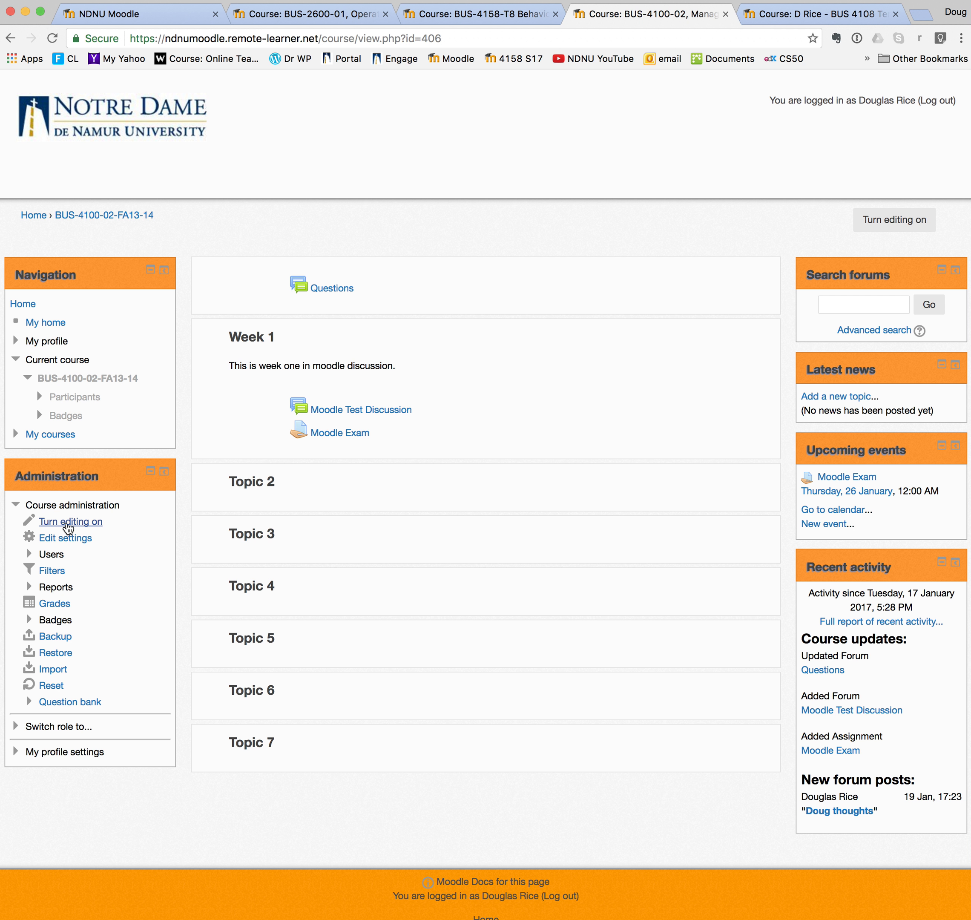
Turn editing on for the course and hide the Topic 2 section from students
left_click(68, 525)
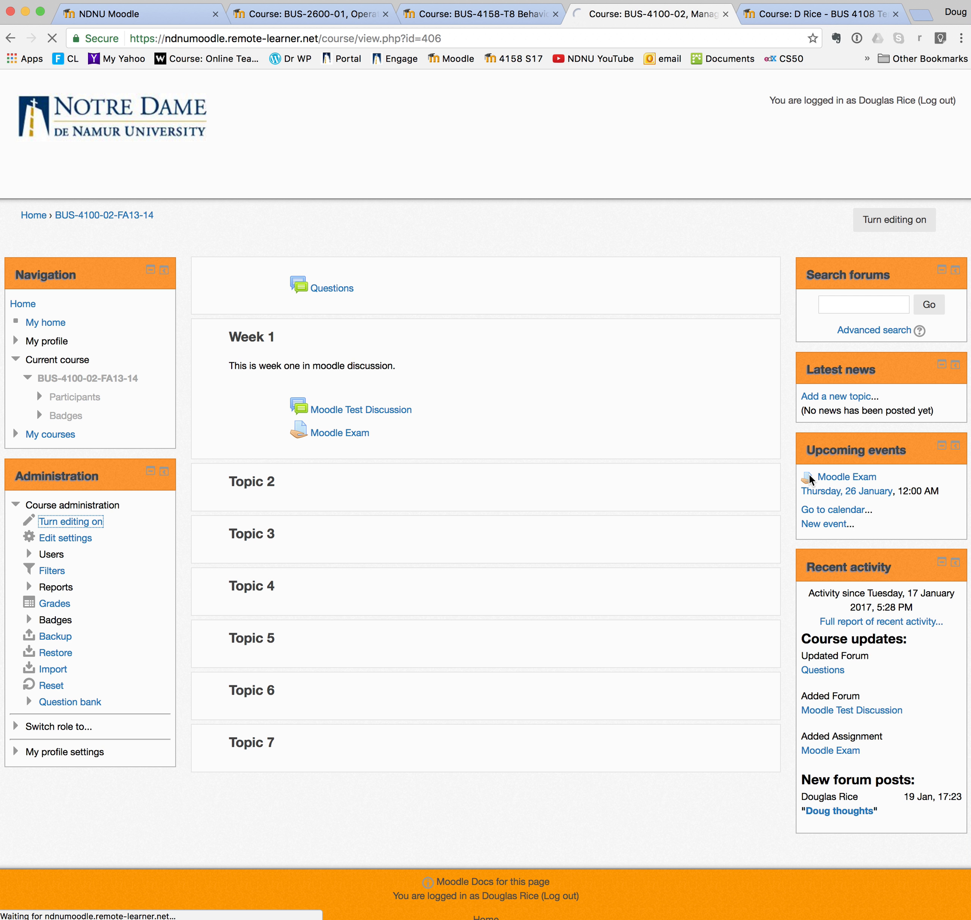
left_click(769, 557)
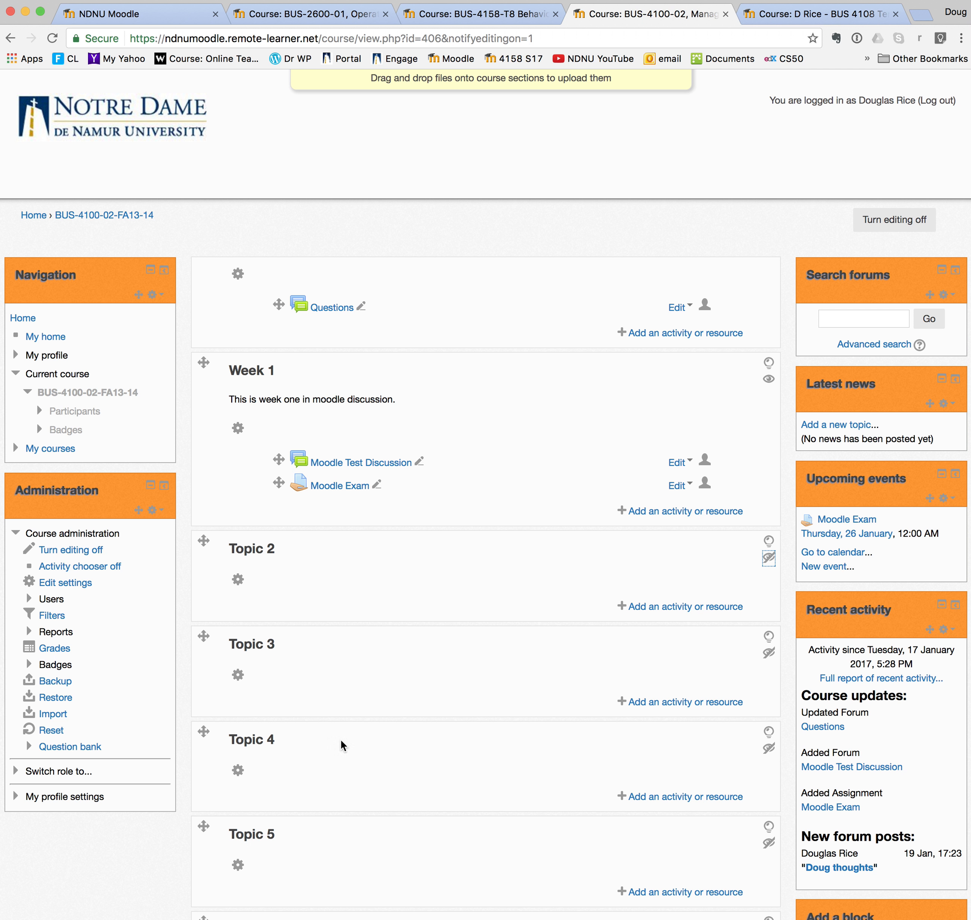
Start adding a new Page resource to the Week 1 section
scroll(259, 718, "down", 1)
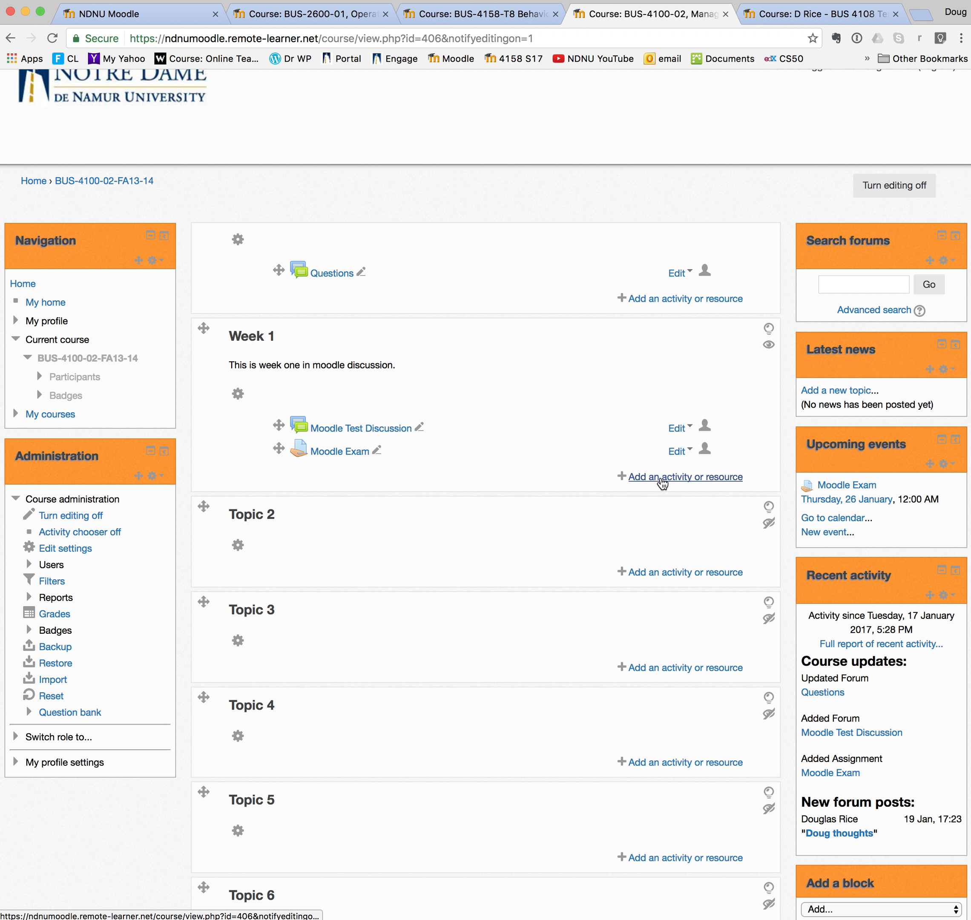
left_click(662, 478)
scroll(339, 578, "down", 6)
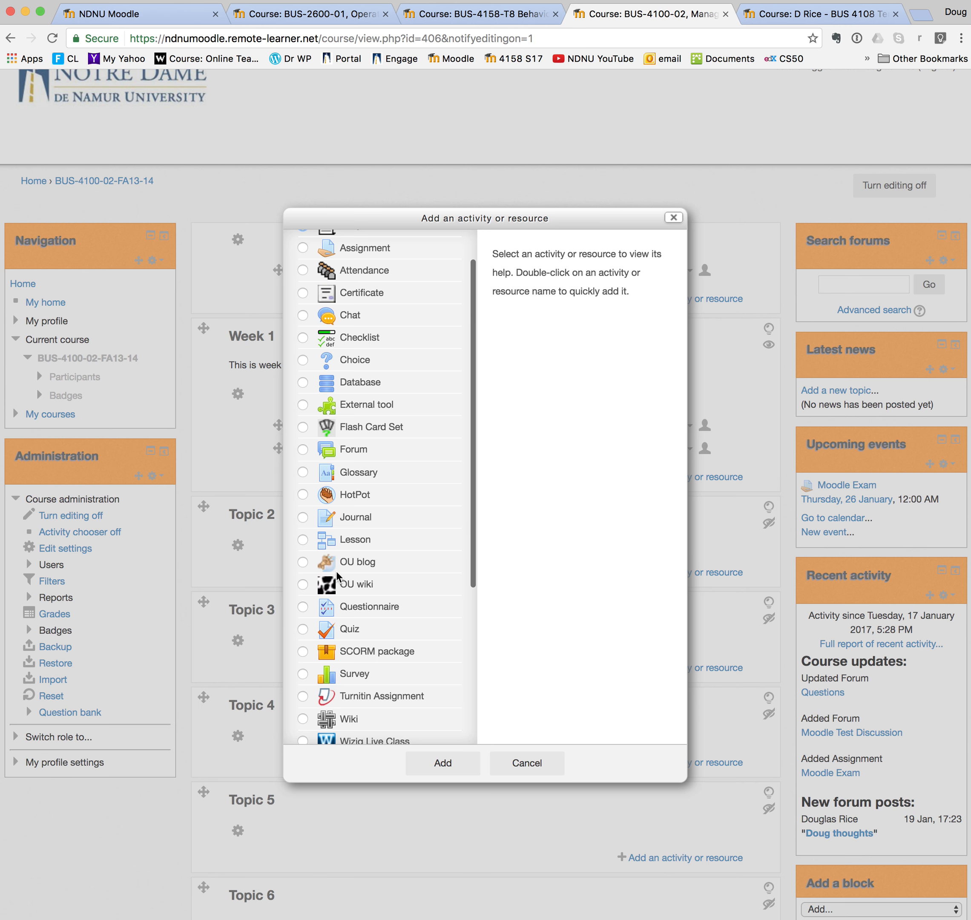
left_click(303, 710)
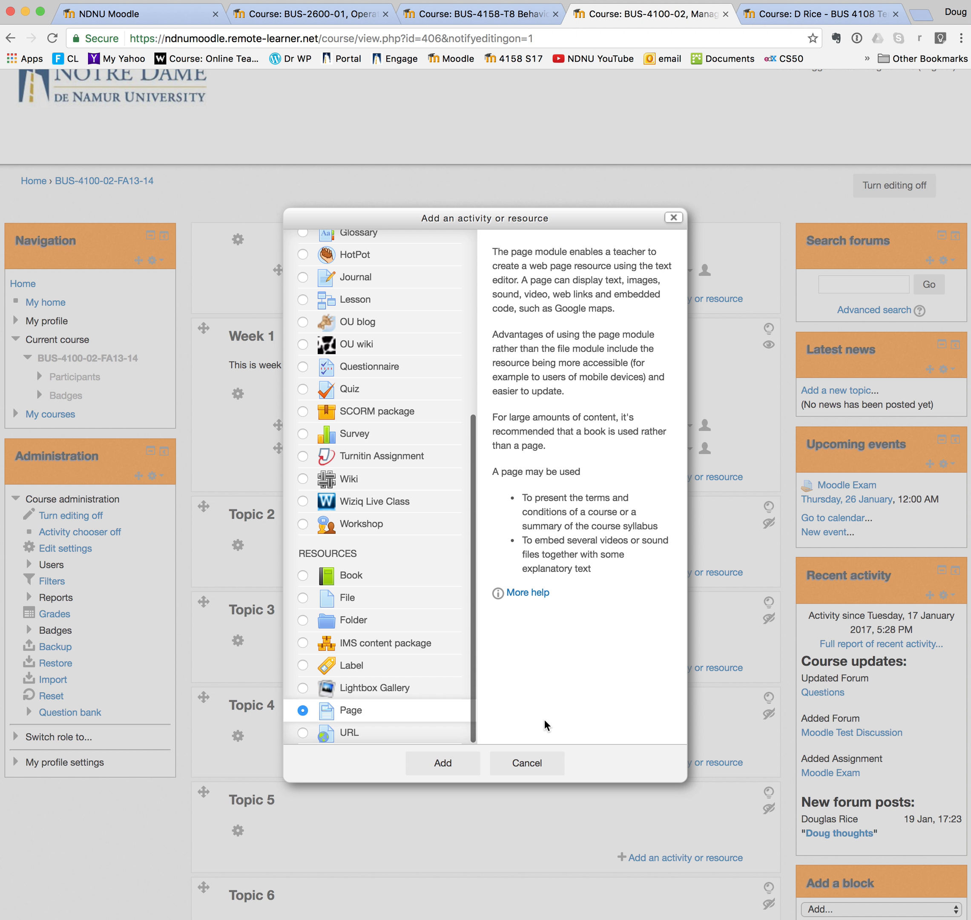
left_click(443, 763)
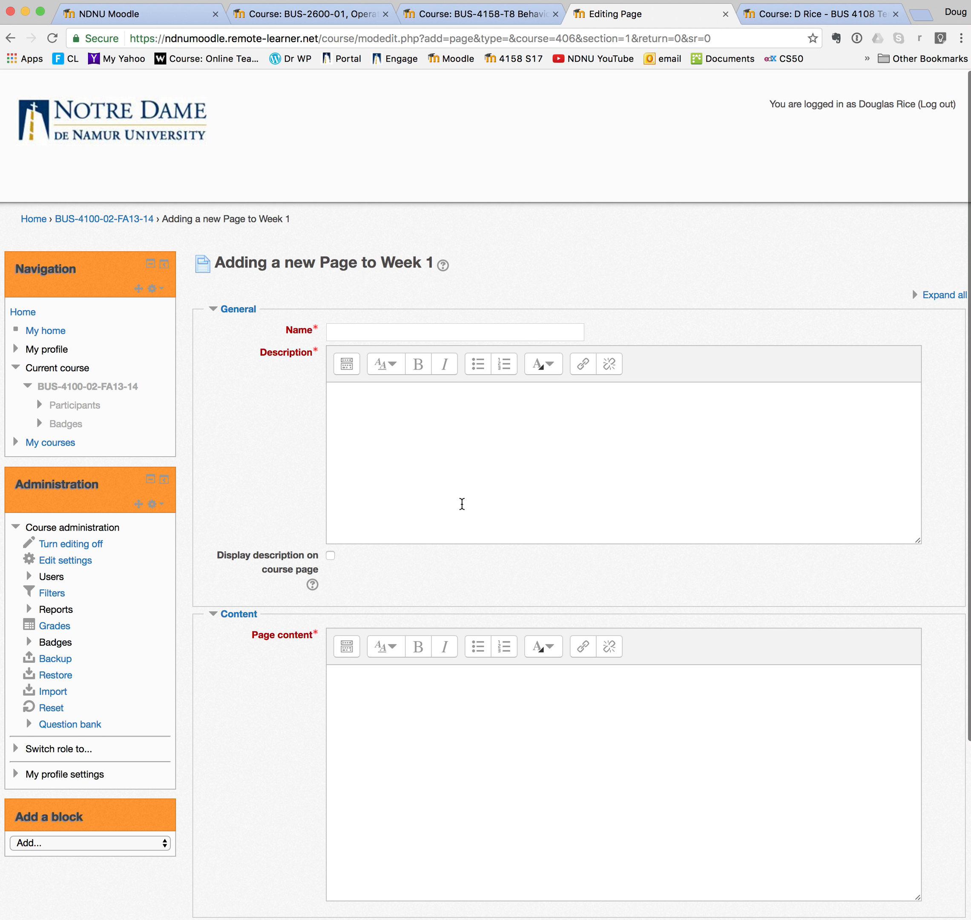
Name the new page "Static Page" and give it the description "Page for Moodle Info"
left_click(454, 328)
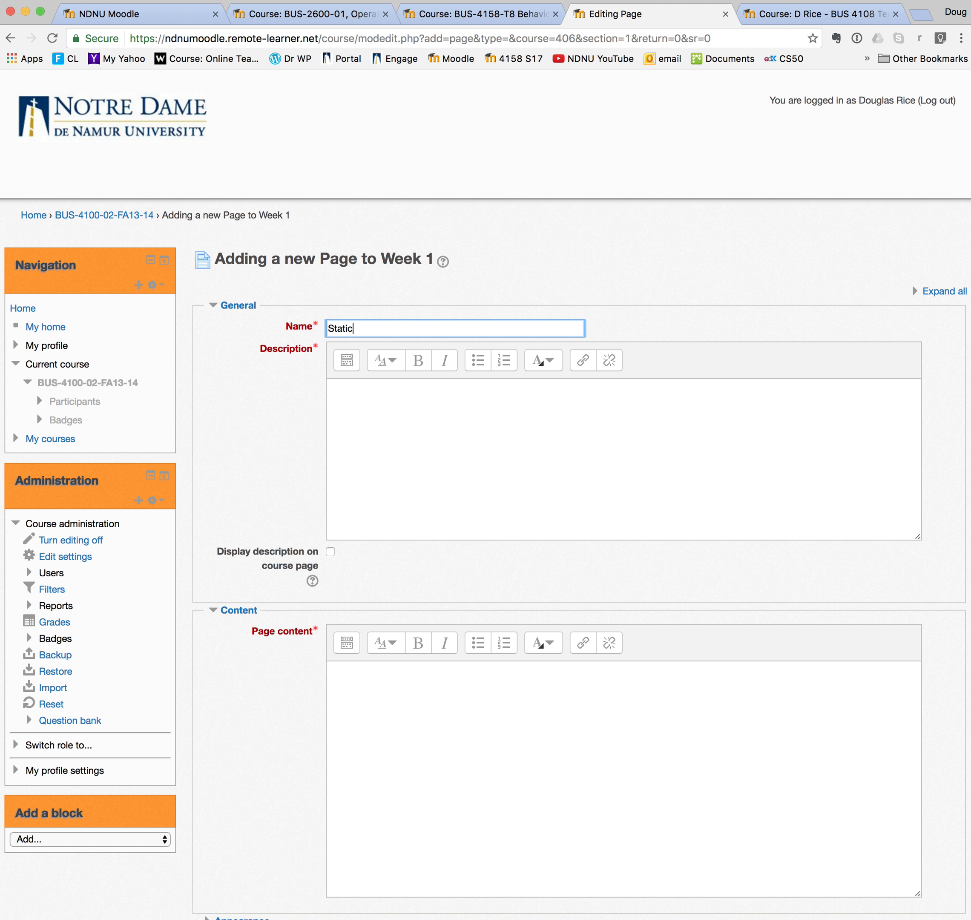
key("Tab")
key("Tab")
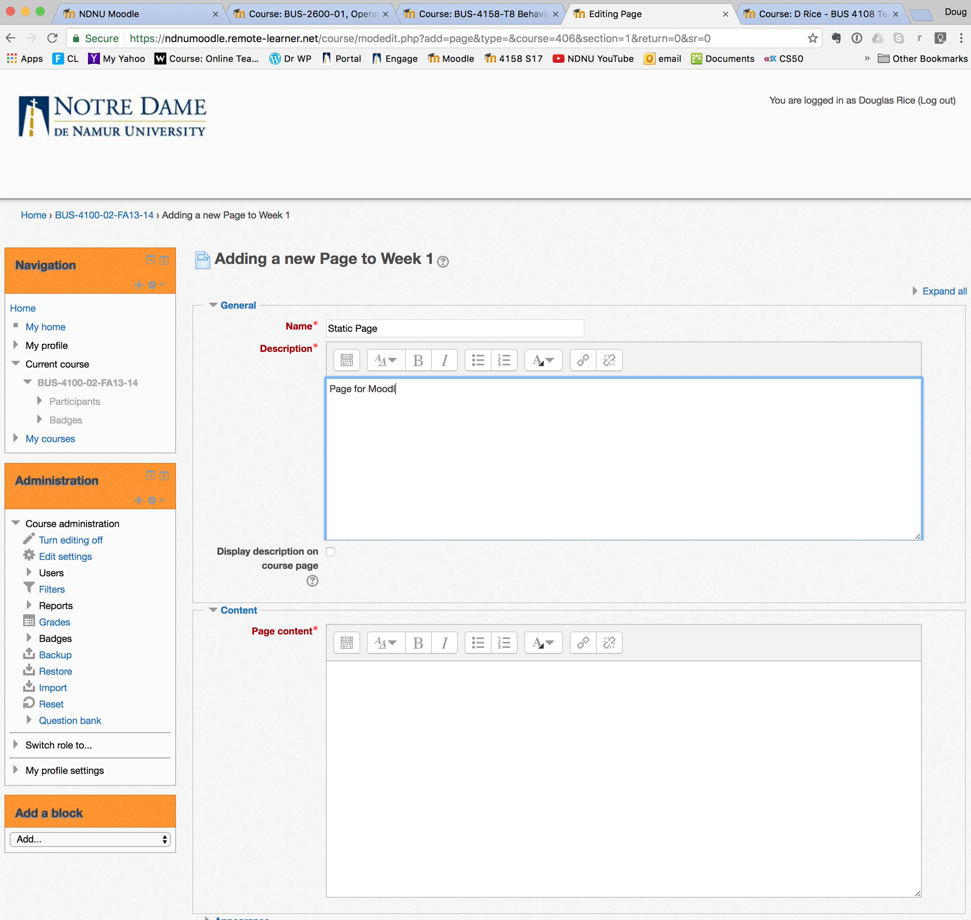
Expand the content editor's formatting options, enter "Insert Text here" as the page content, and save the page, returning to the course
left_click(468, 733)
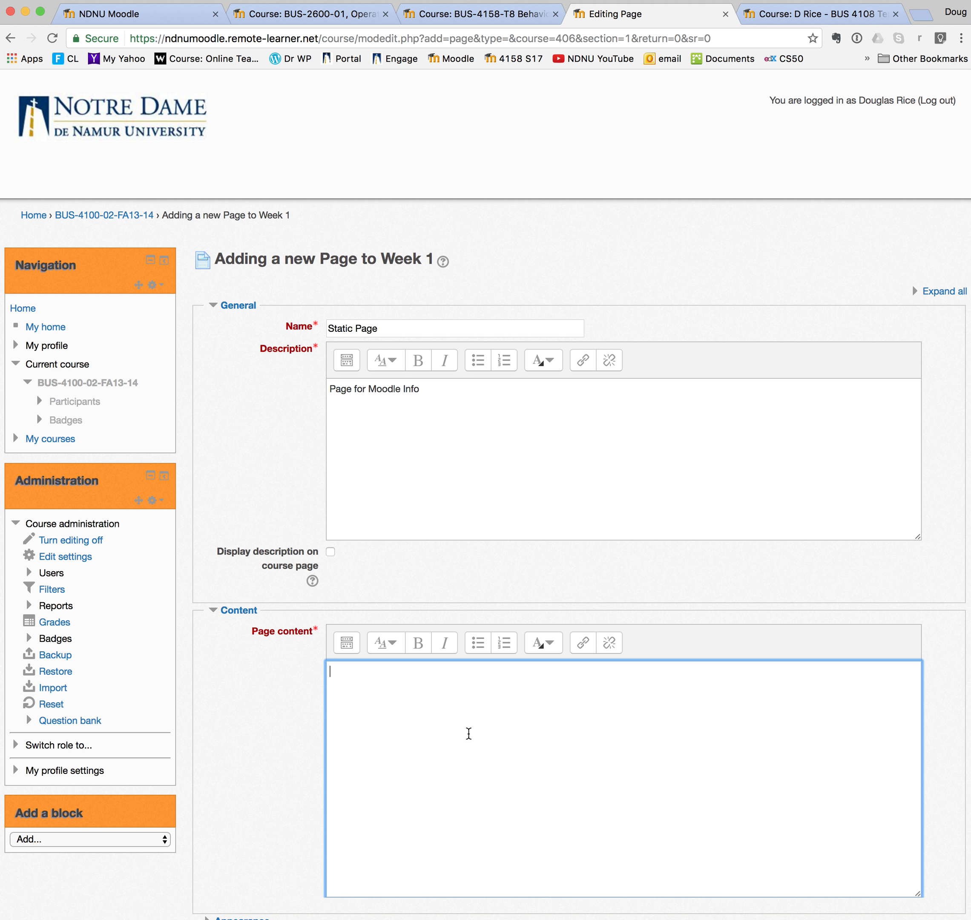
scroll(476, 728, "down", 5)
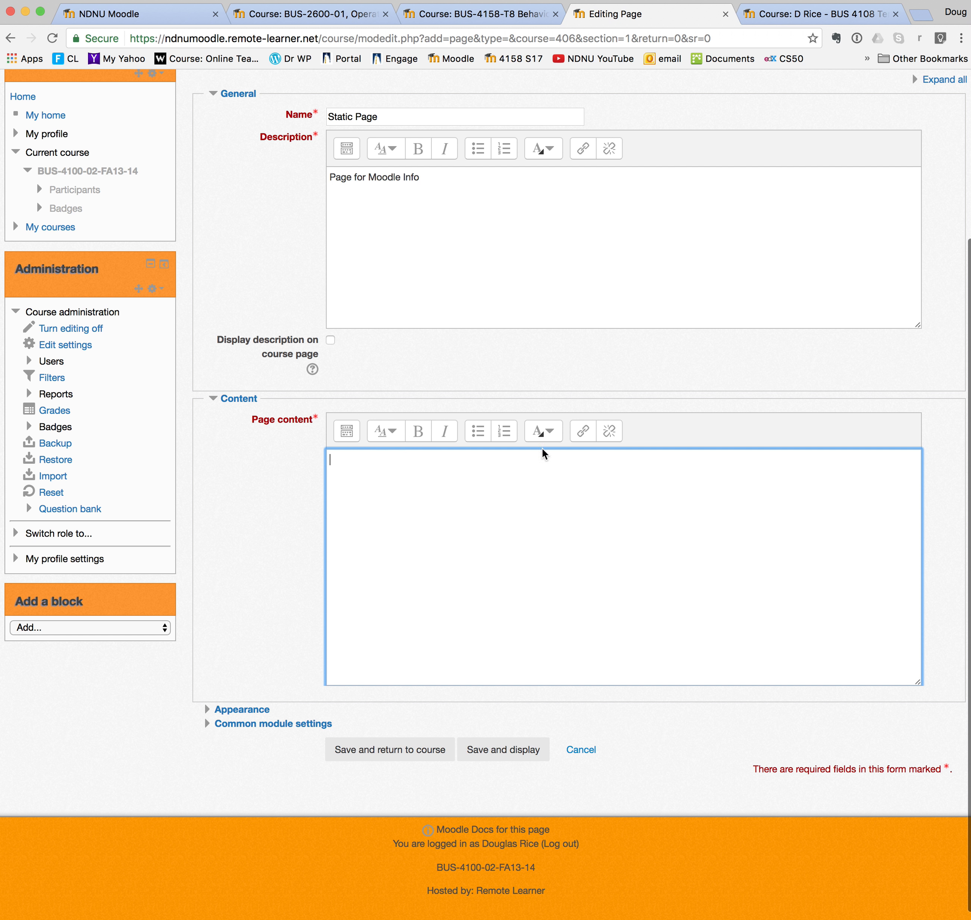
left_click(347, 430)
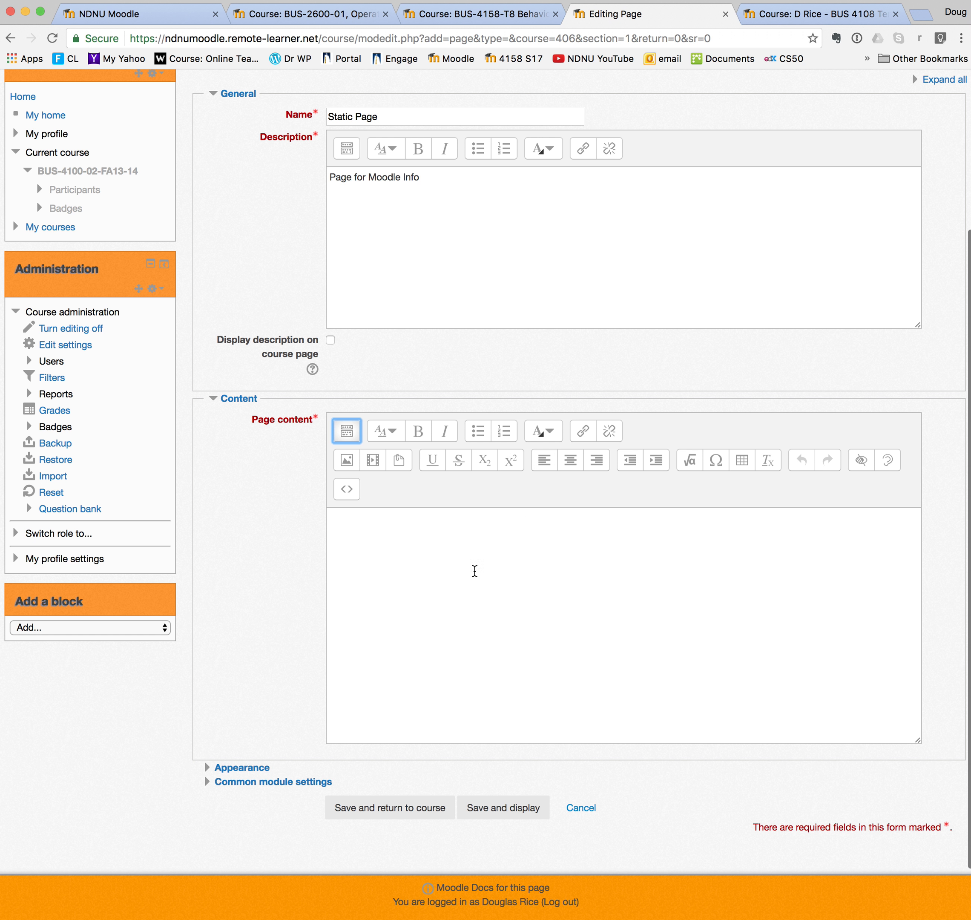
left_click(457, 549)
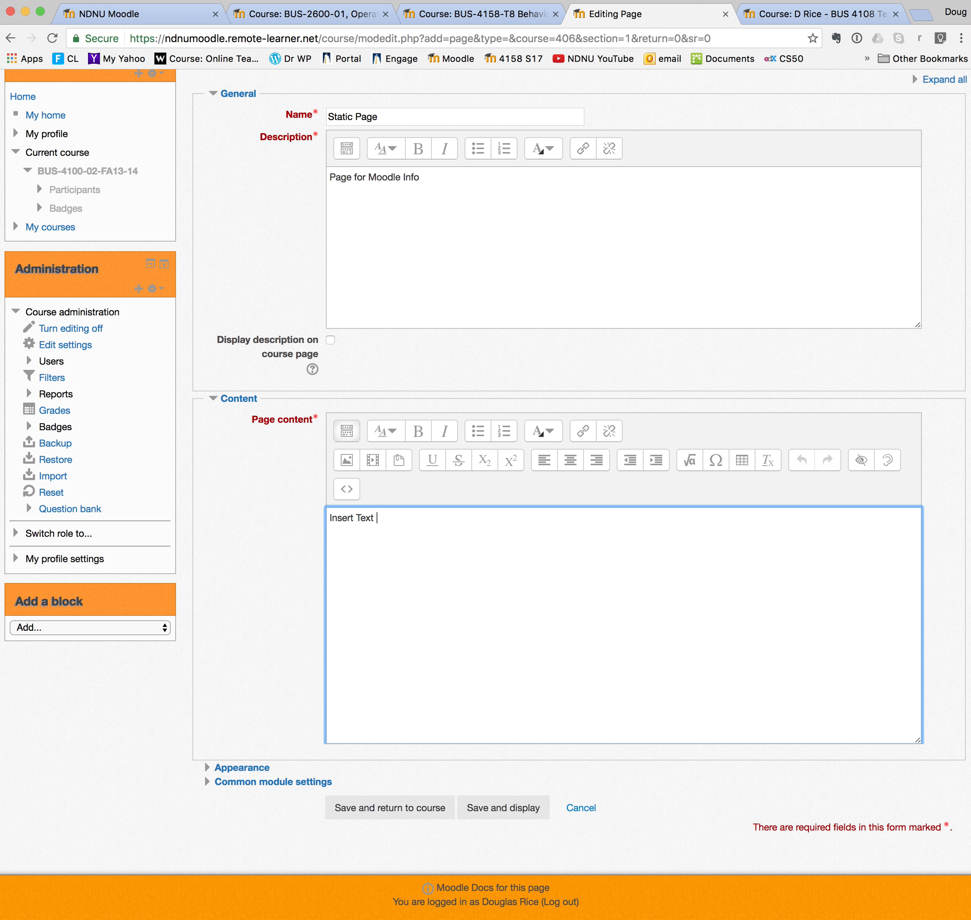
left_click(434, 808)
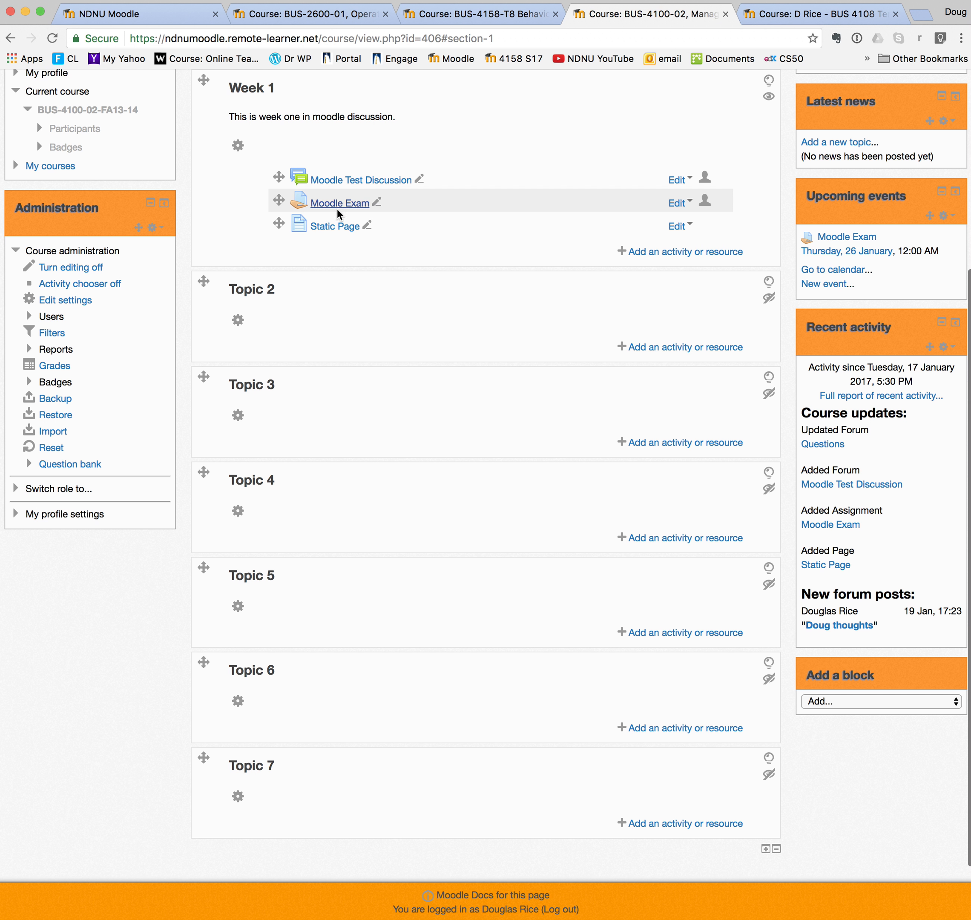
Move Static Page to the start of the Week 1 list, view its content, and return to the course page
scroll(407, 257, "up", 6)
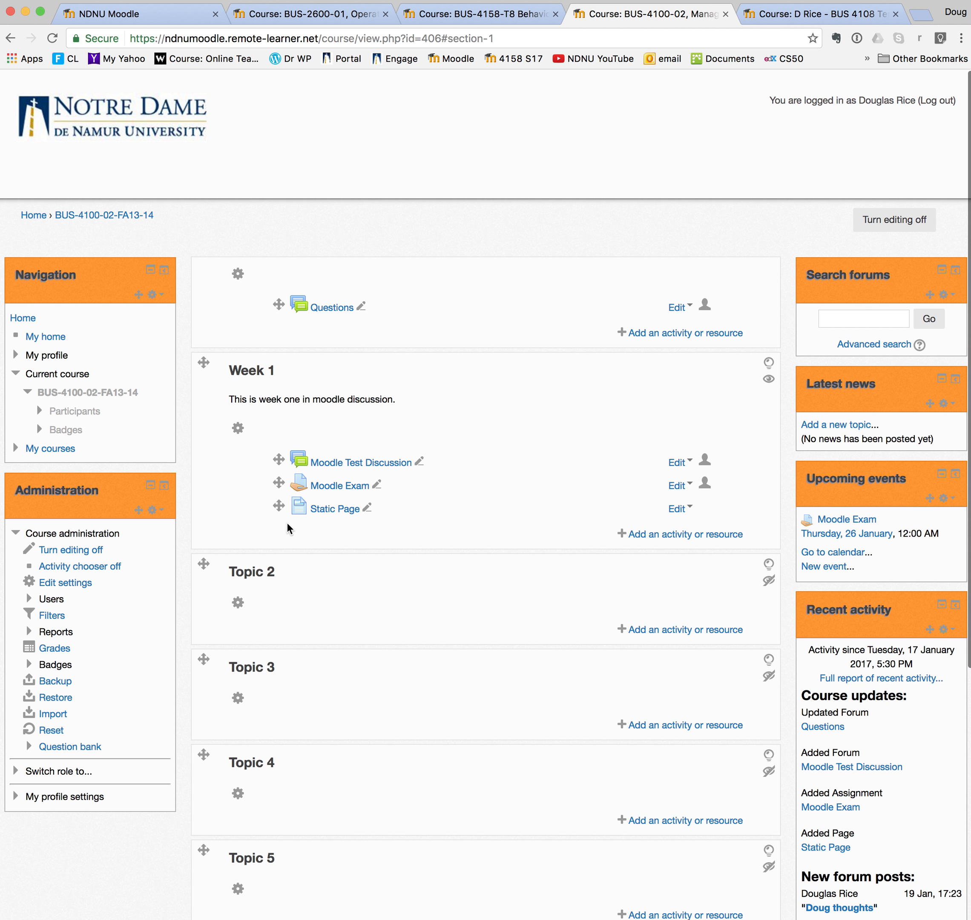
left_click_drag(278, 504, 277, 451)
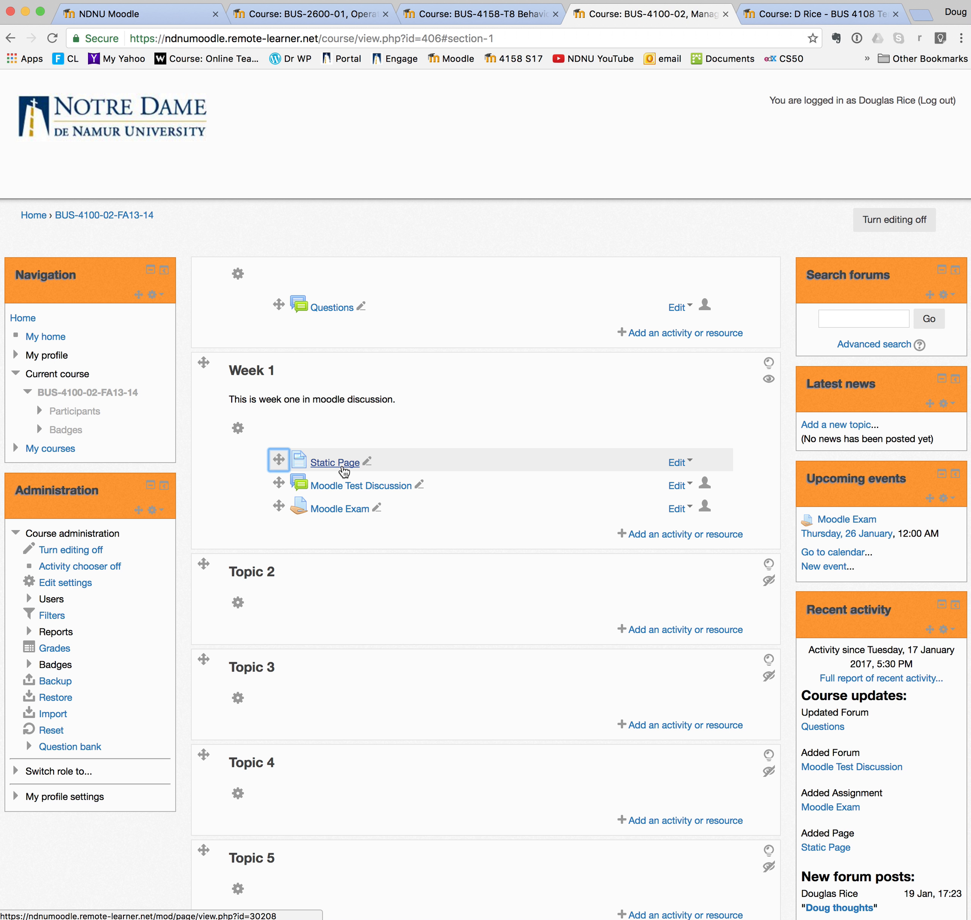
left_click(334, 463)
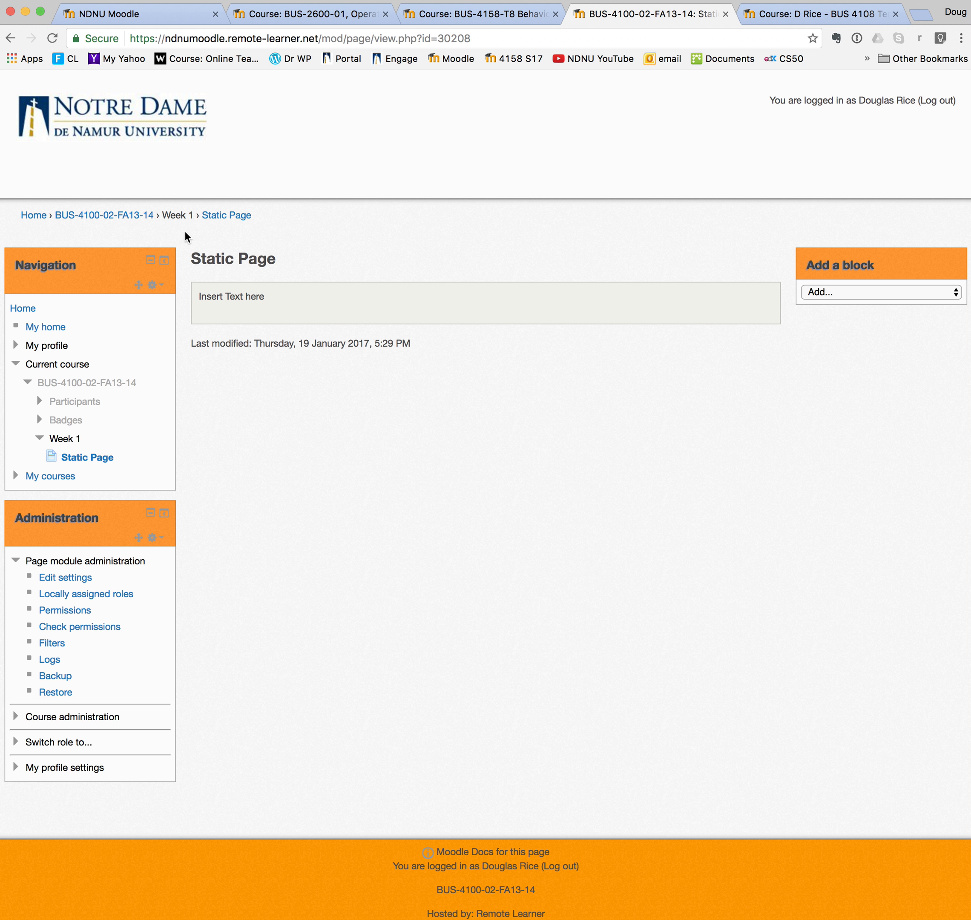
left_click(130, 218)
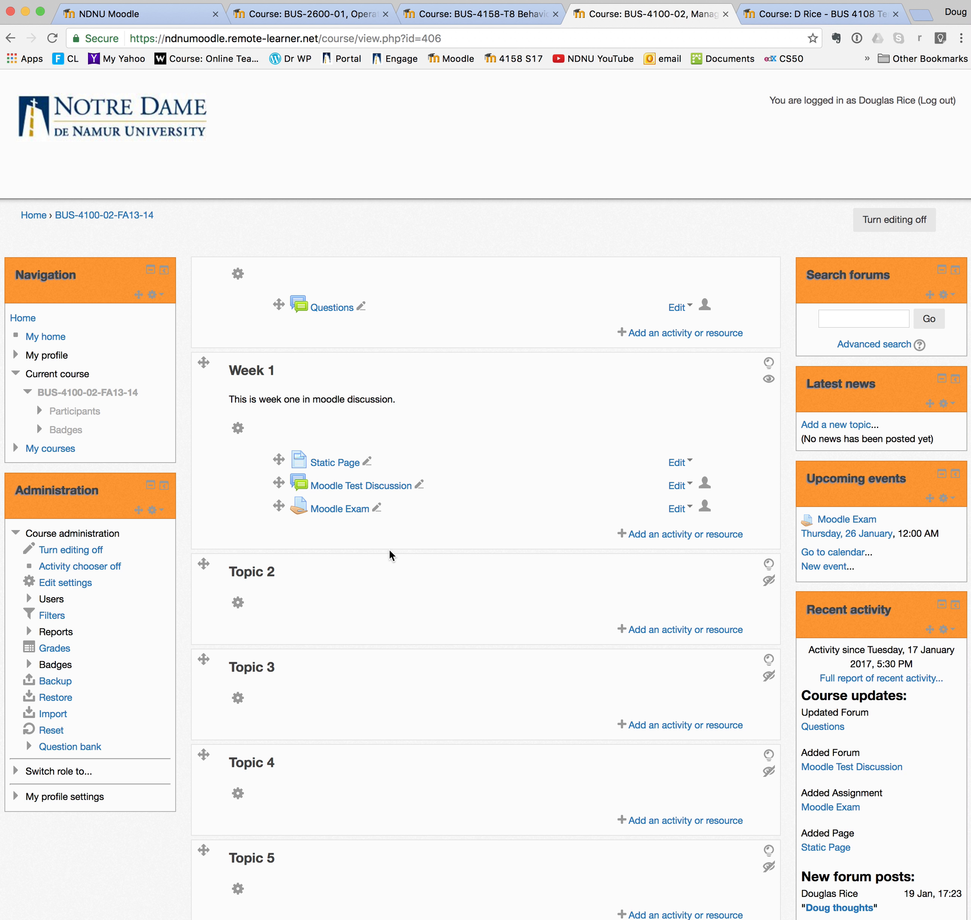
Duplicate the Static Page resource in Week 1, keeping the original's name
left_click(367, 462)
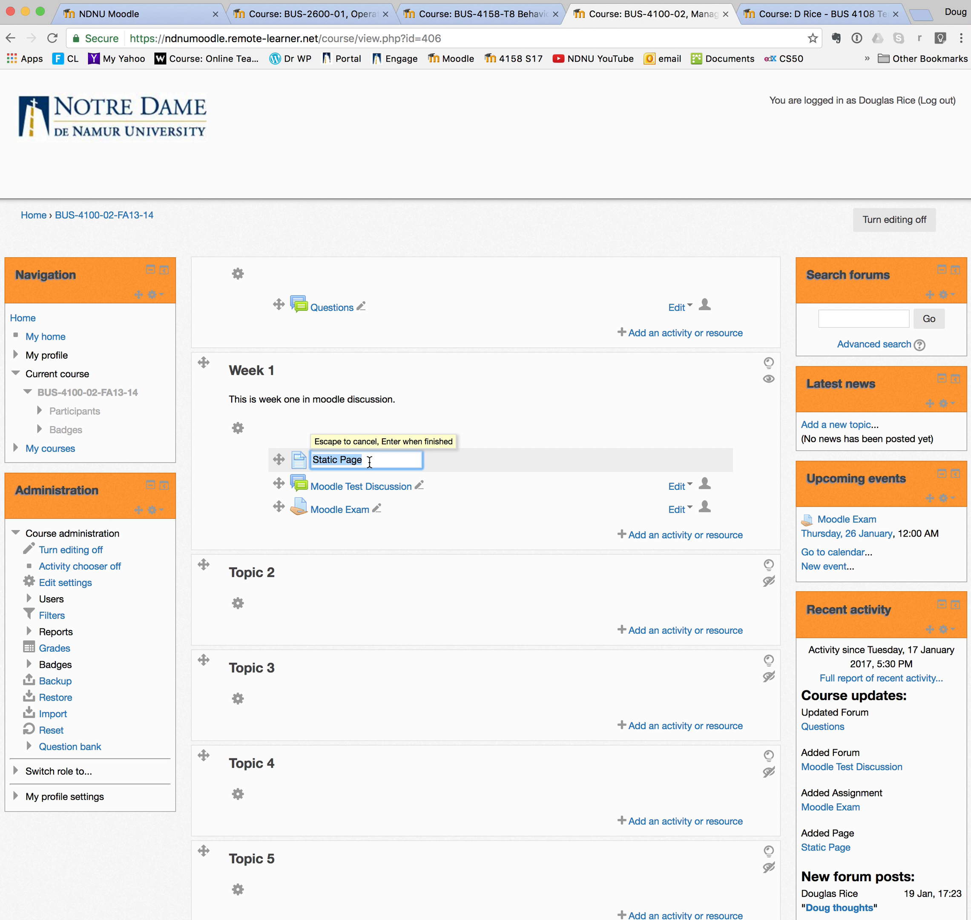
key("Return")
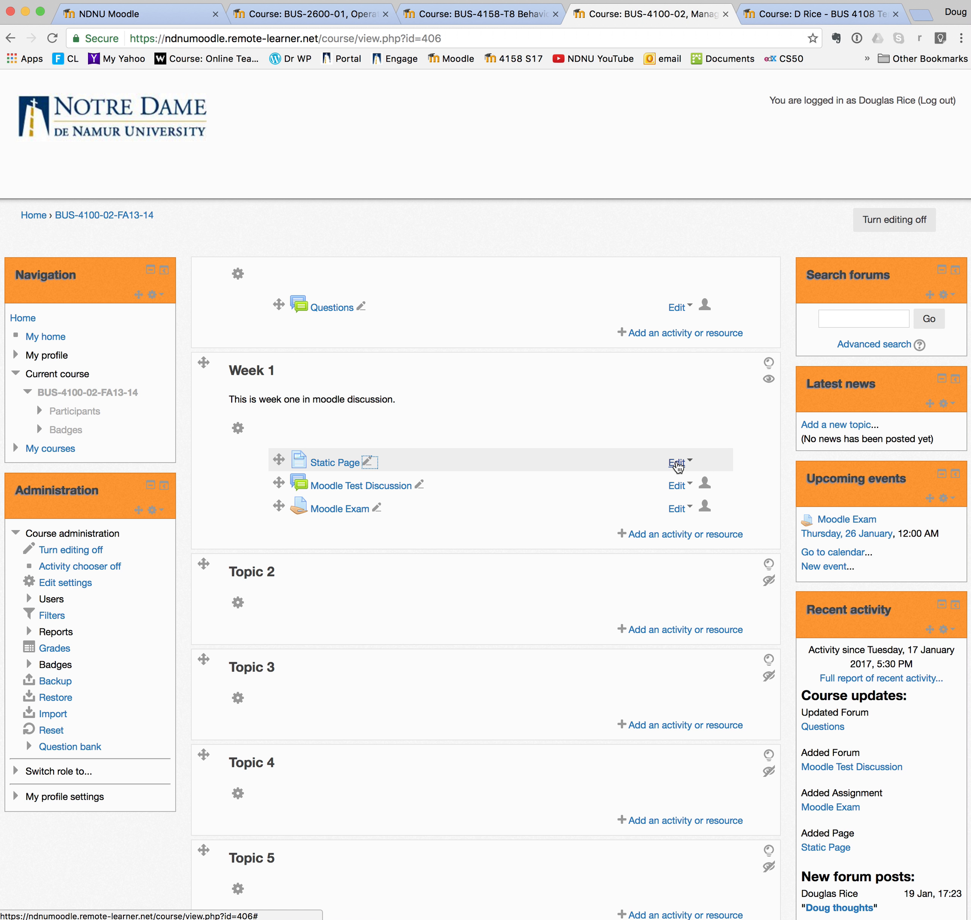
left_click(677, 462)
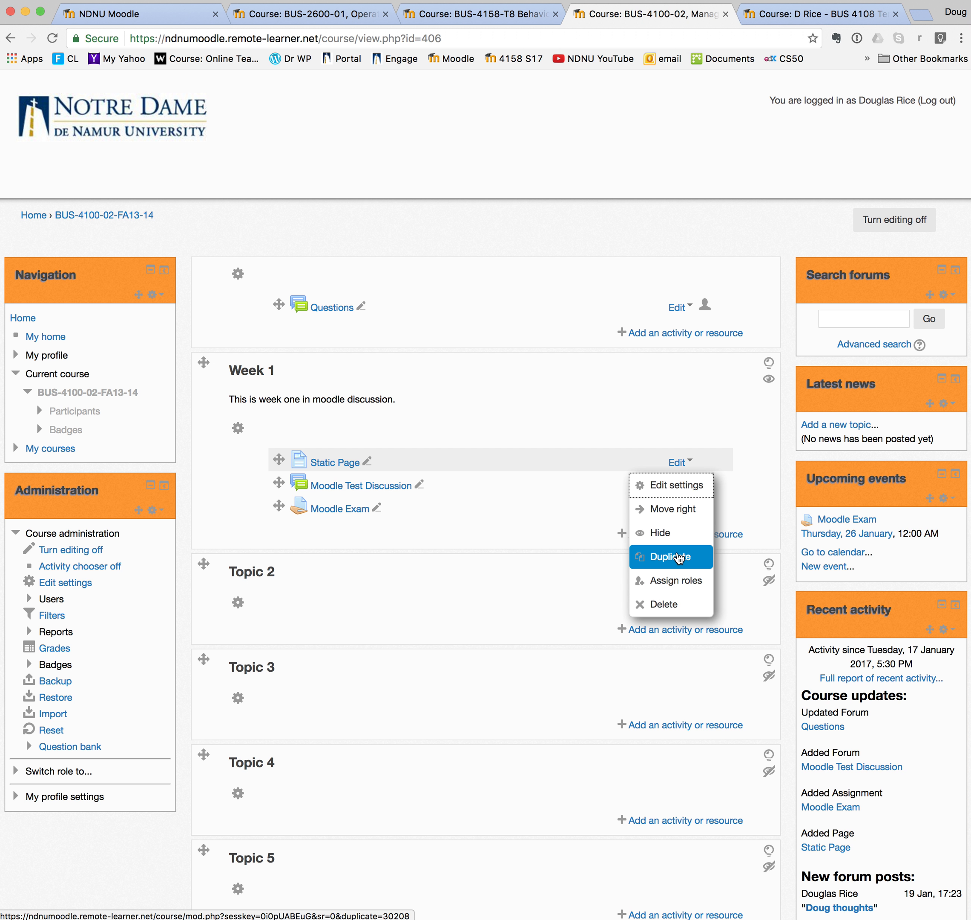
left_click(679, 558)
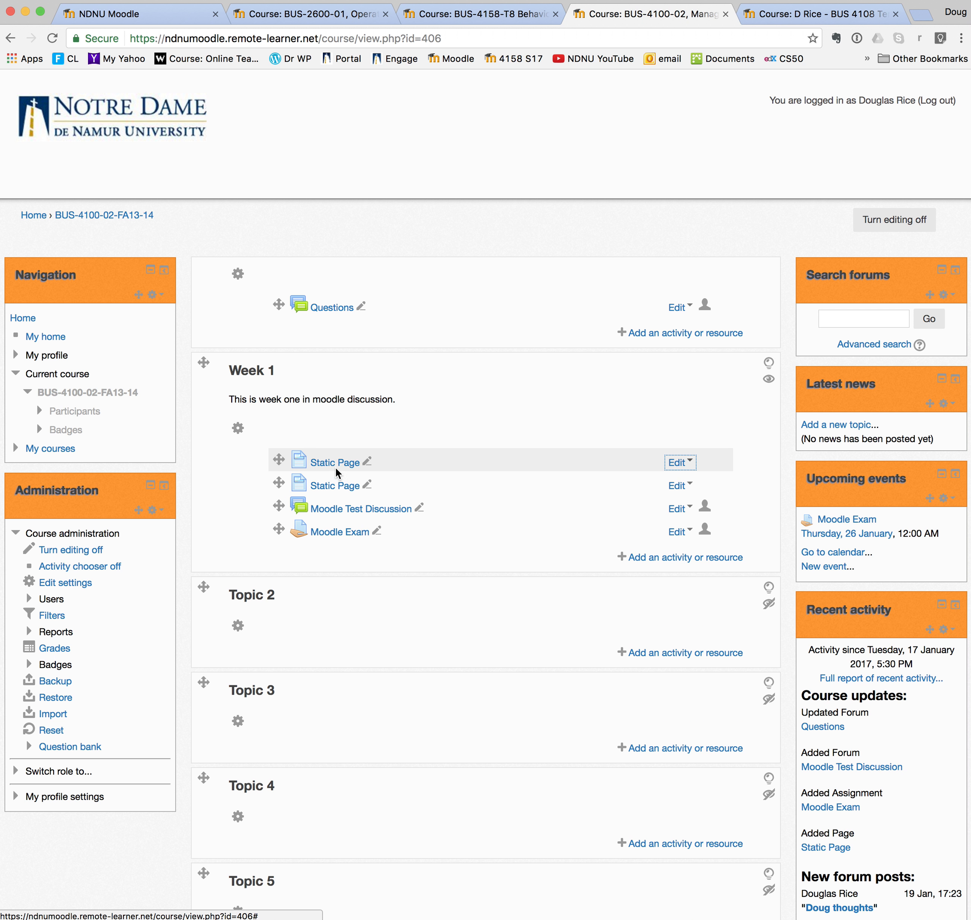
left_click(367, 488)
left_click(377, 485)
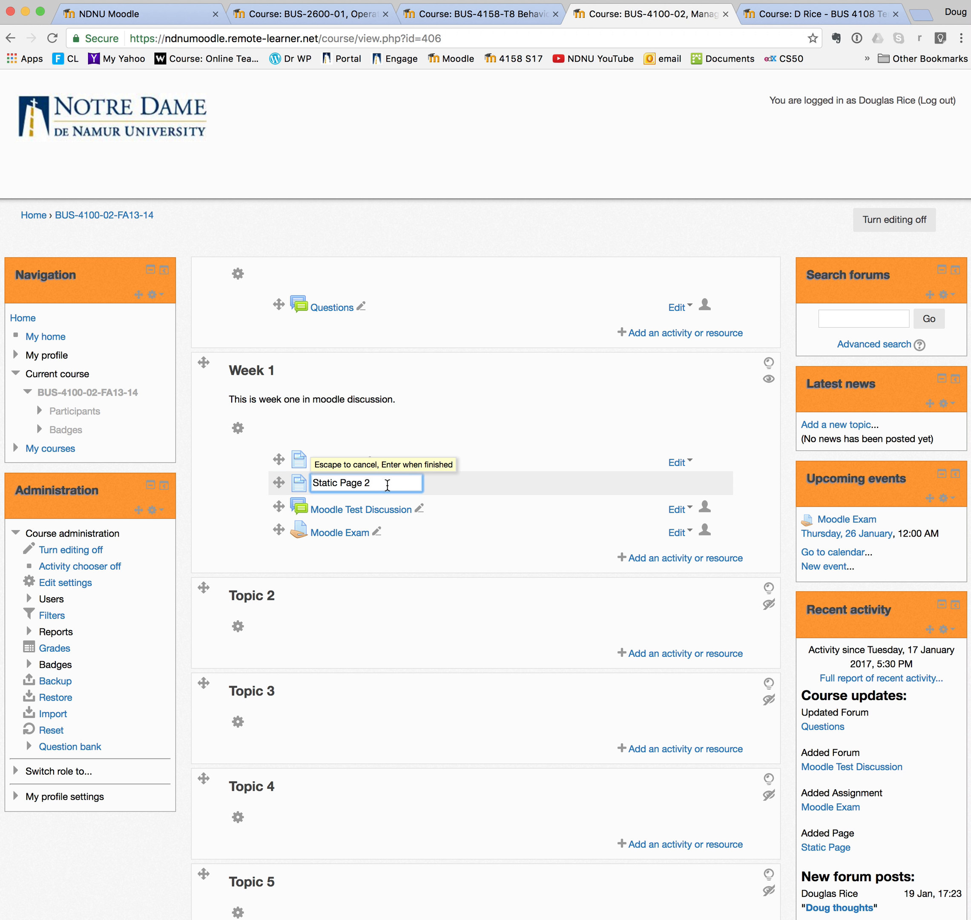
type("2")
key("Escape")
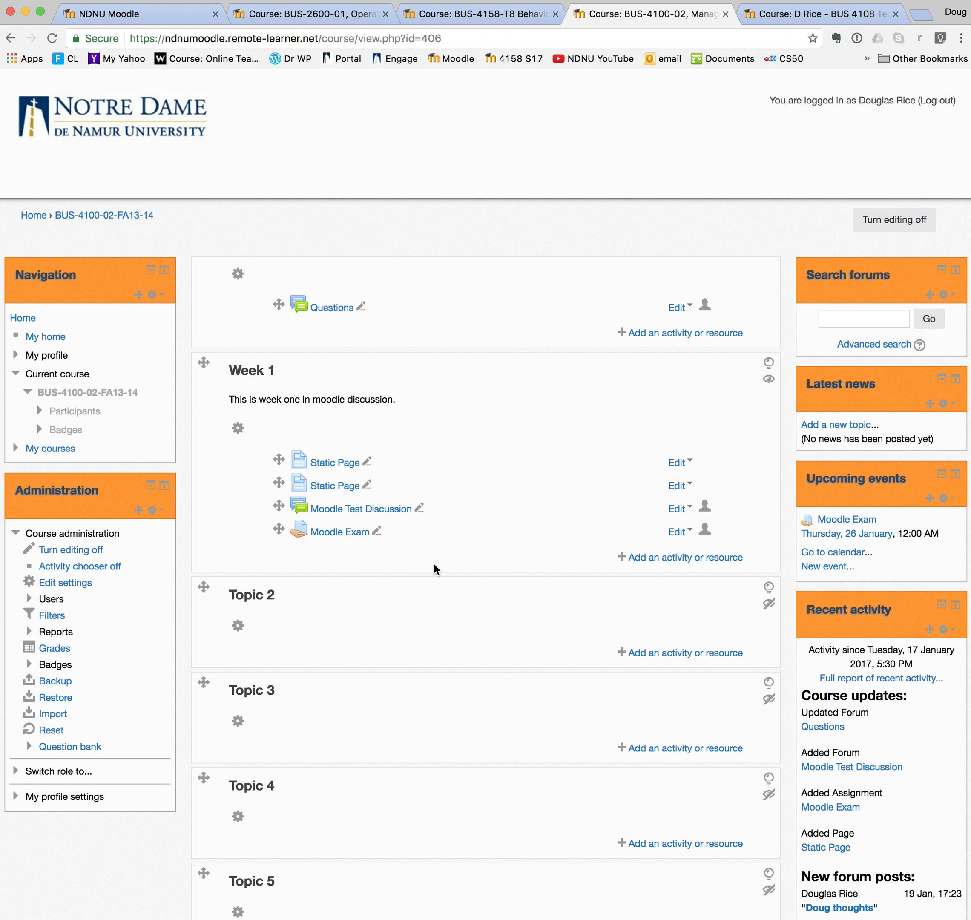
Rename the second Static Page in Week 1 as "Static Page 2"
left_click(368, 488)
left_click(377, 482)
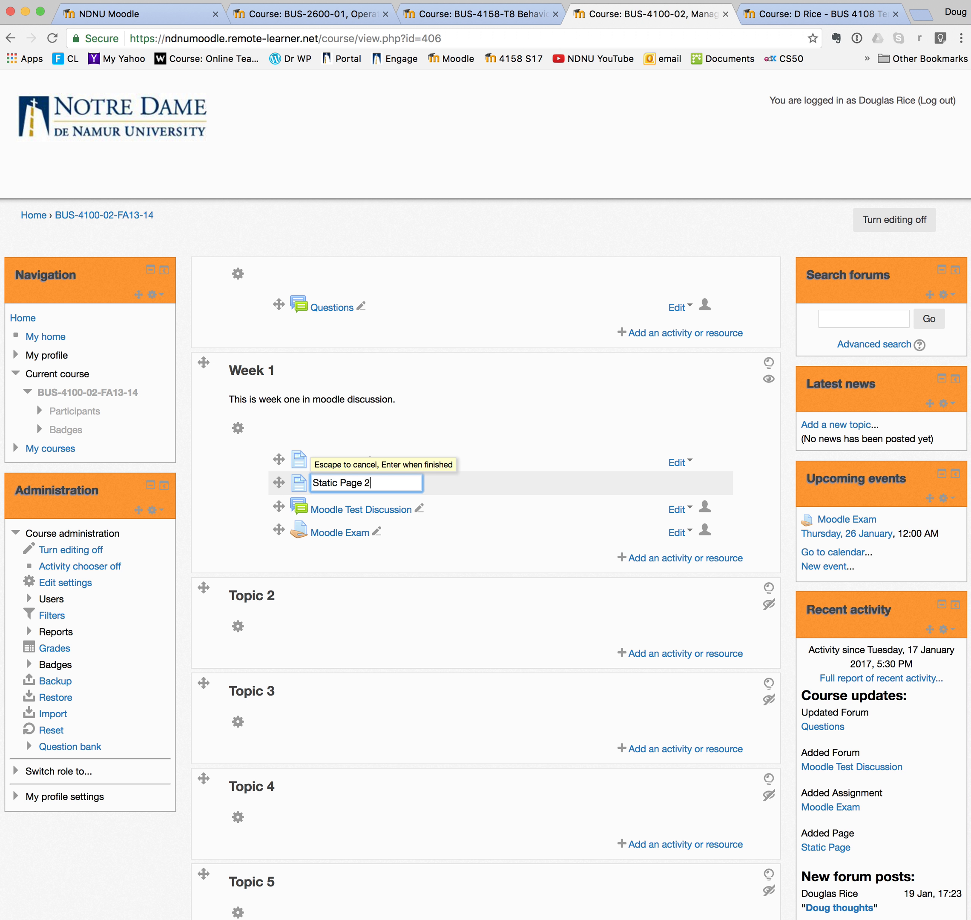
key("Return")
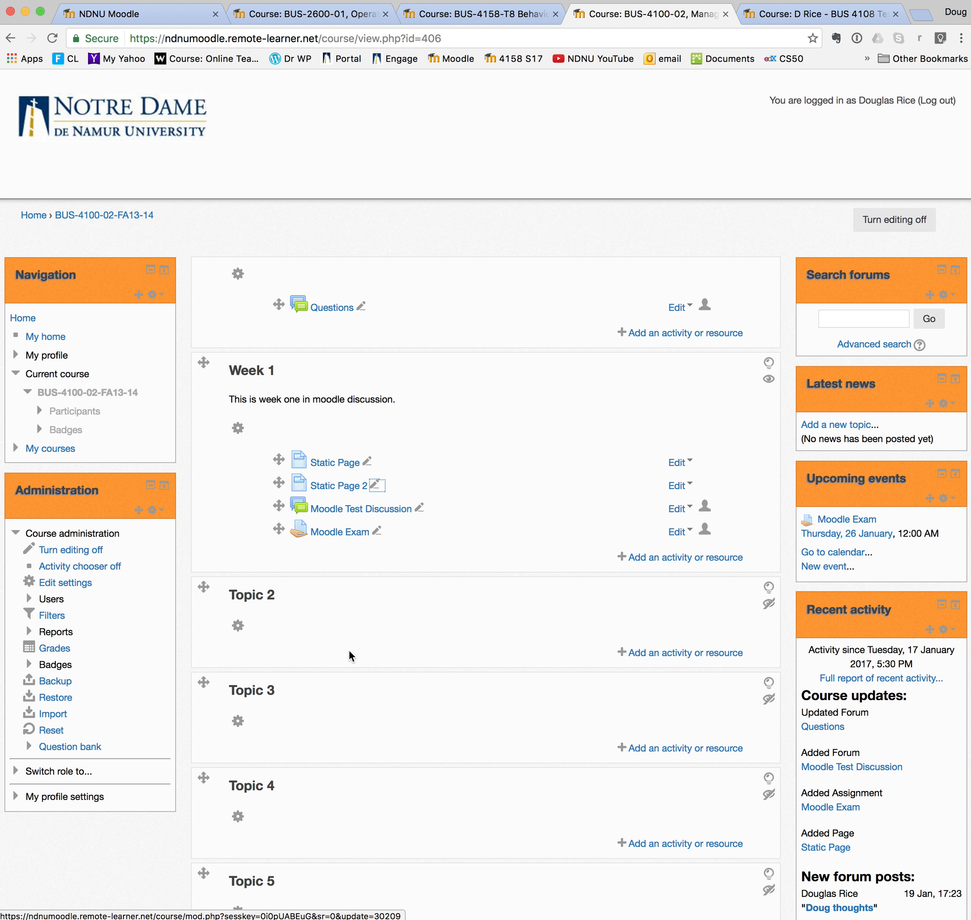
Move Static Page 2 into the Topic 2 section and place Moodle Test Discussion below Moodle Exam in Week 1
left_click_drag(281, 480, 283, 647)
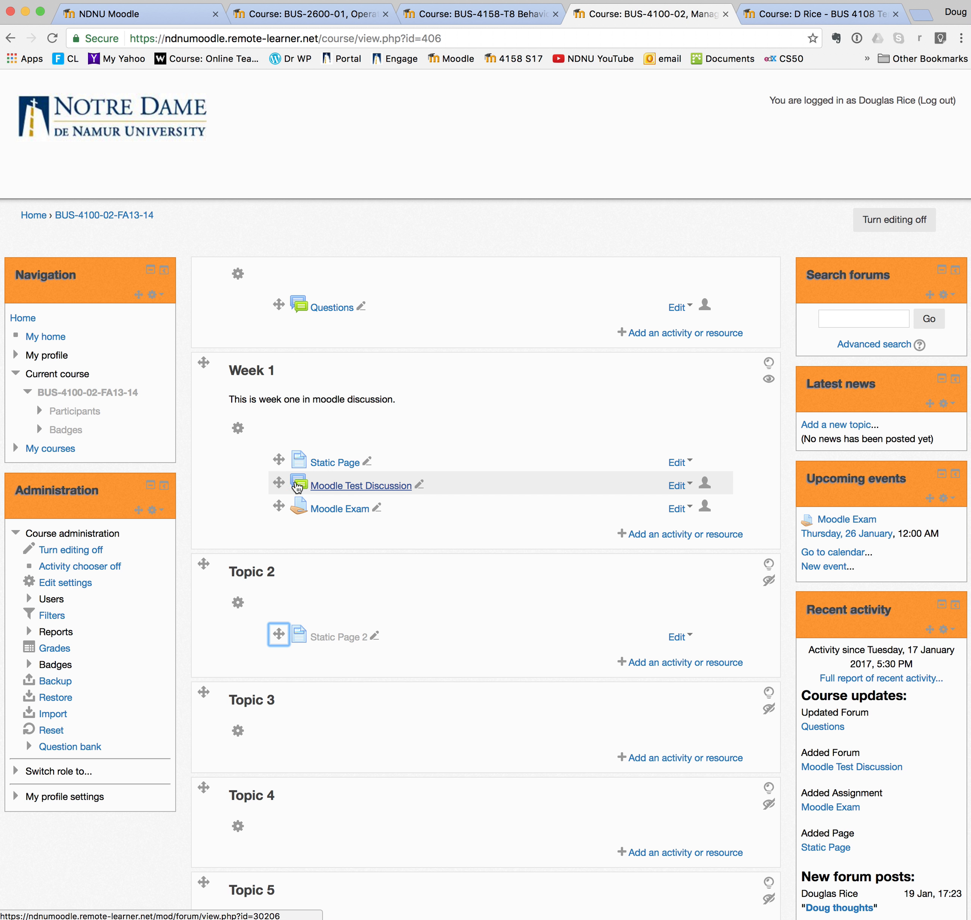
mouse_move(278, 483)
left_mouse_down()
mouse_move(273, 643)
mouse_move(287, 602)
mouse_move(267, 474)
left_mouse_up()
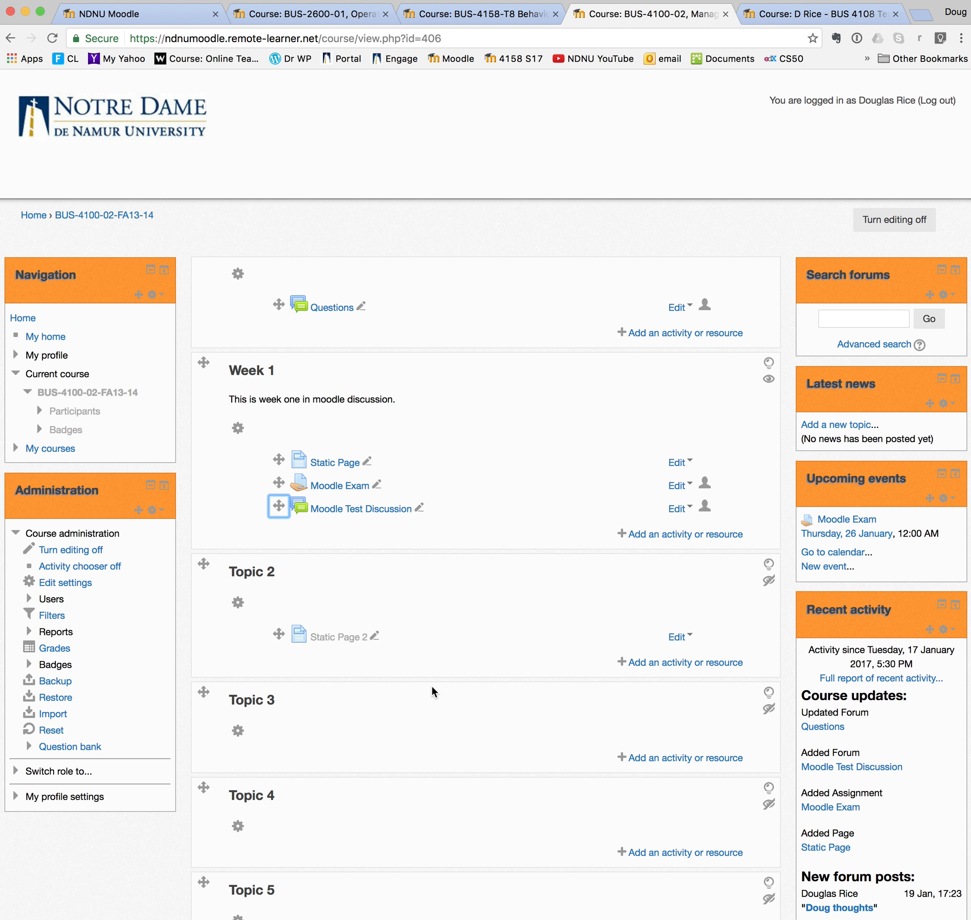
Open the course's Import page and review the courses available to import data from
scroll(369, 789, "down", 3)
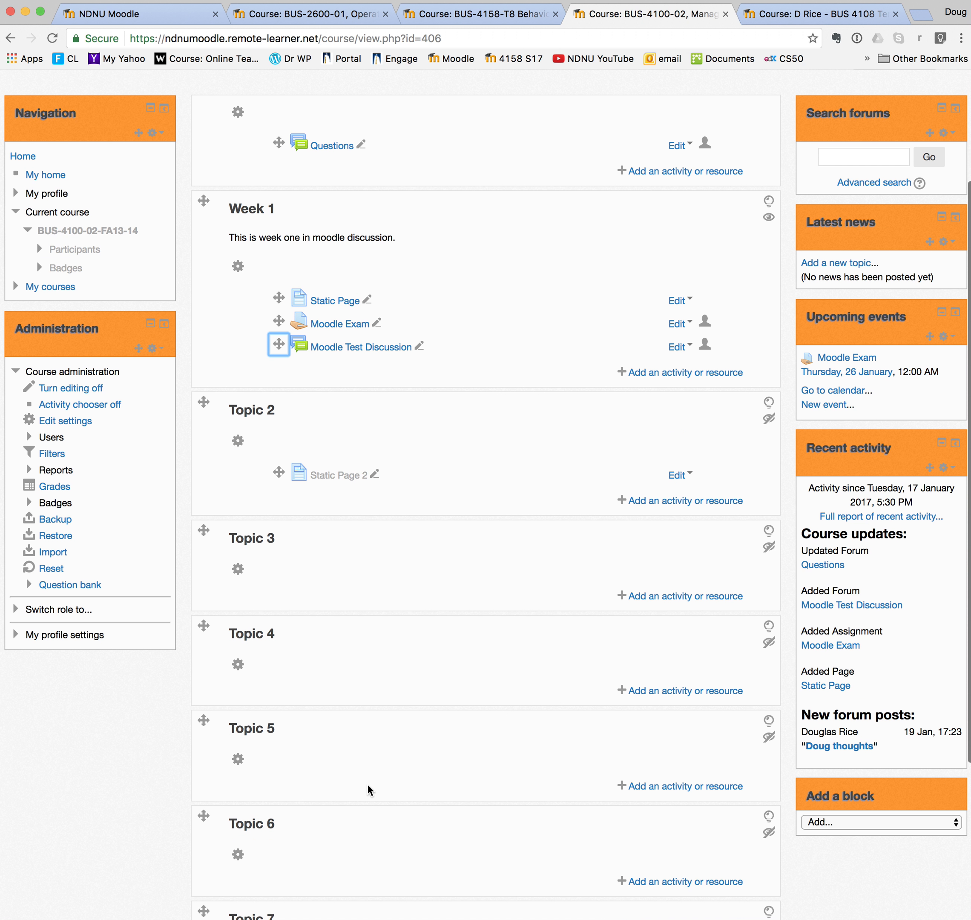
scroll(369, 789, "up", 3)
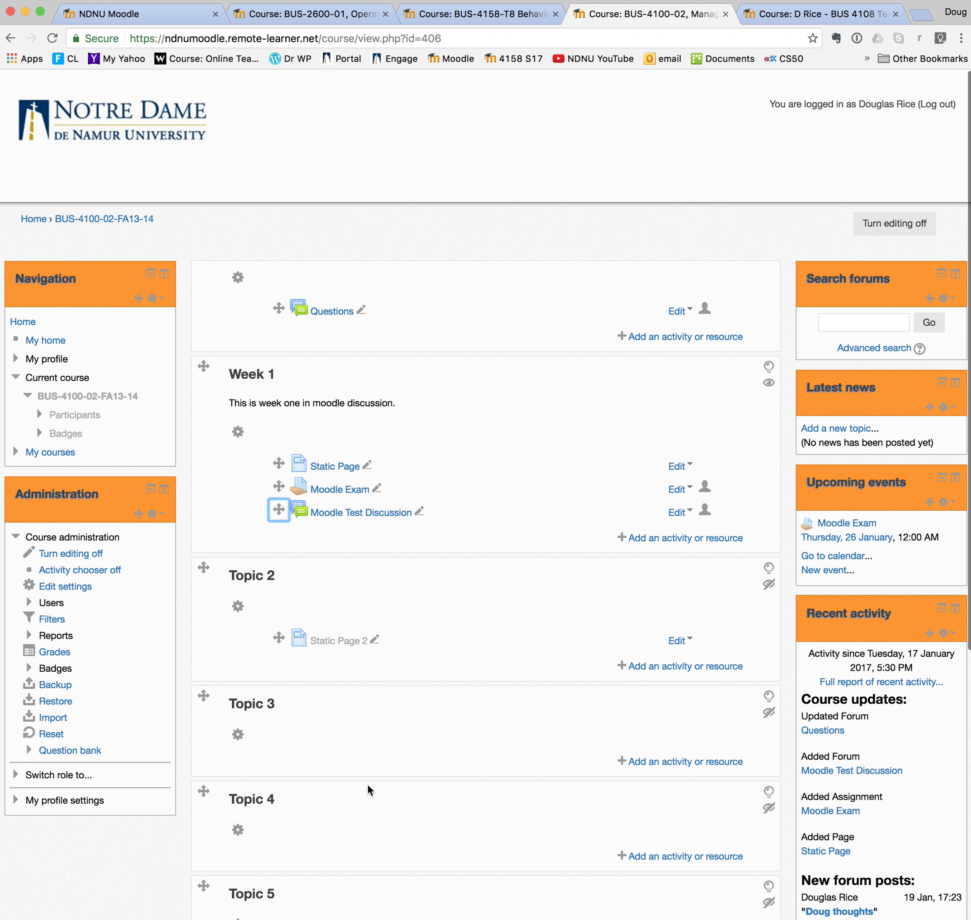
scroll(369, 789, "down", 1)
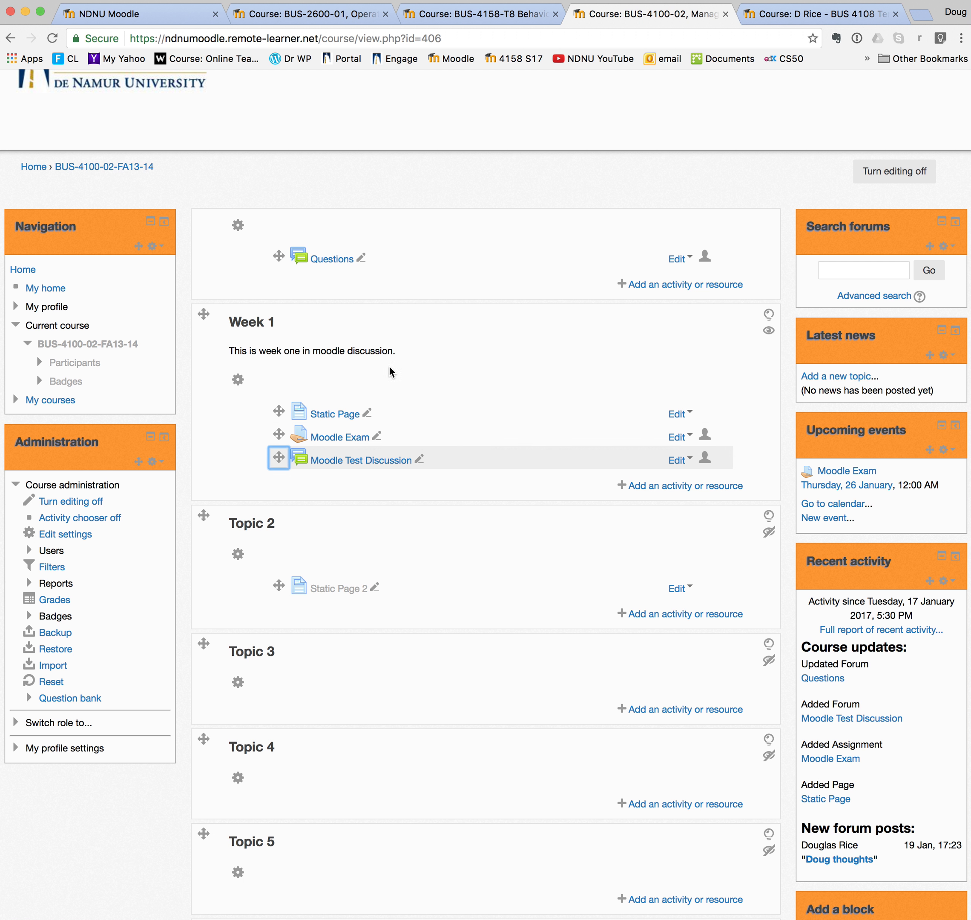
left_click(49, 671)
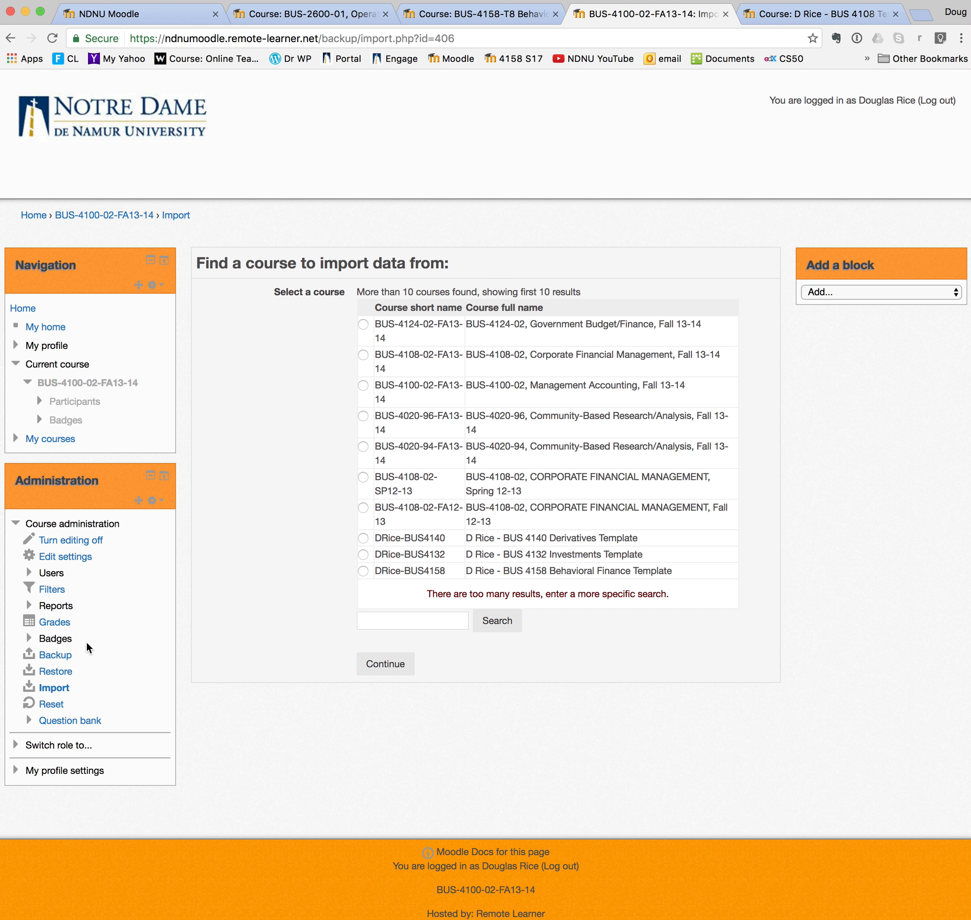
scroll(443, 506, "down", 1)
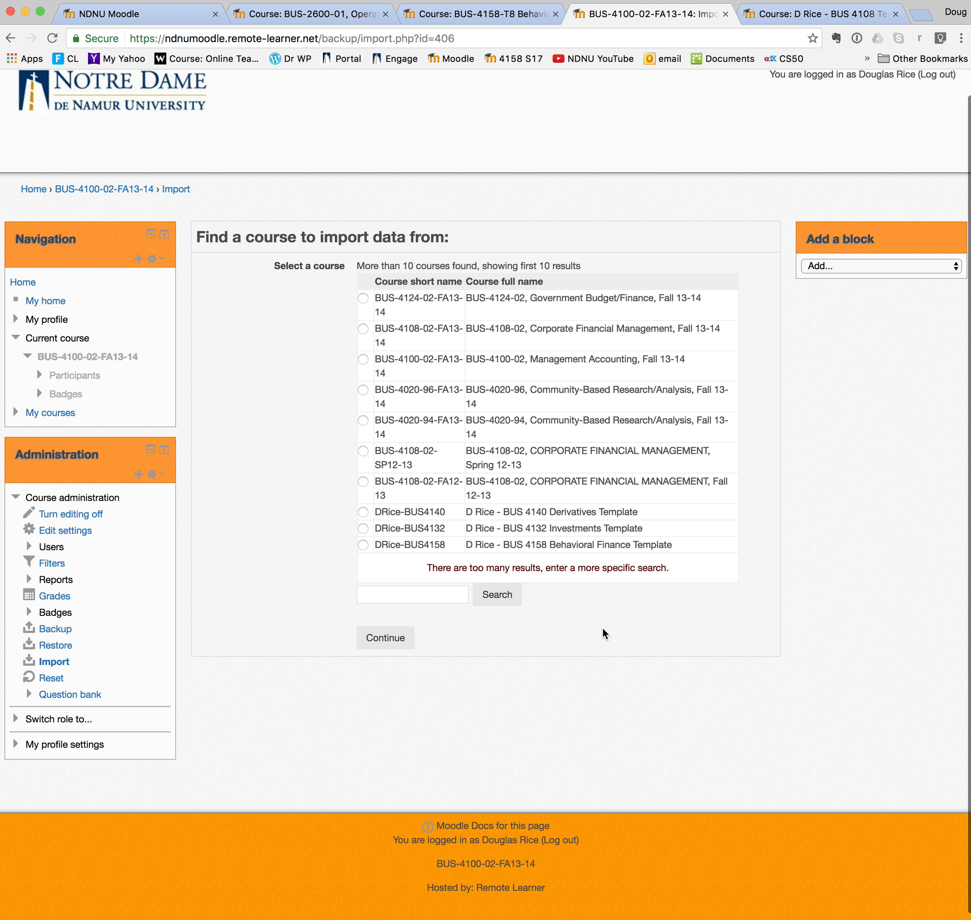
Search the courses available for import for BUS-4108
left_click(398, 598)
type("BUS")
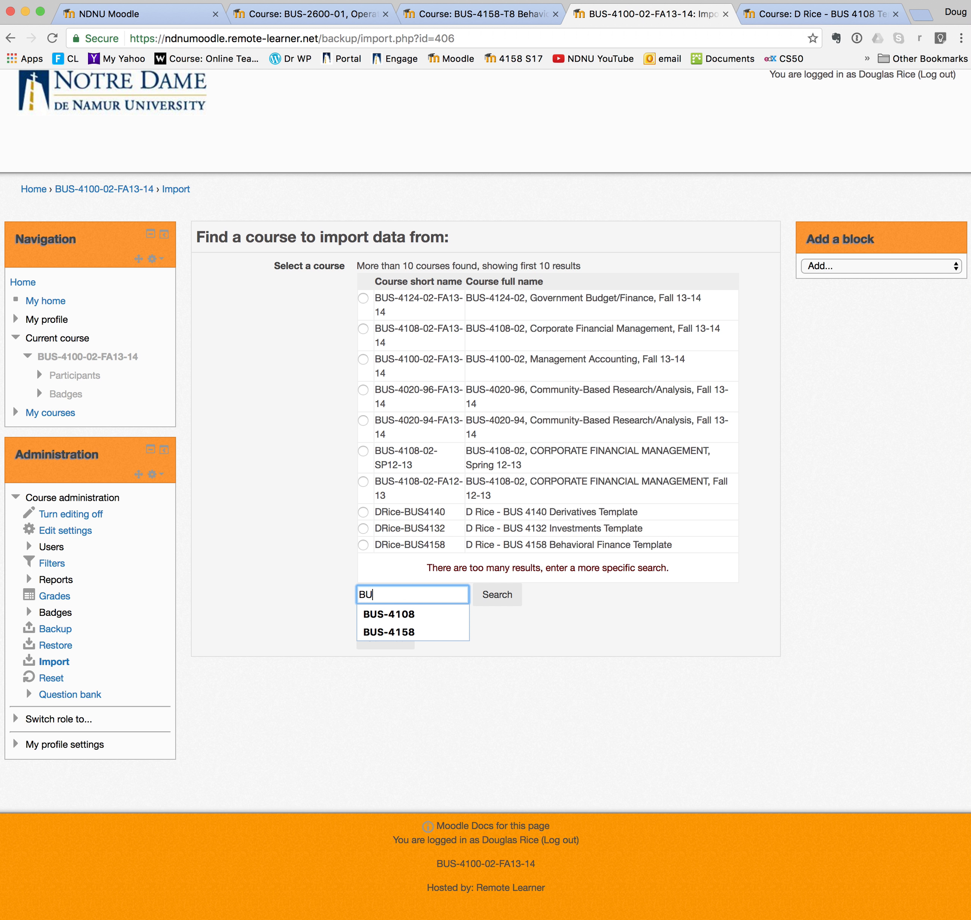
left_click(388, 614)
left_click(386, 638)
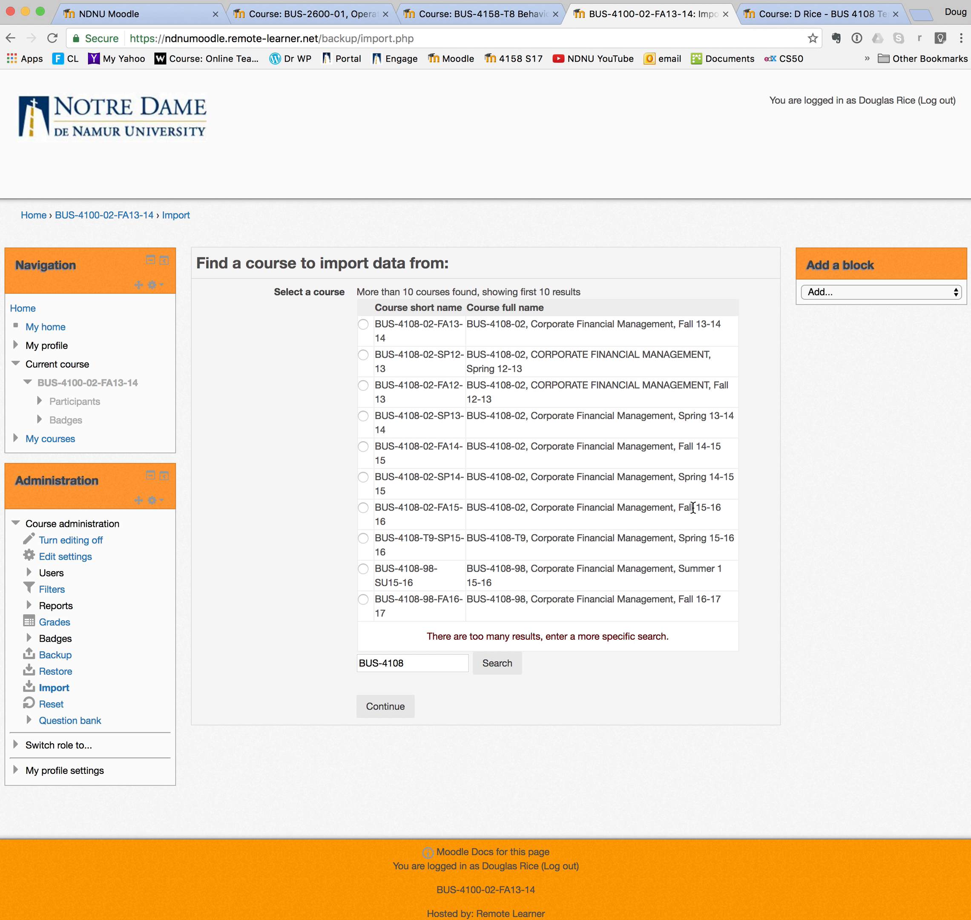
Import BUS-4108-02, Corporate Financial Management, Fall 15-16 with all default backup settings, skipping straight to the final step
left_click(365, 509)
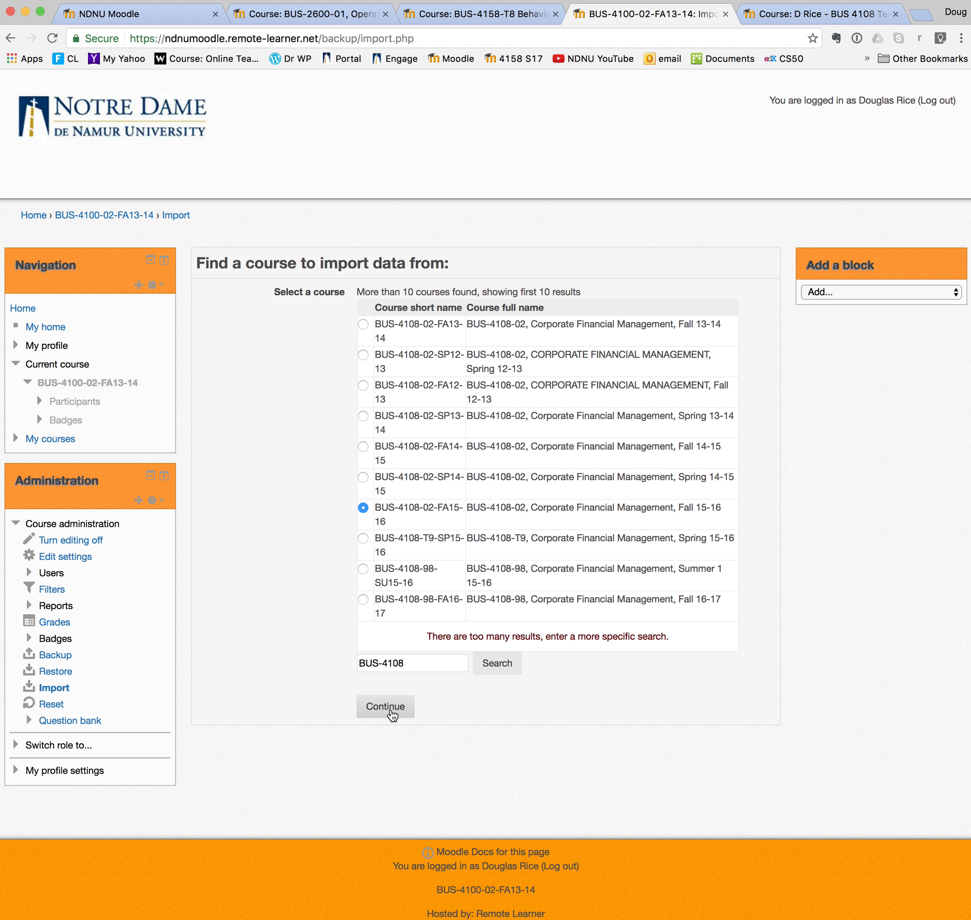
left_click(387, 712)
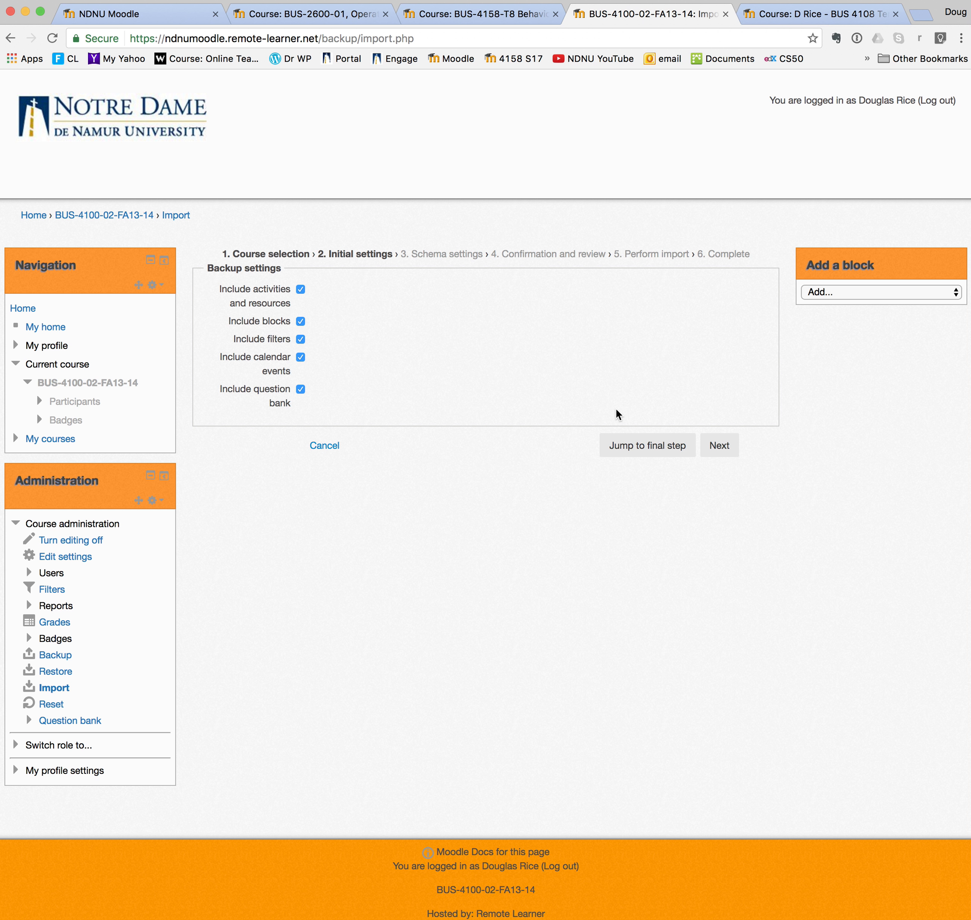
left_click(643, 447)
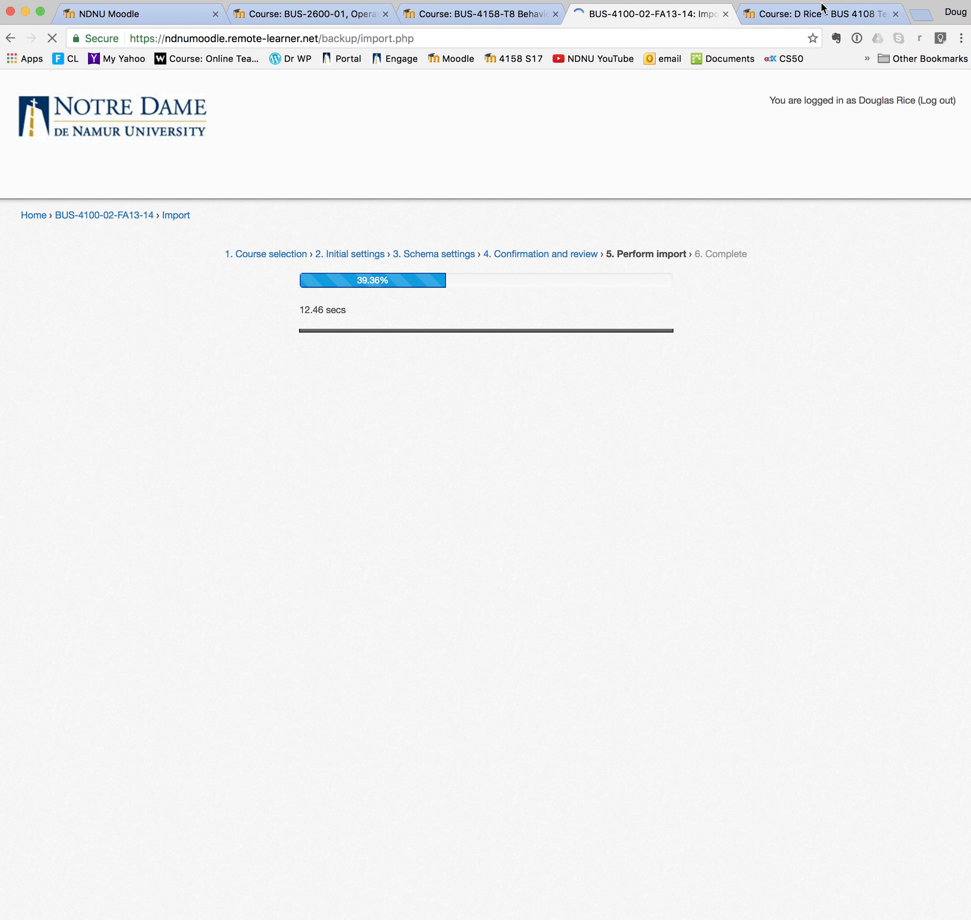
Turn editing on in the BUS 4108 template course while the import runs
left_click(806, 16)
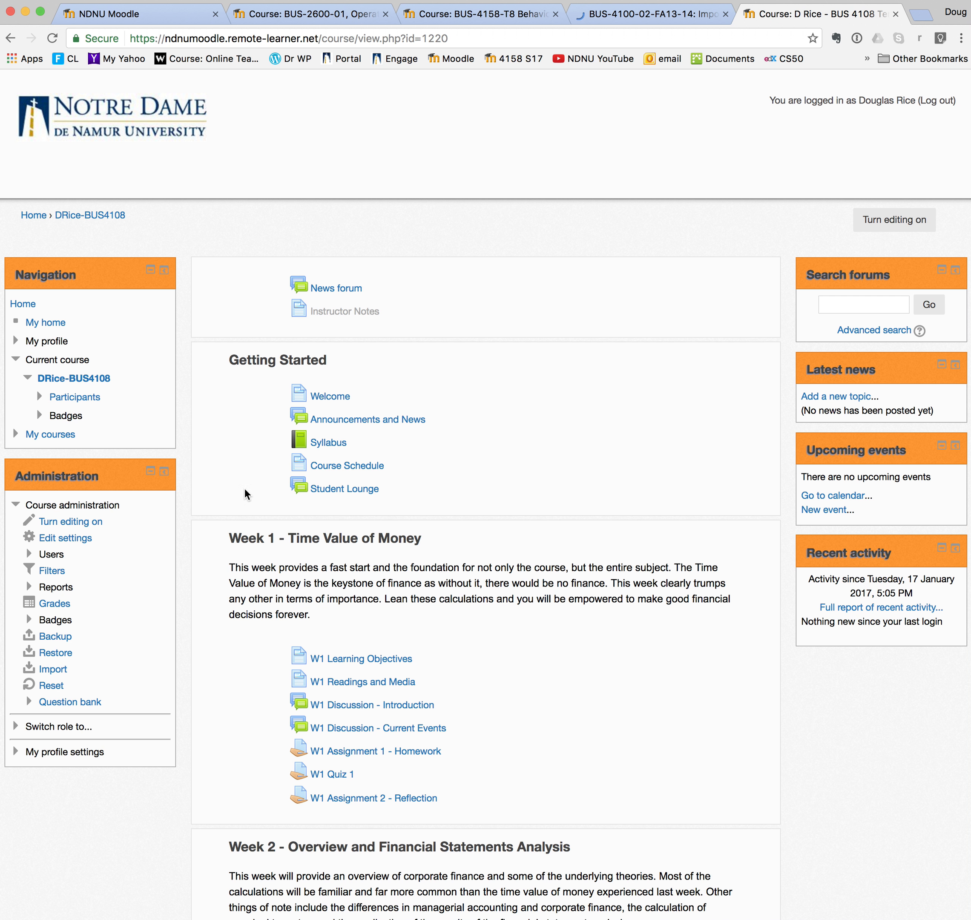
left_click(67, 527)
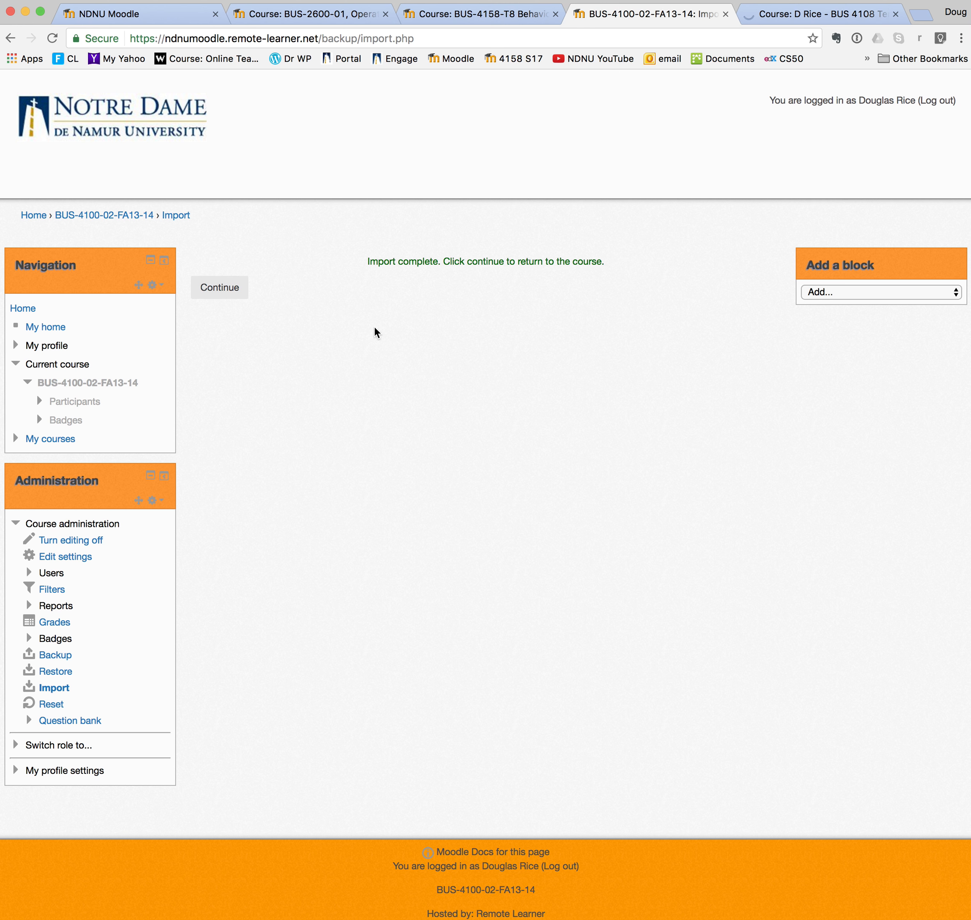
Return to the BUS-4100-02 course page and review the imported activities in its sections
left_click(222, 288)
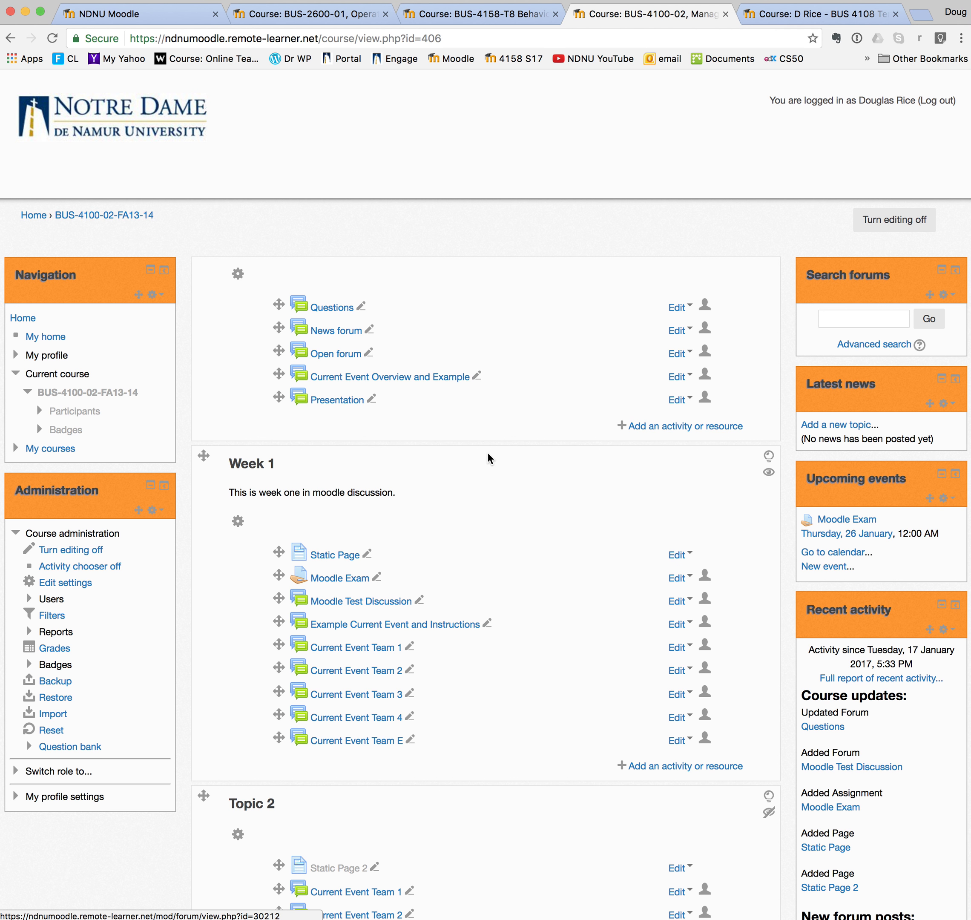
scroll(489, 454, "down", 3)
scroll(488, 453, "down", 19)
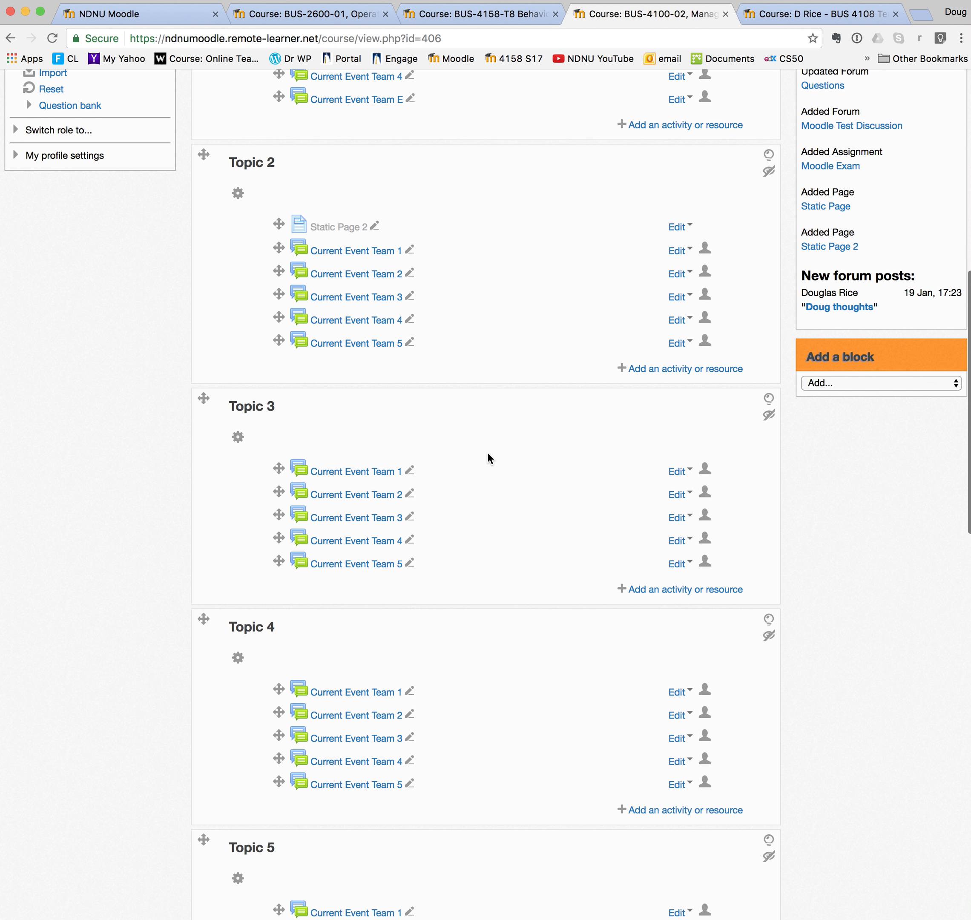
scroll(489, 454, "up", 20)
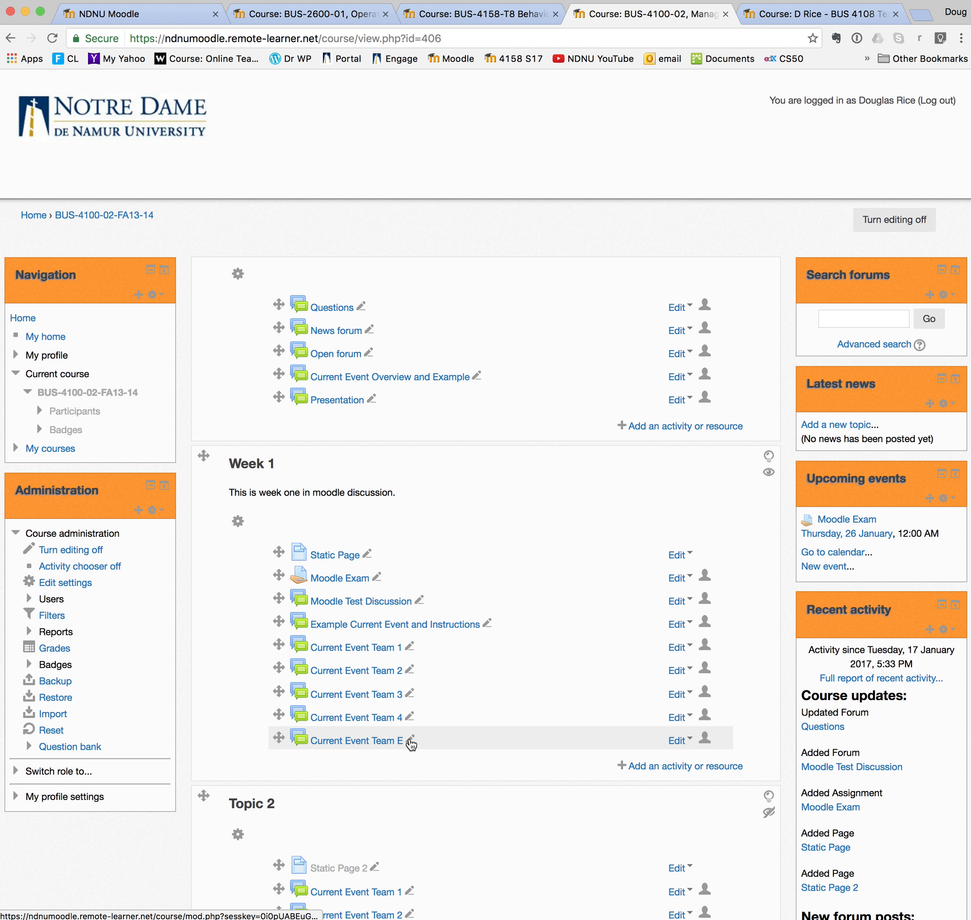
Rename the last Week 1 forum, Current Event Team E, as "Current Event Team 5"
left_click(411, 741)
left_click(409, 738)
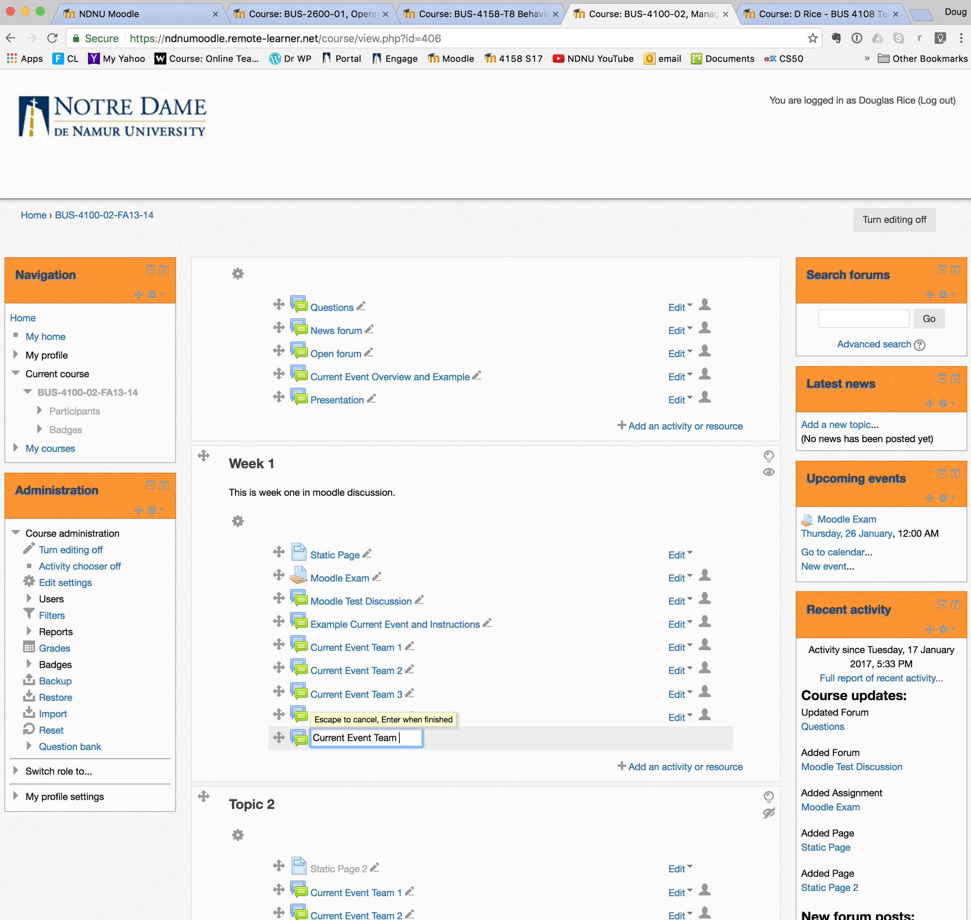
type("5")
key("Return")
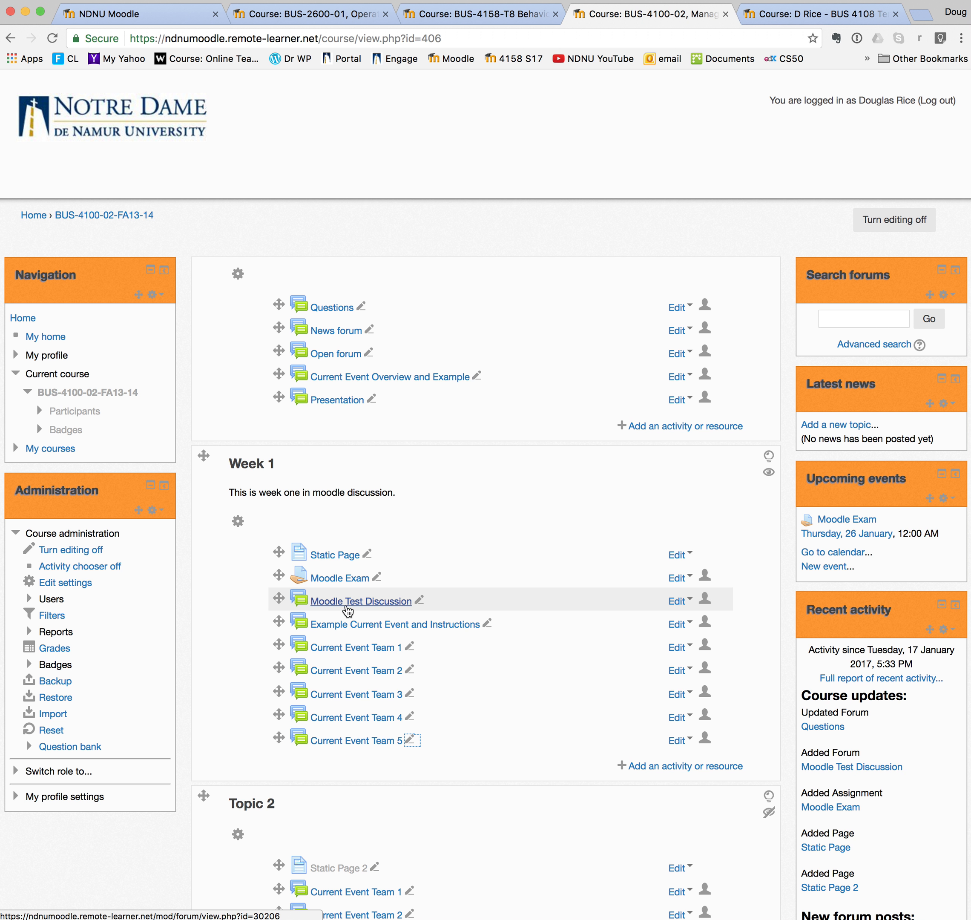
Review the remaining topics, open the Current Event Team 1 forum in orphaned section 8, and return to the course page
scroll(335, 733, "down", 11)
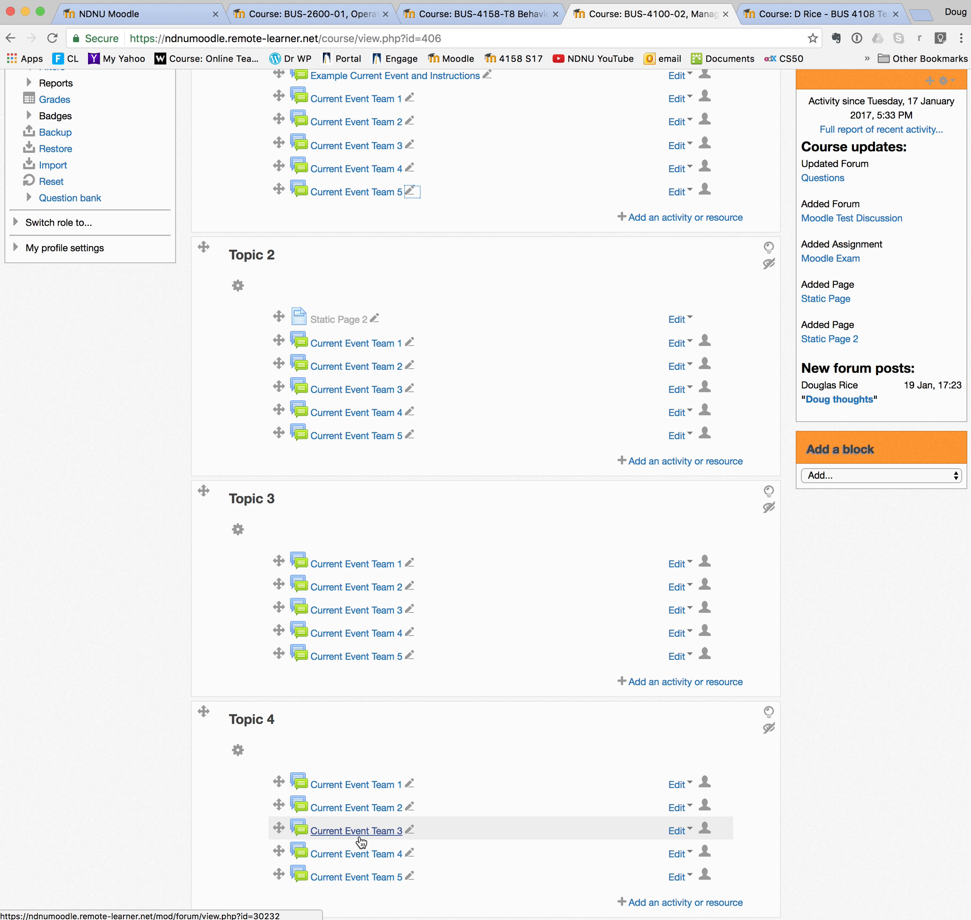
scroll(361, 843, "down", 20)
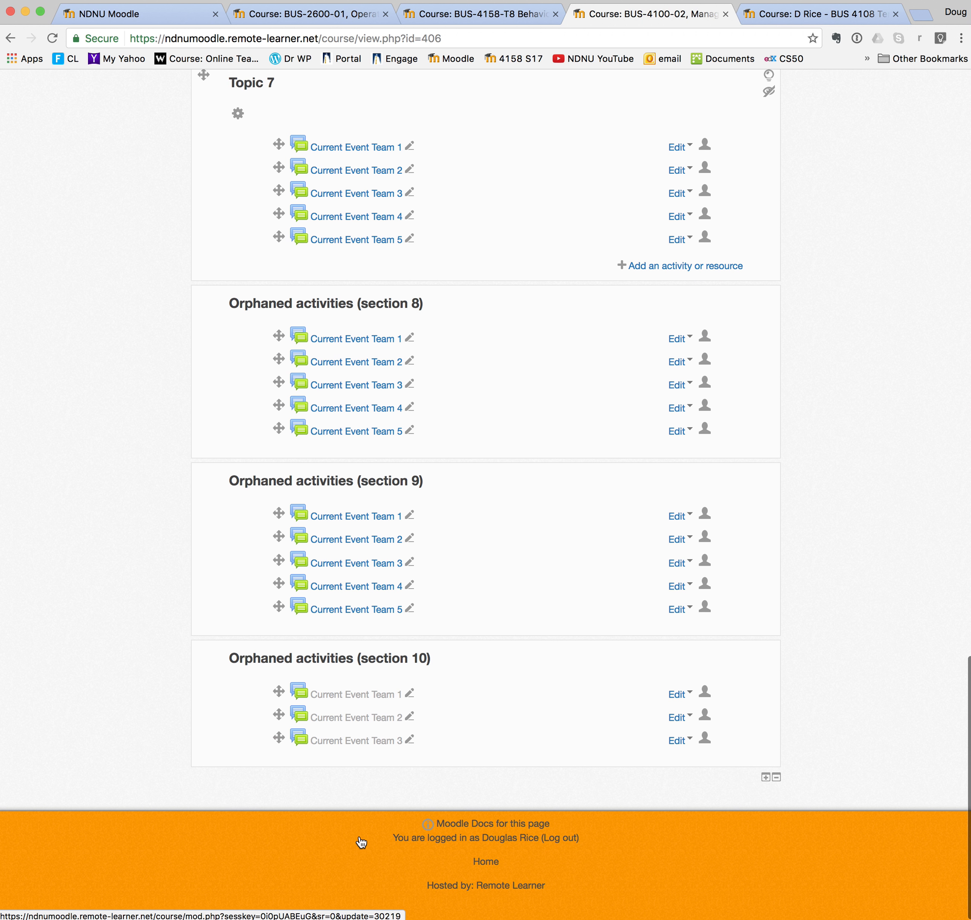
left_click(355, 339)
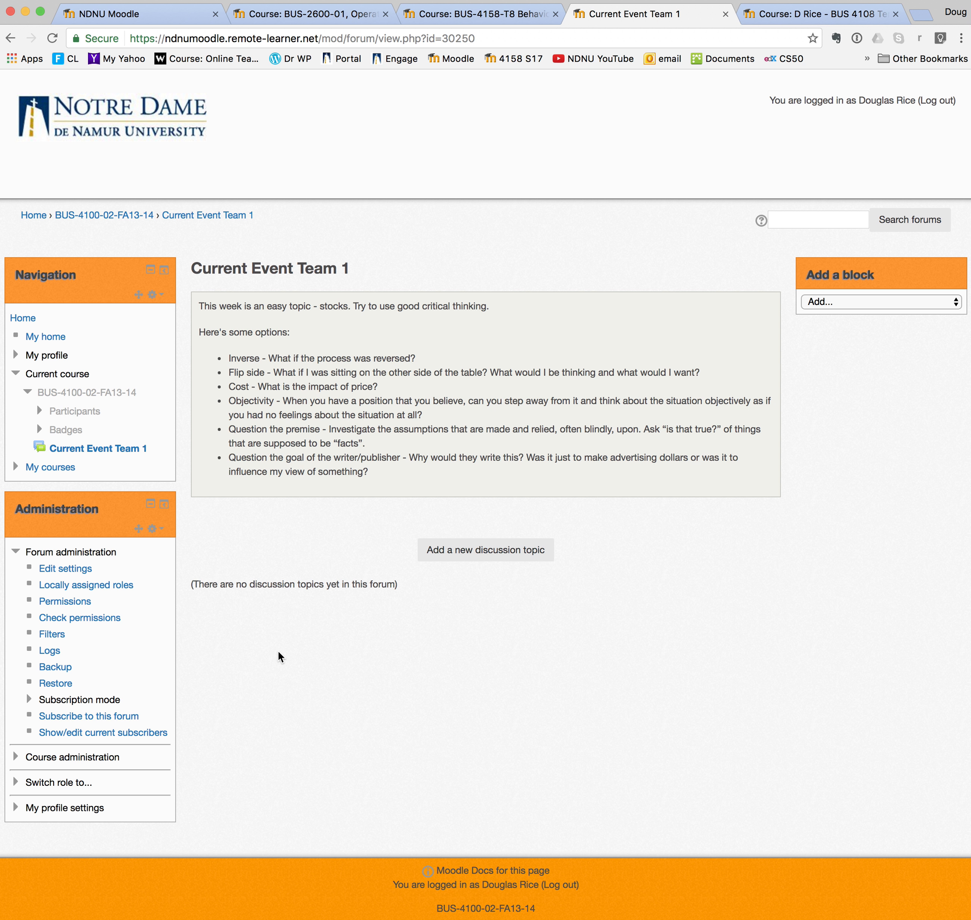
left_click(144, 215)
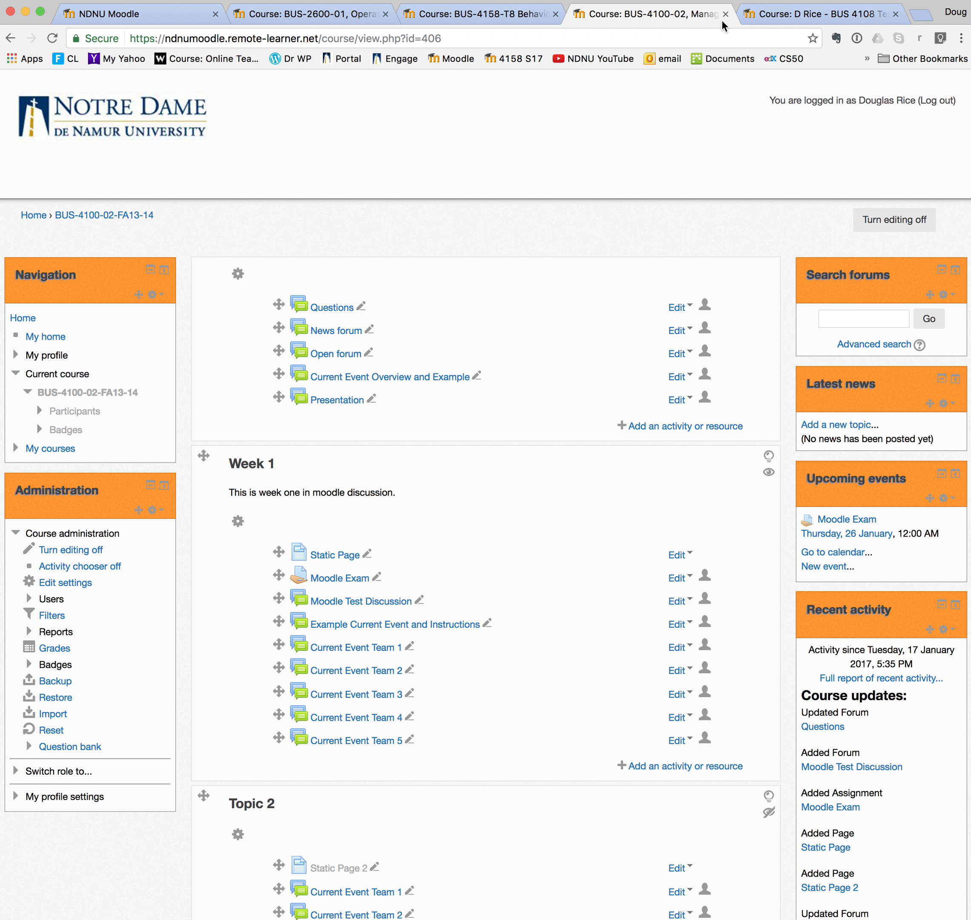
Switch to the BUS 4108 template course and turn its editing mode off
left_click(788, 7)
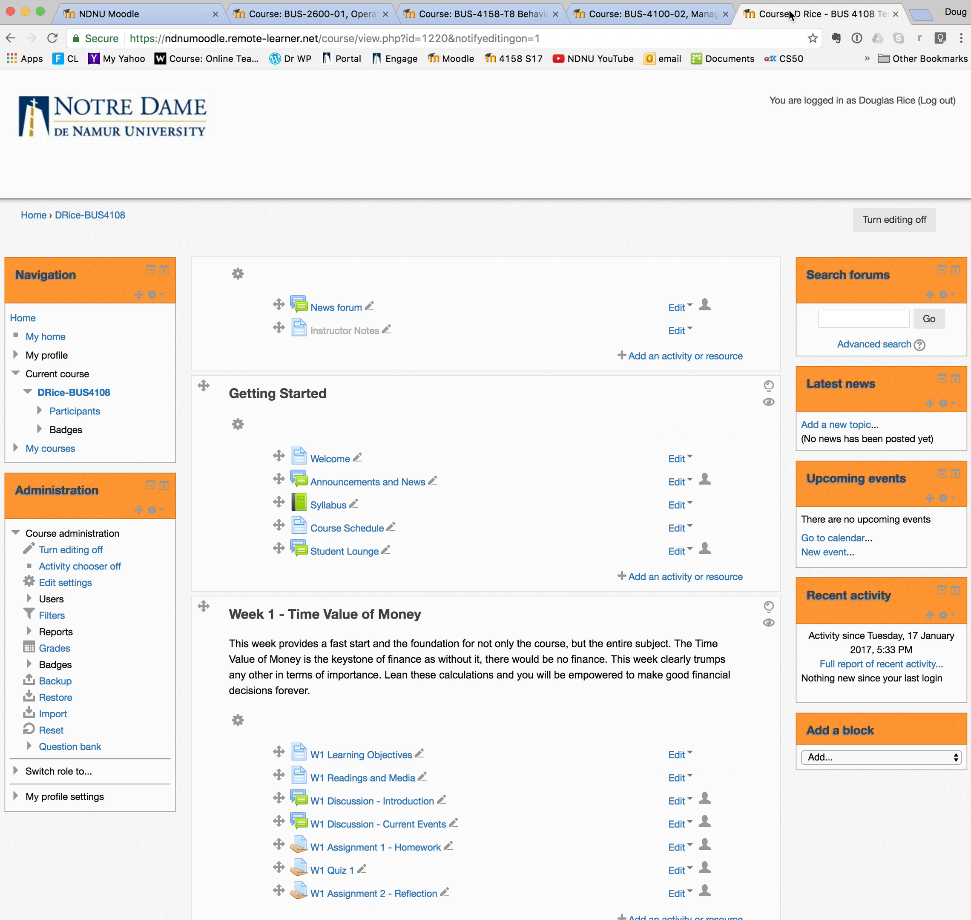
scroll(518, 224, "down", 2)
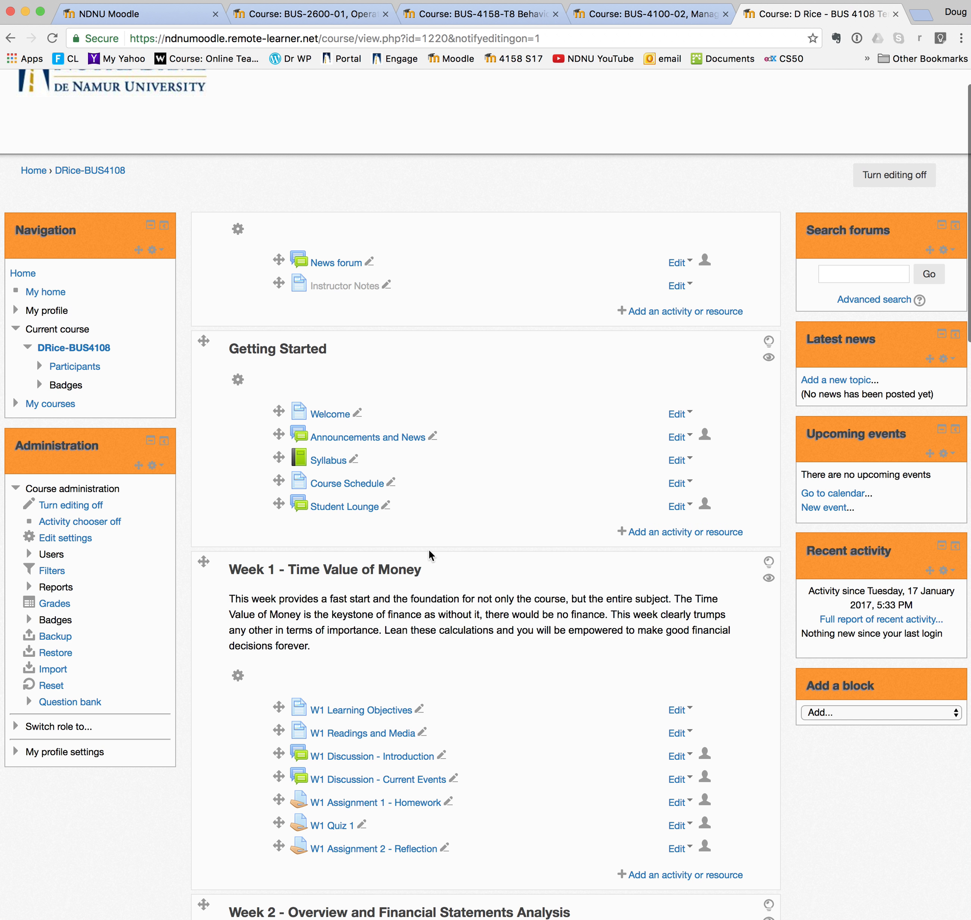
mouse_move(275, 505)
left_mouse_down()
mouse_move(270, 457)
mouse_move(271, 514)
left_mouse_up()
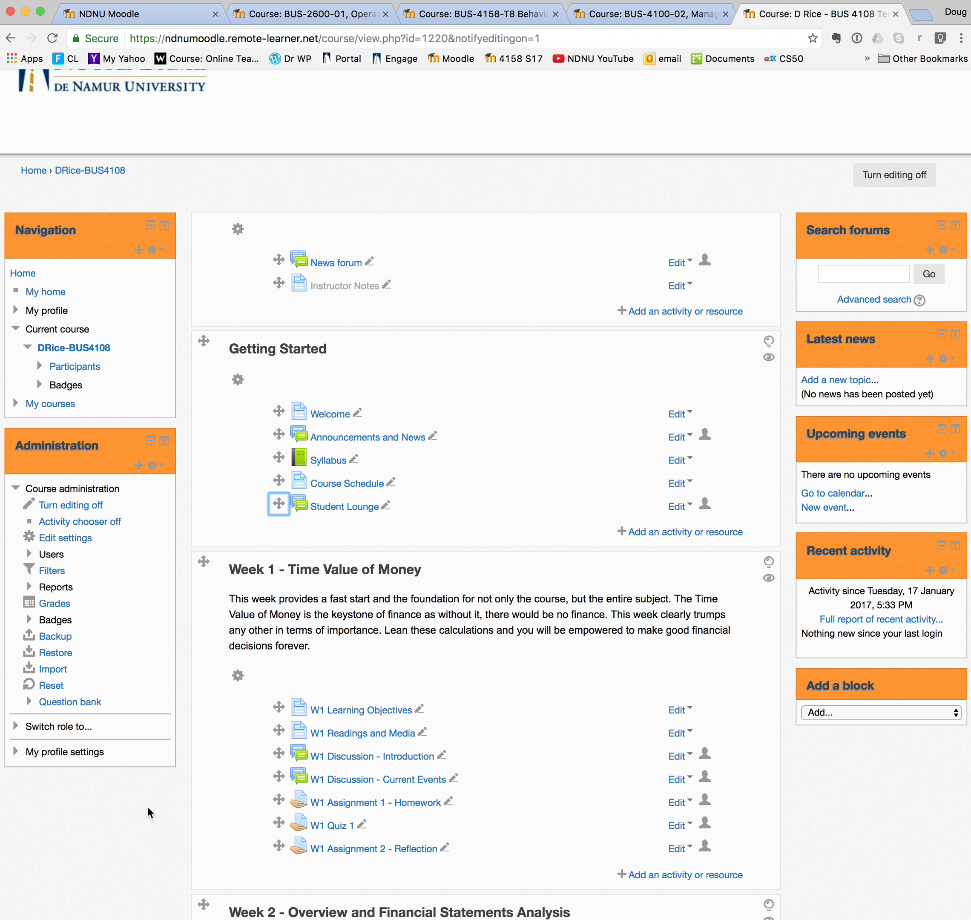
left_click(85, 506)
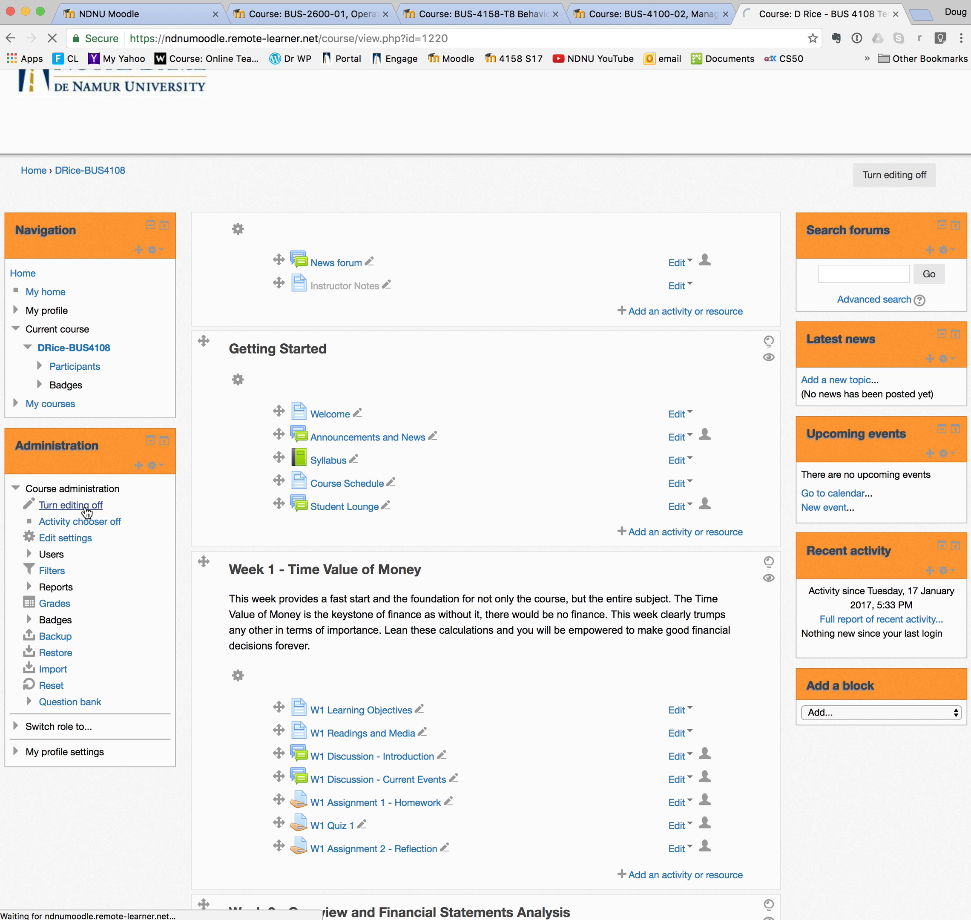
View the W1 Learning Objectives page under Week 1 - Time Value of Money and return to the template course
scroll(395, 575, "down", 5)
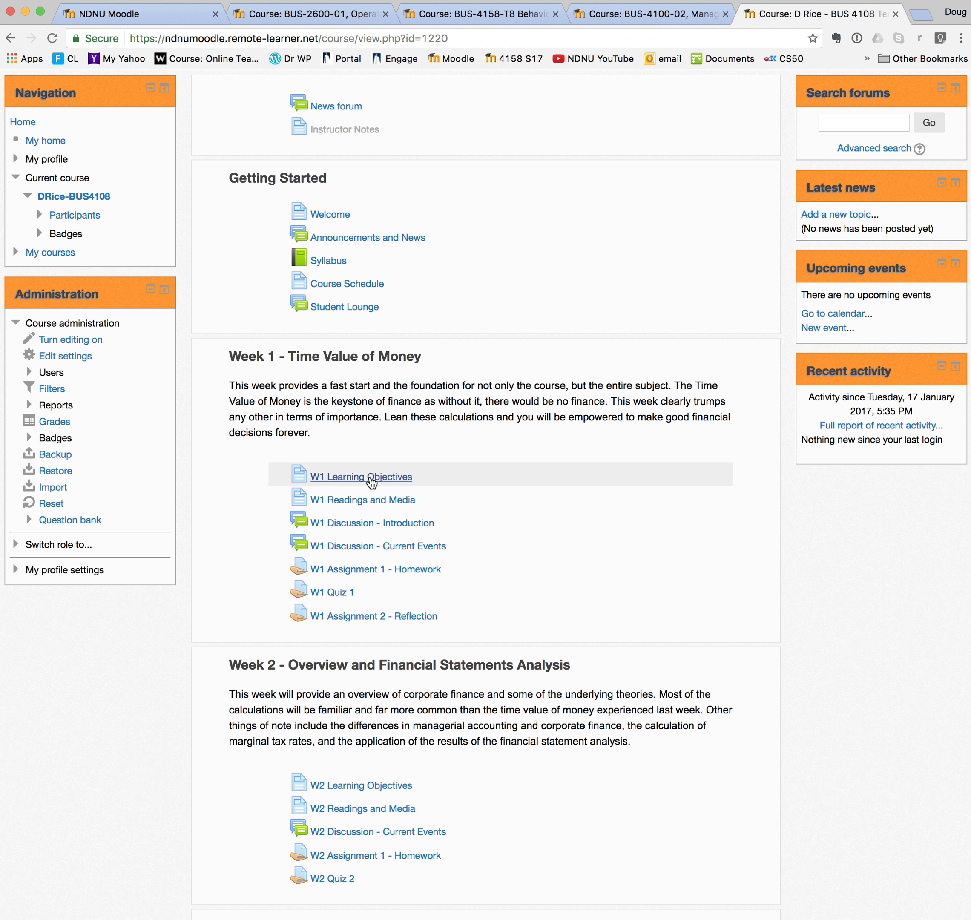
left_click(372, 479)
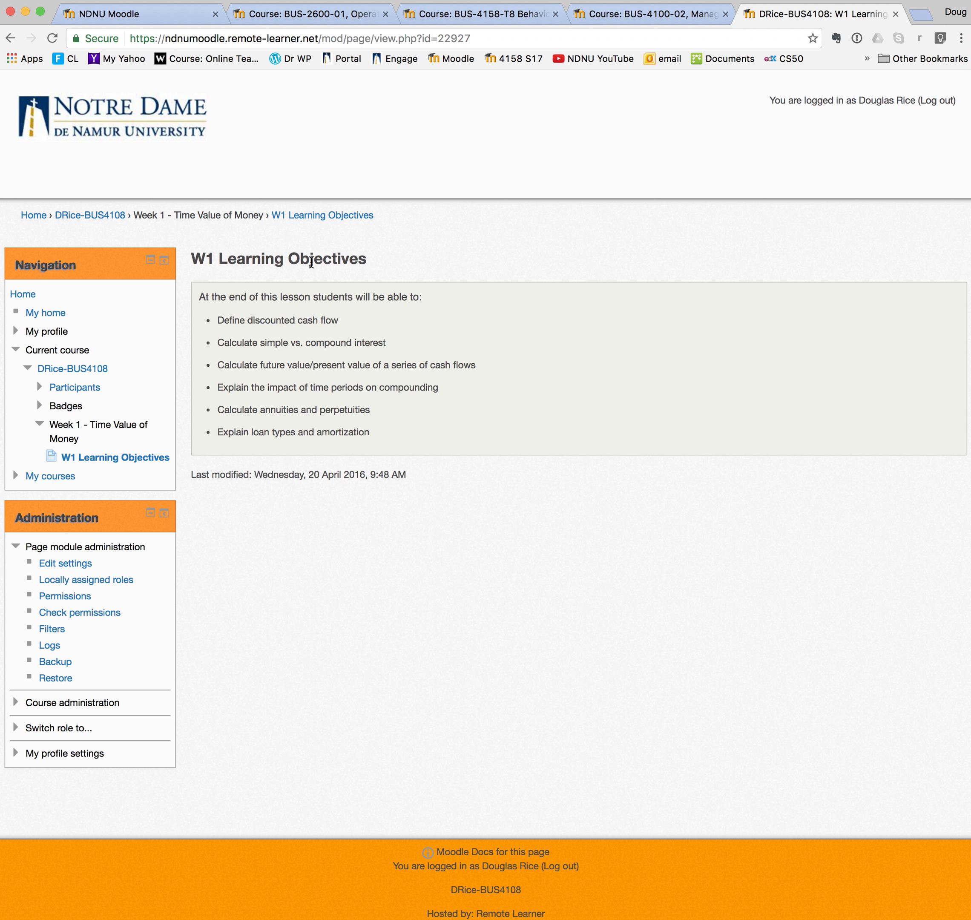
left_click(104, 218)
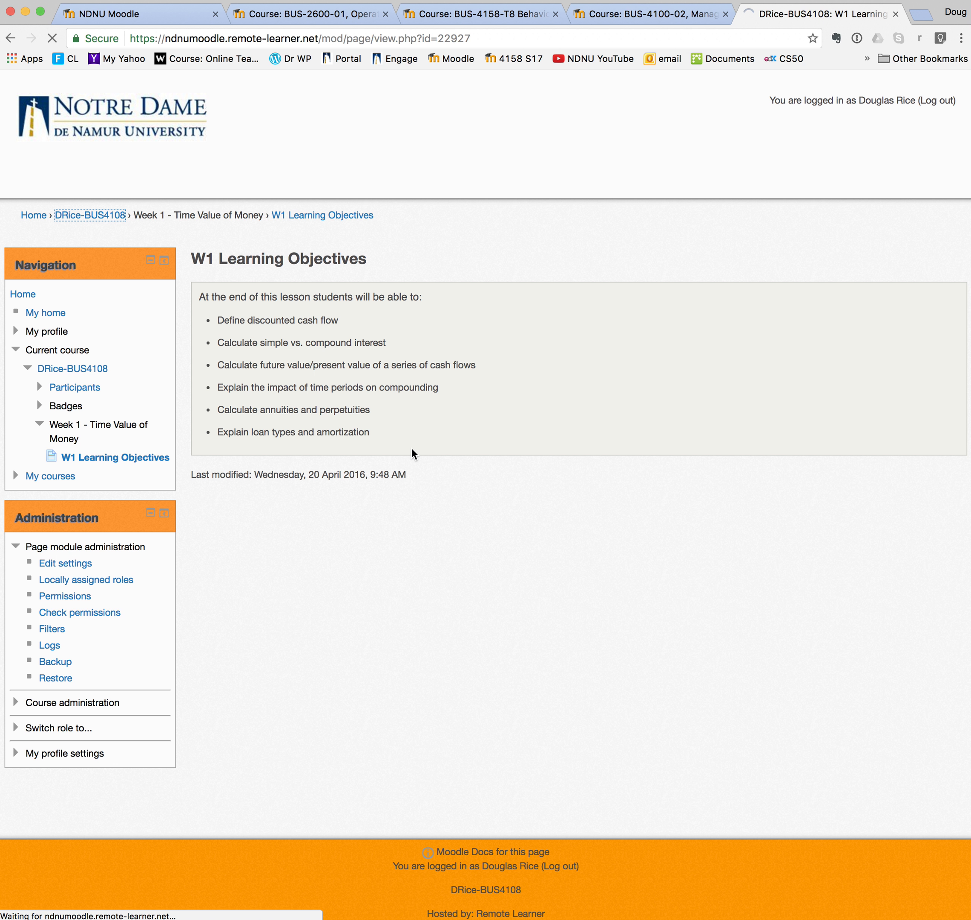
Open the W1 Readings and Media page, play the Time Value of Money video, and look through the other embedded videos
scroll(375, 614, "down", 2)
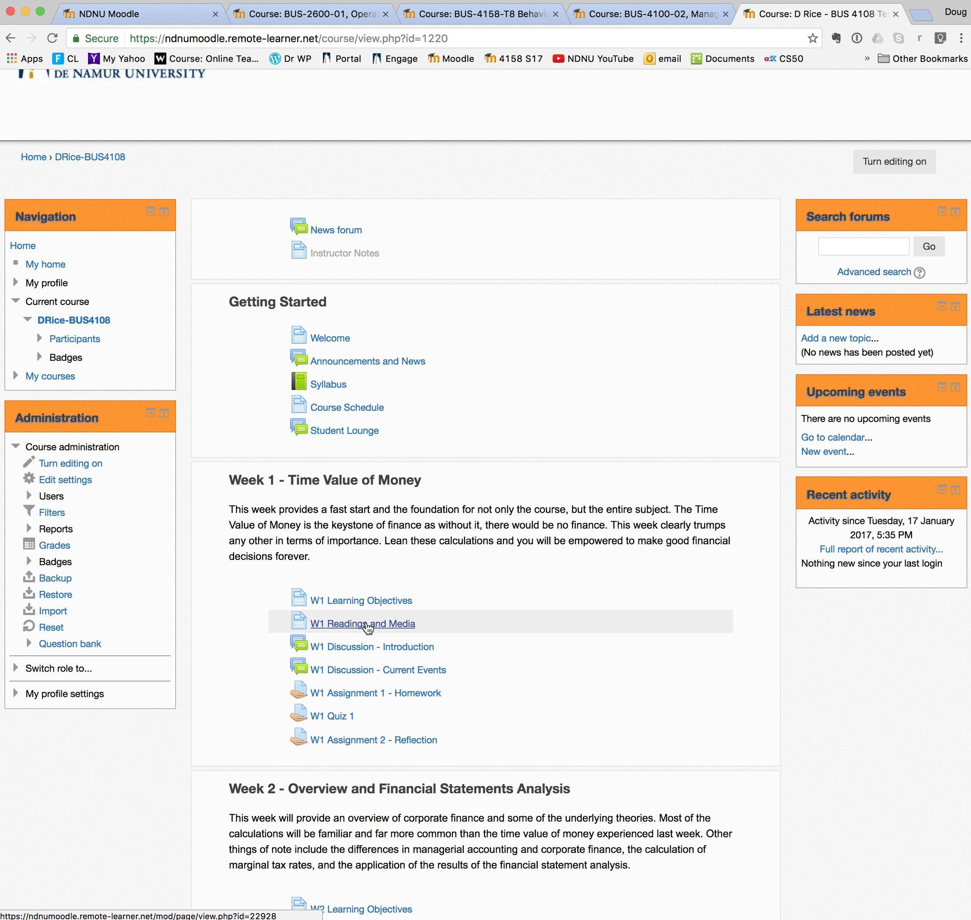
left_click(367, 626)
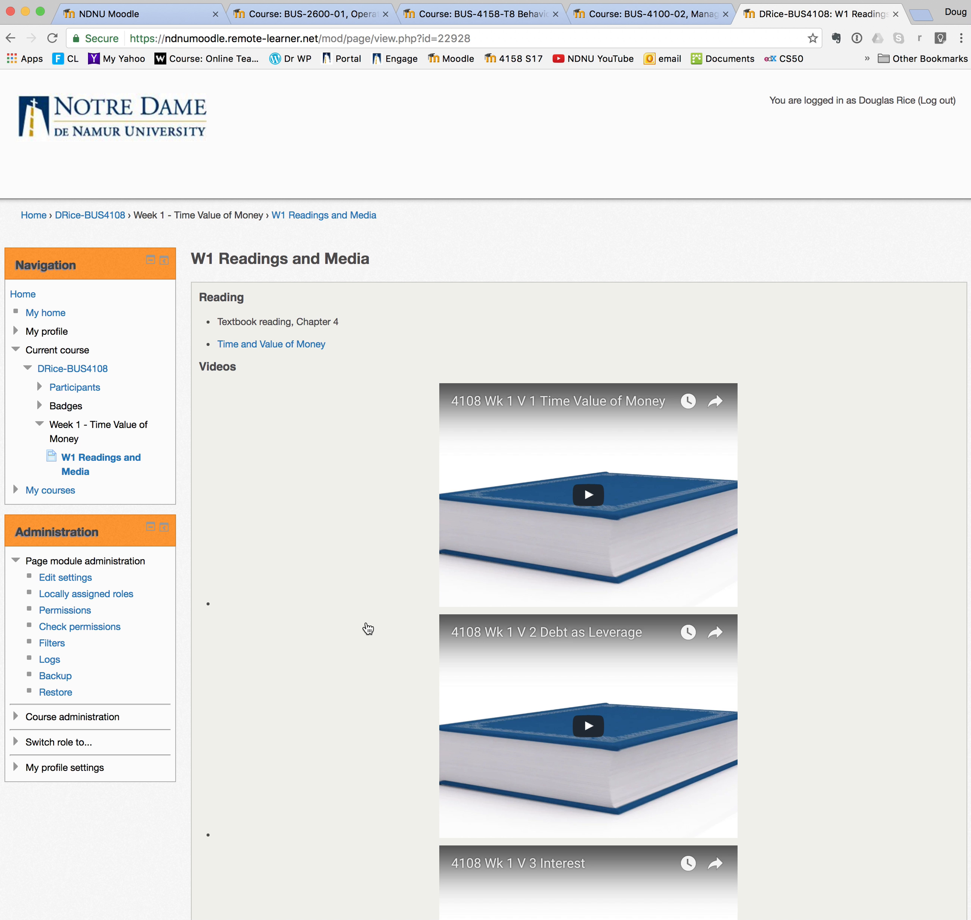
scroll(367, 628, "down", 1)
left_click(588, 466)
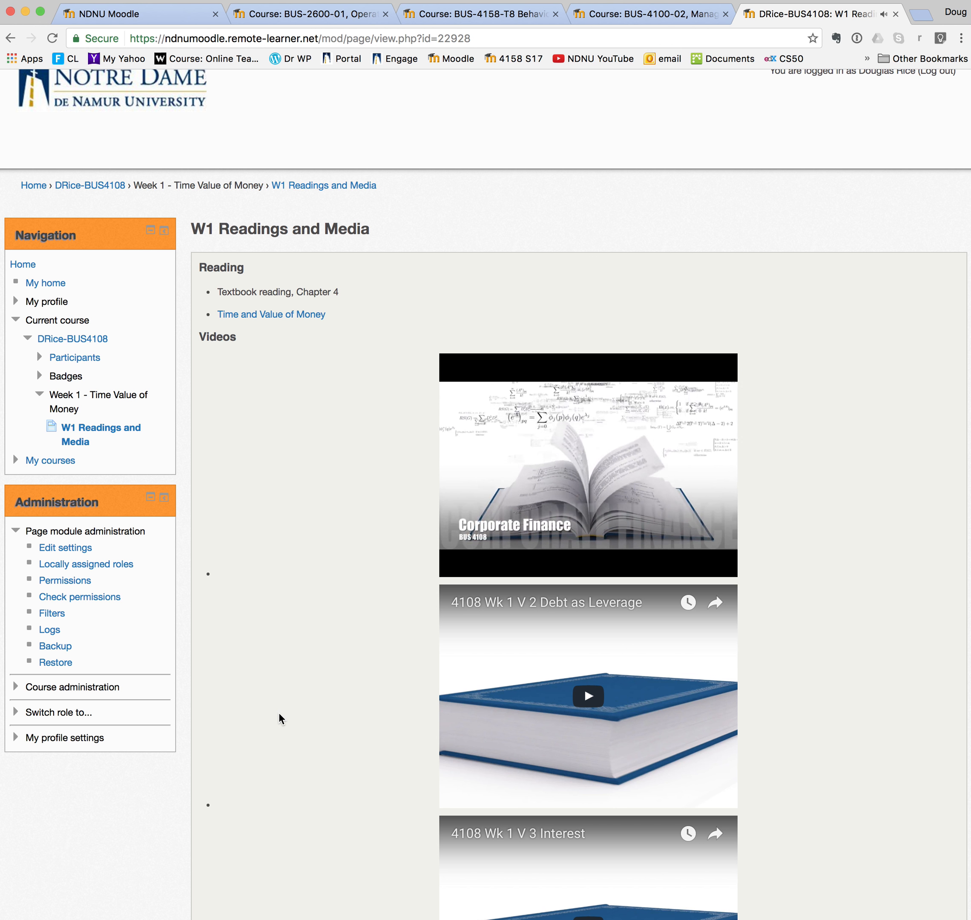
scroll(278, 713, "down", 20)
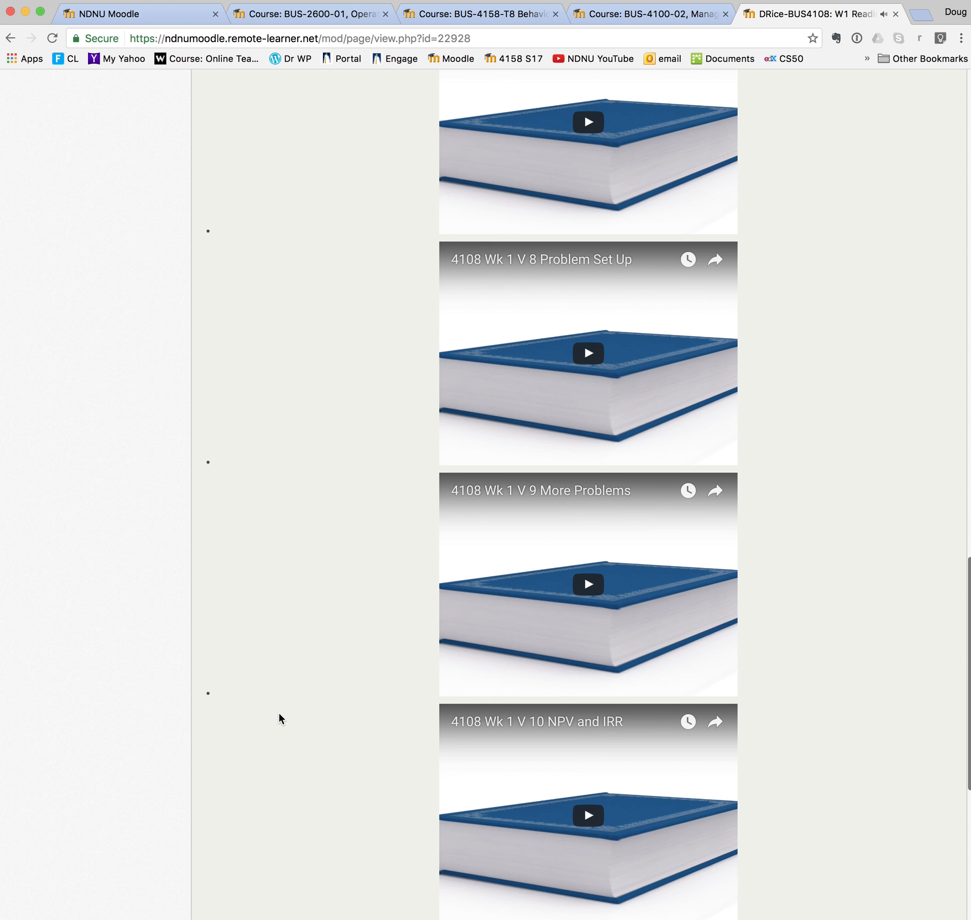
scroll(278, 713, "down", 5)
scroll(278, 713, "up", 15)
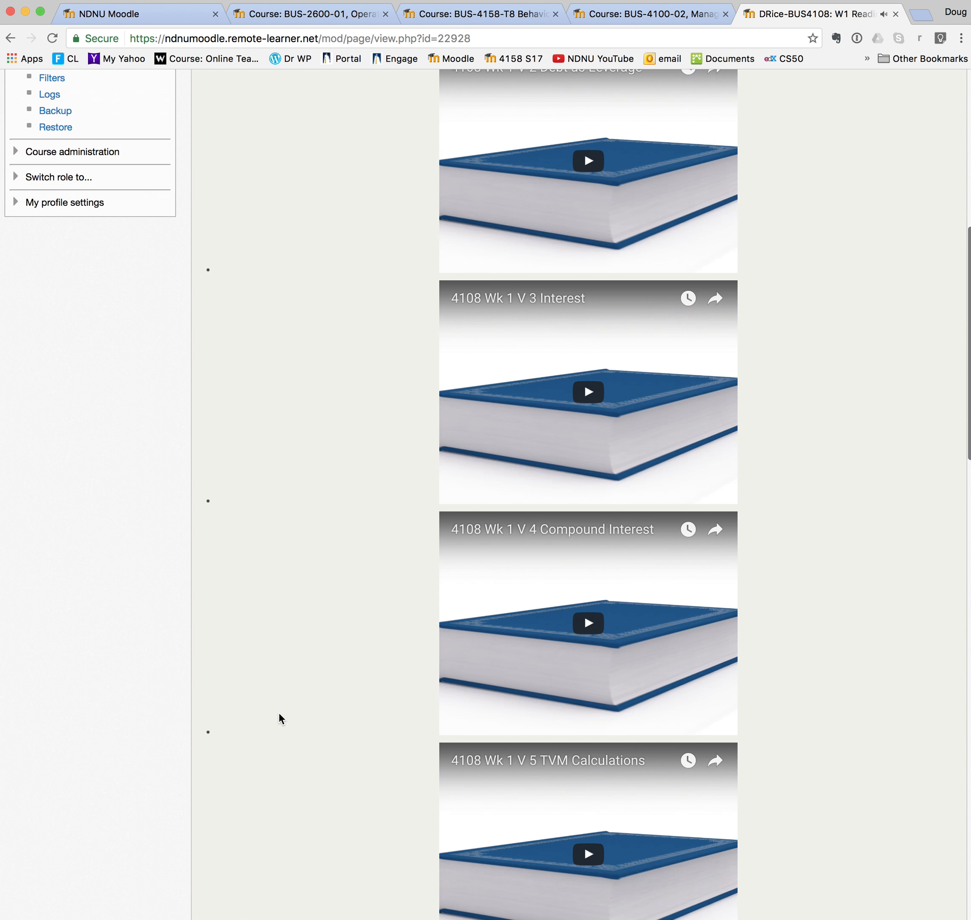
scroll(279, 713, "up", 12)
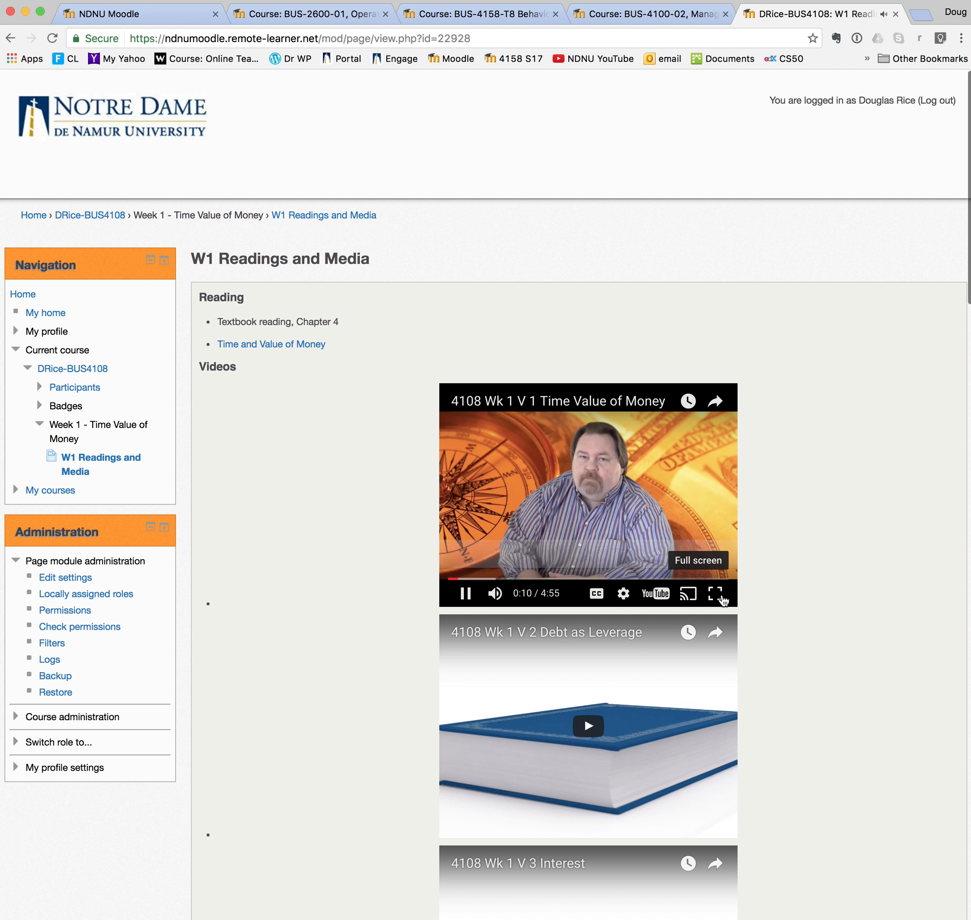
View the Time Value of Money video in full screen, exit, skip ahead to about 0:51 and pause it
left_click(722, 596)
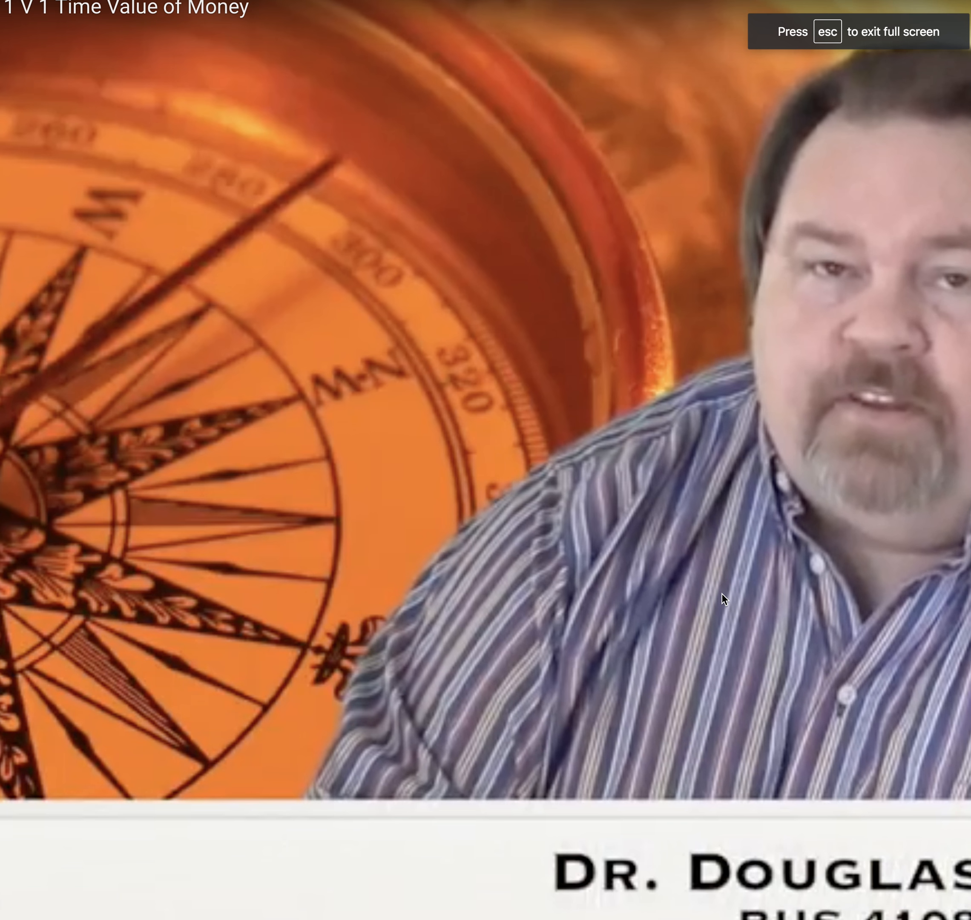
key("Escape")
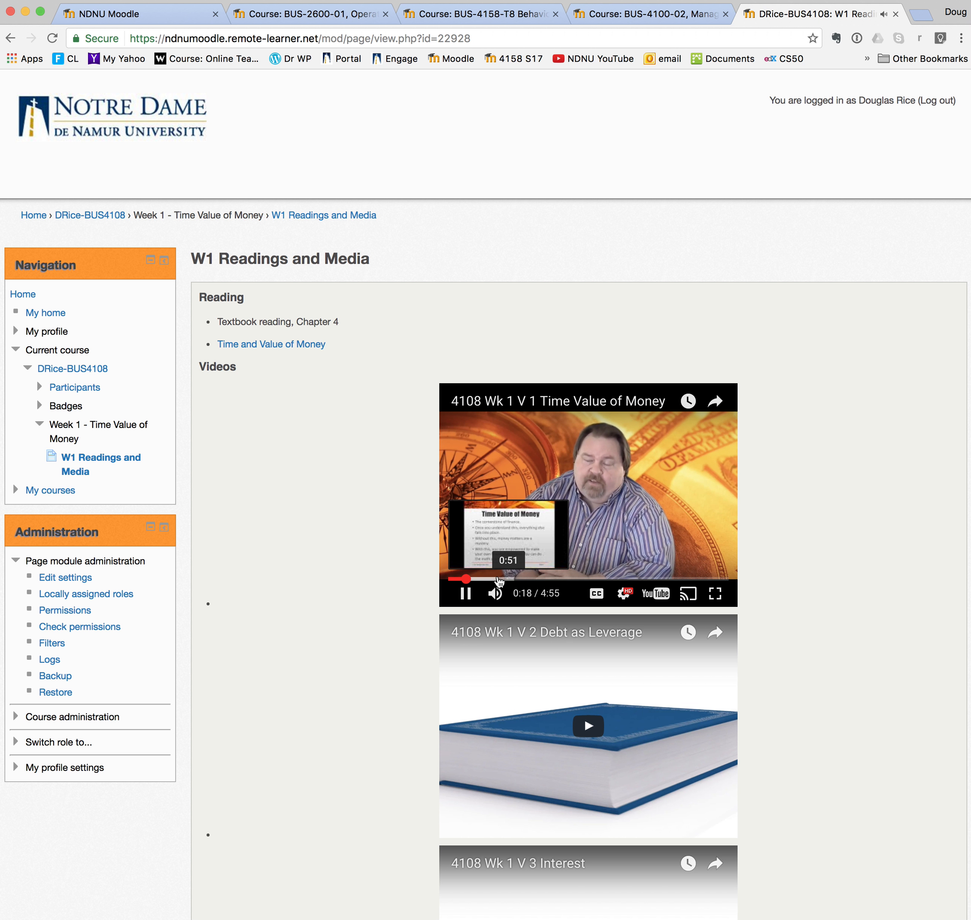
left_click(499, 579)
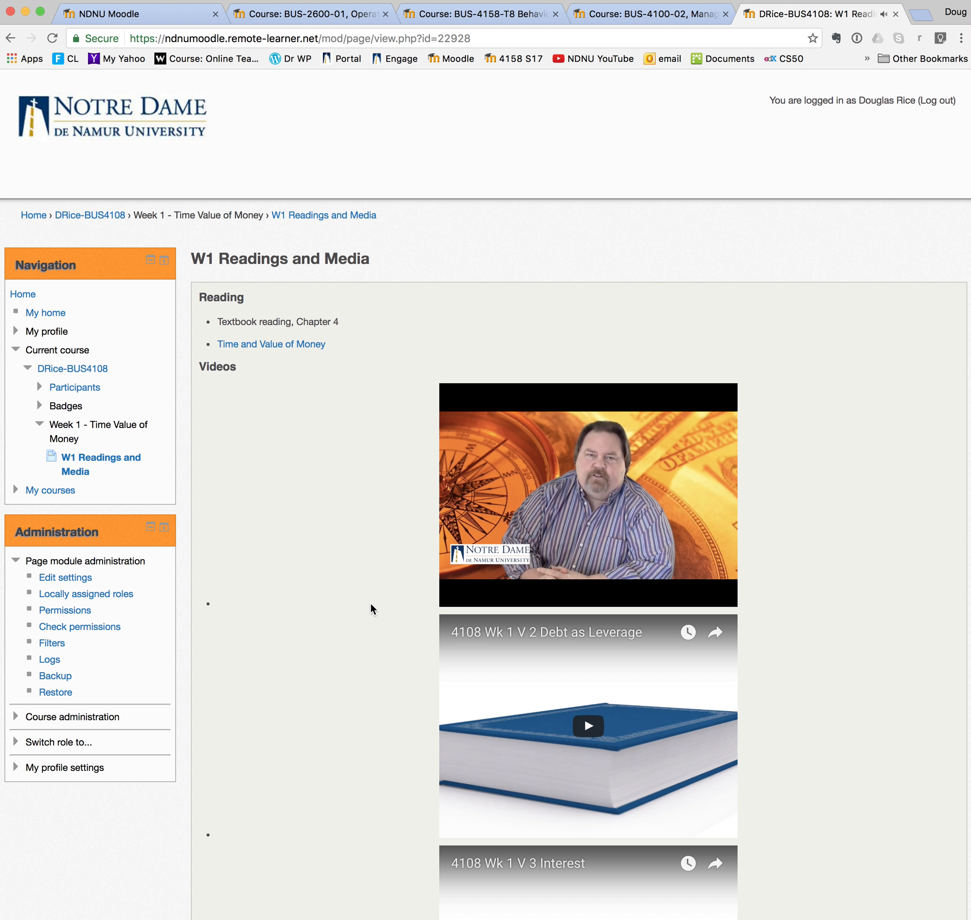
left_click(465, 593)
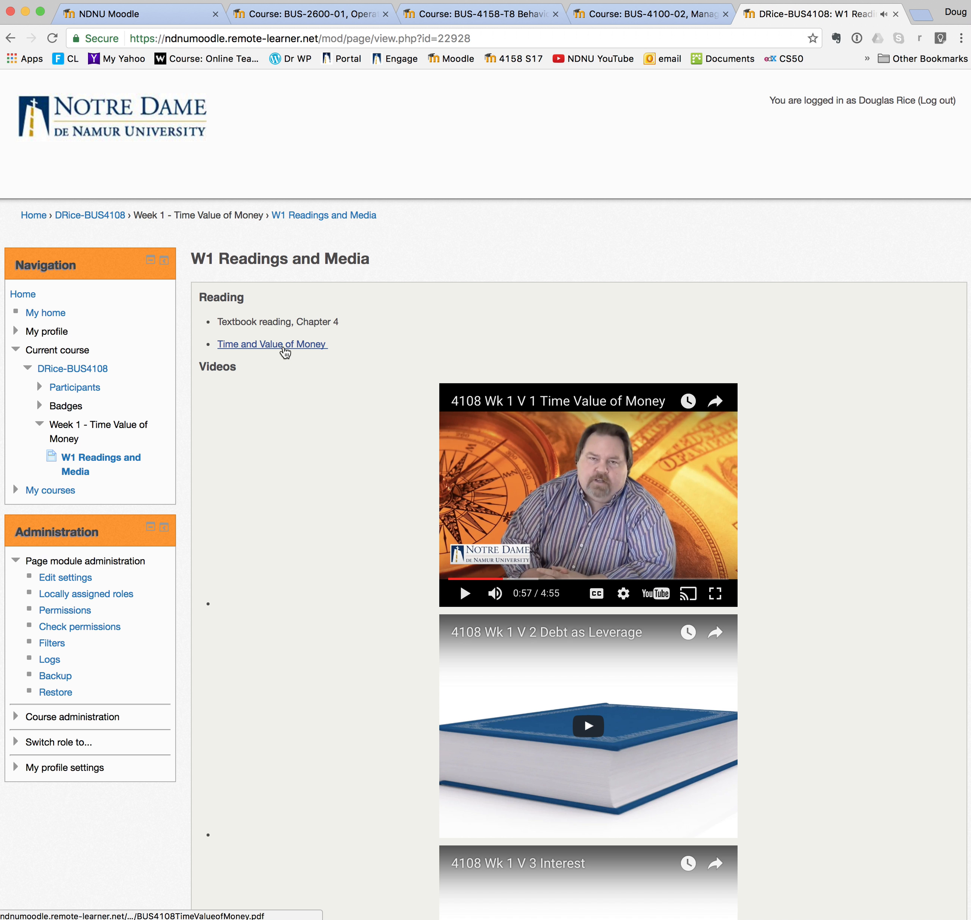
Open the Time and Value of Money reading, skim its first pages, and return to W1 Readings and Media
left_click(285, 348)
scroll(381, 525, "down", 20)
scroll(384, 528, "down", 19)
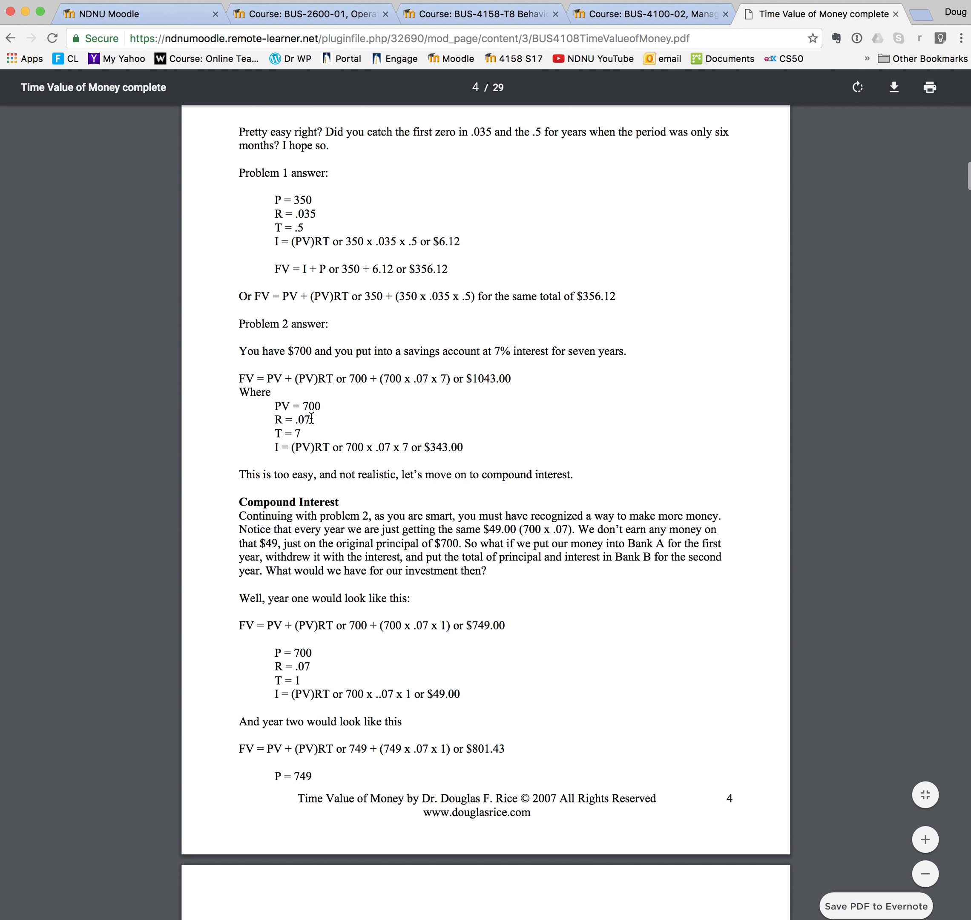
left_click(9, 37)
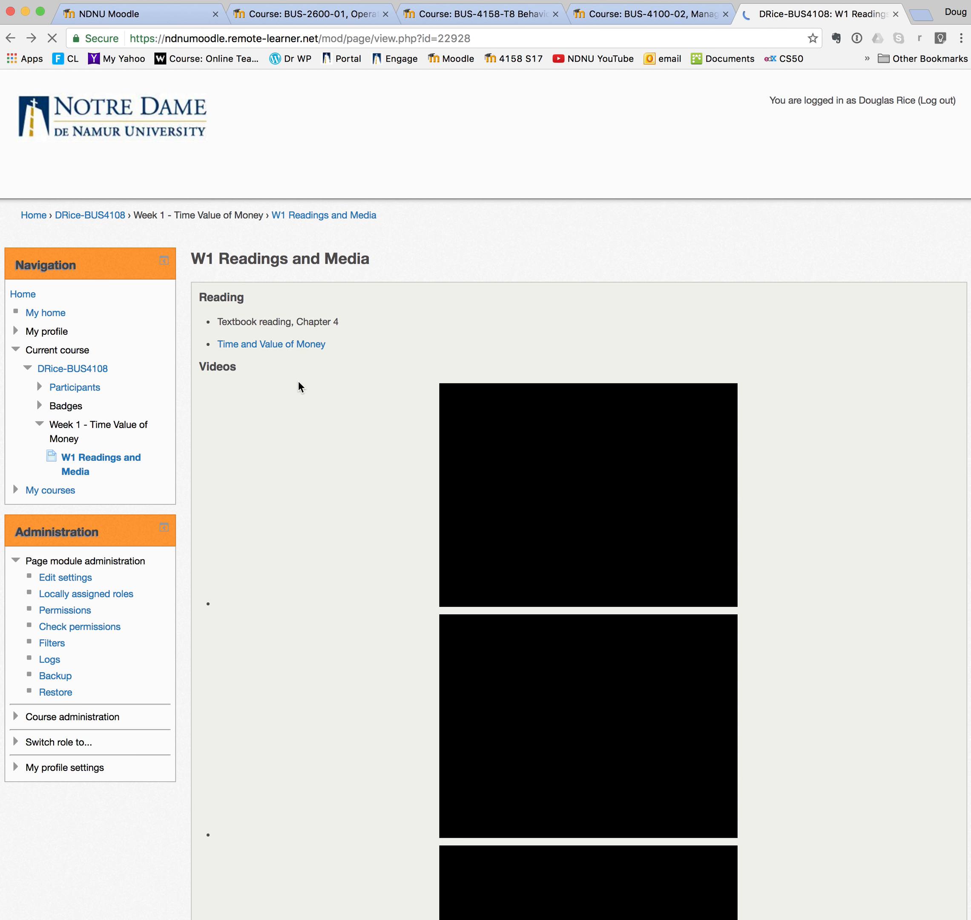
Open the W1 PowerPoint slides under Additional Supplemental Materials, skim the first slides, and return to the template course
scroll(297, 524, "down", 15)
scroll(296, 524, "down", 20)
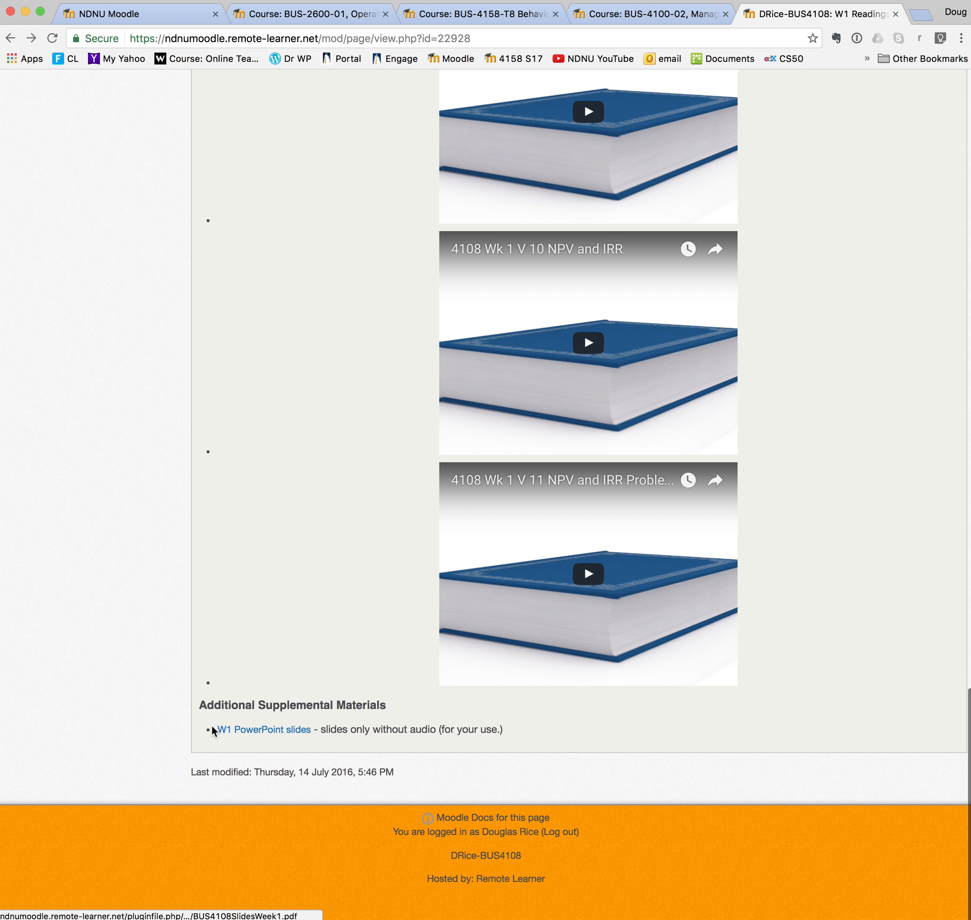
left_click(272, 729)
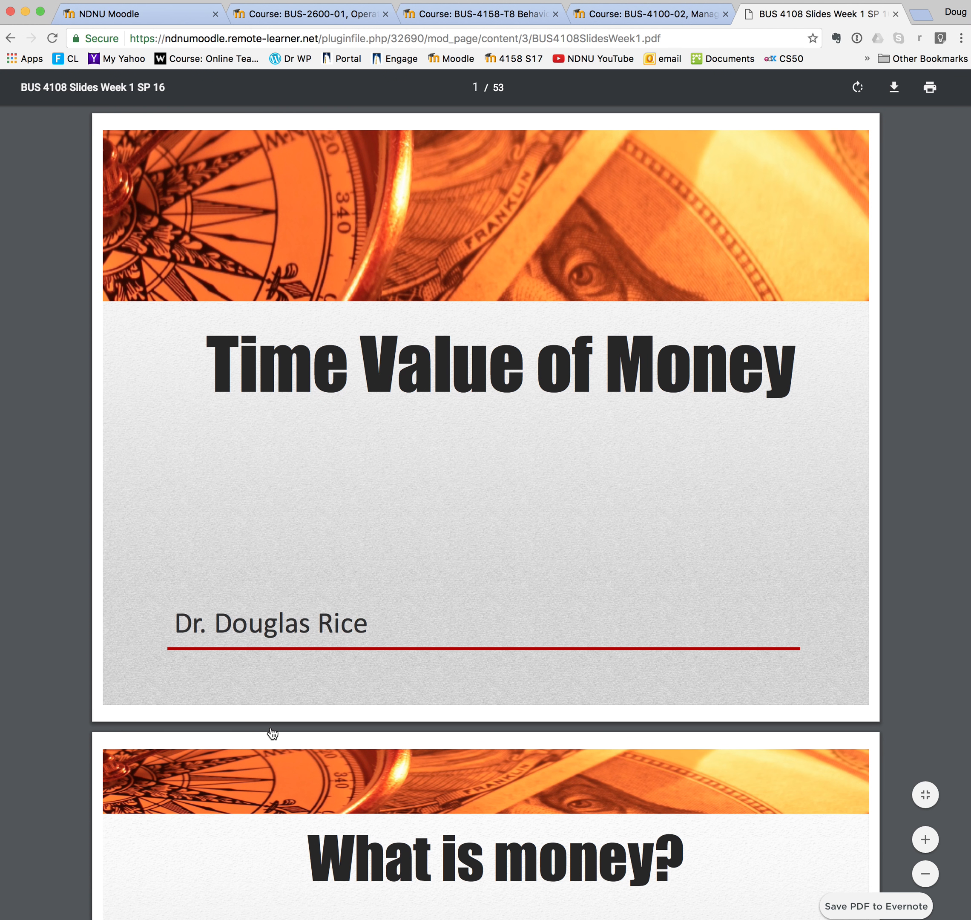
scroll(272, 733, "down", 20)
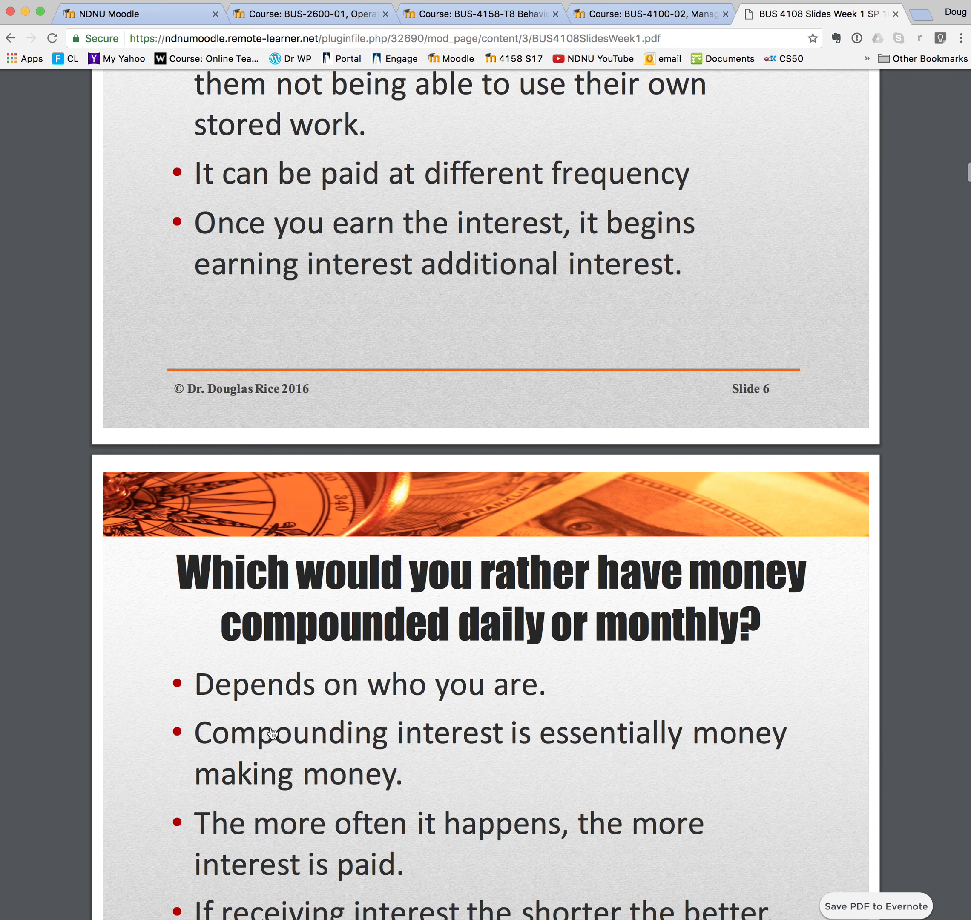
scroll(272, 732, "down", 10)
left_click(10, 38)
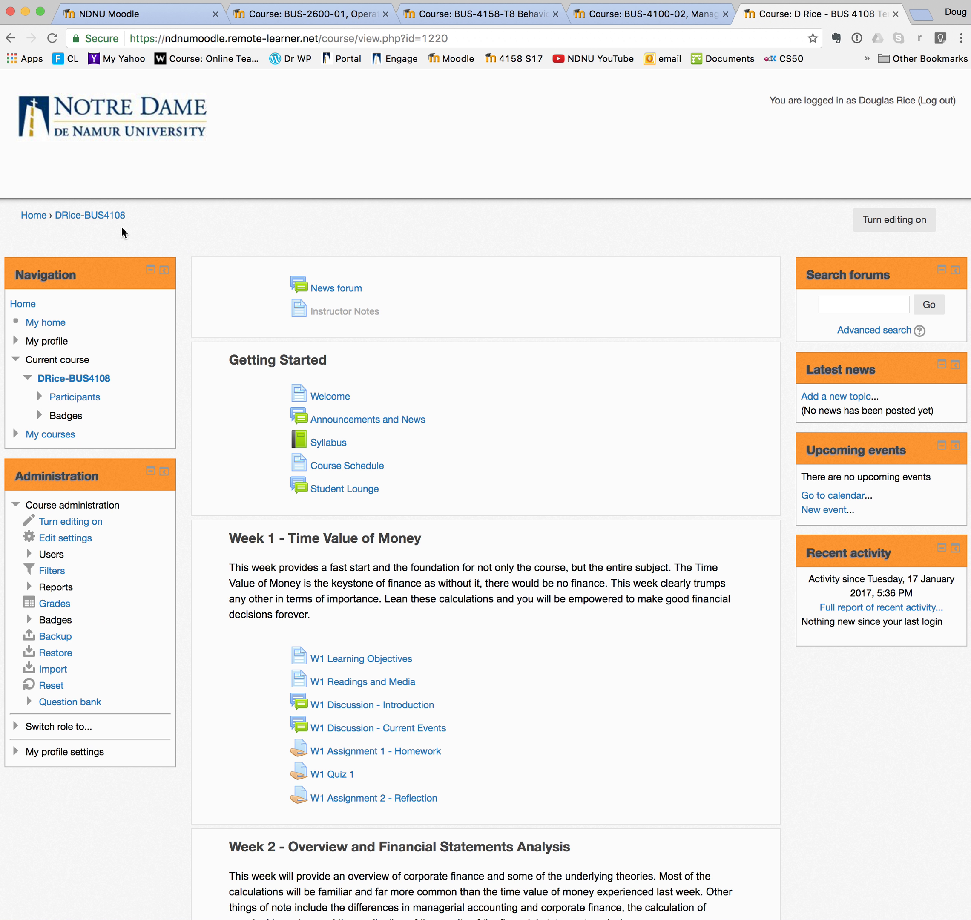
Open the W2 Readings and Media page under Week 2 and look through its embedded videos
scroll(543, 548, "down", 3)
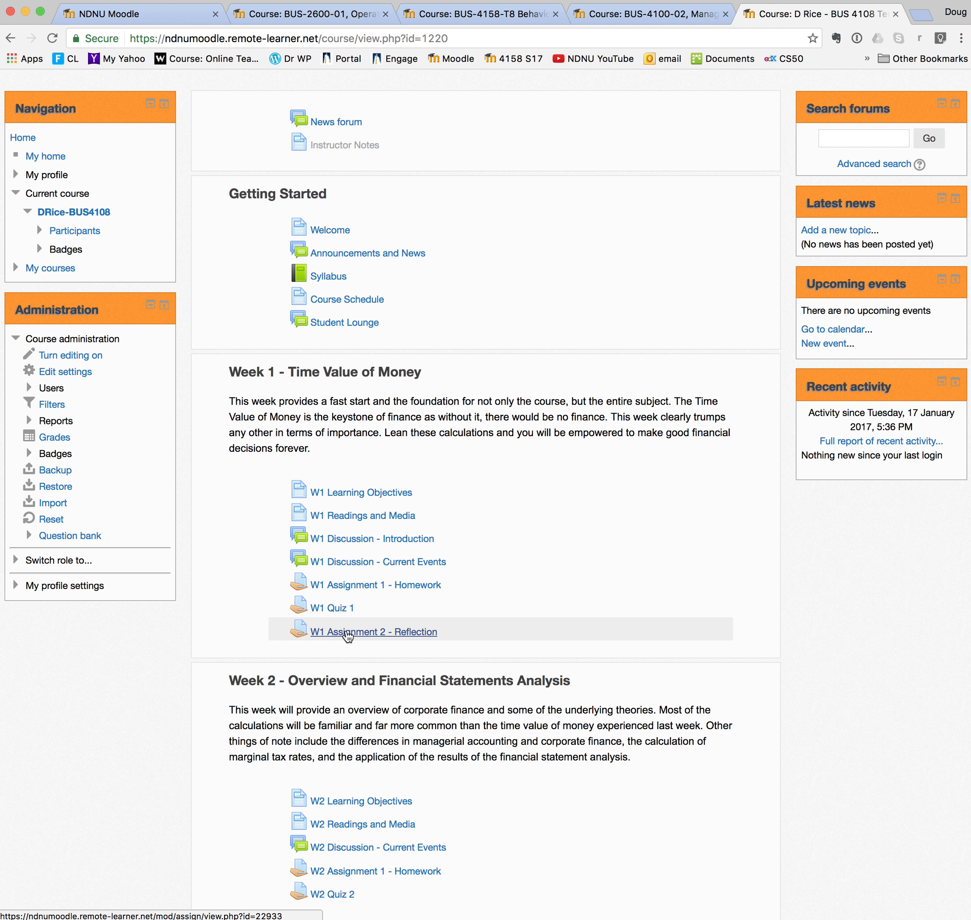
scroll(348, 636, "down", 7)
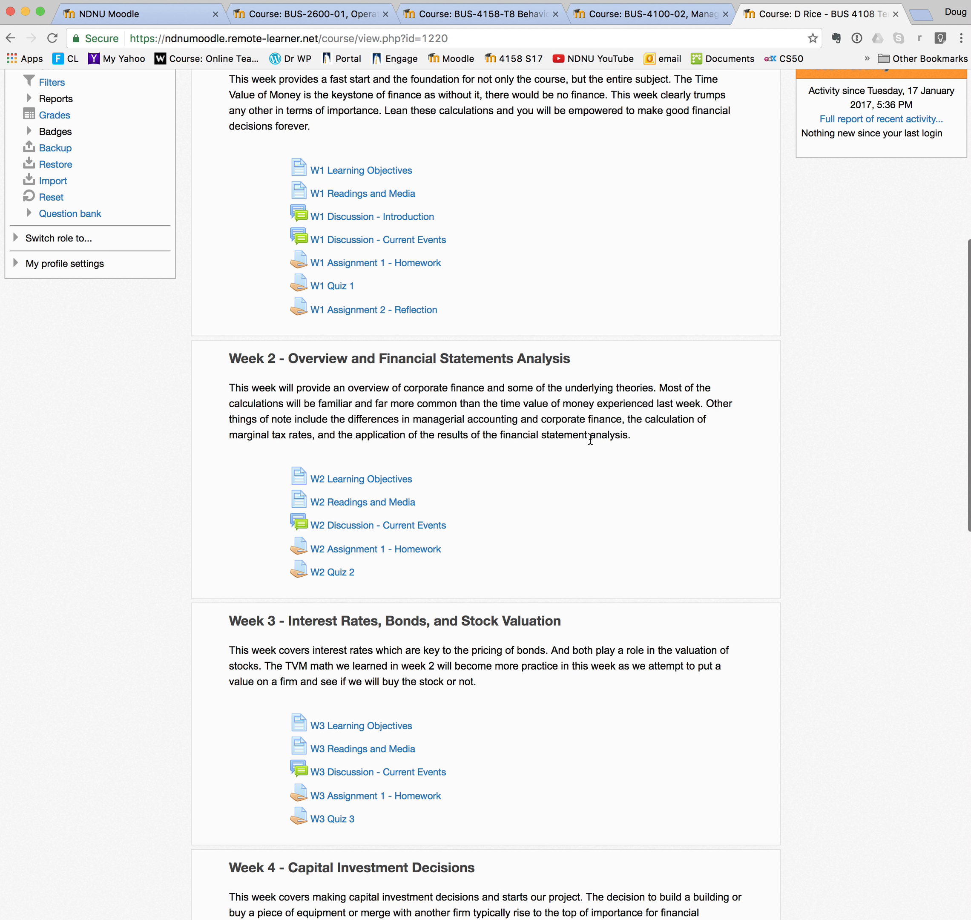
scroll(590, 440, "down", 1)
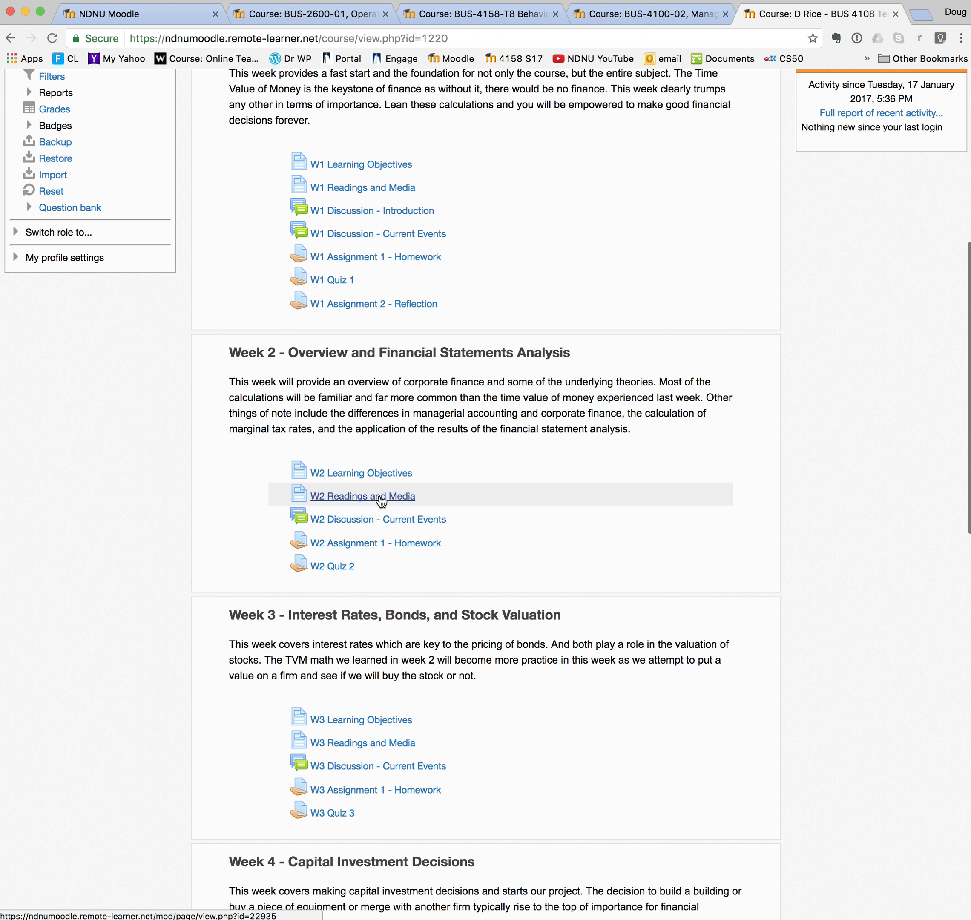
left_click(382, 497)
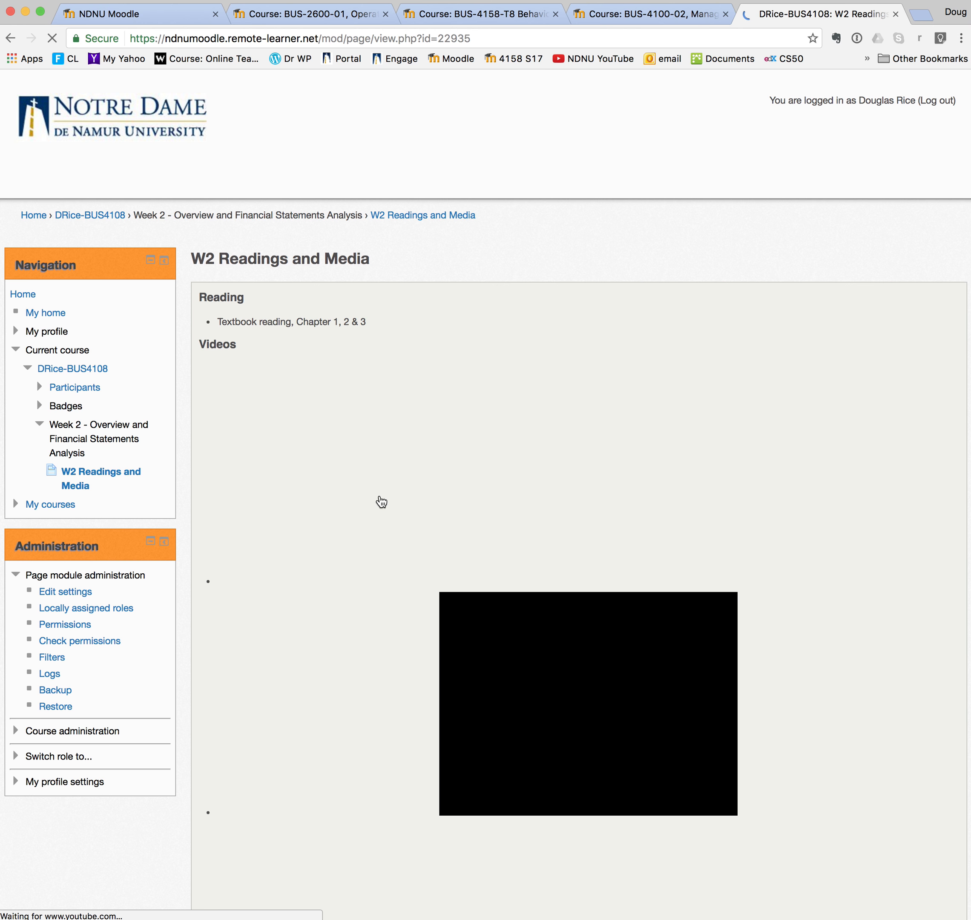
scroll(381, 502, "down", 20)
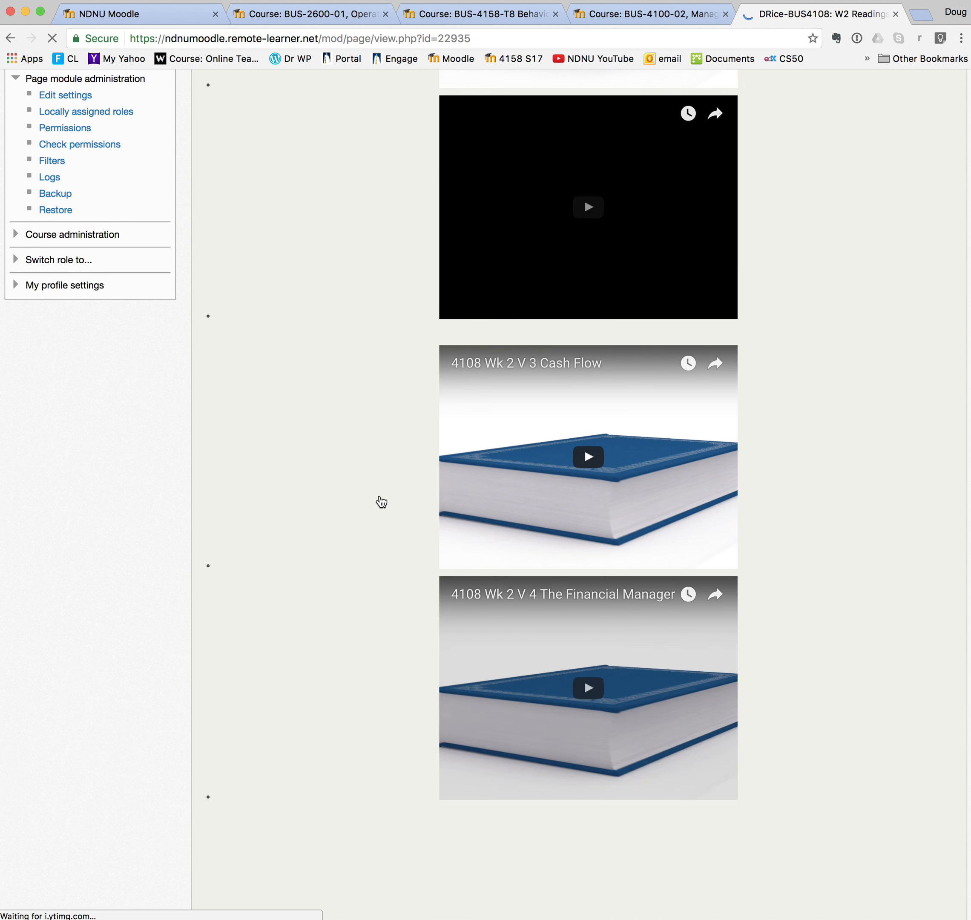
scroll(381, 502, "down", 20)
scroll(382, 502, "up", 20)
scroll(381, 502, "down", 1)
Highlight the Week 2 textbook reading, check the page's remaining videos and supplemental slides link, and return to the template course
left_click_drag(216, 327, 365, 317)
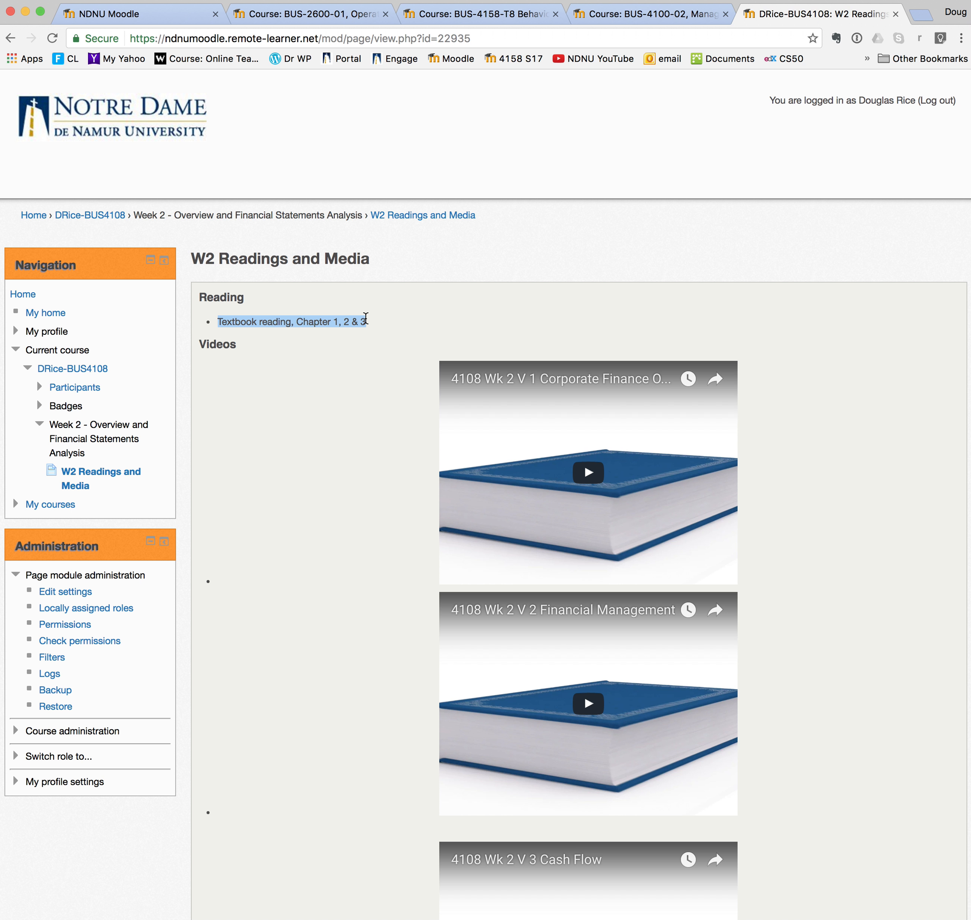
left_click(336, 385)
scroll(336, 380, "down", 20)
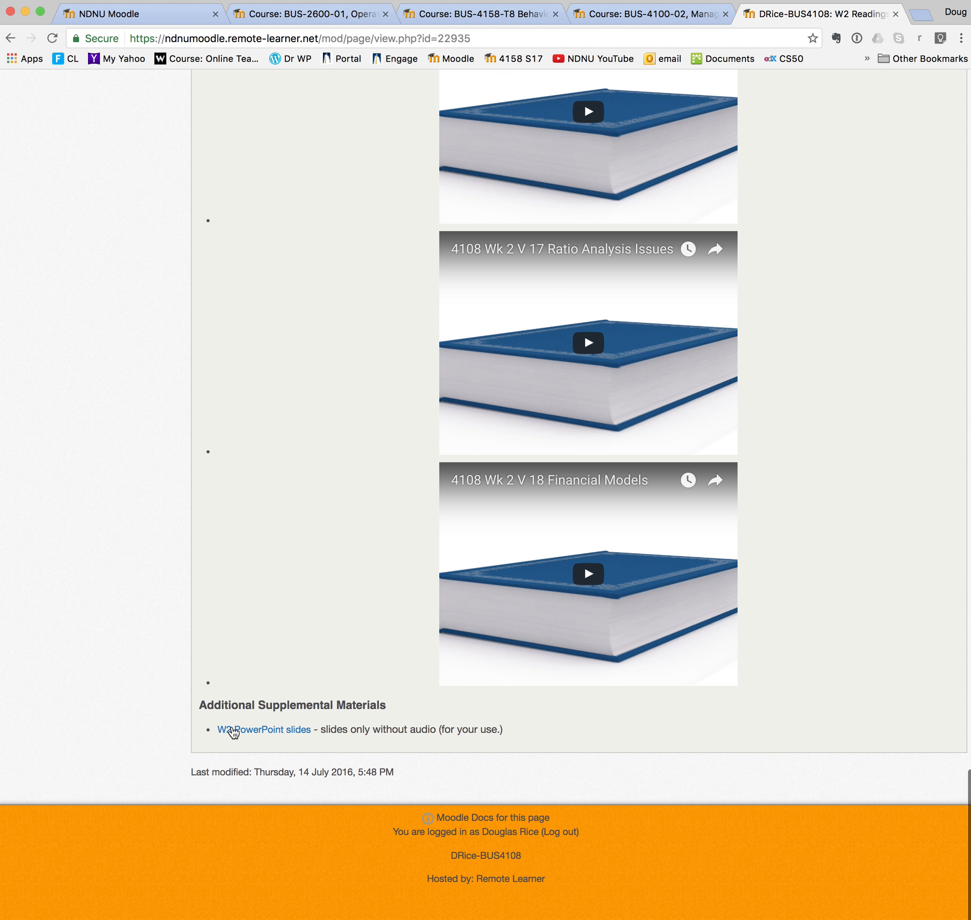
scroll(324, 220, "up", 20)
scroll(325, 220, "up", 20)
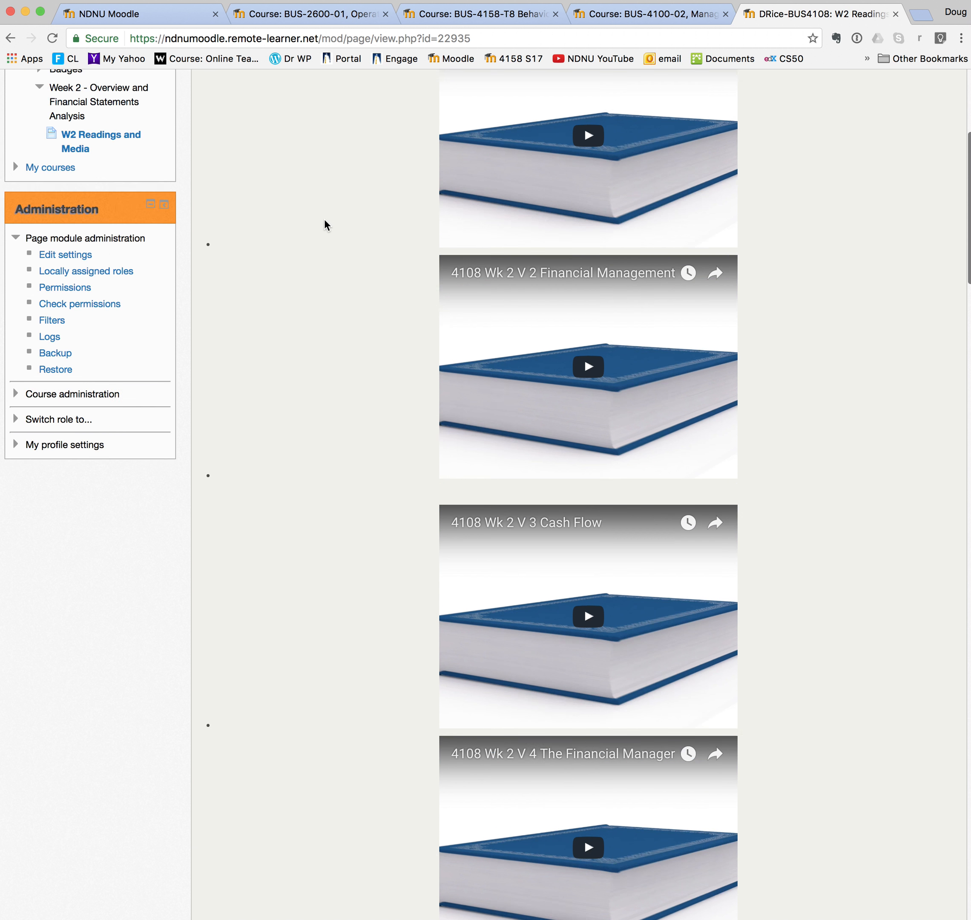
left_click(110, 217)
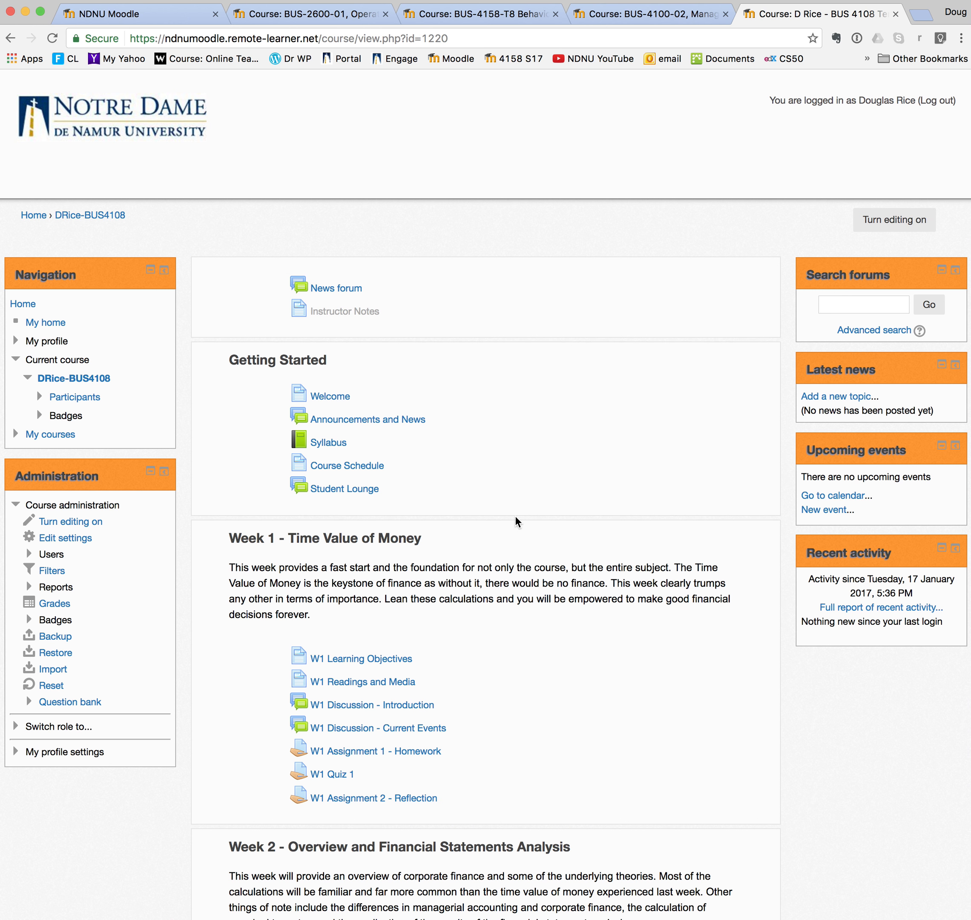
Examine the template course's weekly sections through Week 7, including their discussions, homework, projects, quizzes and final exam
scroll(516, 516, "down", 15)
scroll(376, 643, "down", 3)
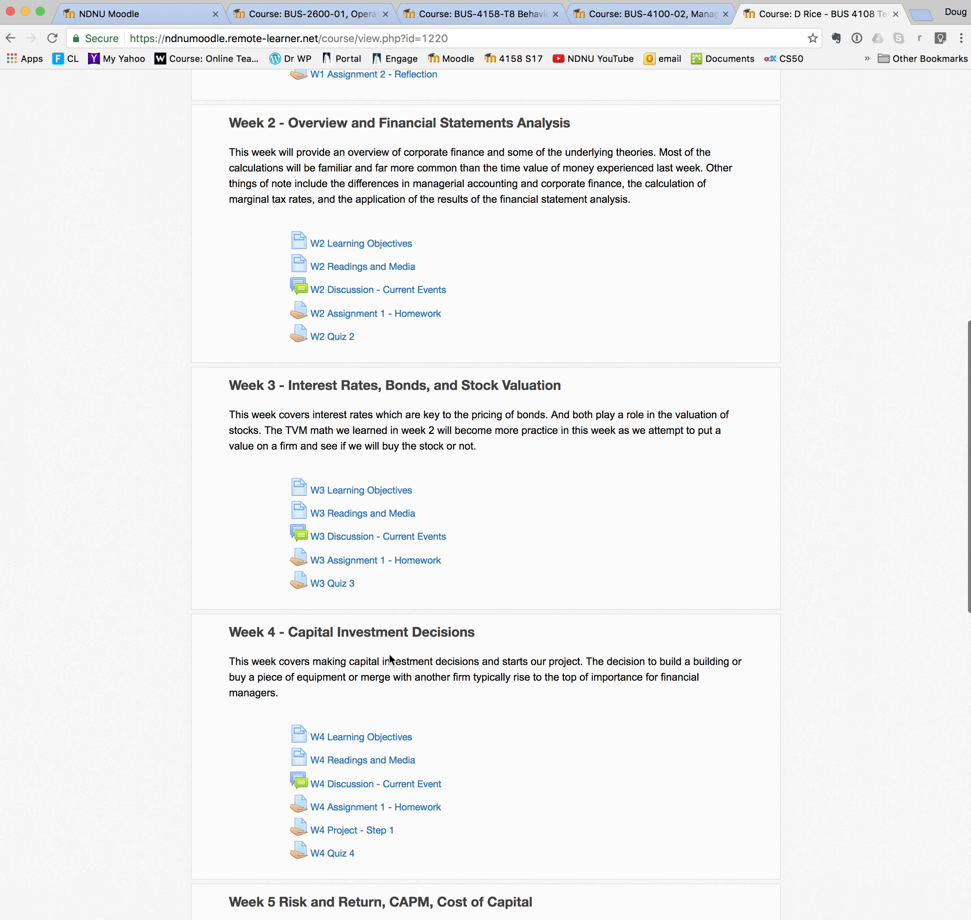
scroll(374, 623, "down", 5)
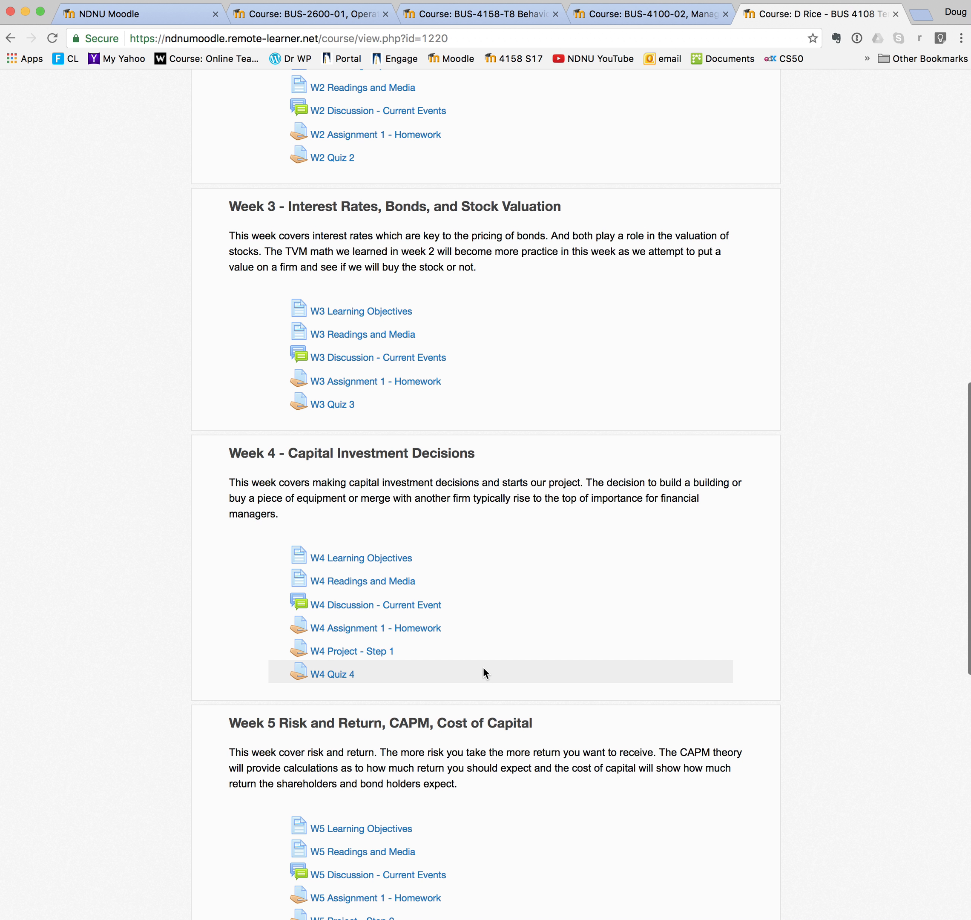
scroll(484, 669, "down", 10)
scroll(484, 672, "down", 1)
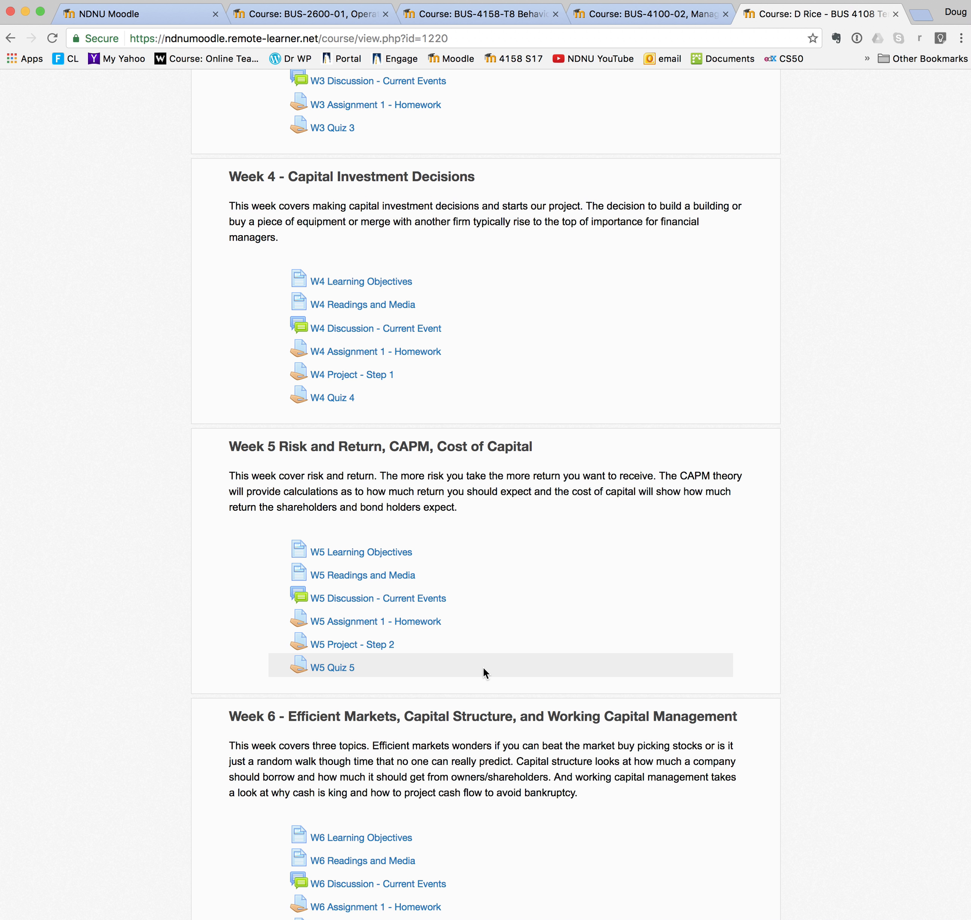
scroll(483, 667, "down", 10)
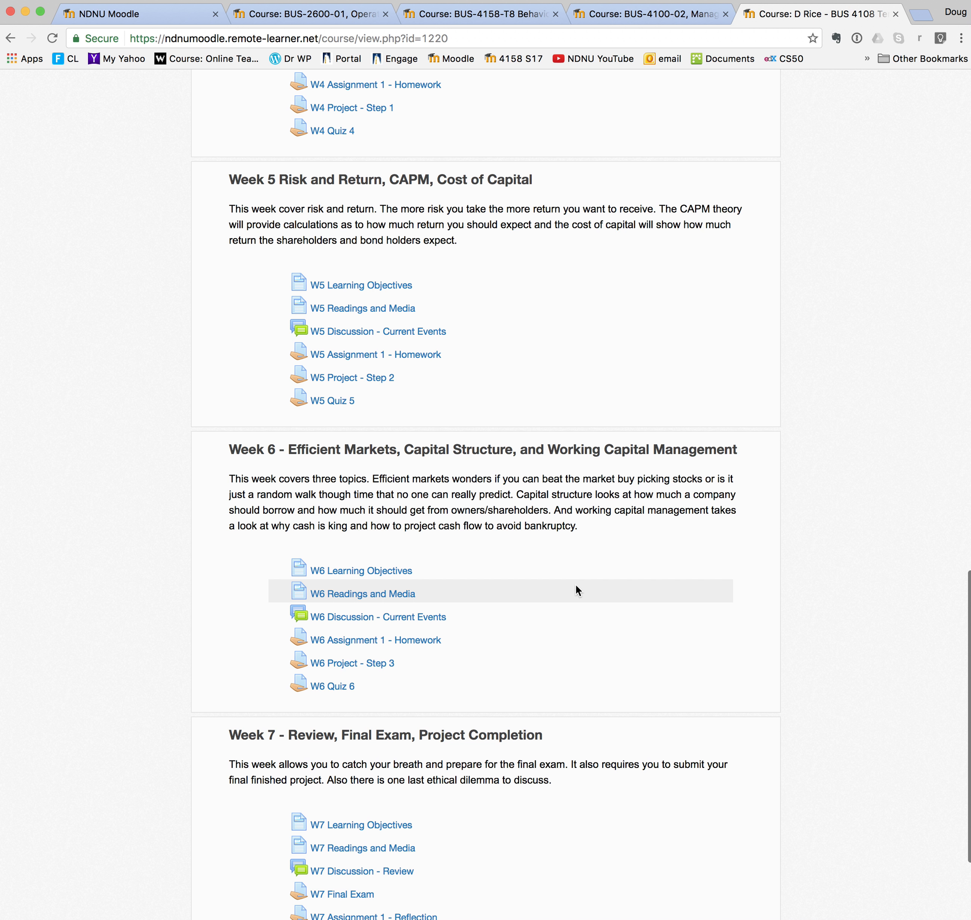
scroll(575, 584, "down", 5)
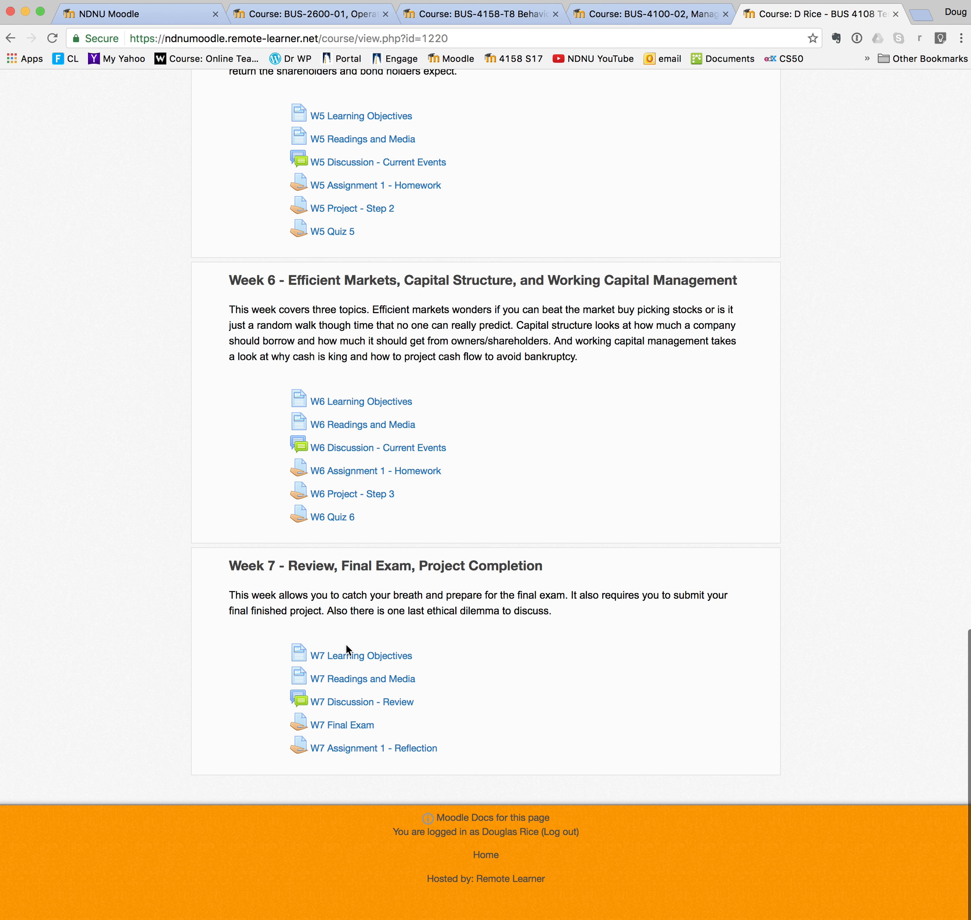
scroll(171, 536, "up", 20)
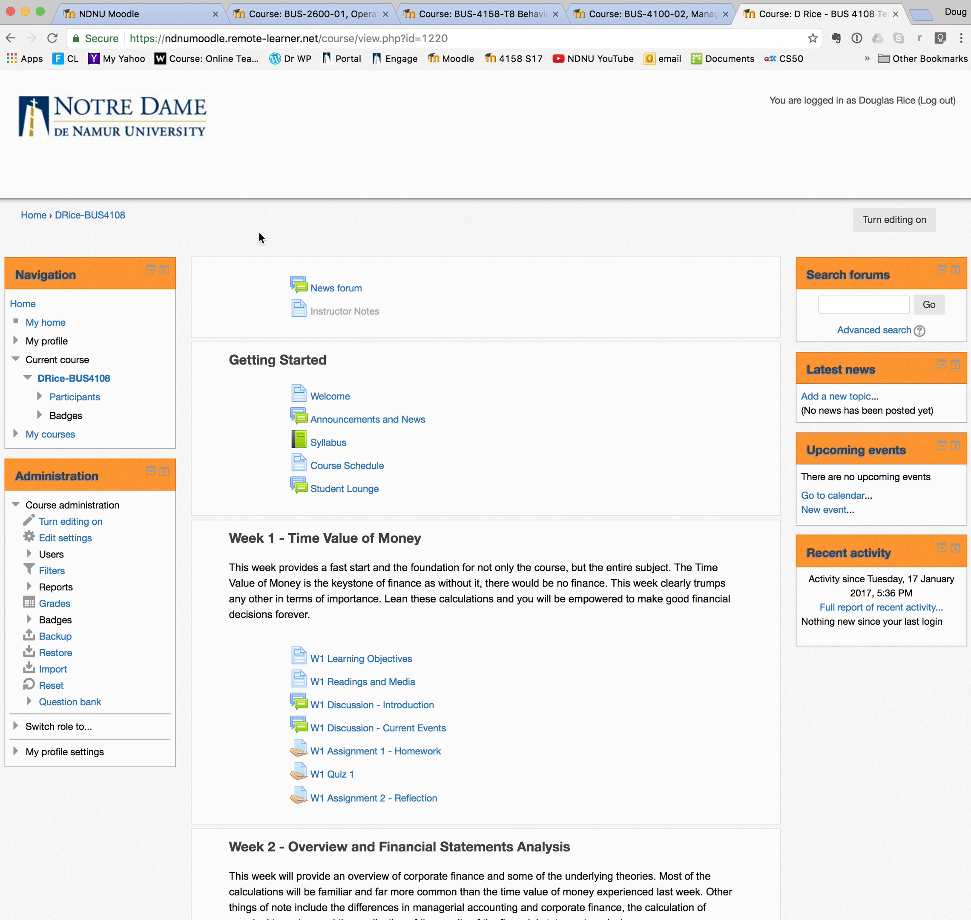
scroll(344, 560, "down", 15)
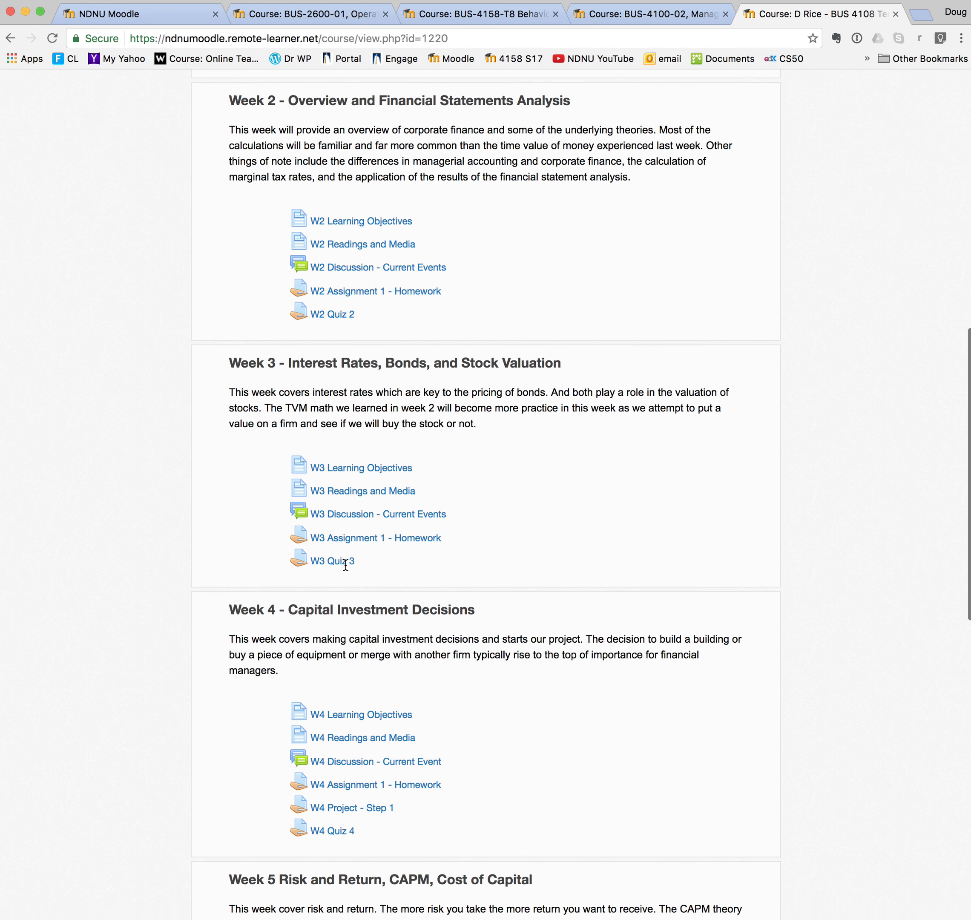
scroll(346, 565, "down", 2)
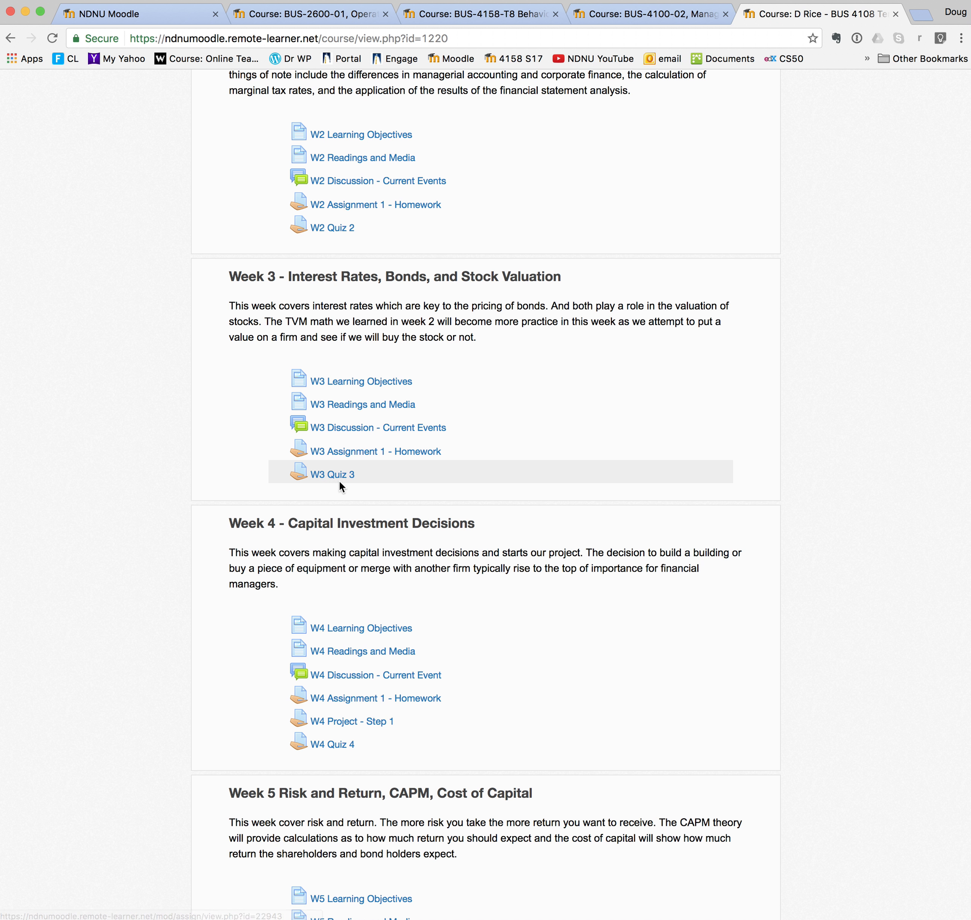
scroll(339, 482, "up", 5)
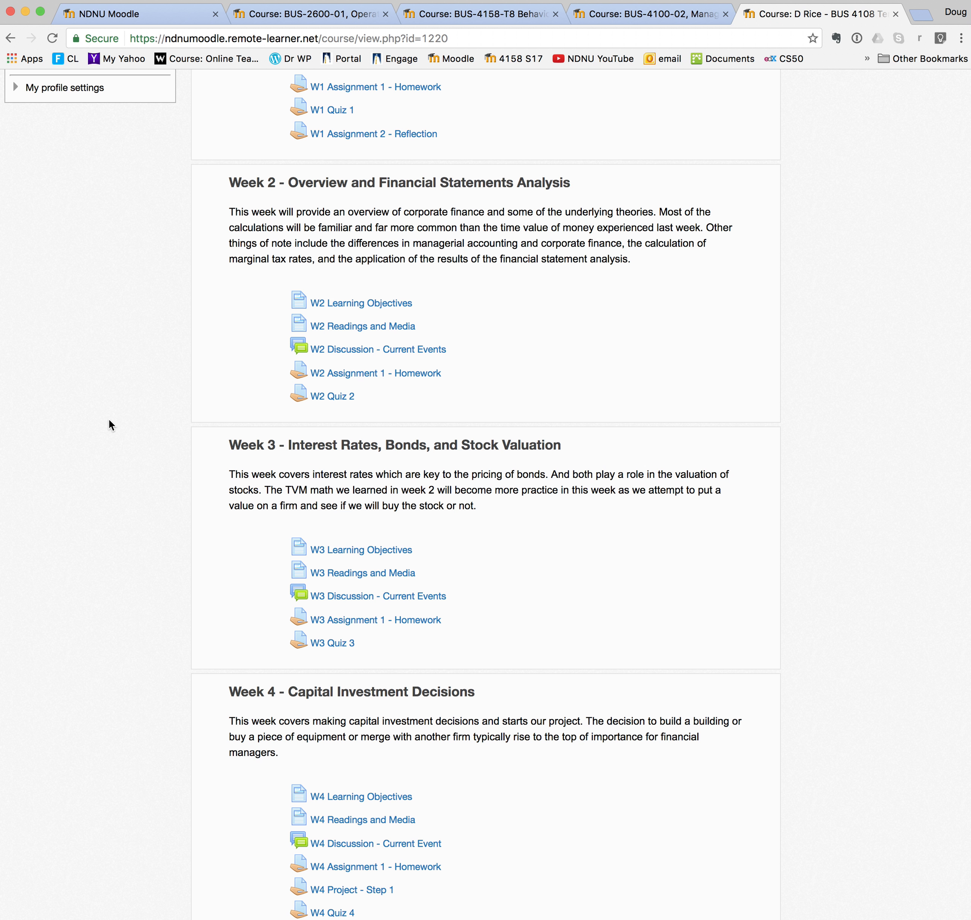
scroll(110, 424, "up", 20)
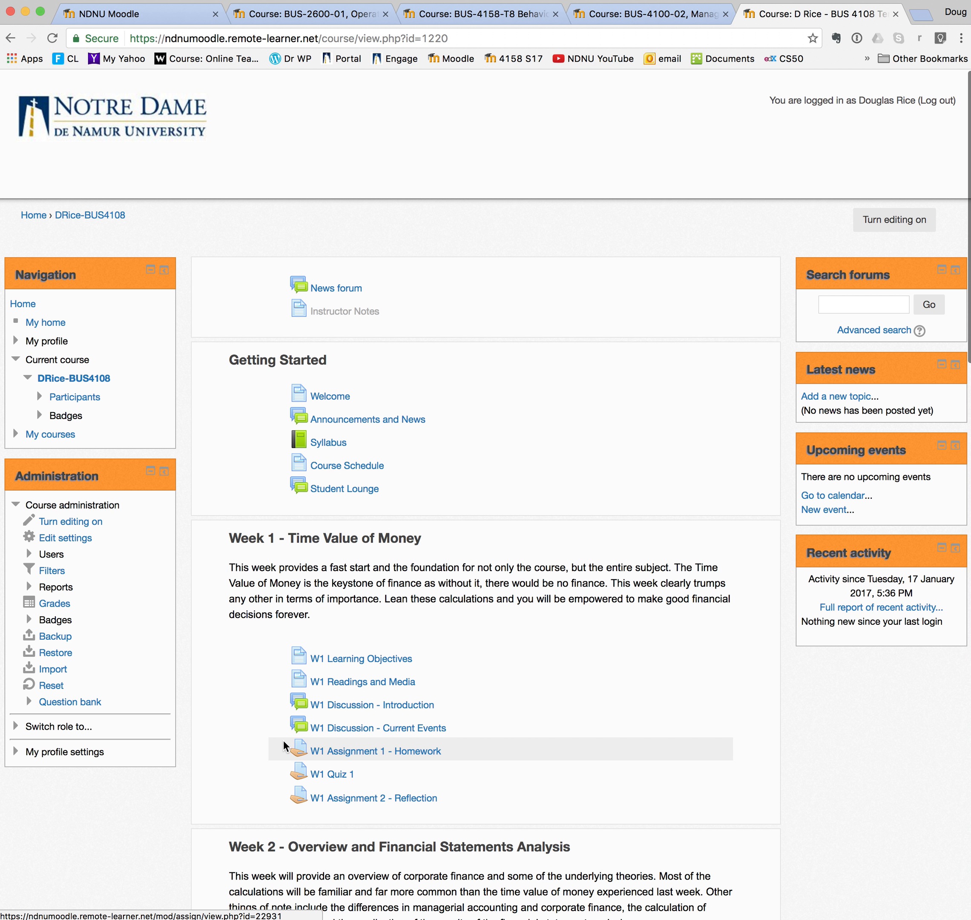
Open the Syllabus, view the Course Materials, Assessment, Grading, and Evaluation, and Attendance Requirements chapters, and return to the course
left_click(328, 442)
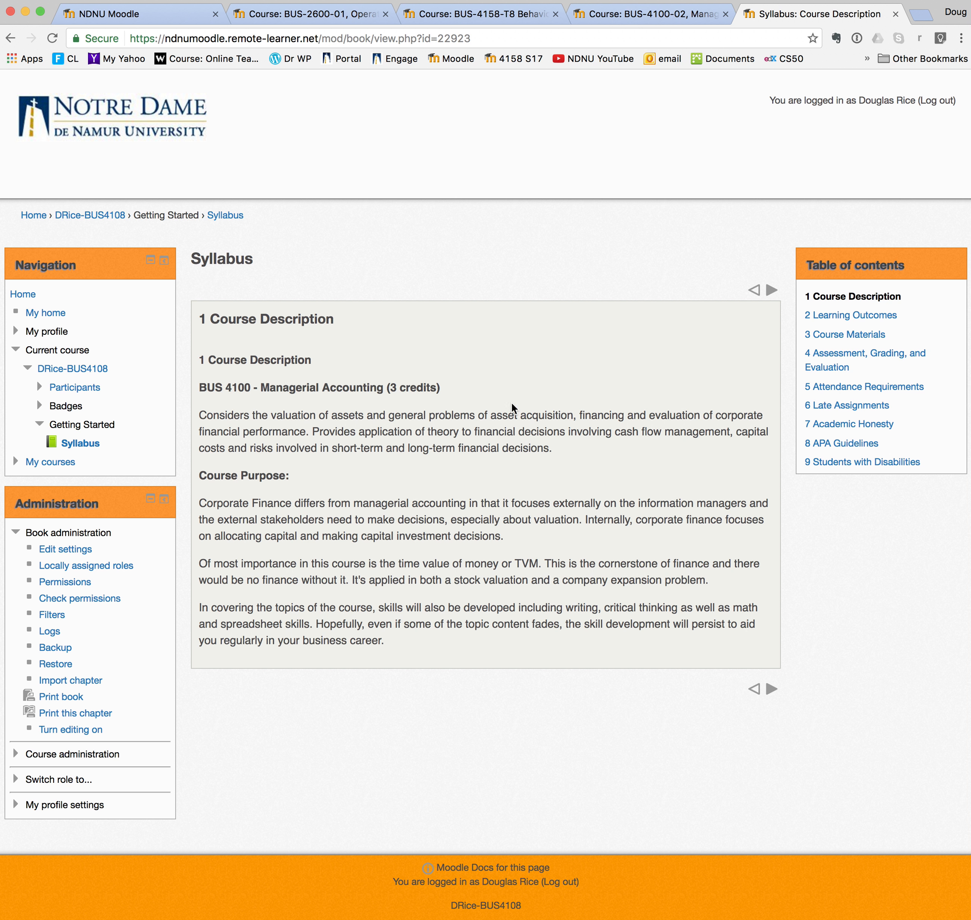
left_click(841, 337)
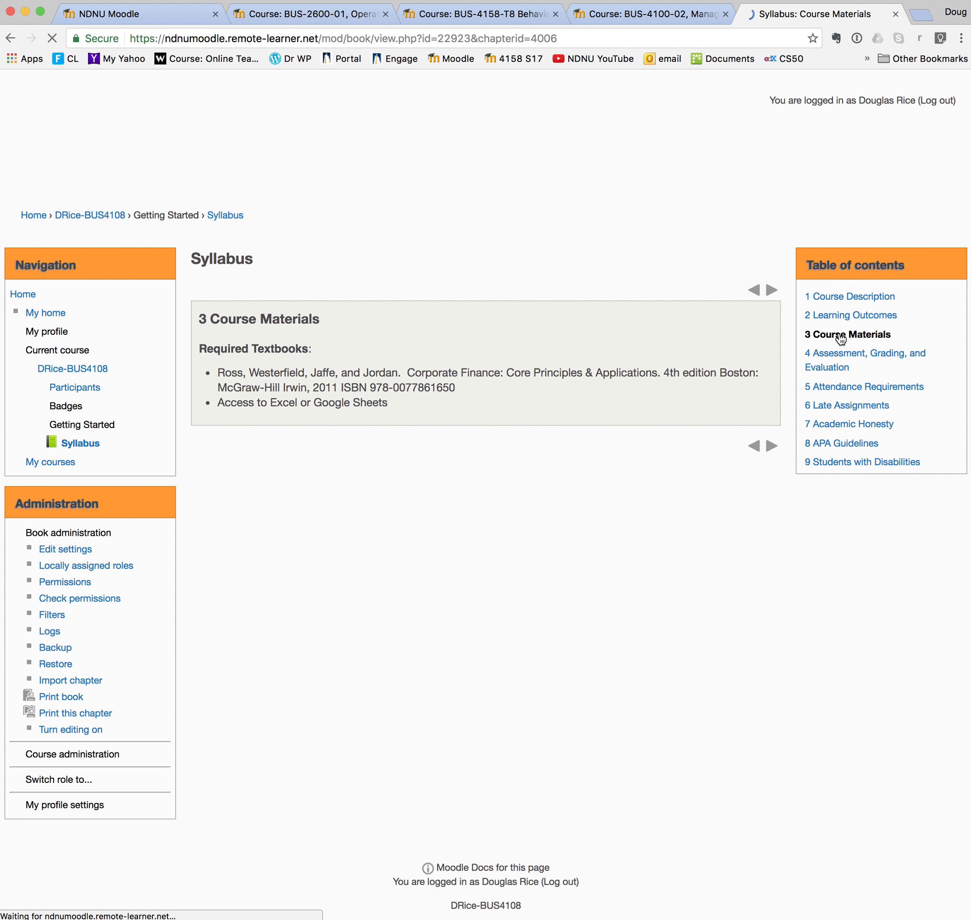
left_click(837, 364)
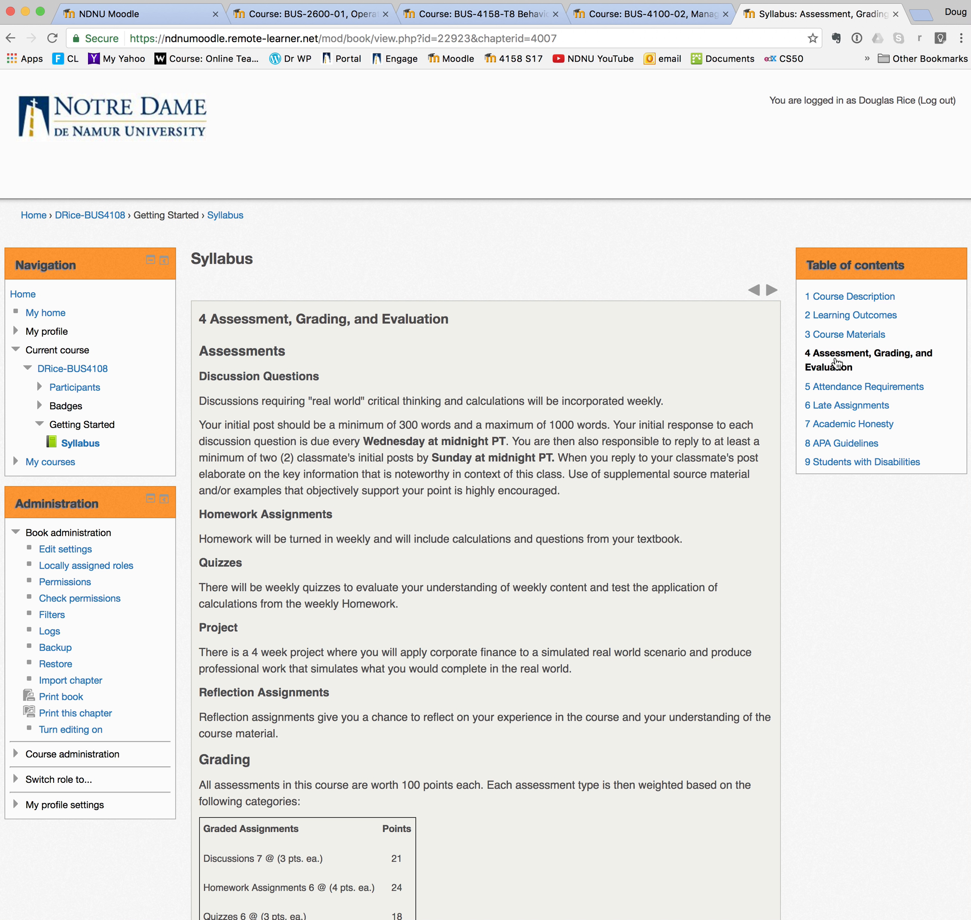
left_click(837, 315)
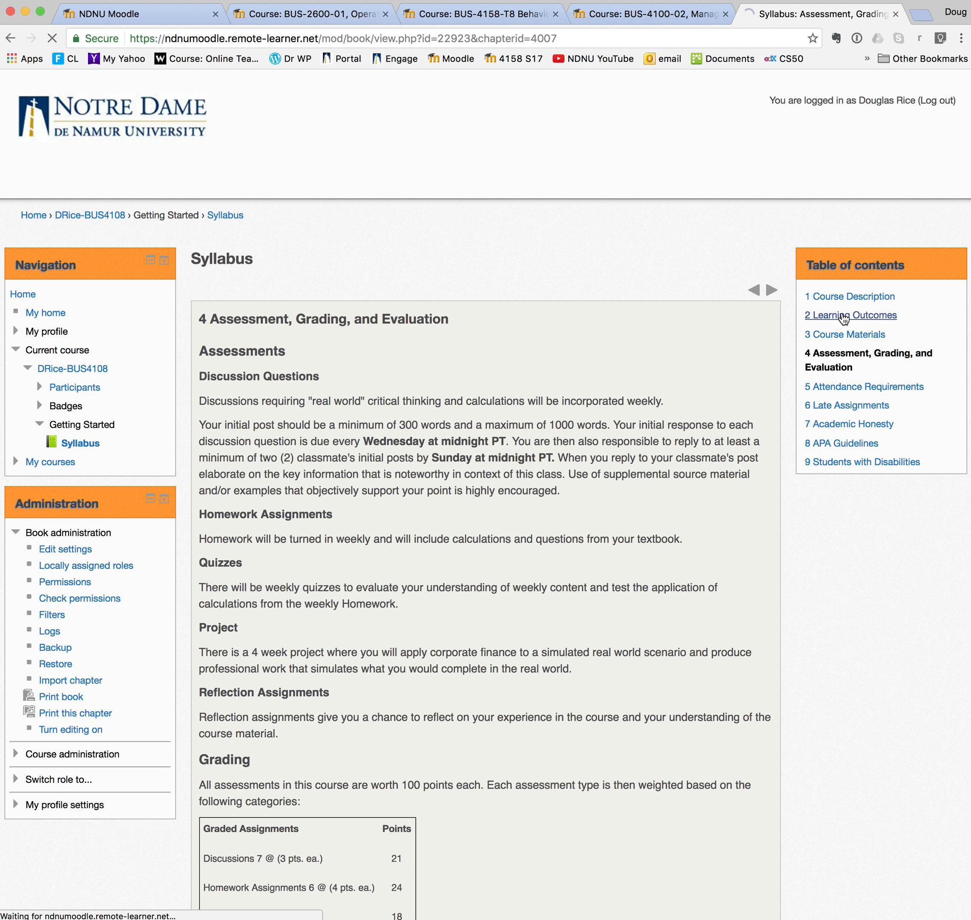
left_click(848, 388)
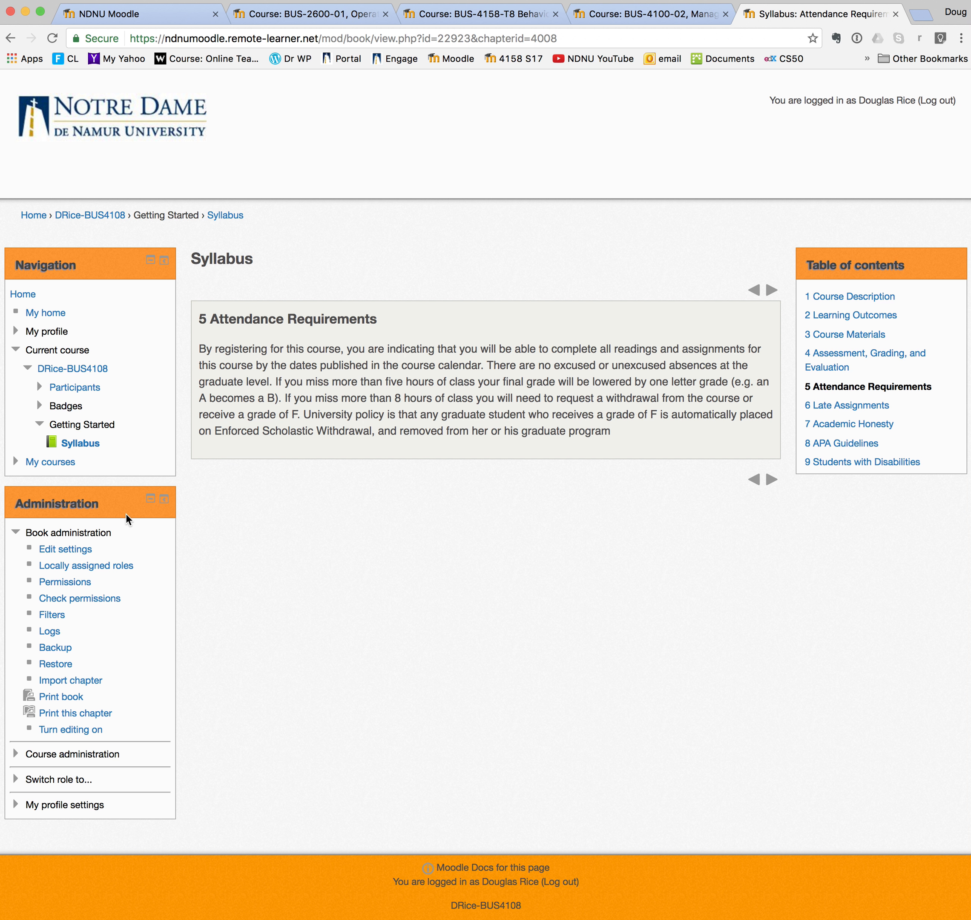
left_click(96, 221)
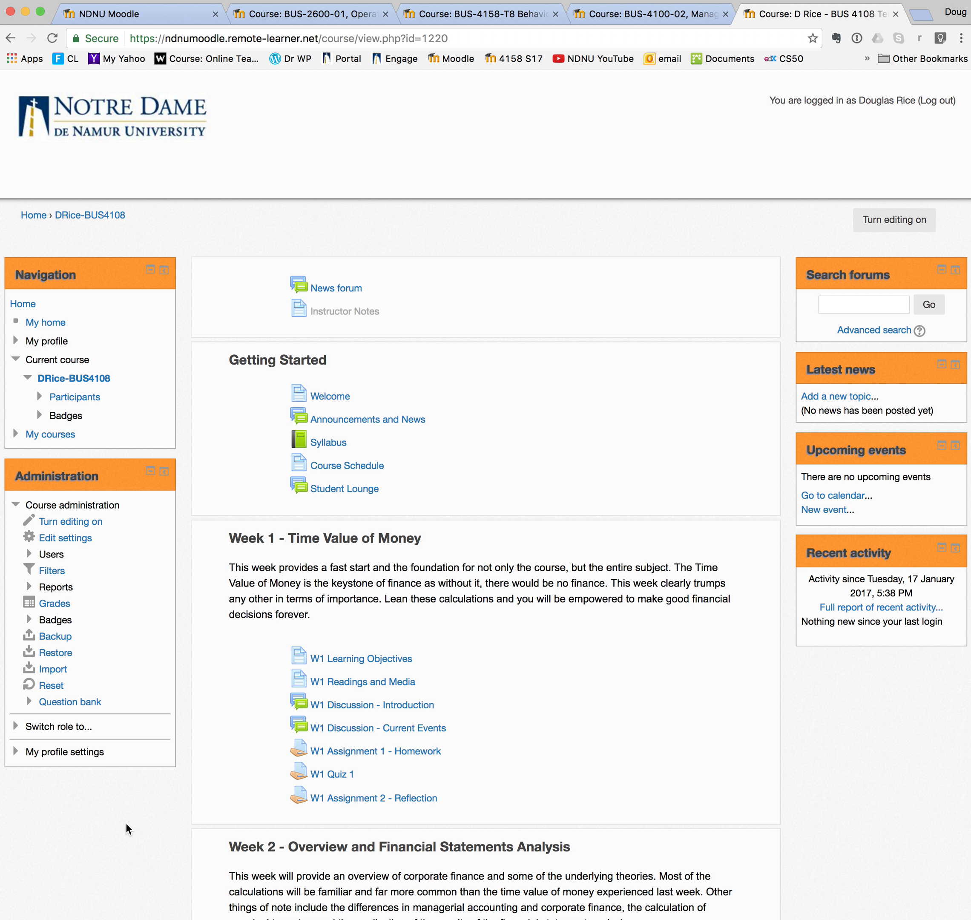
Highlight the Week 1 summary, turn editing on for the template course, open the Week 1 summary for editing and leave it without saving
scroll(126, 824, "down", 3)
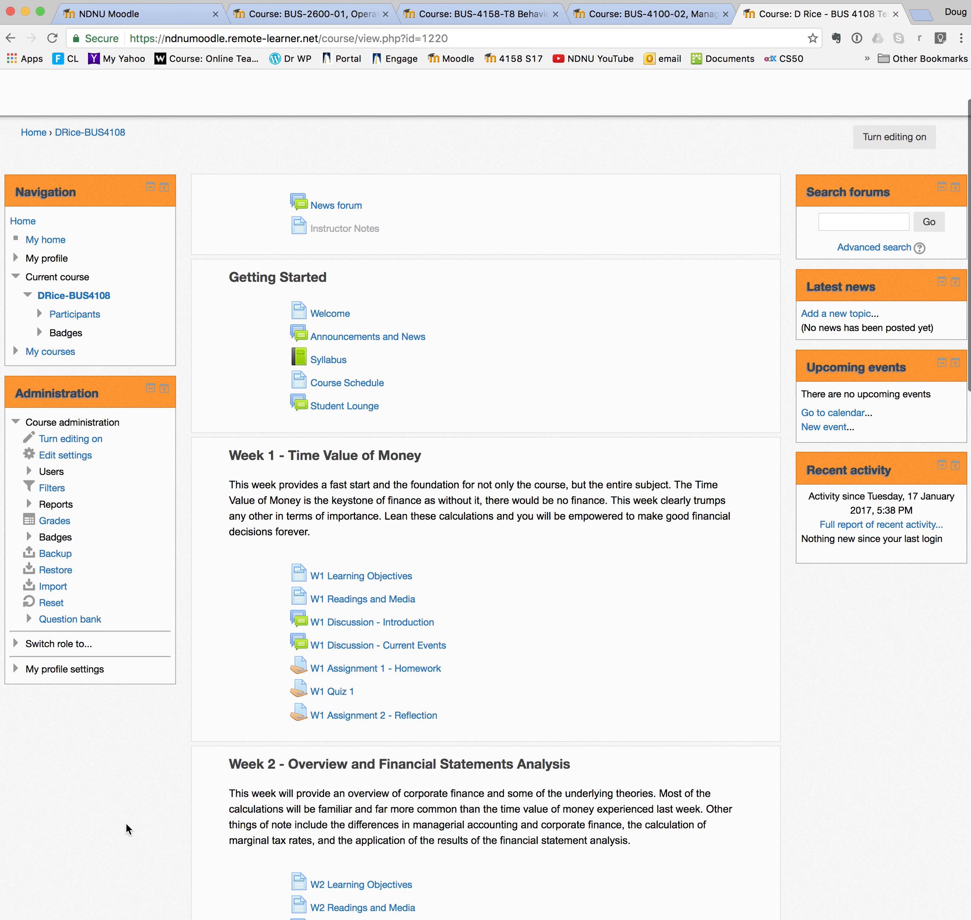
scroll(125, 823, "up", 3)
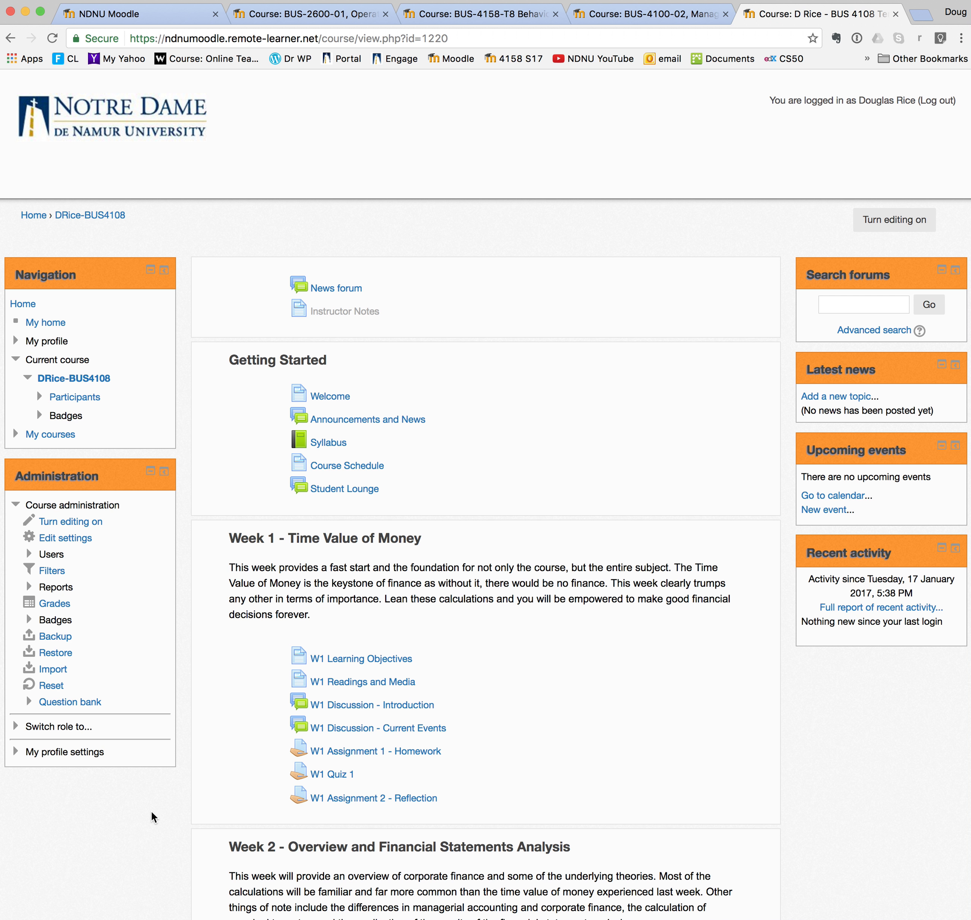
left_click_drag(231, 569, 317, 622)
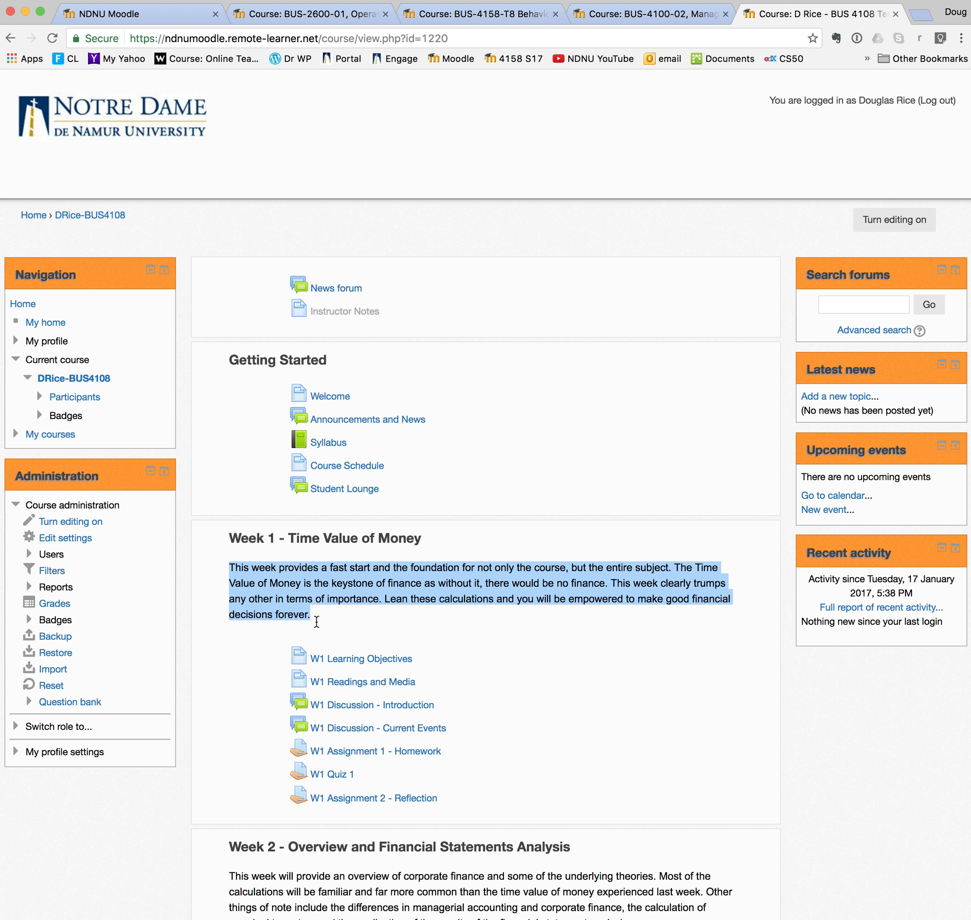
left_click(75, 523)
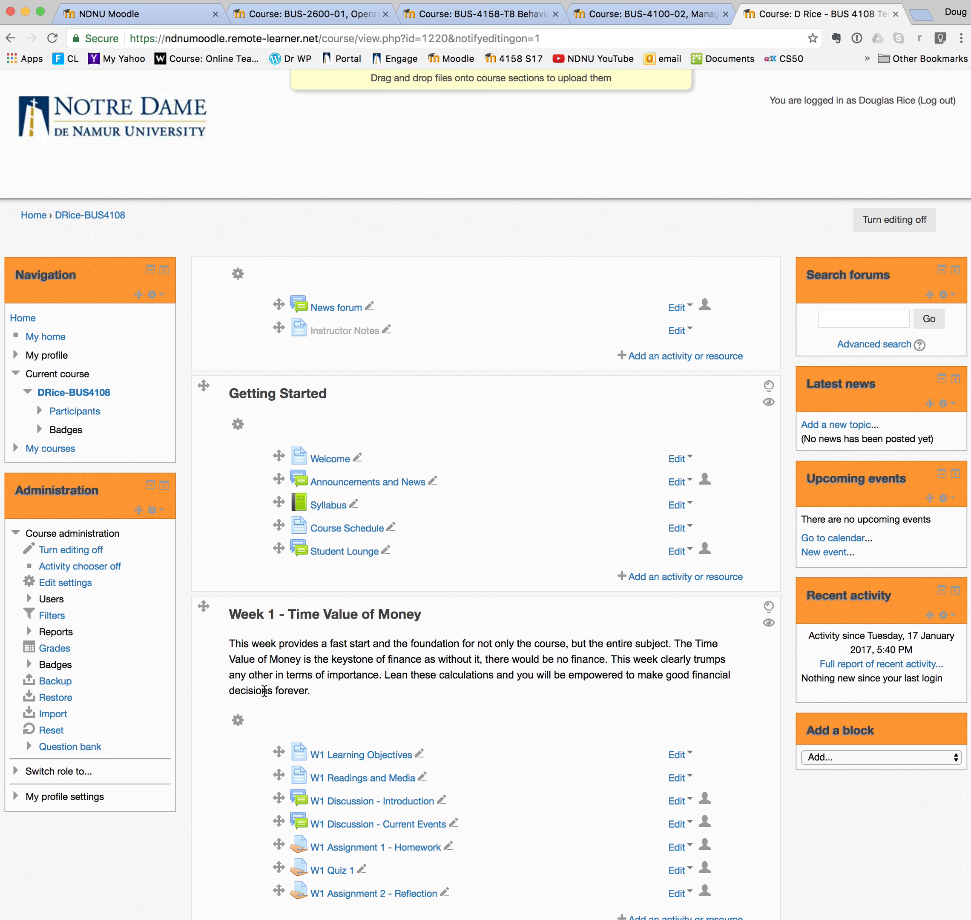
left_click(238, 723)
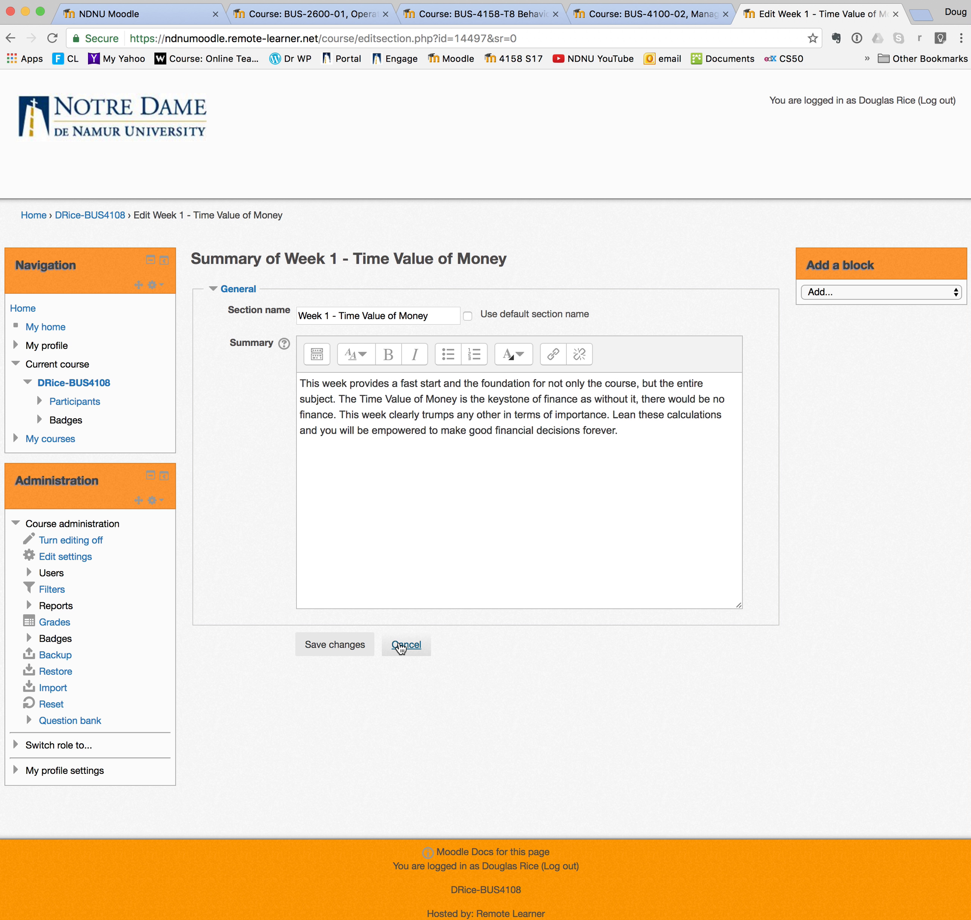
left_click(401, 645)
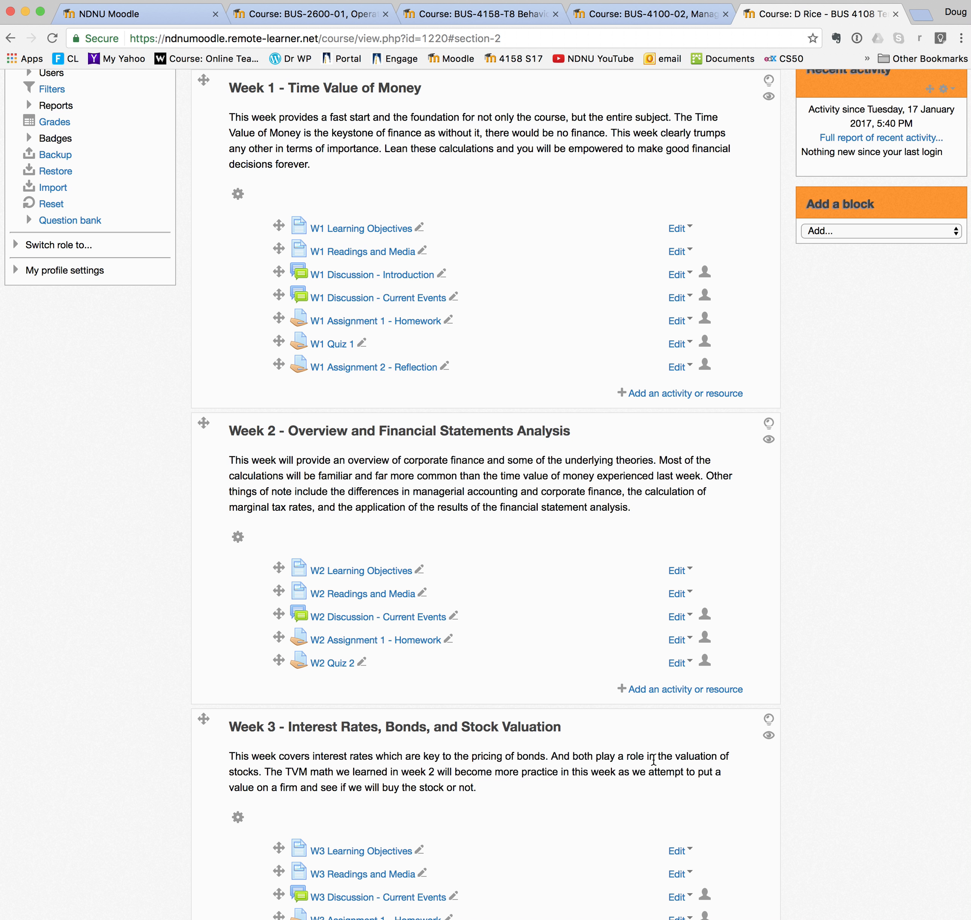
scroll(491, 659, "up", 10)
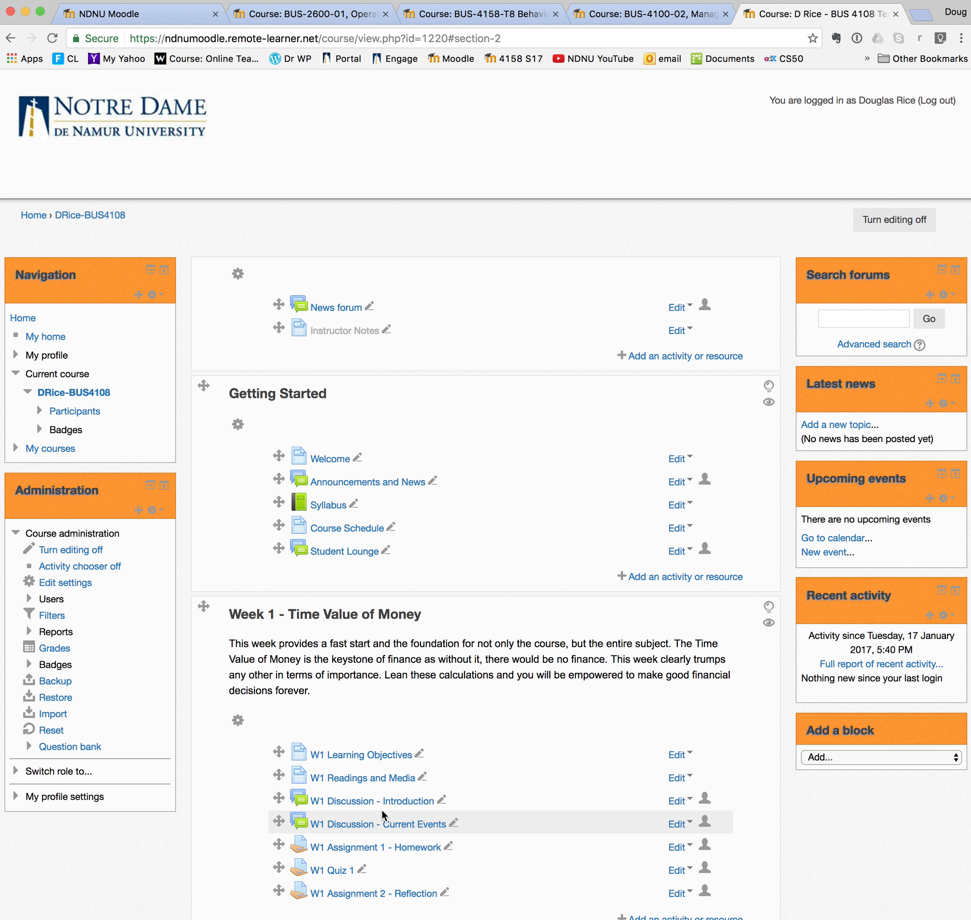
scroll(382, 815, "down", 1)
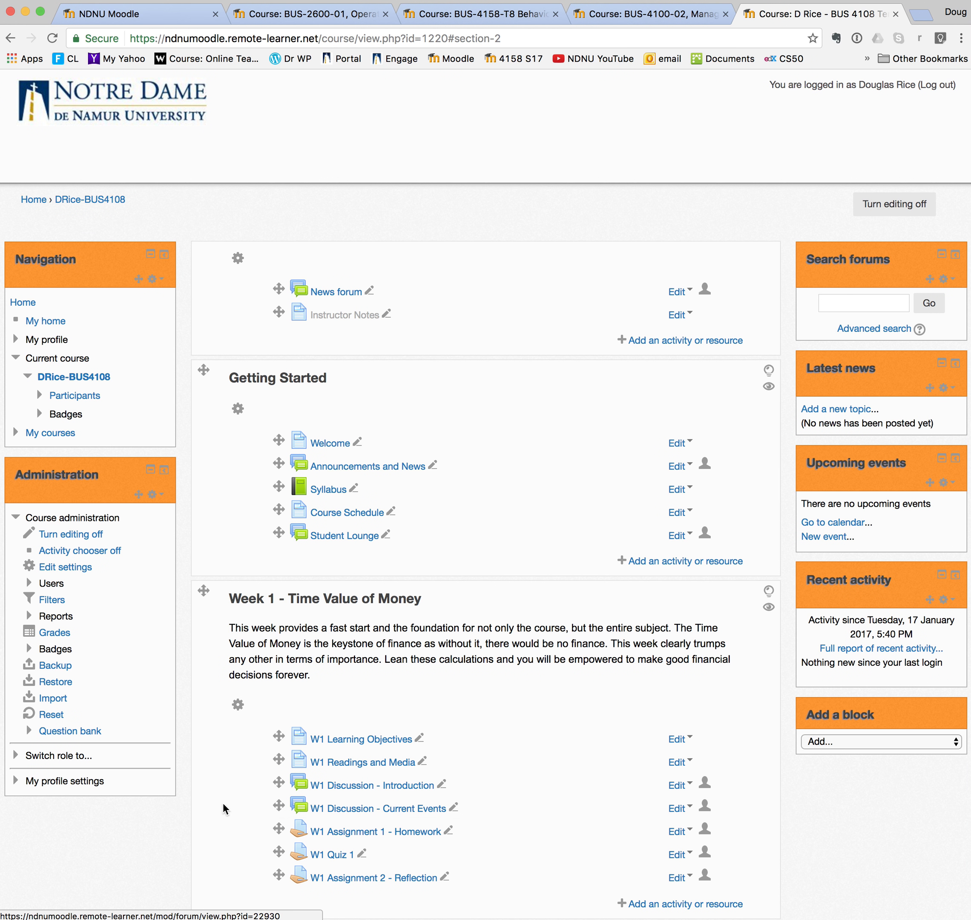
scroll(179, 844, "down", 5)
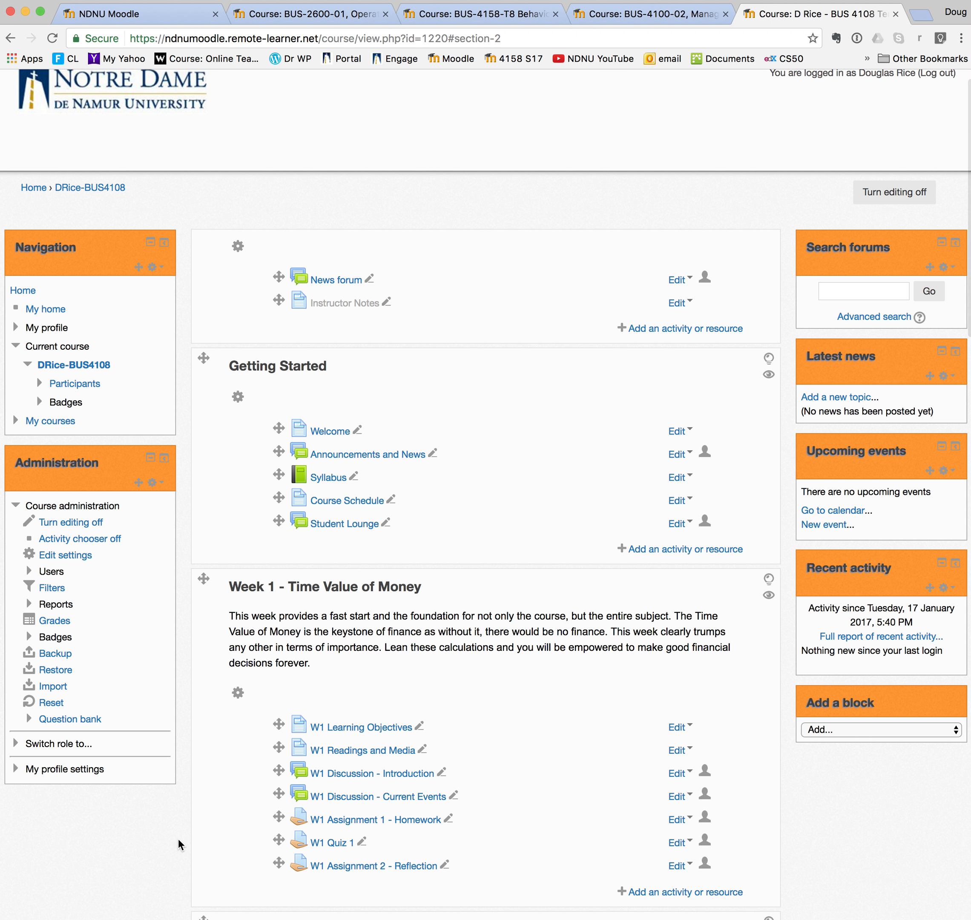
scroll(178, 839, "down", 6)
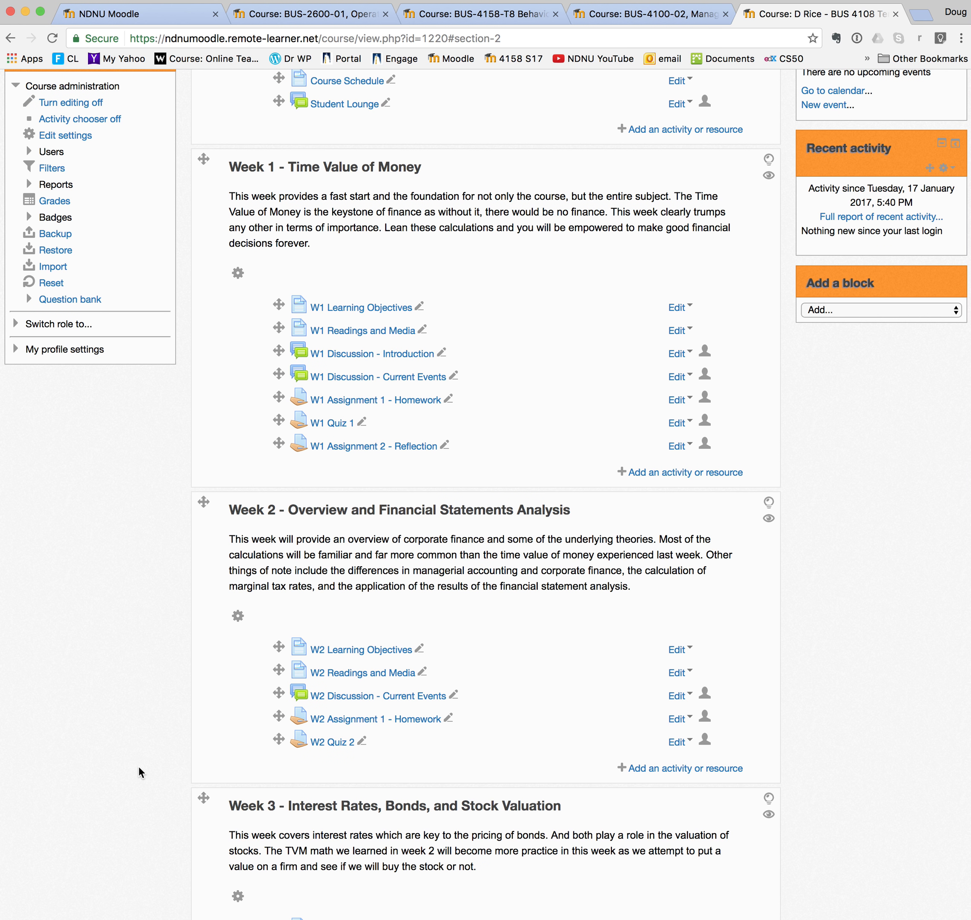
scroll(139, 767, "up", 10)
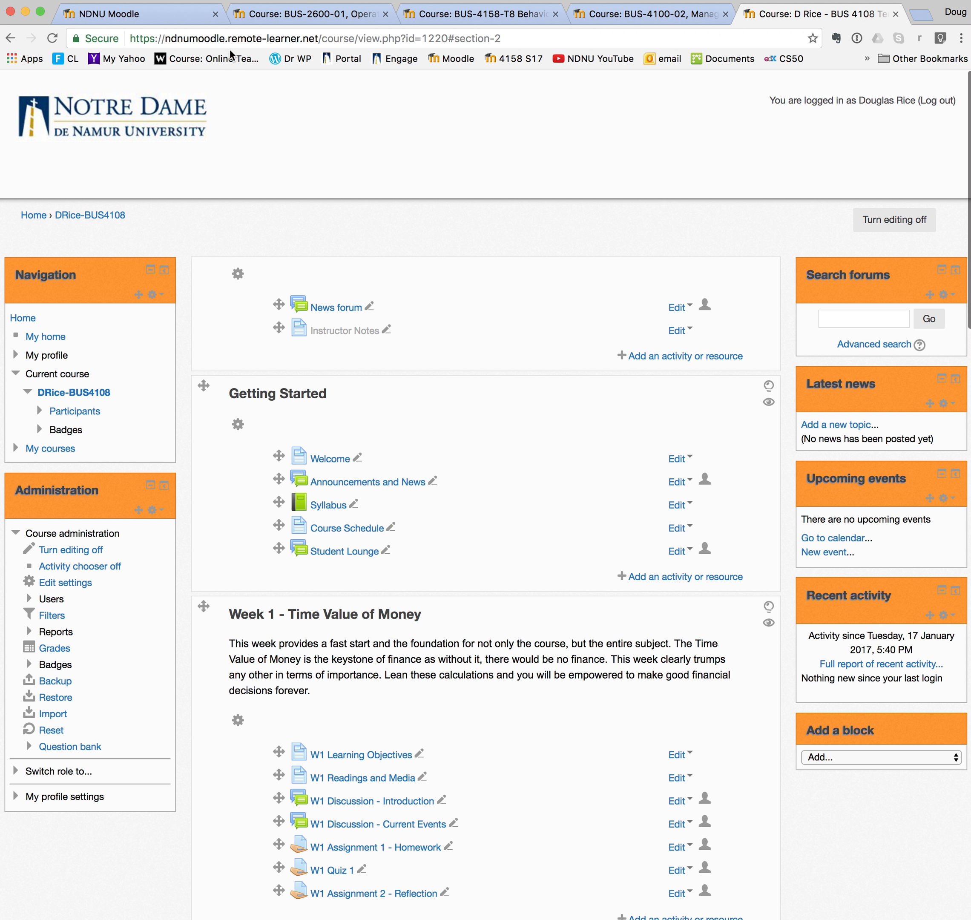
Review the BUS-2600-01 course's Topic 1 instructions and current event forums, and compare them with the BUS-4158-T8 course's weekly posting sections
left_click(179, 13)
scroll(366, 573, "down", 10)
scroll(366, 571, "up", 10)
left_click(294, 14)
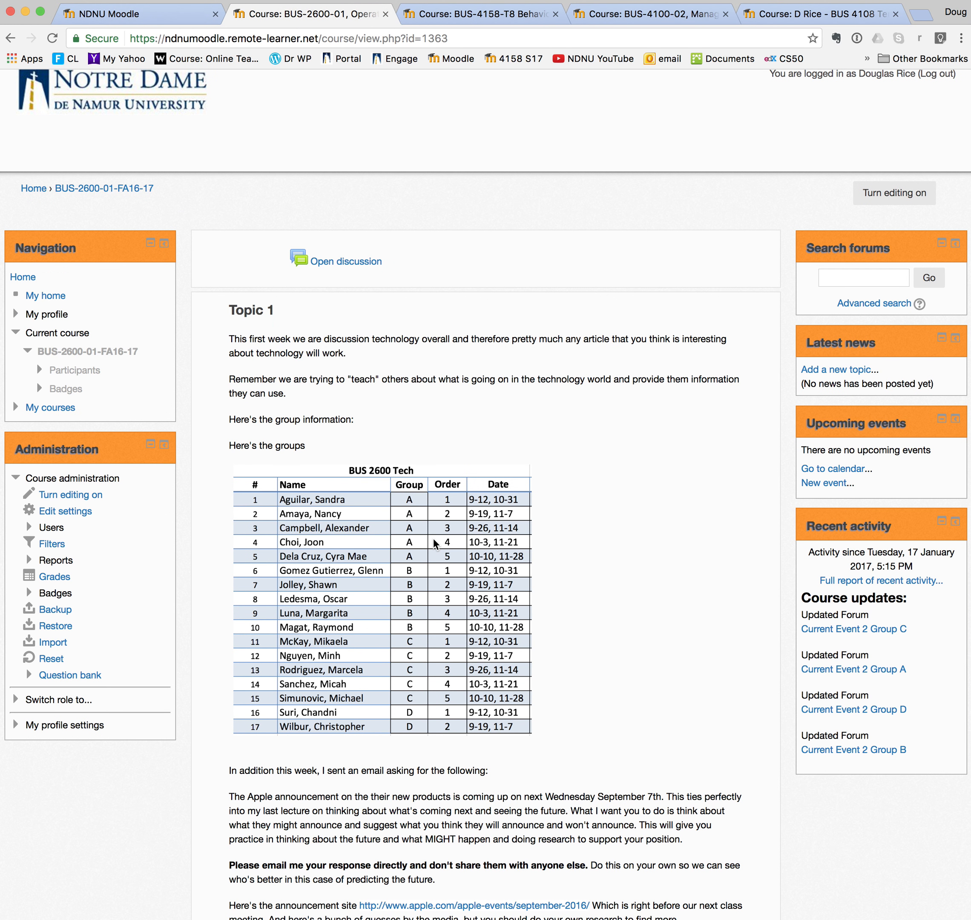
scroll(433, 538, "down", 10)
scroll(433, 539, "up", 5)
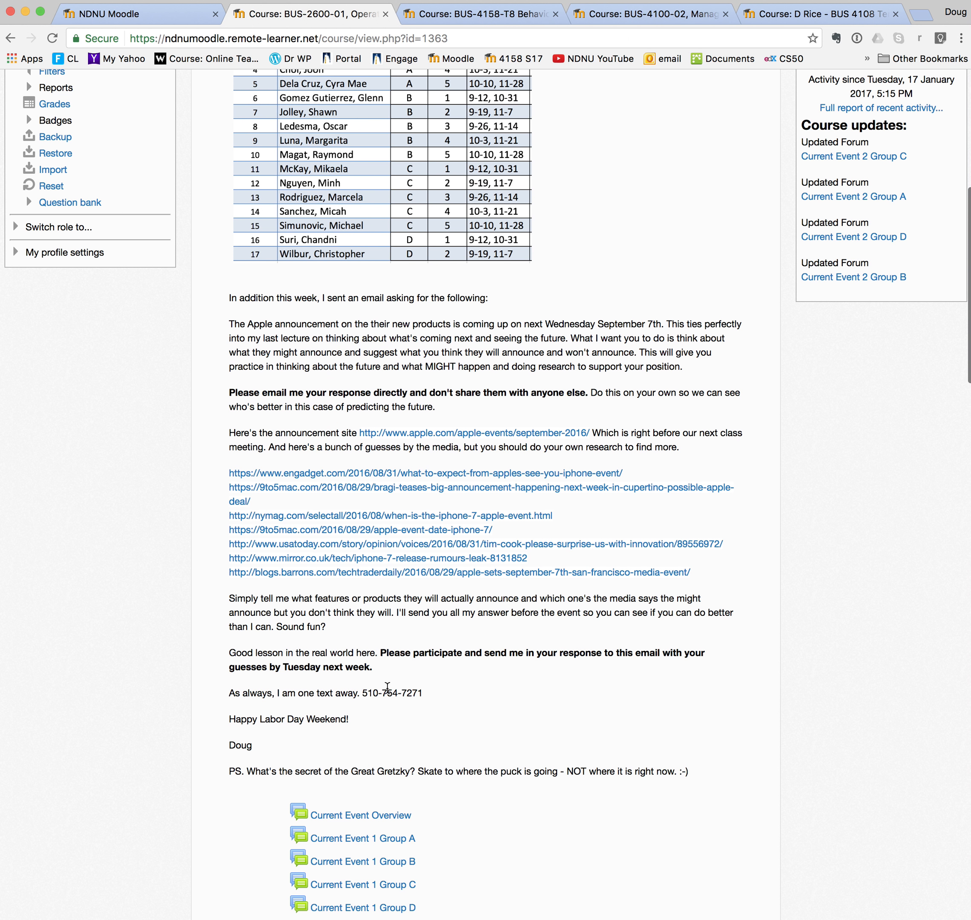
scroll(407, 645, "down", 3)
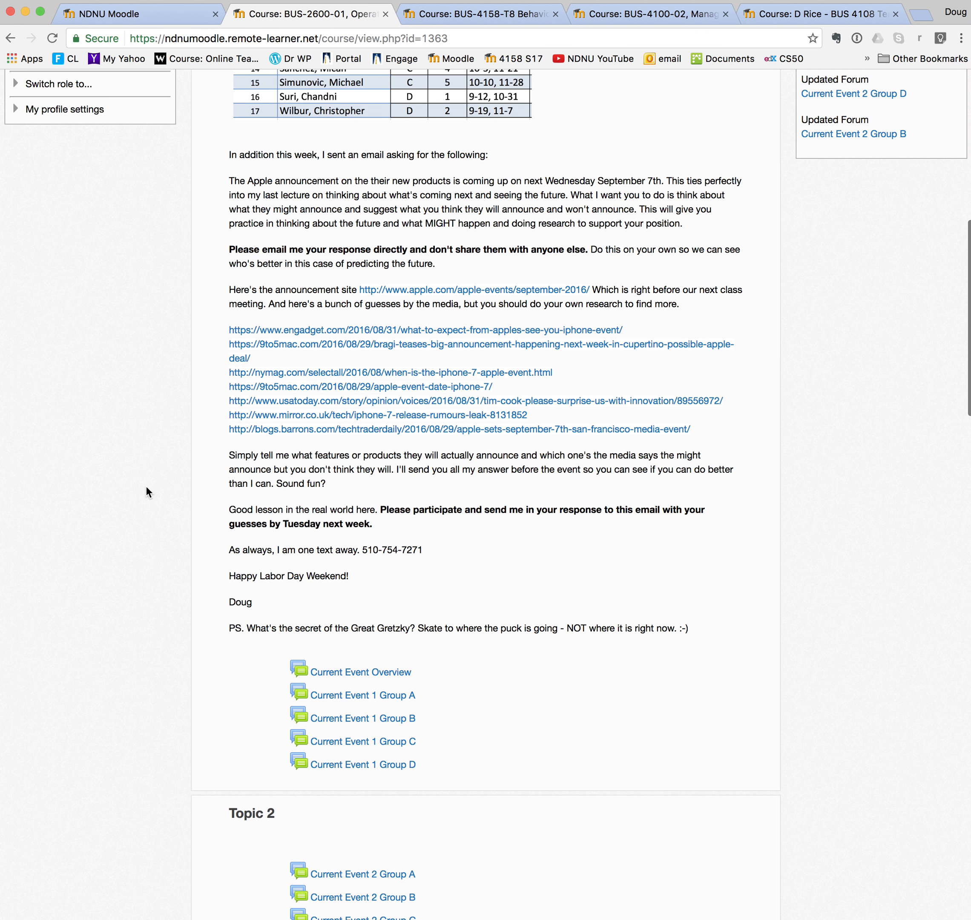
scroll(146, 487, "up", 13)
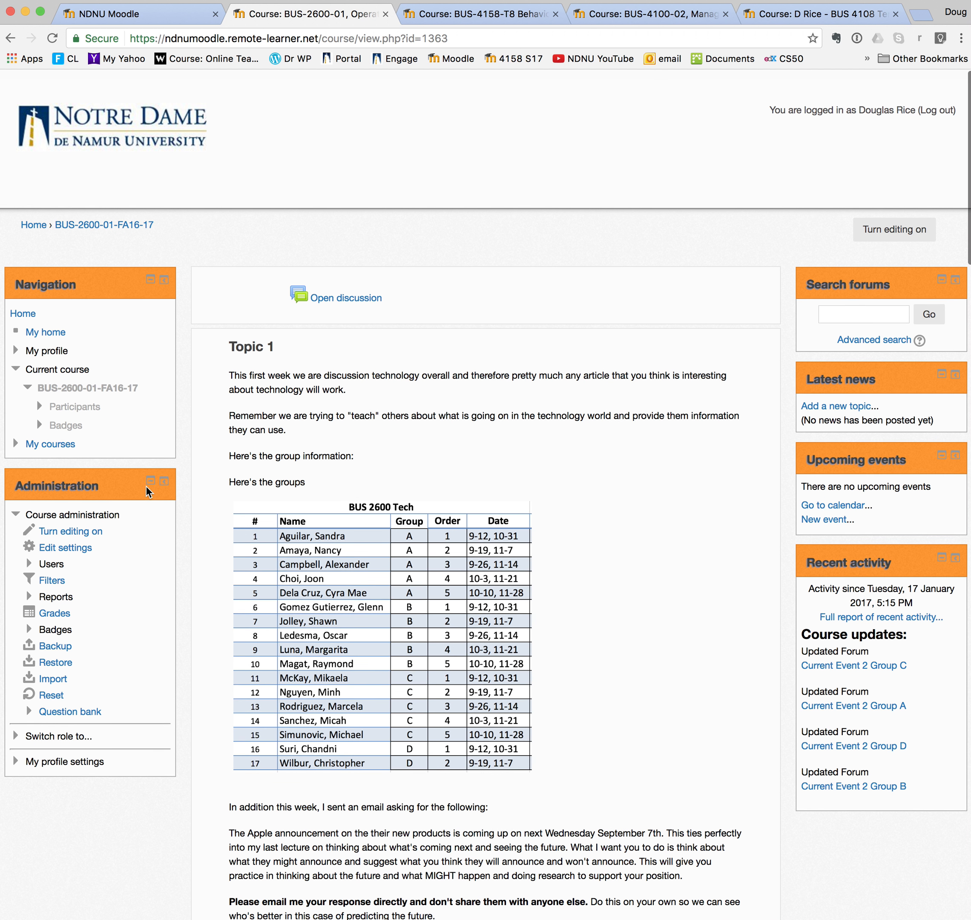
left_click(472, 12)
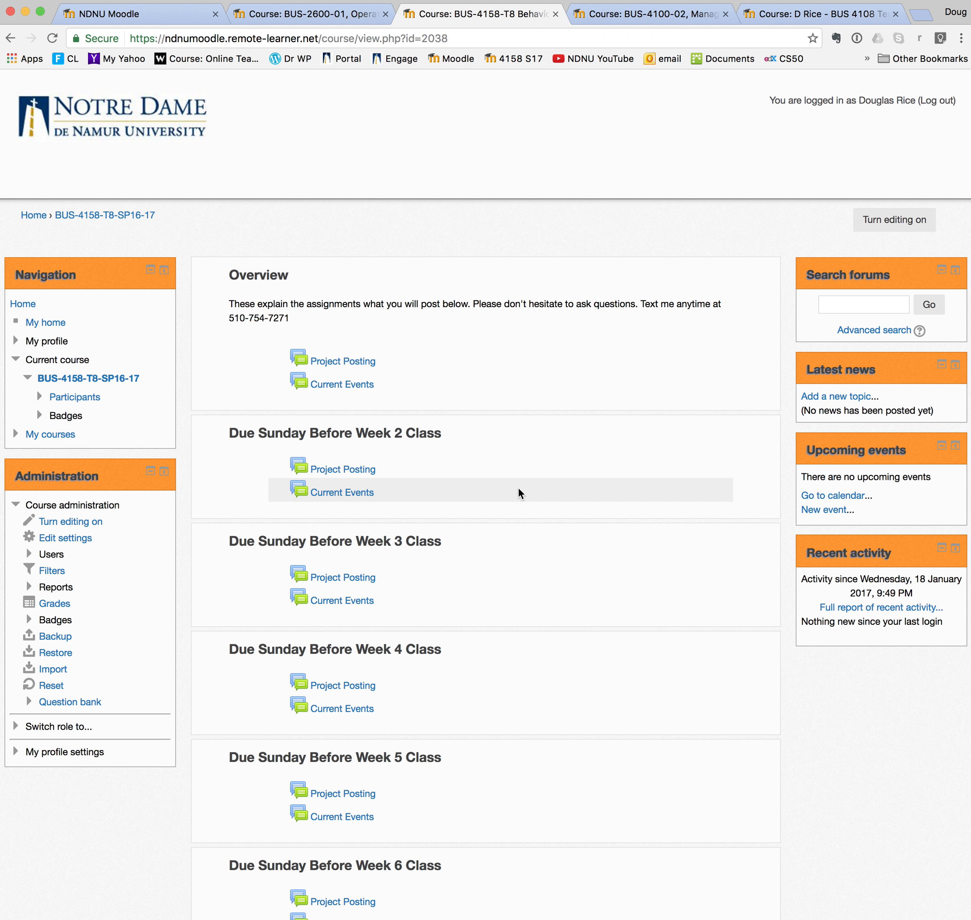
scroll(520, 492, "down", 3)
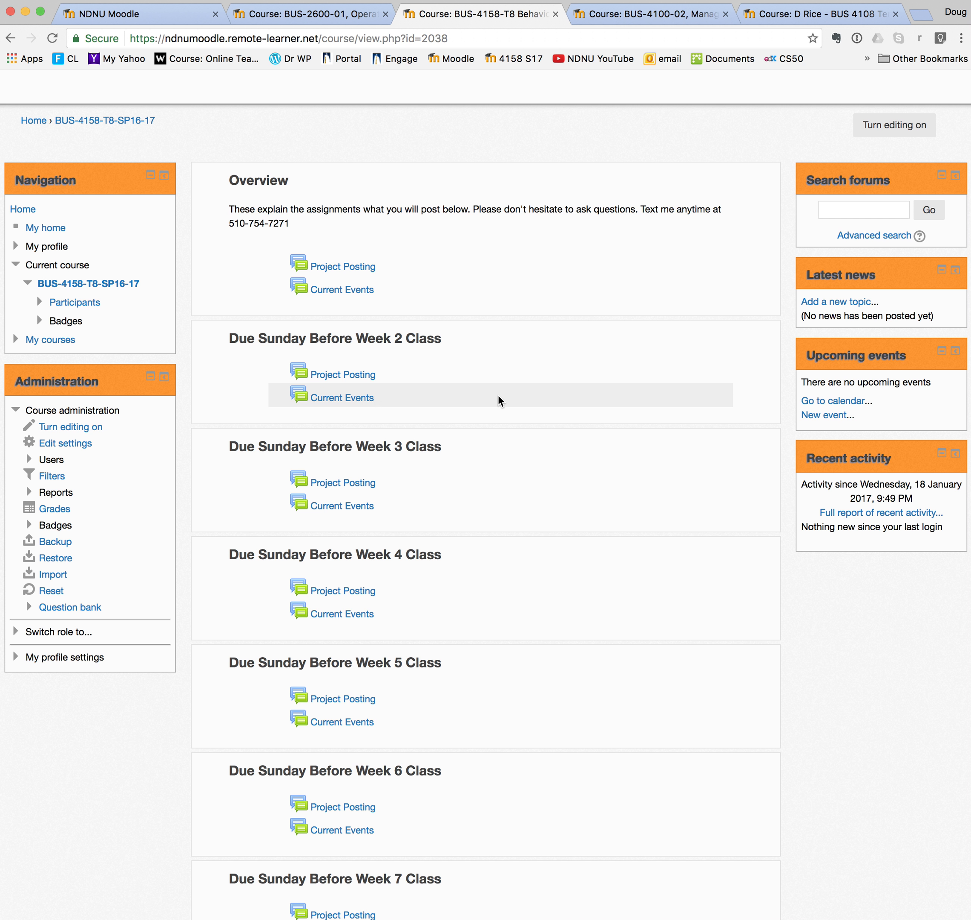
Return to the BUS 4108 template course and turn its editing mode off
left_click(793, 15)
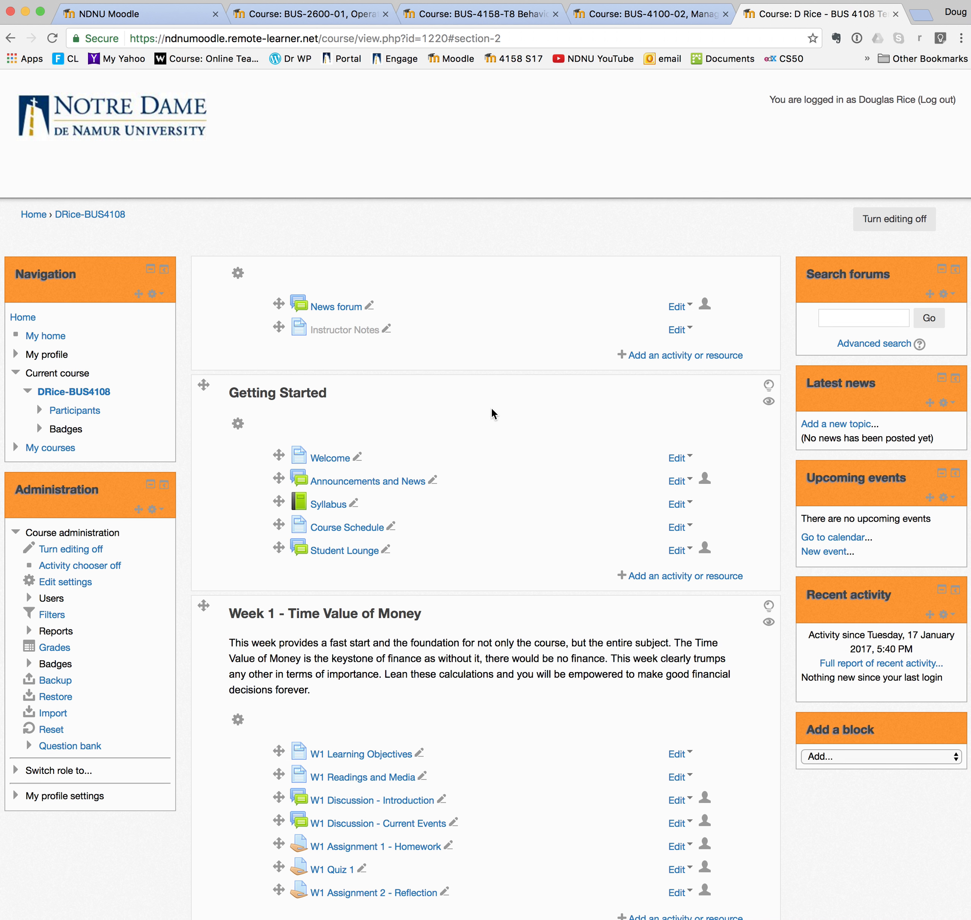
scroll(493, 414, "down", 5)
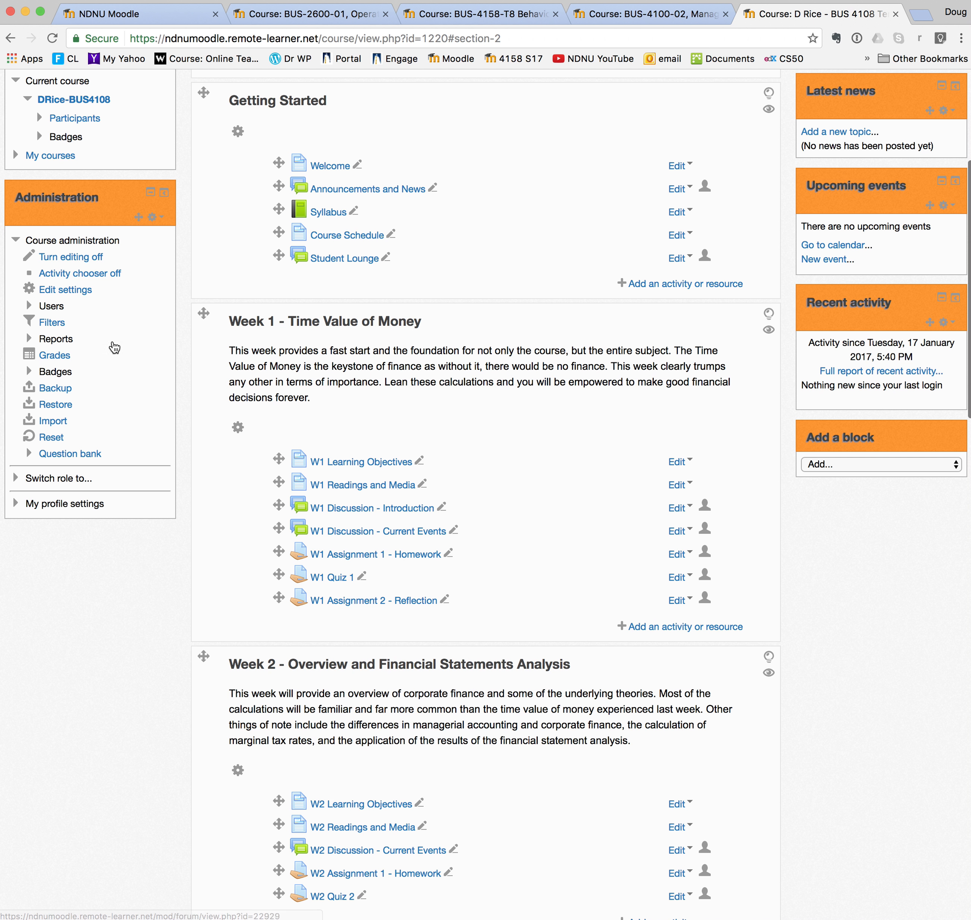
left_click(80, 256)
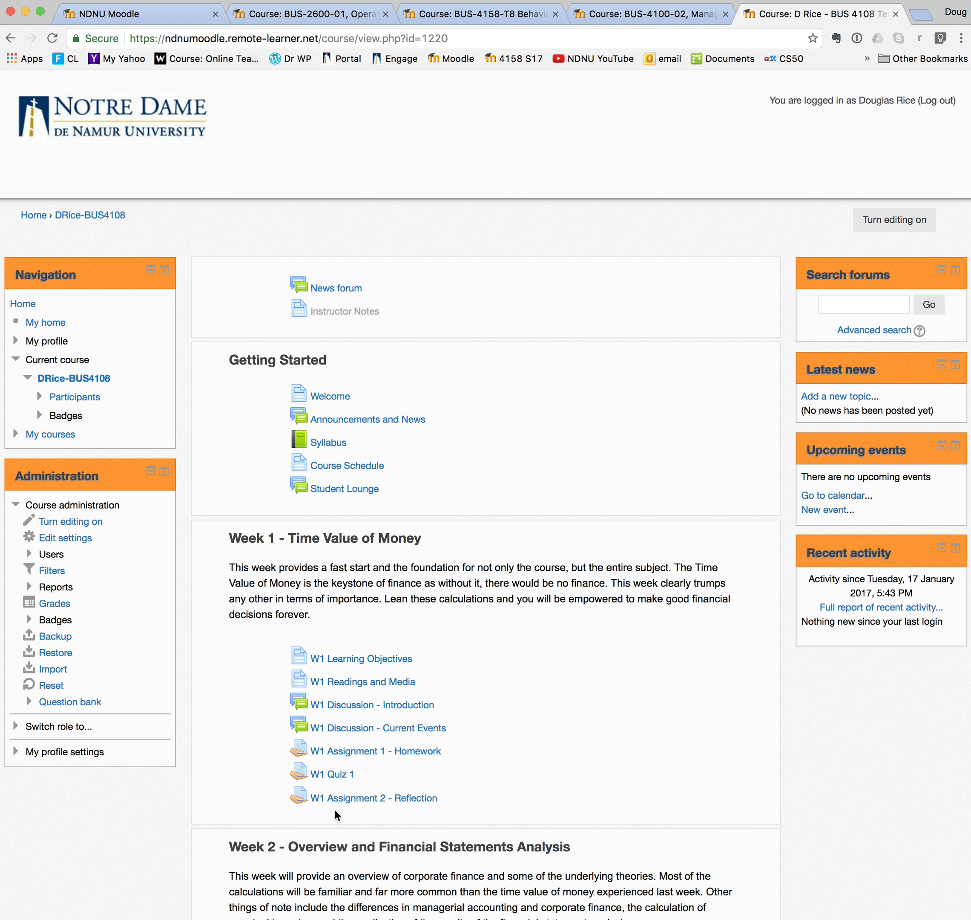
Open the W1 Assignment 2 - Reflection activity from the Week 1 section to view its submission directions
scroll(140, 821, "down", 2)
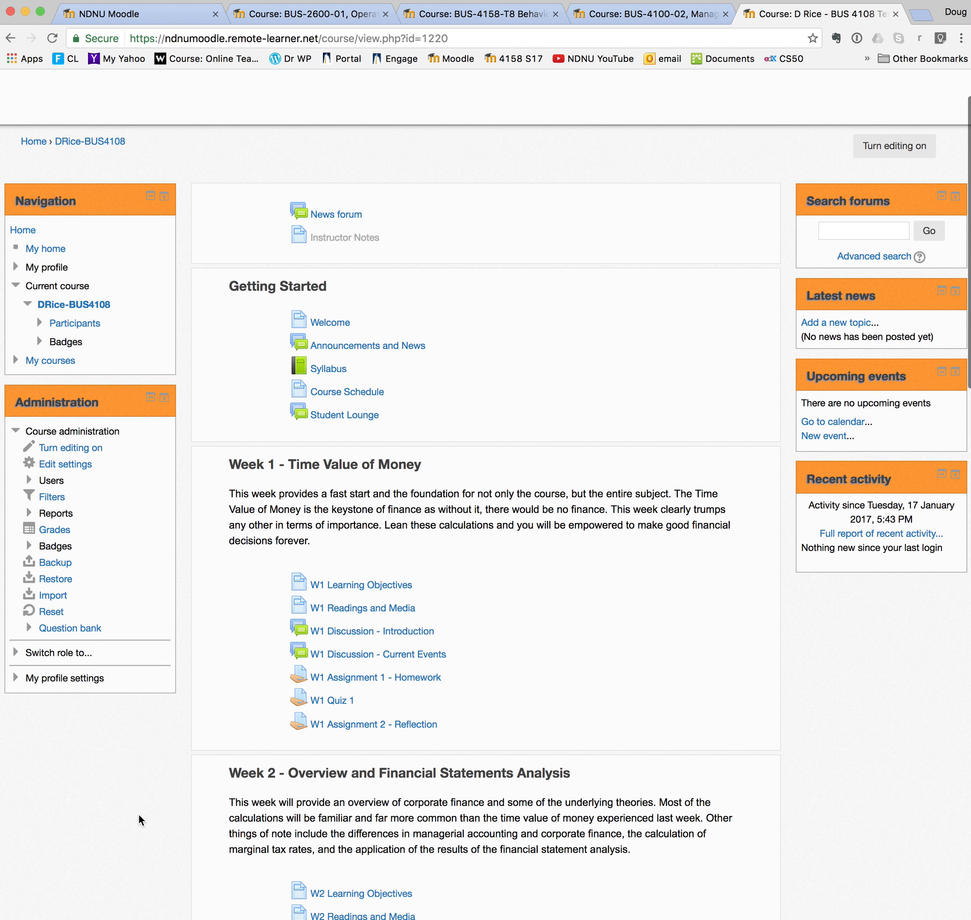
scroll(140, 820, "down", 3)
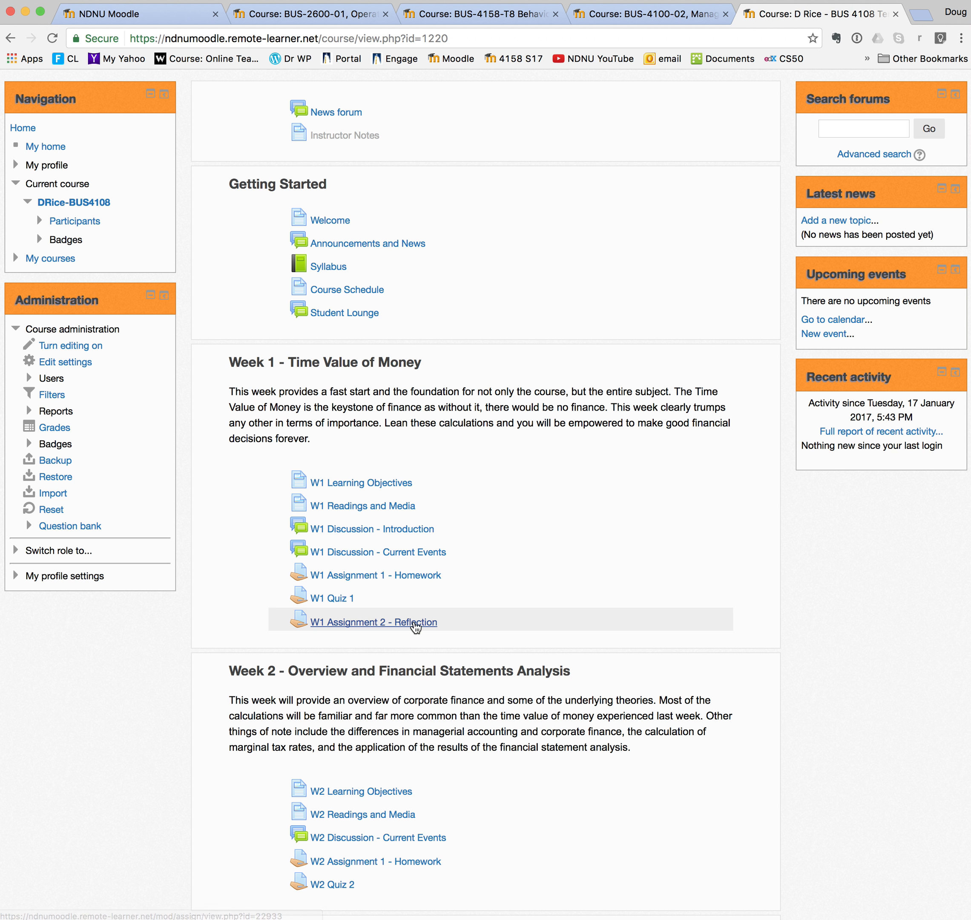
left_click(352, 624)
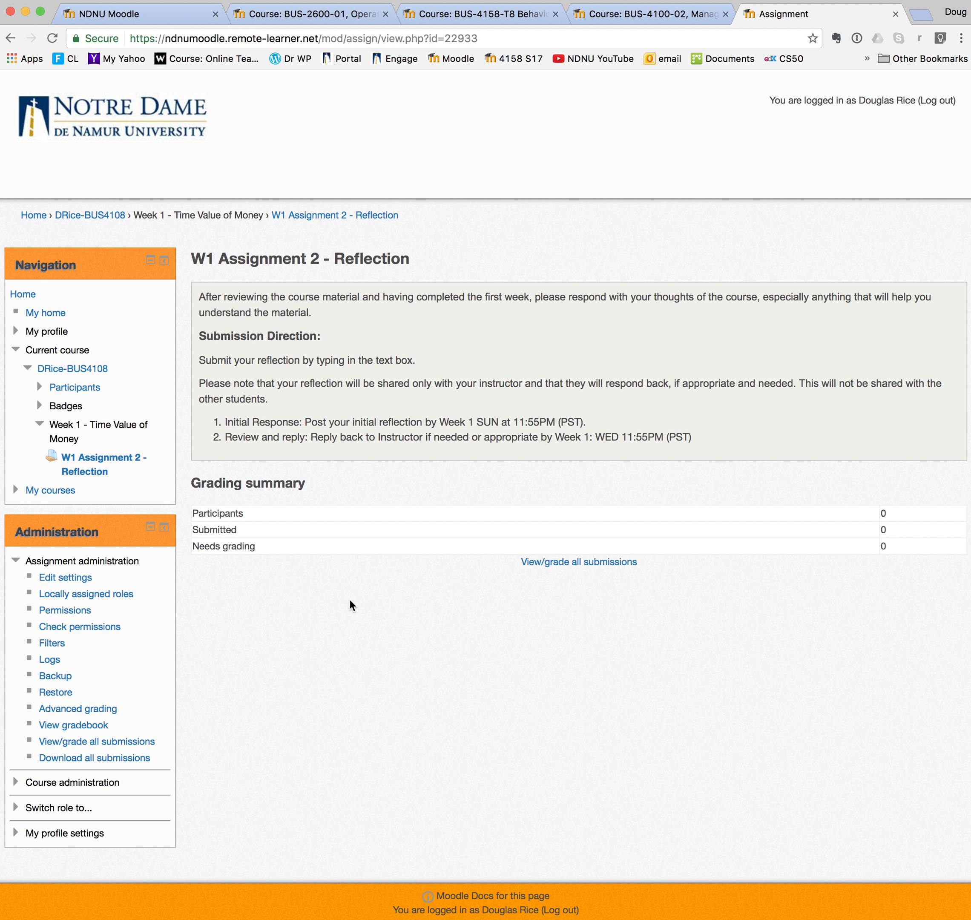